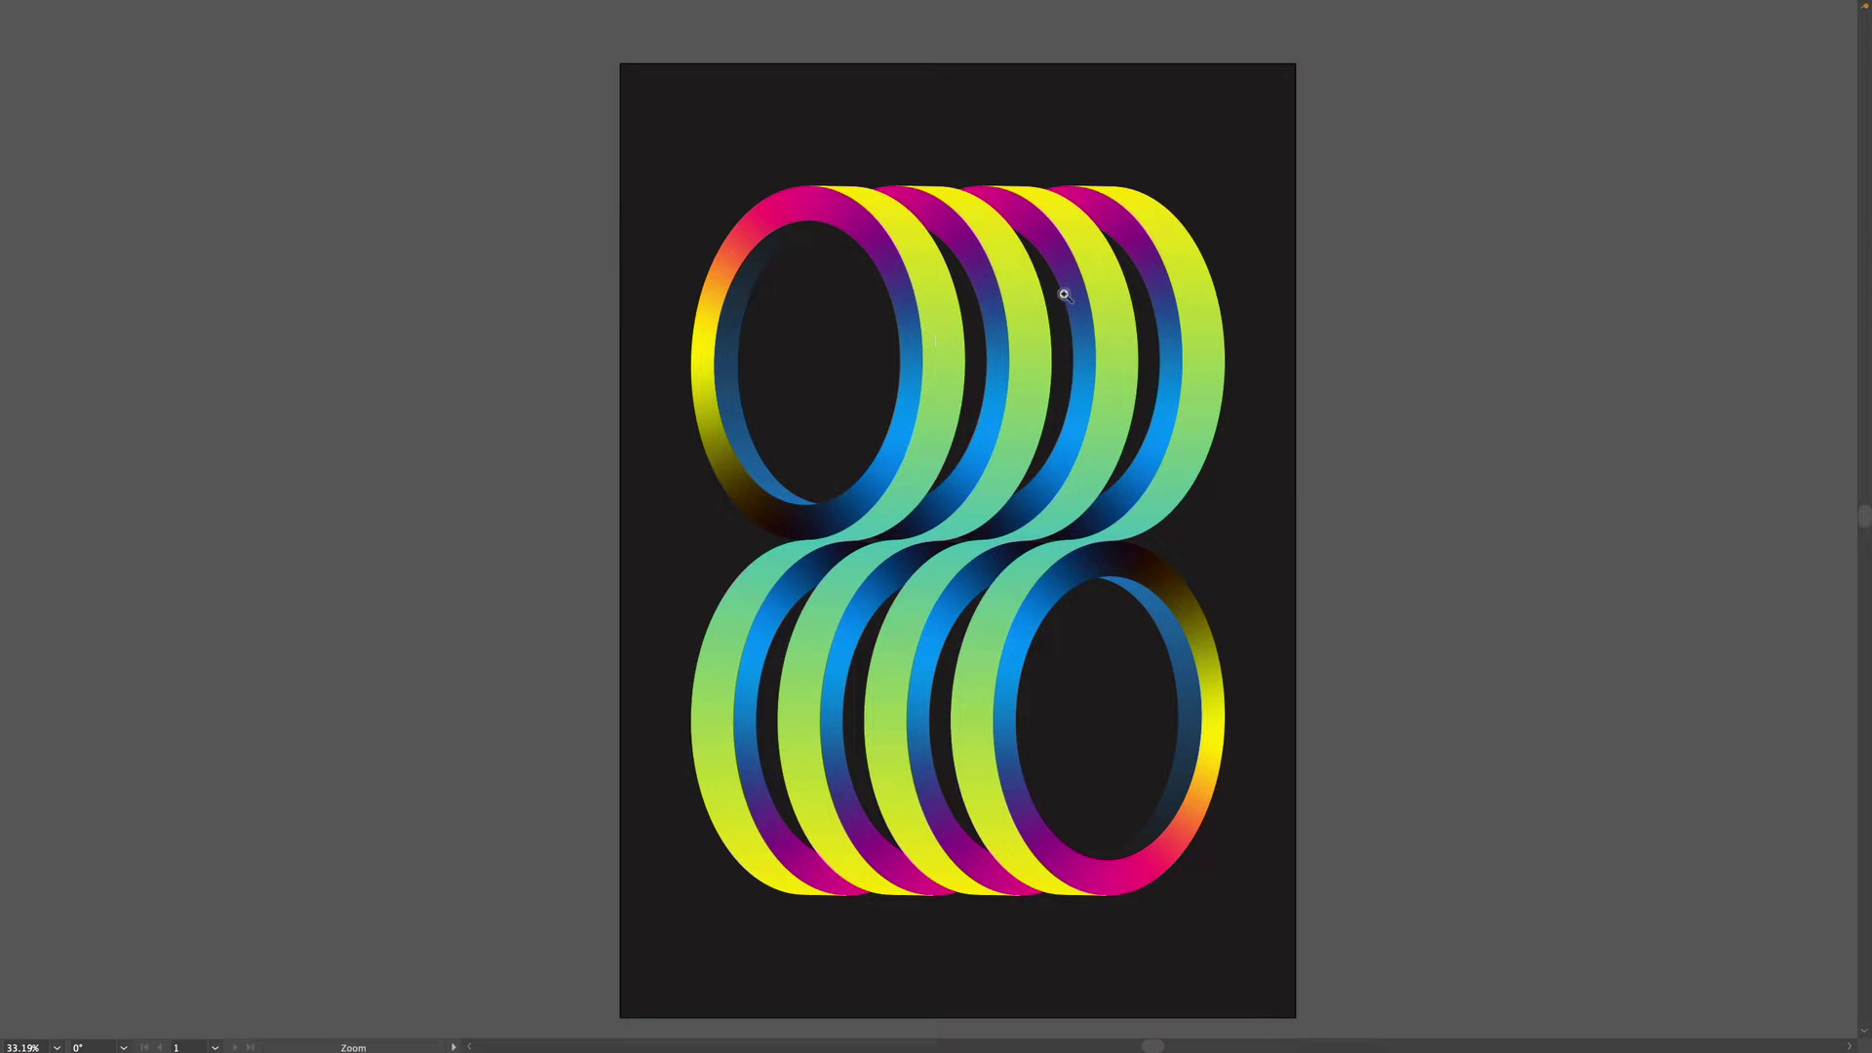
Create a new portrait document of 1700 x 2400 px in RGB Color with raster effects at Screen (72 ppi).
key(Tab)
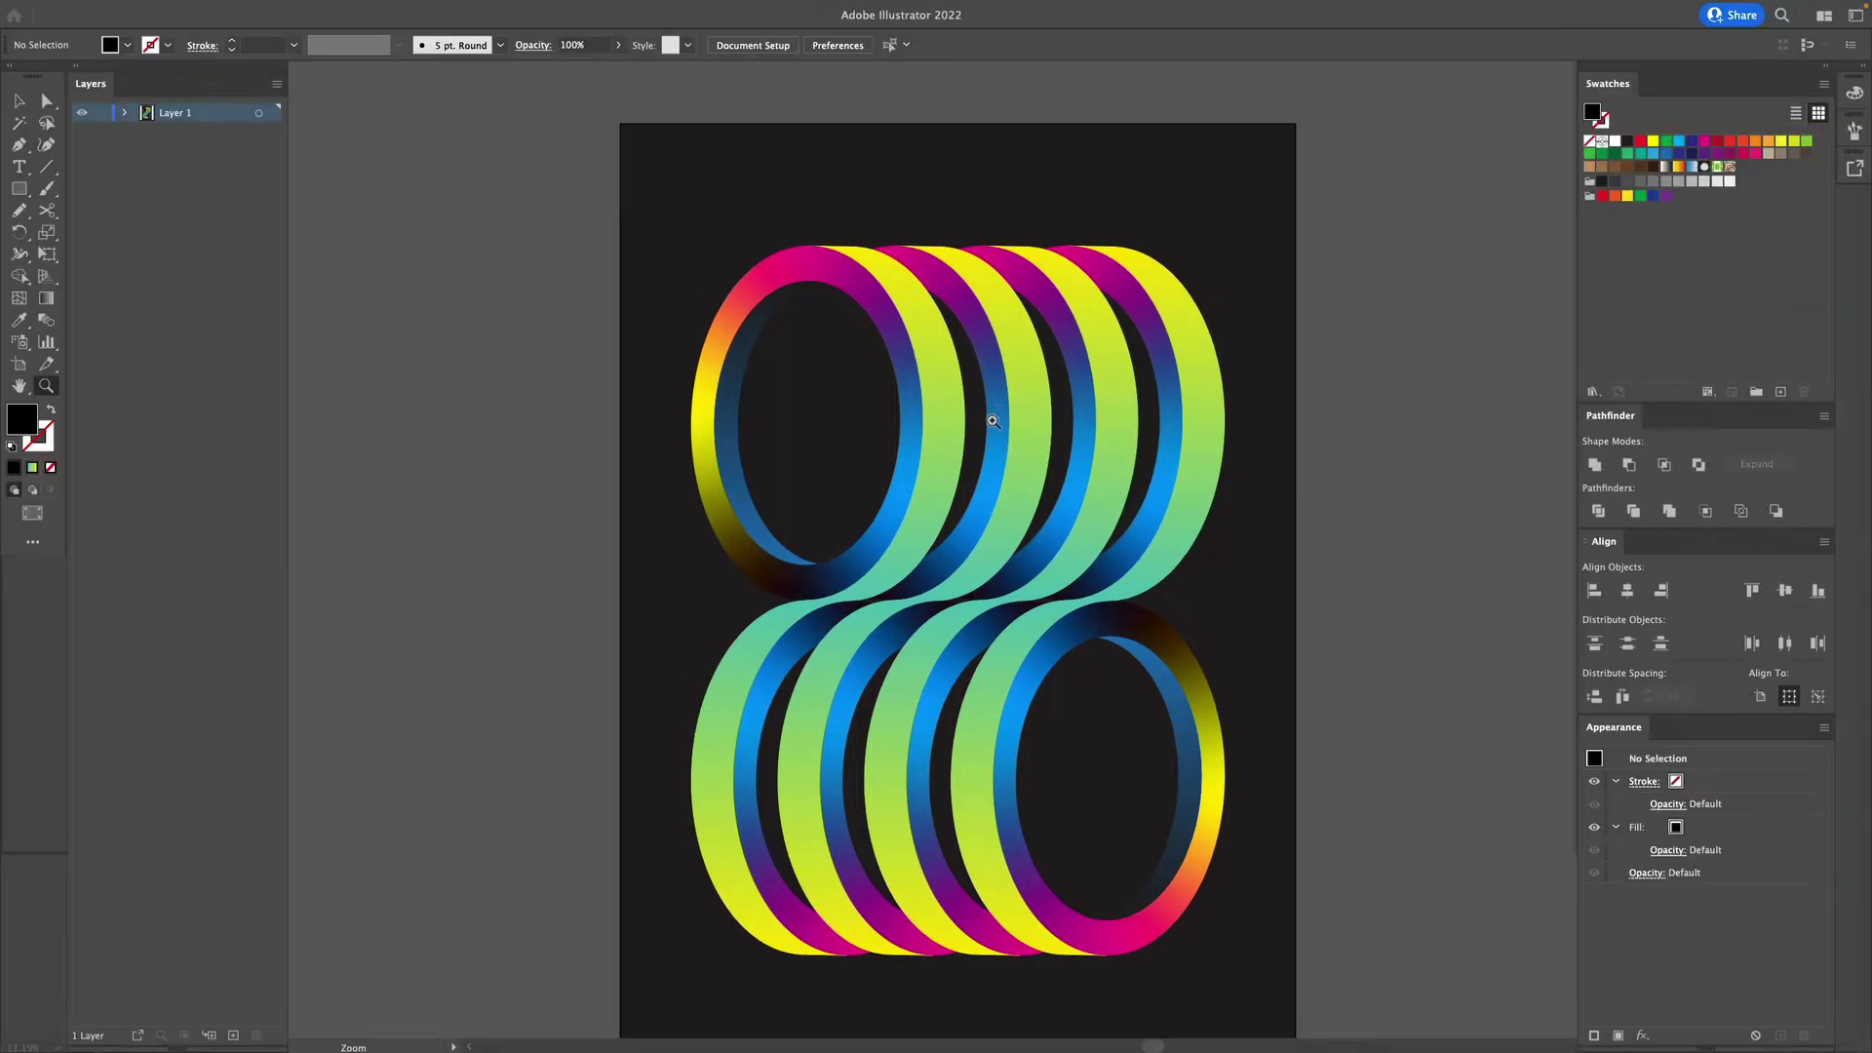
drag(967, 476, 920, 501)
scroll(912, 429, down, 2)
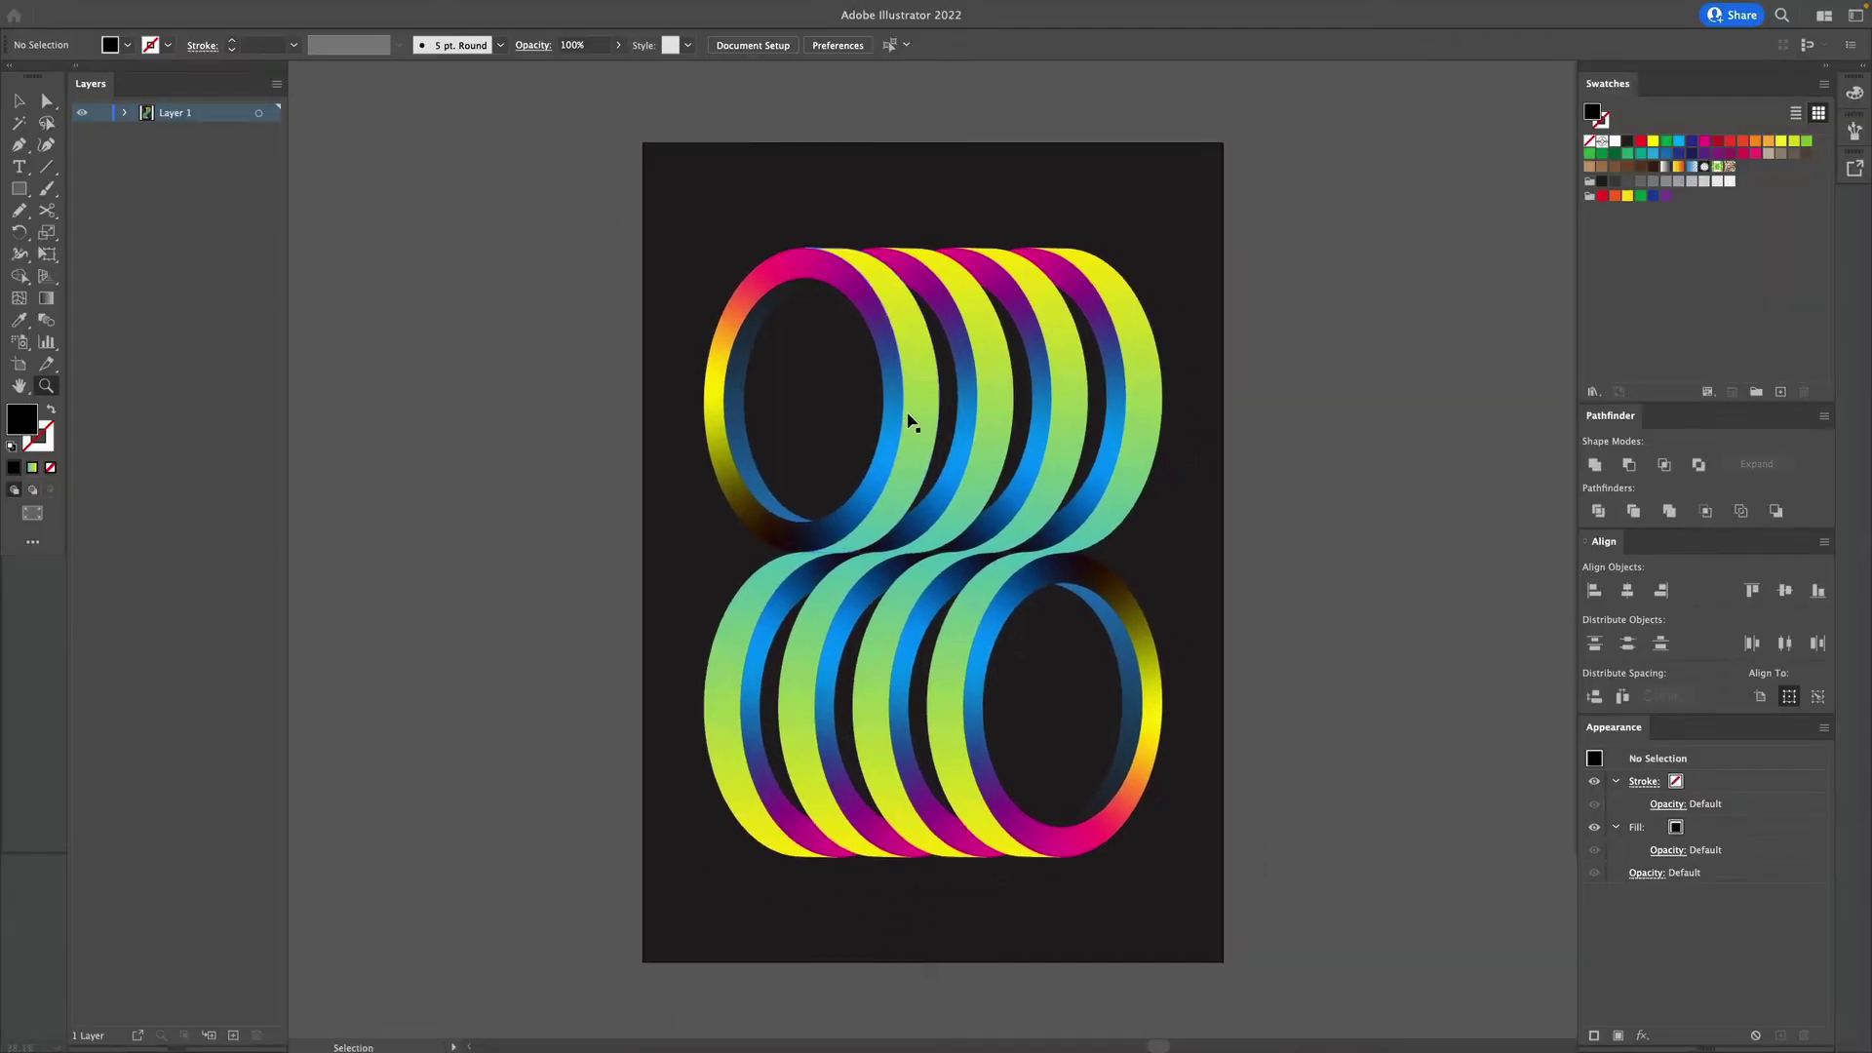
key(super+n)
drag(900, 150, 935, 268)
key(Tab)
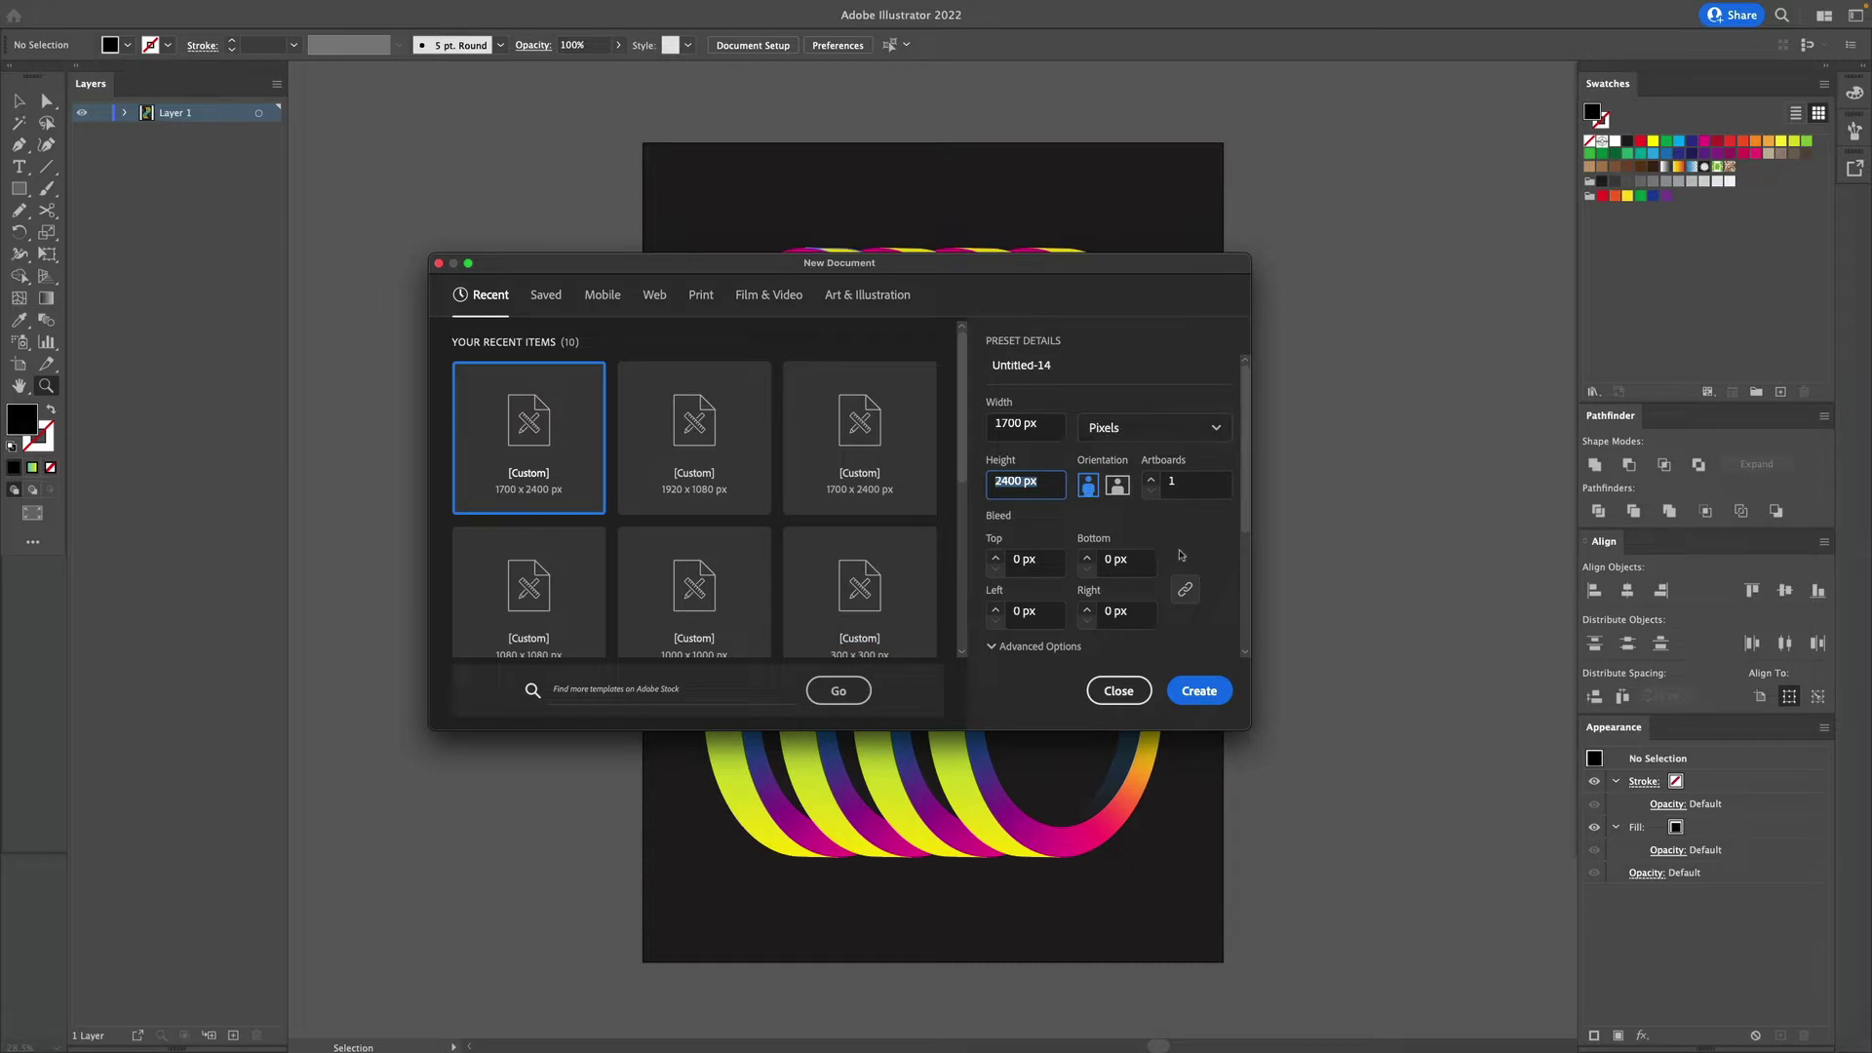
drag(1256, 725, 1297, 942)
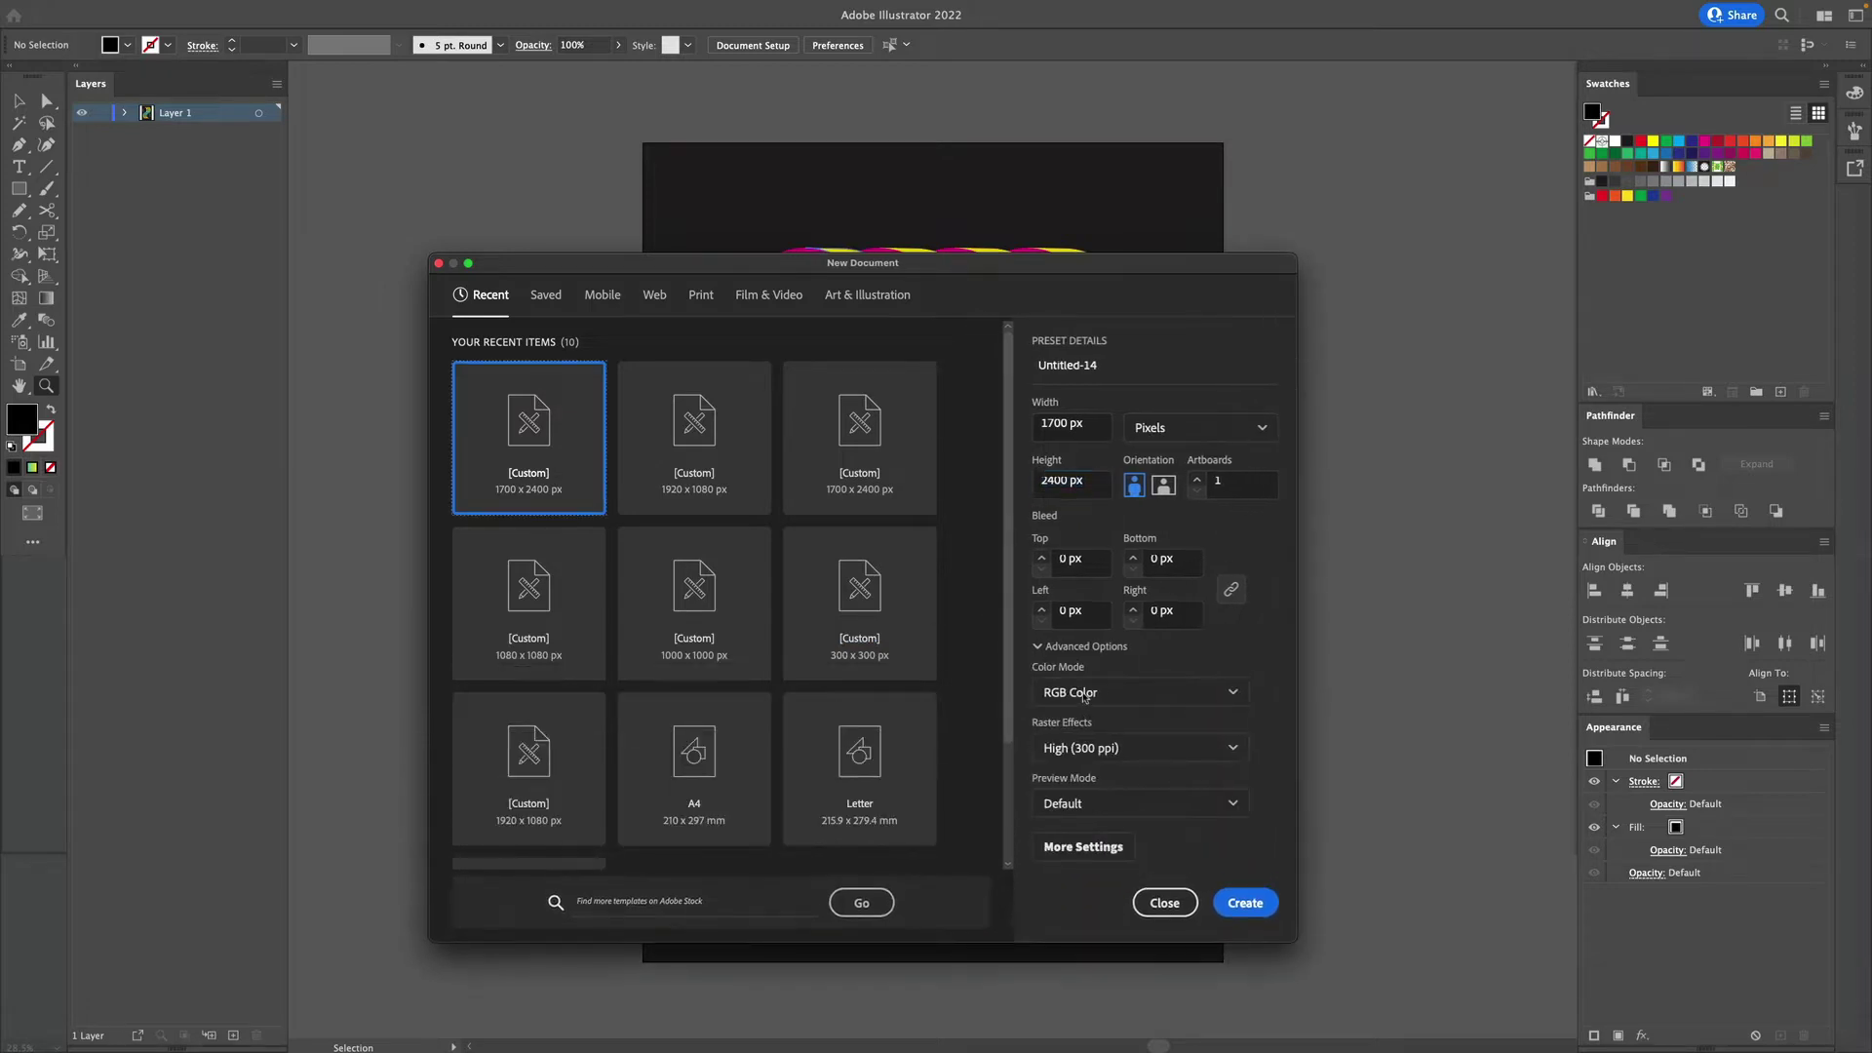
click(1128, 747)
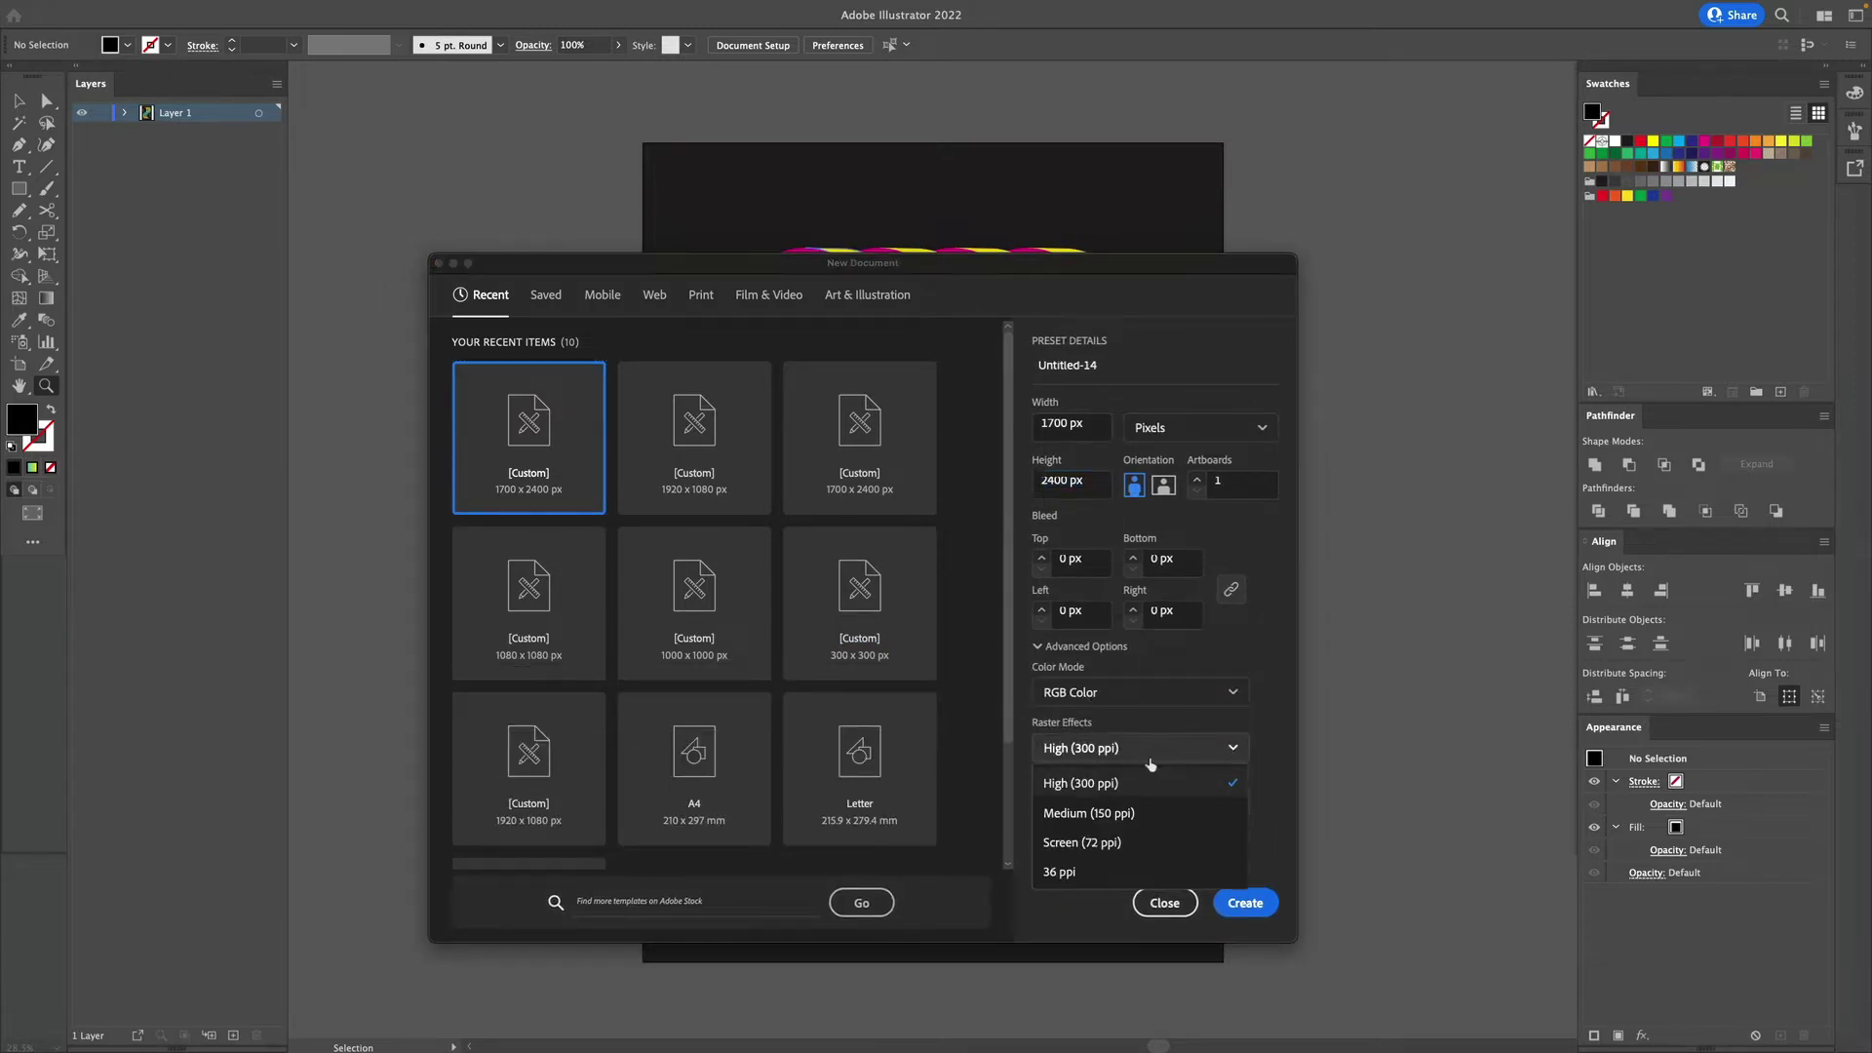
click(1118, 841)
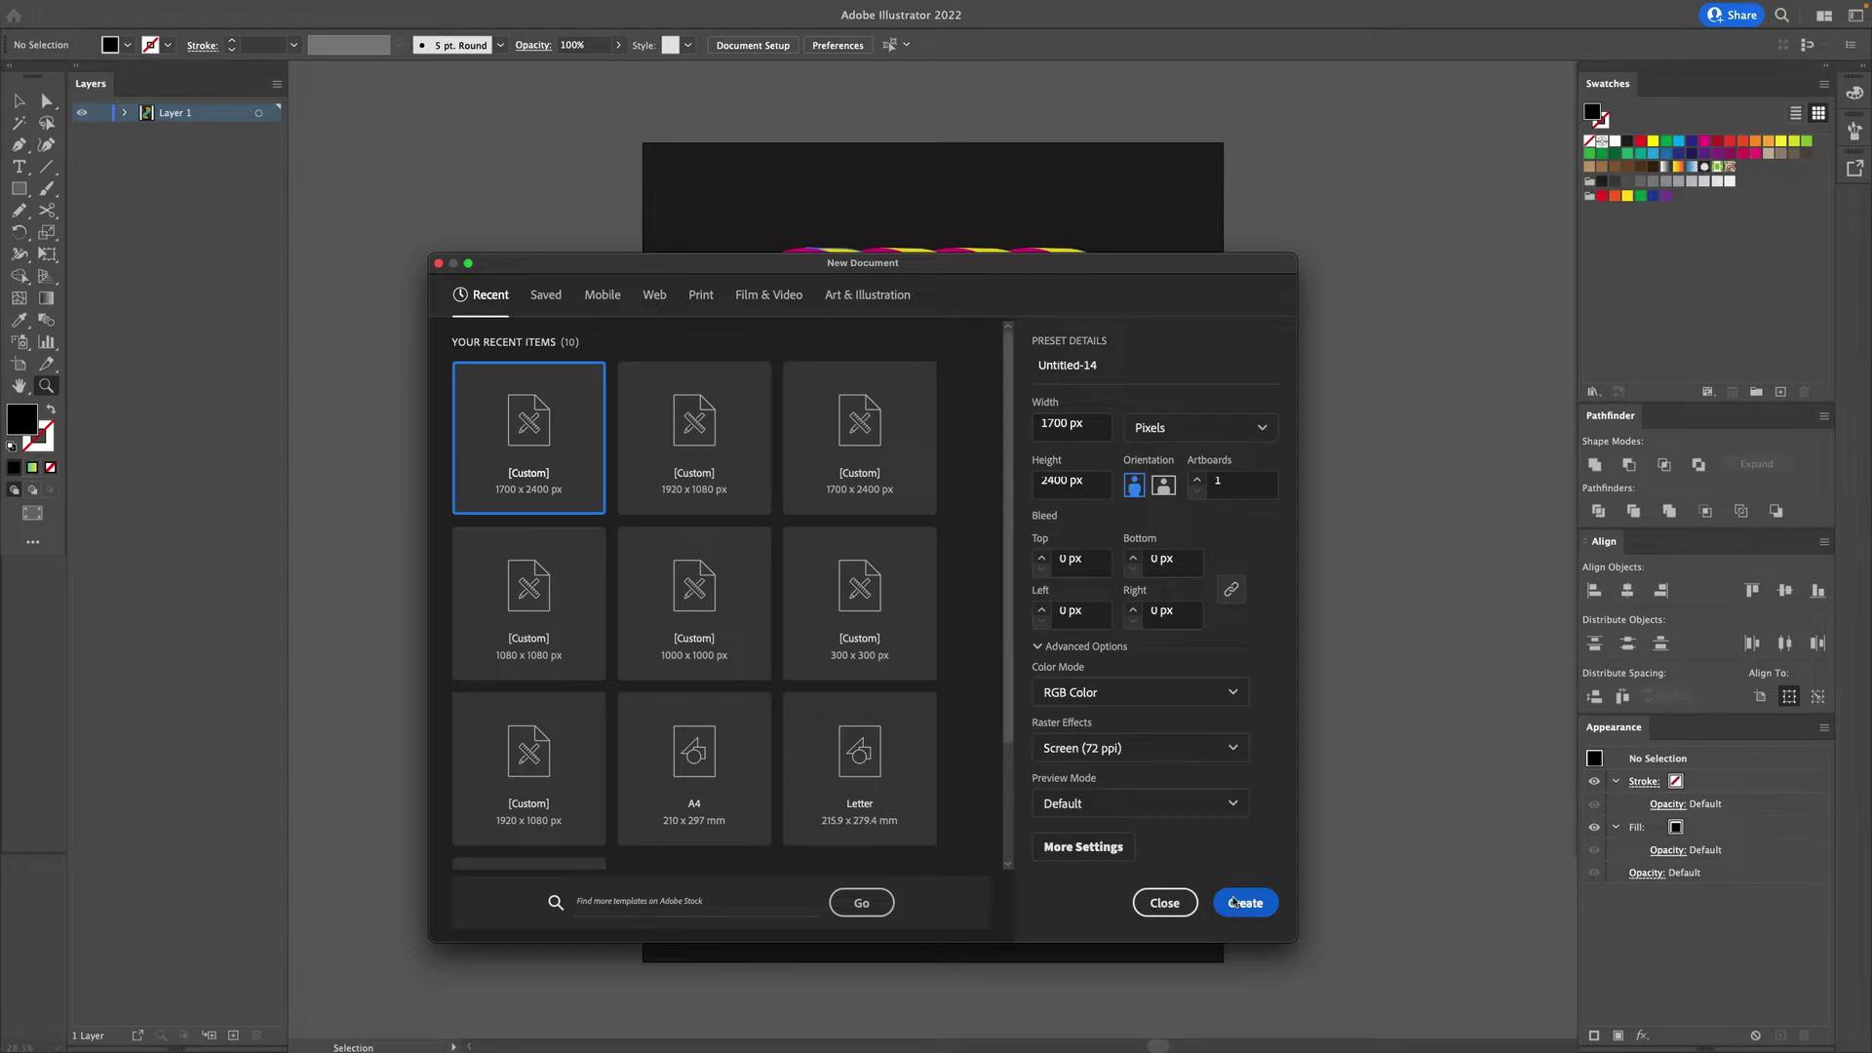
click(1233, 902)
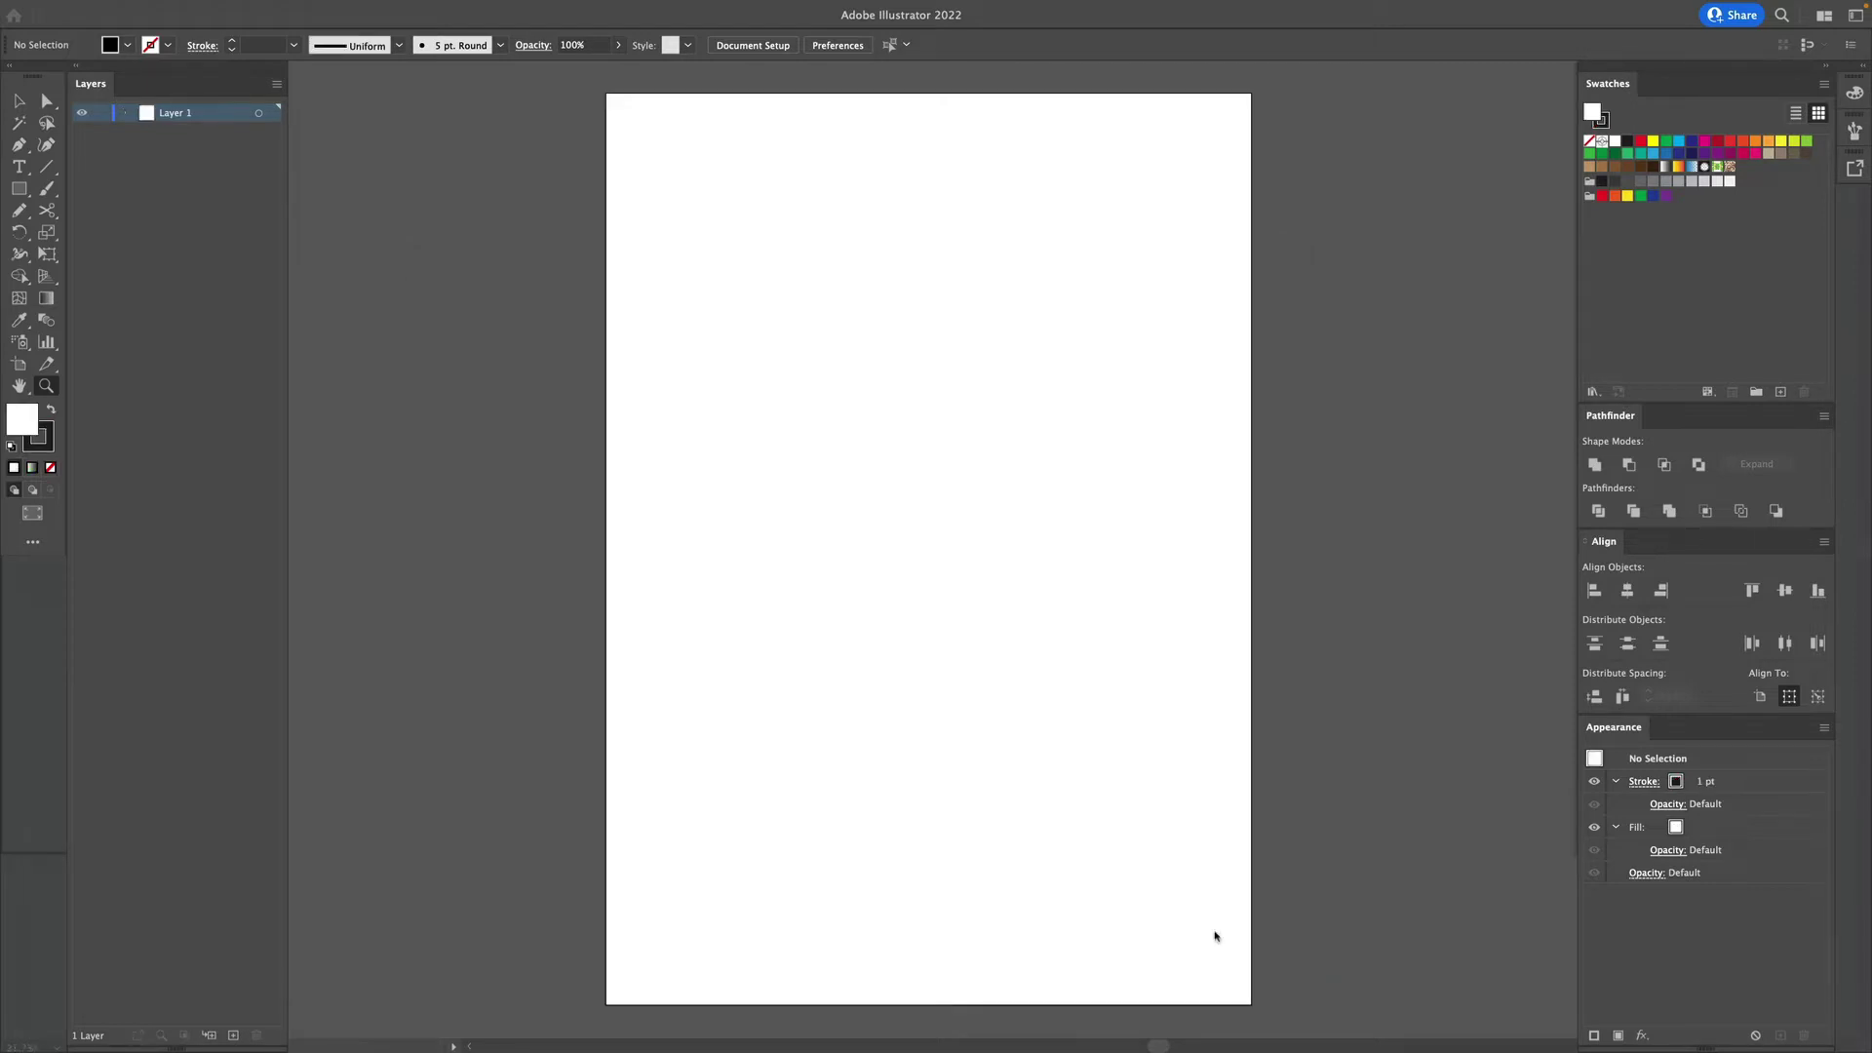
Draw a circle about 711 px wide in the upper part of the artboard and delete it.
alt+click(985, 436)
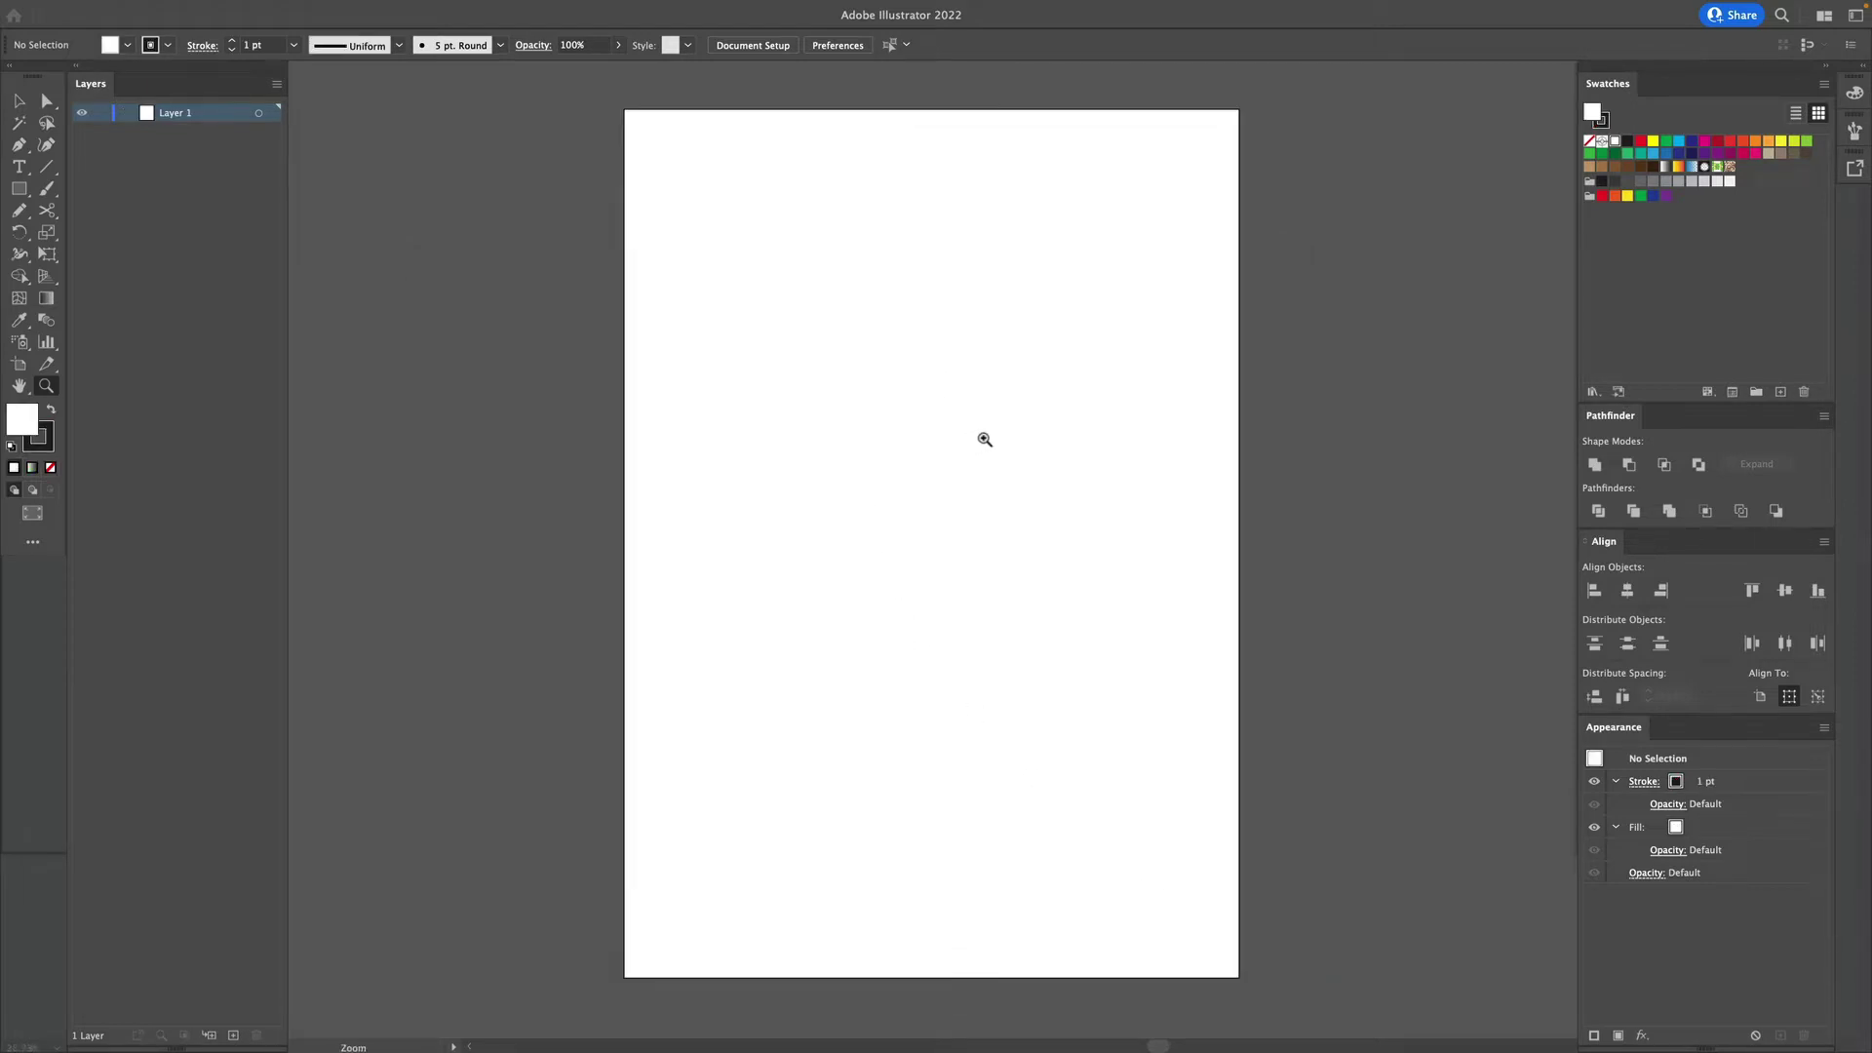
drag(19, 188, 92, 239)
drag(873, 375, 1131, 199)
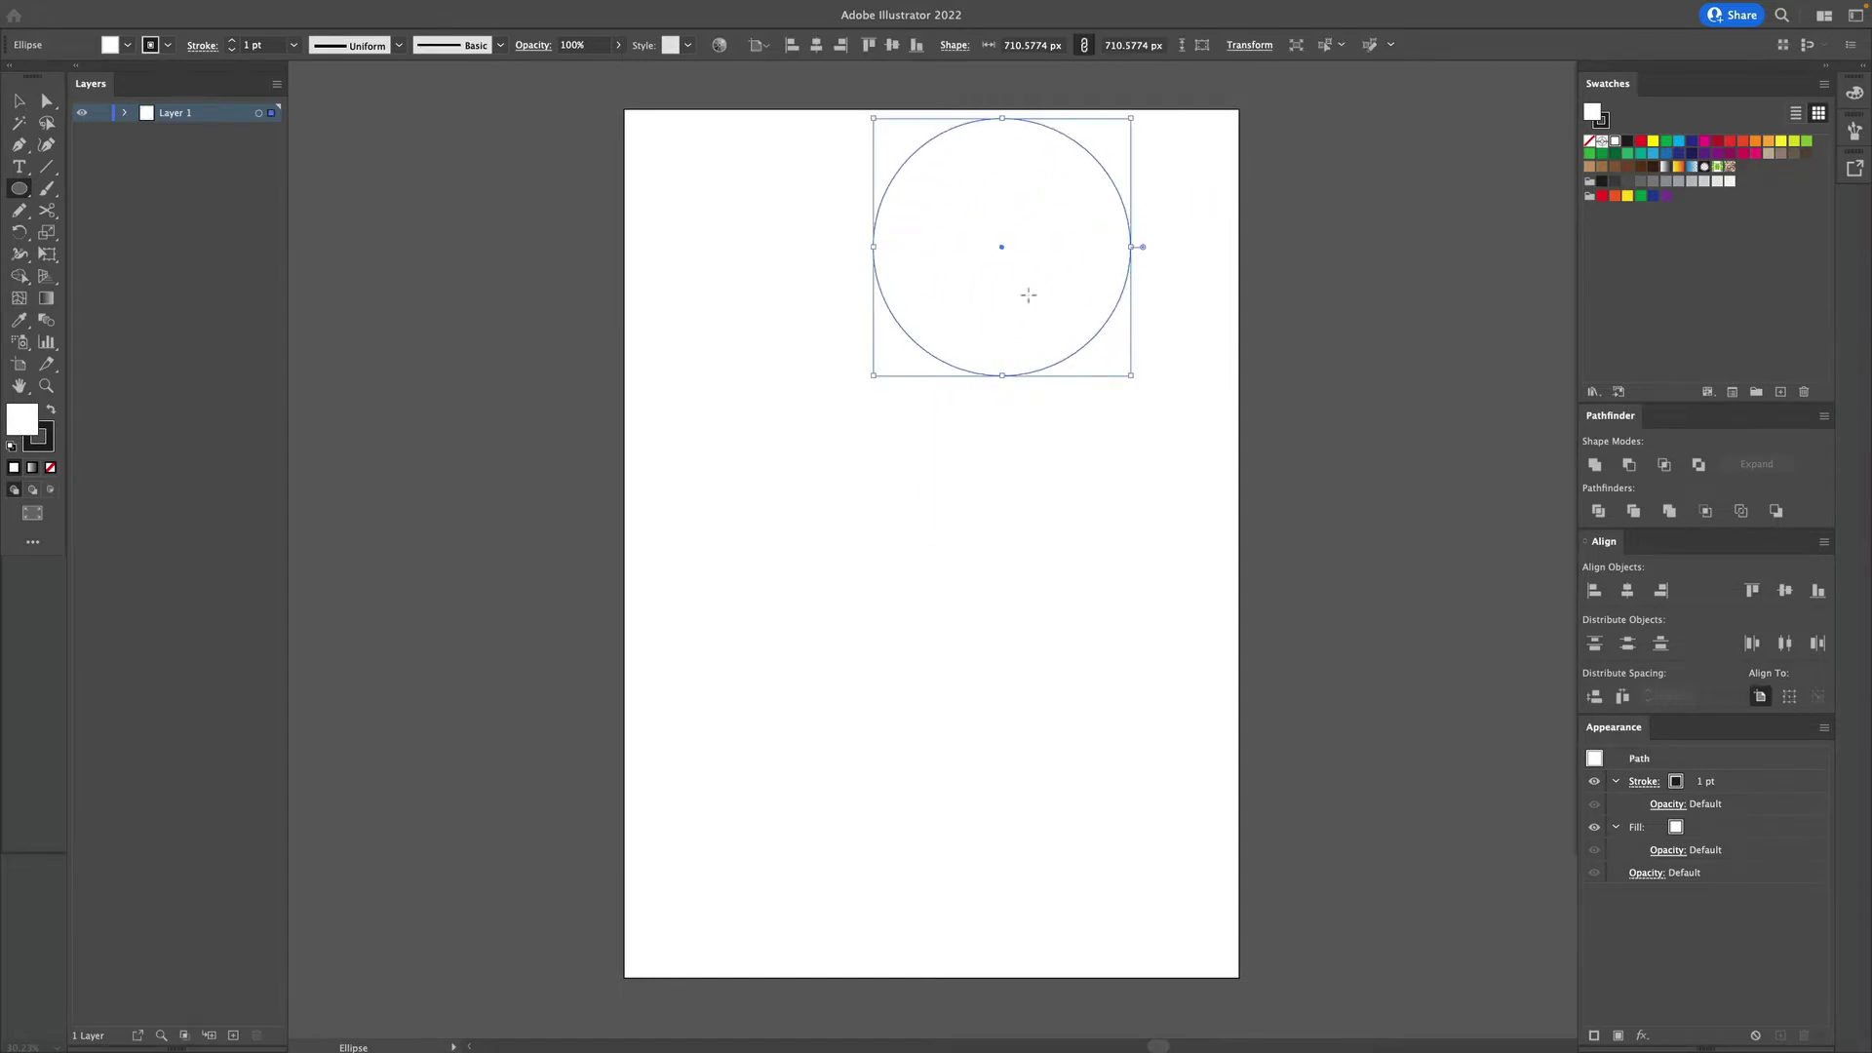
key(Delete)
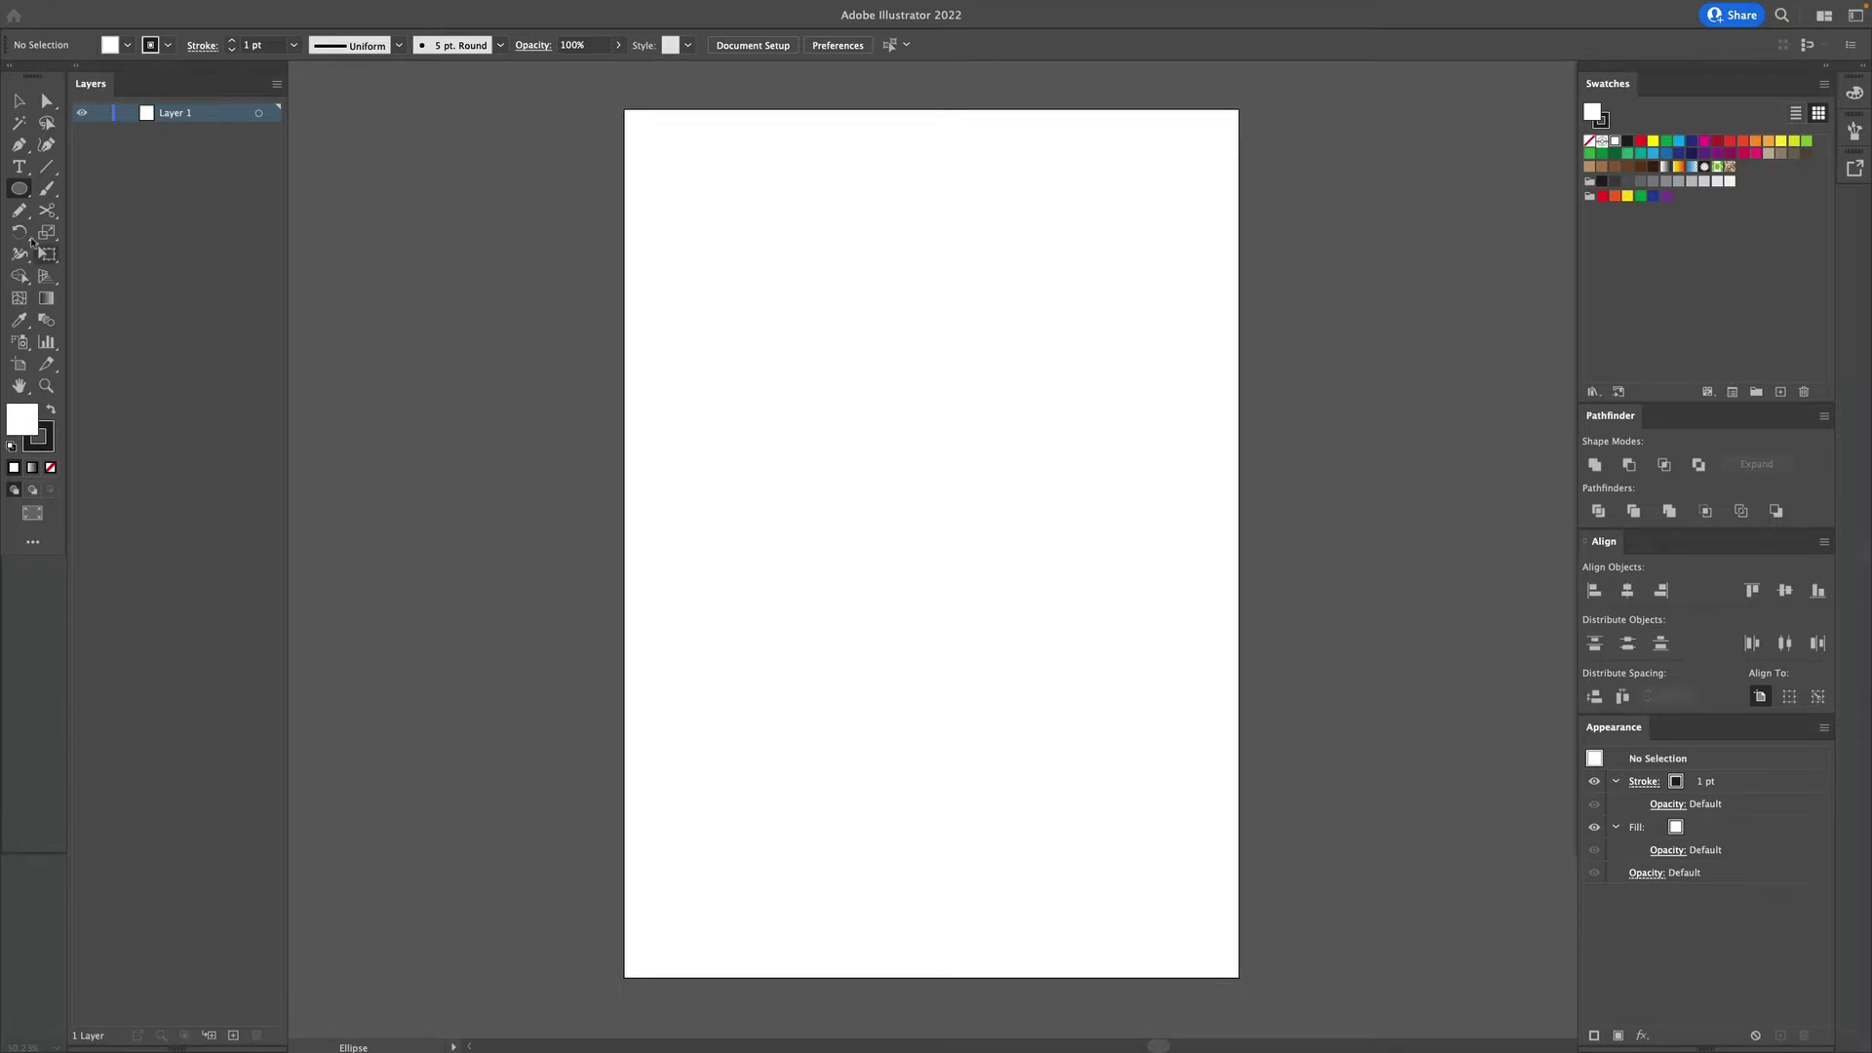
Create an ellipse with exact values of 500 px width and 50 px height, and delete it.
click(834, 336)
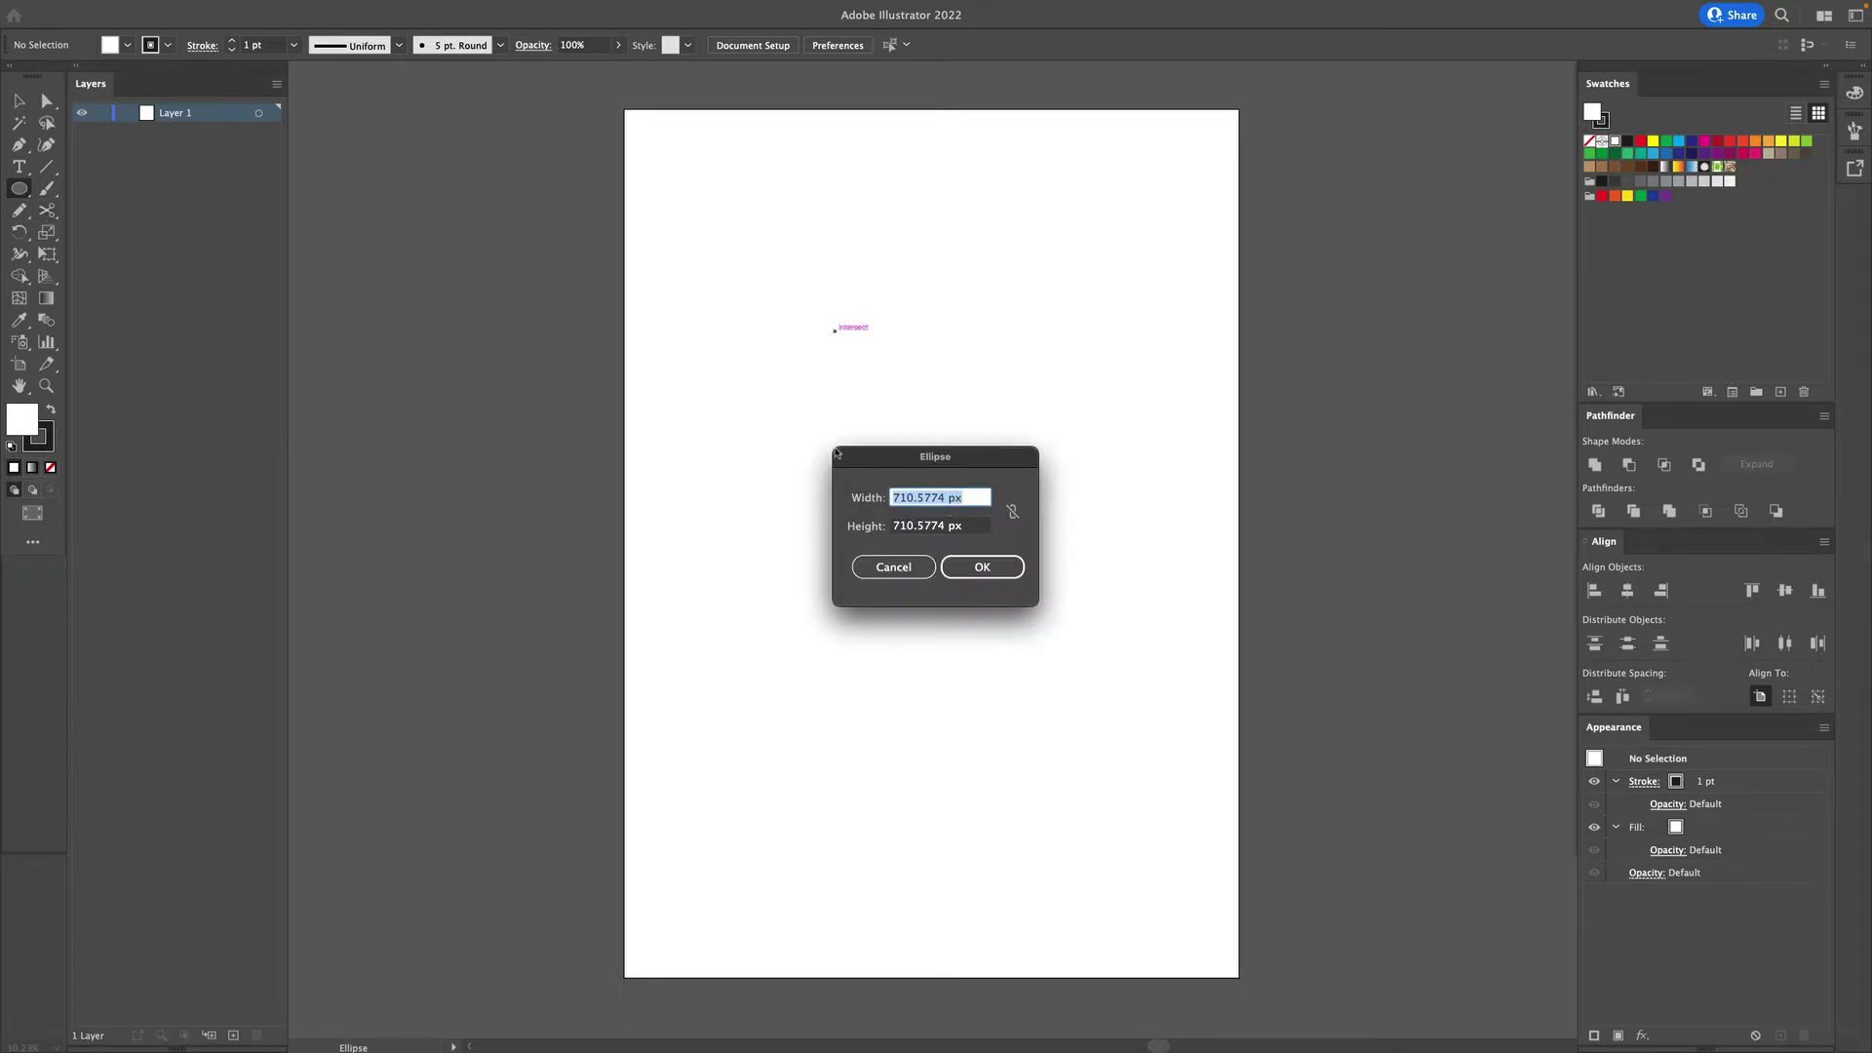
text(500)
key(Tab)
text(50)
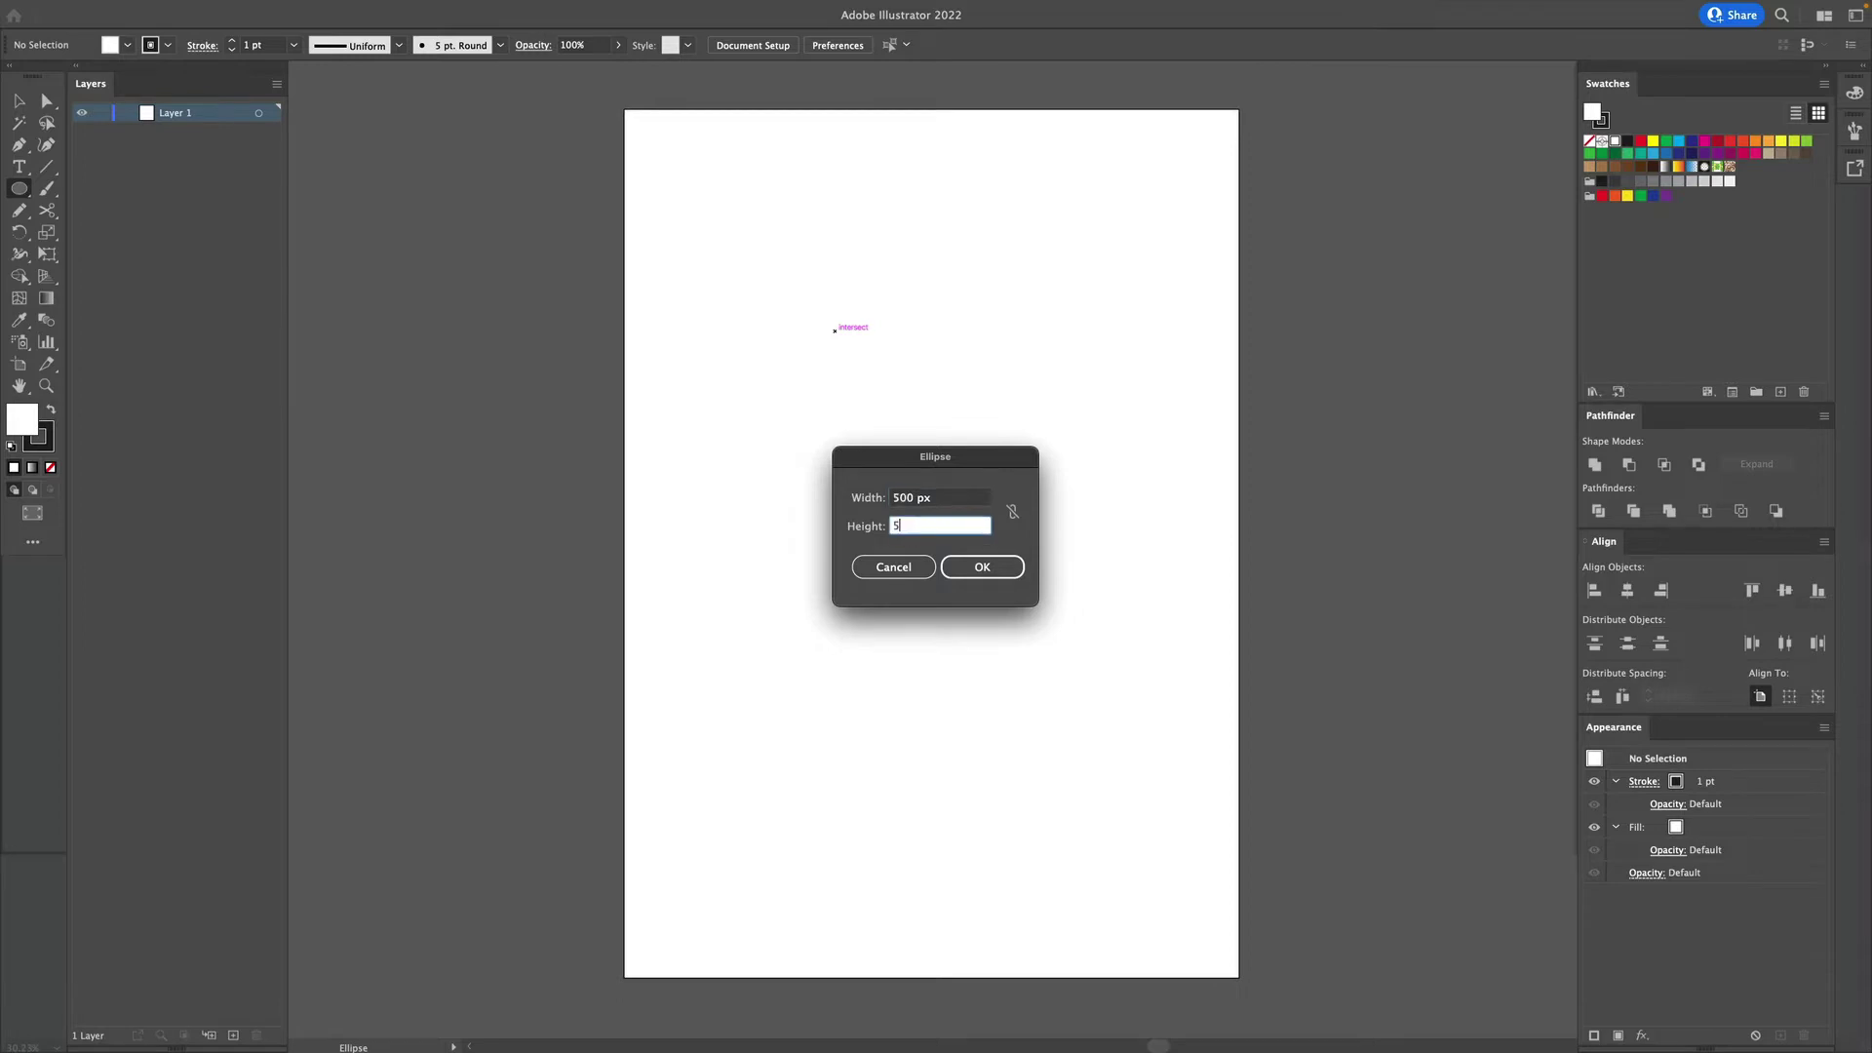
key(Tab)
key(Tab)
click(983, 570)
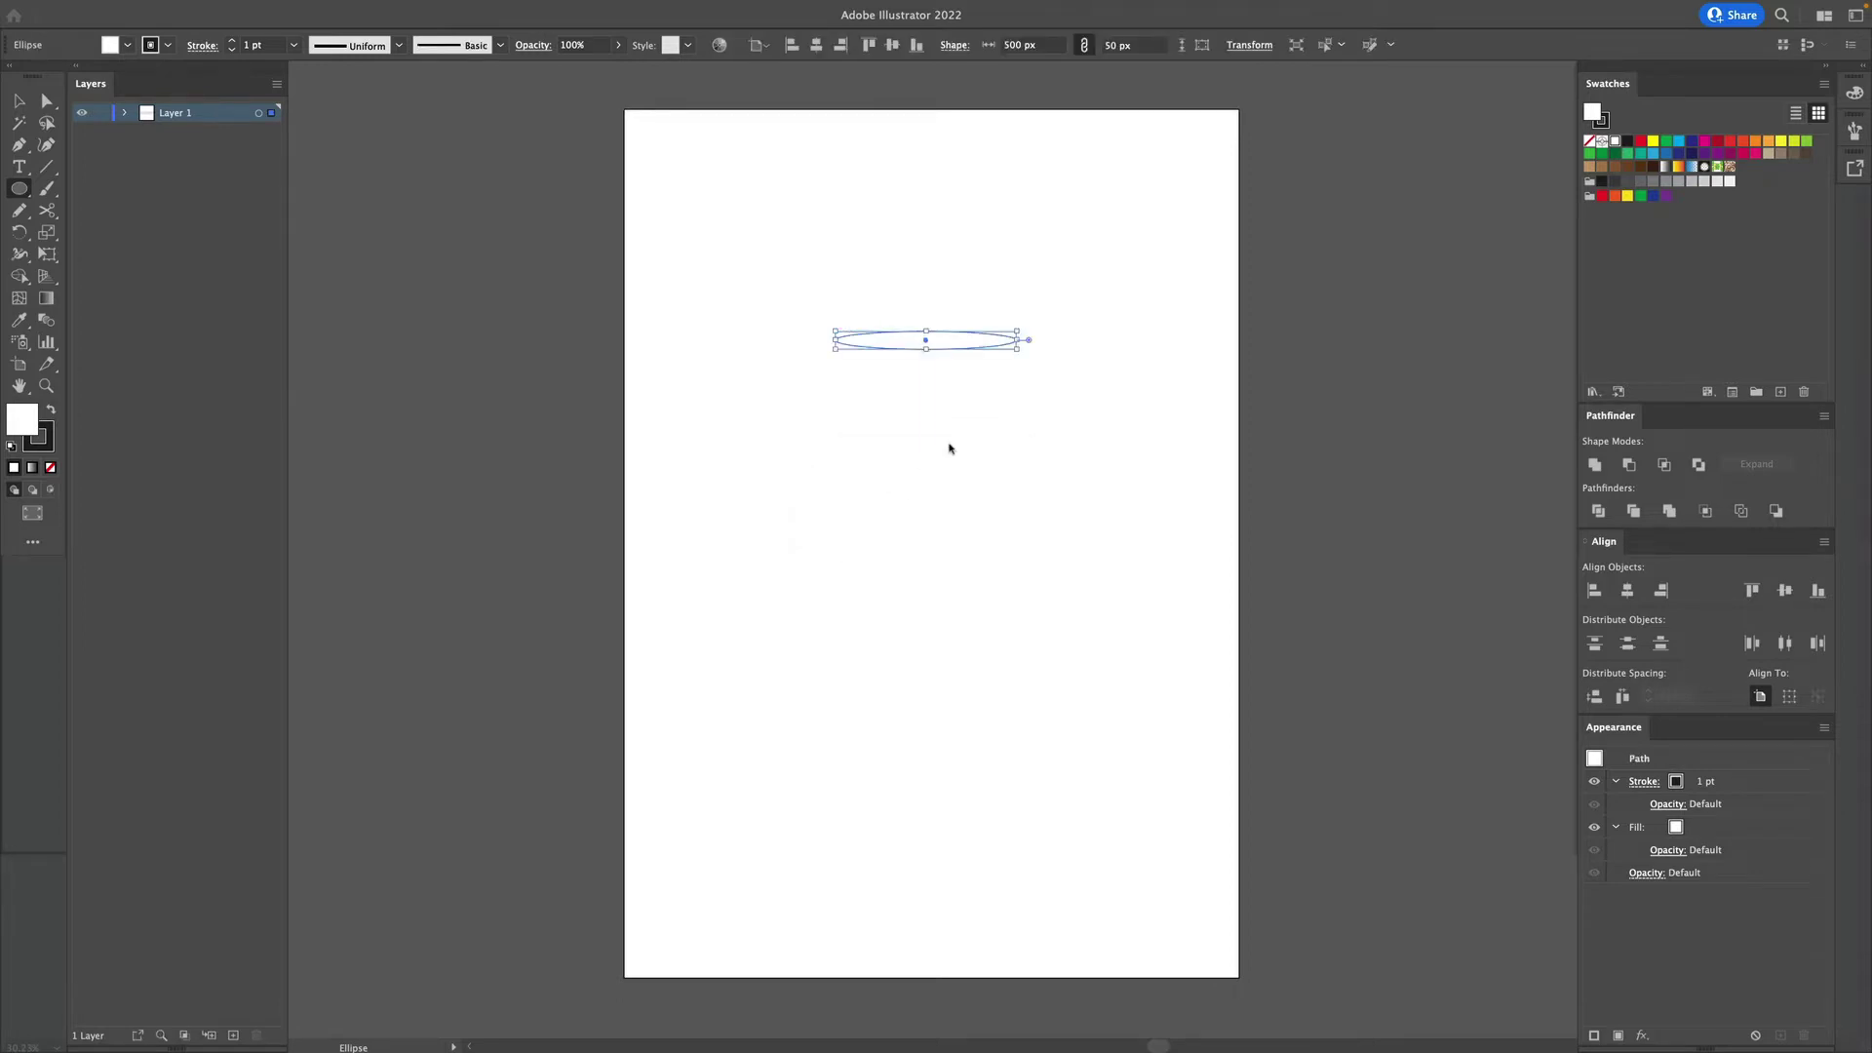
key(v)
key(Delete)
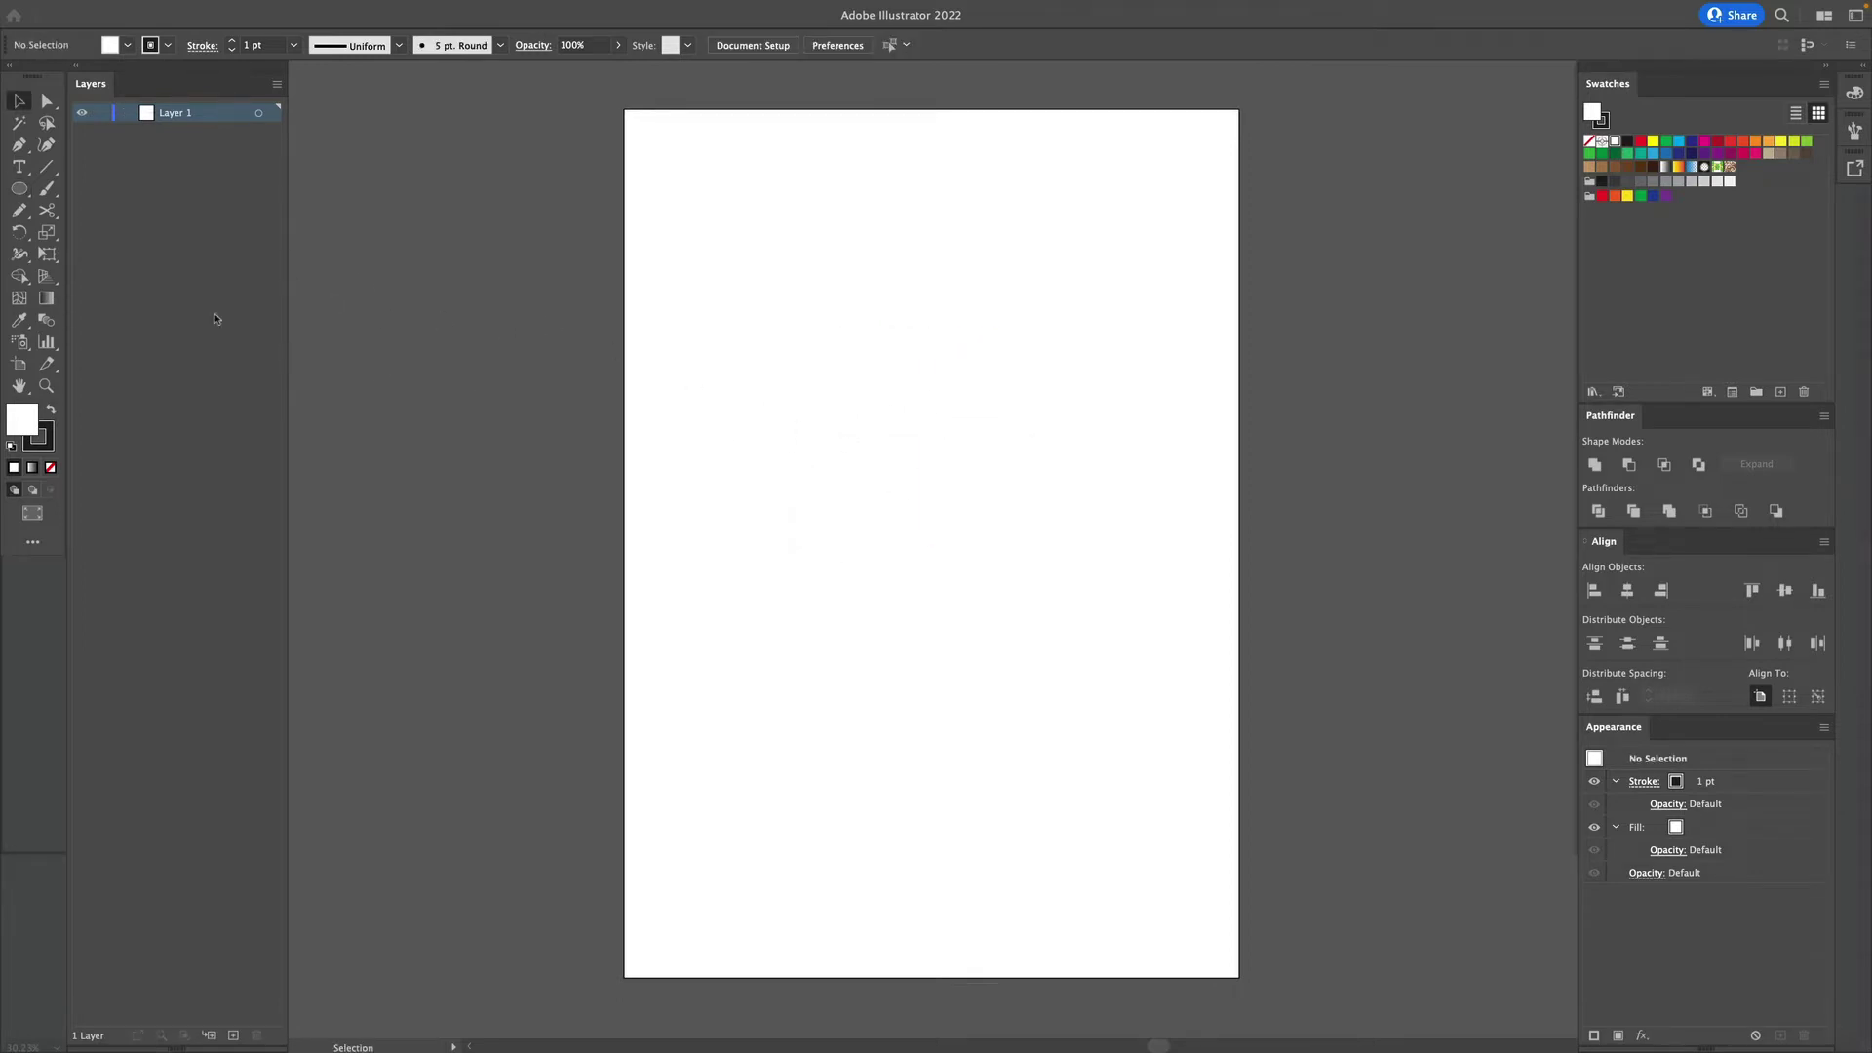
Create a circle with exact values of 500 x 500 px and delete it.
click(26, 196)
click(845, 421)
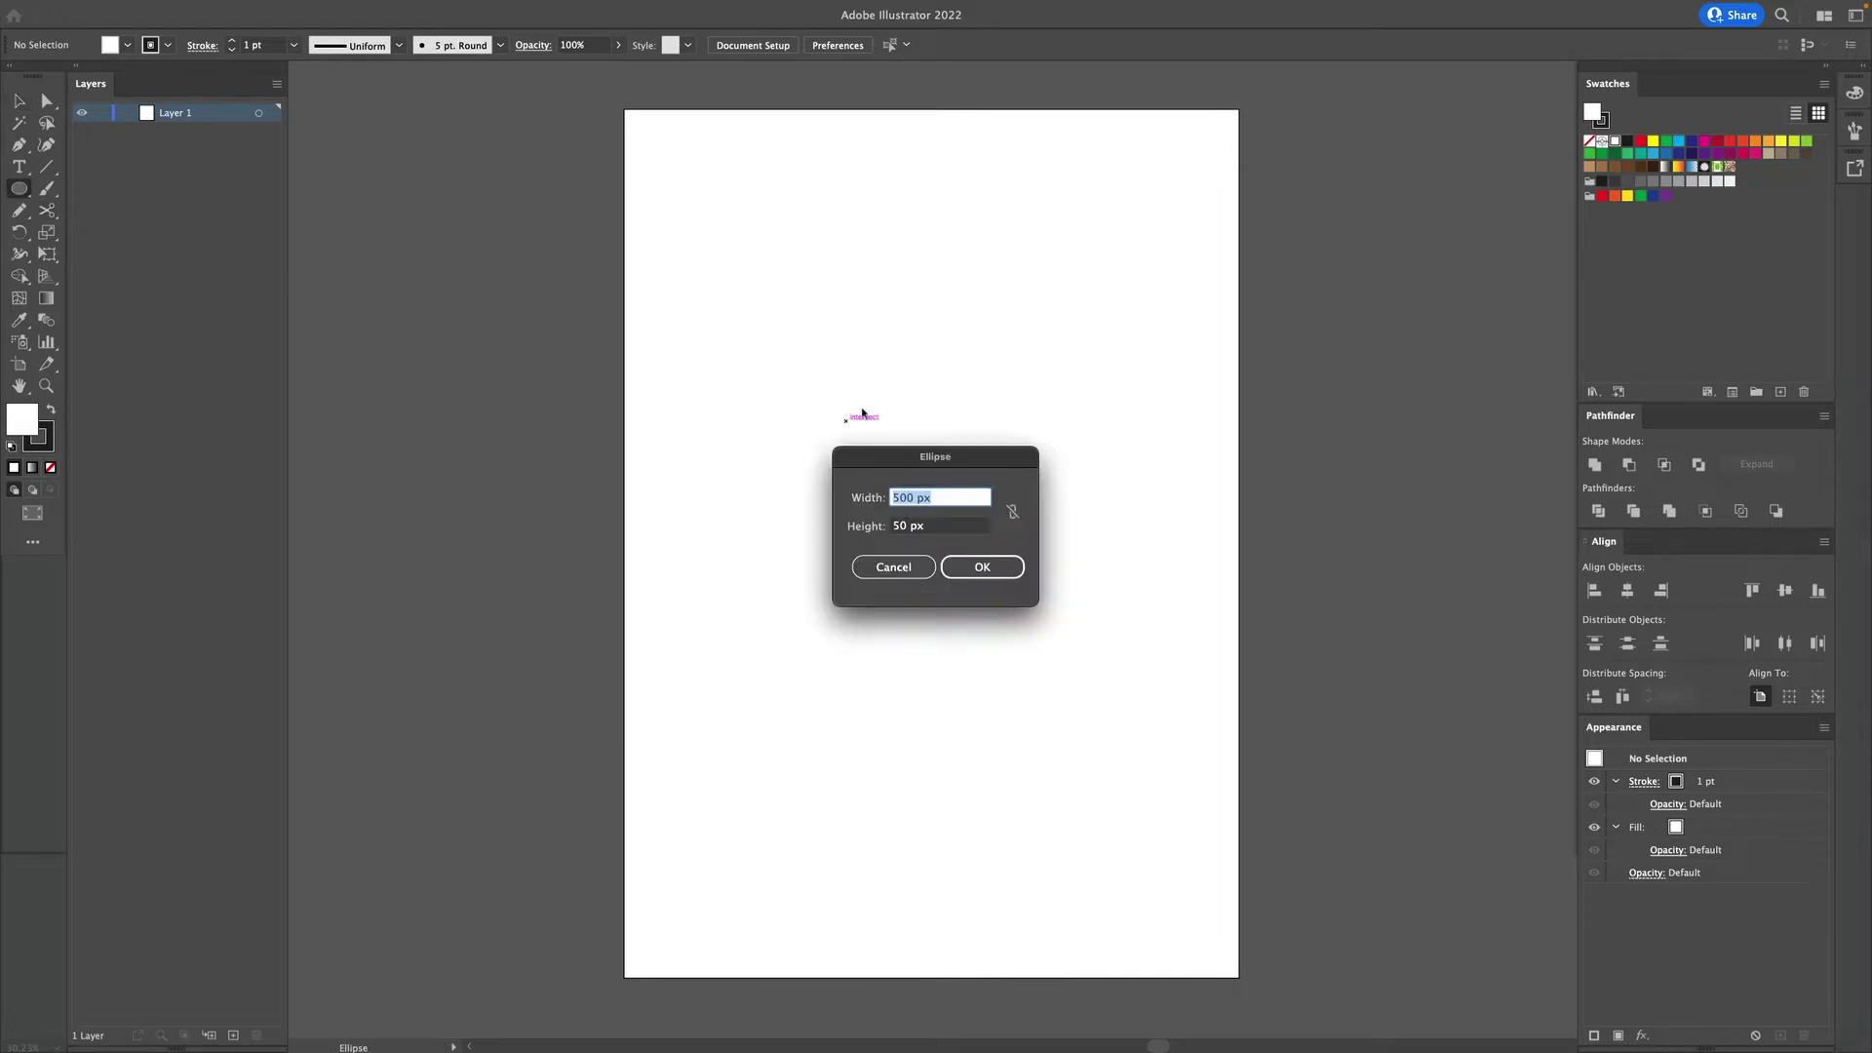
click(908, 527)
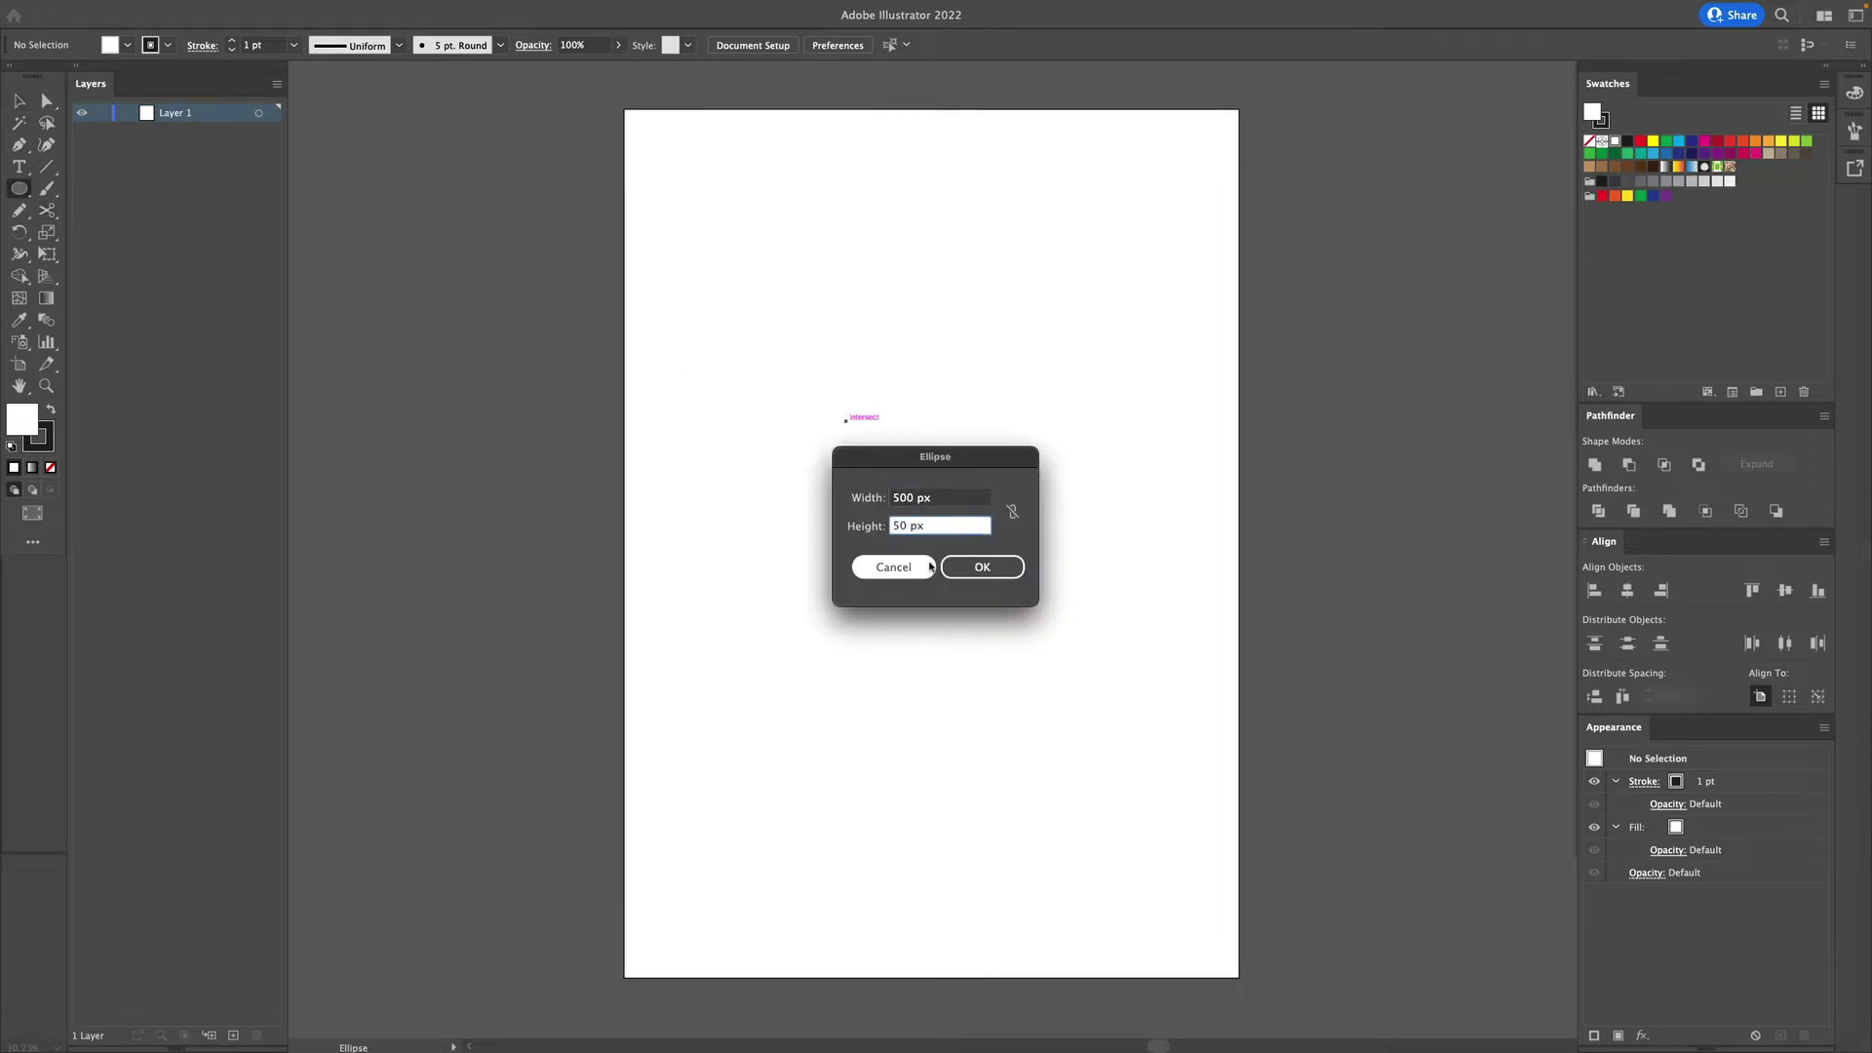
text(0)
key(Return)
key(v)
click(798, 519)
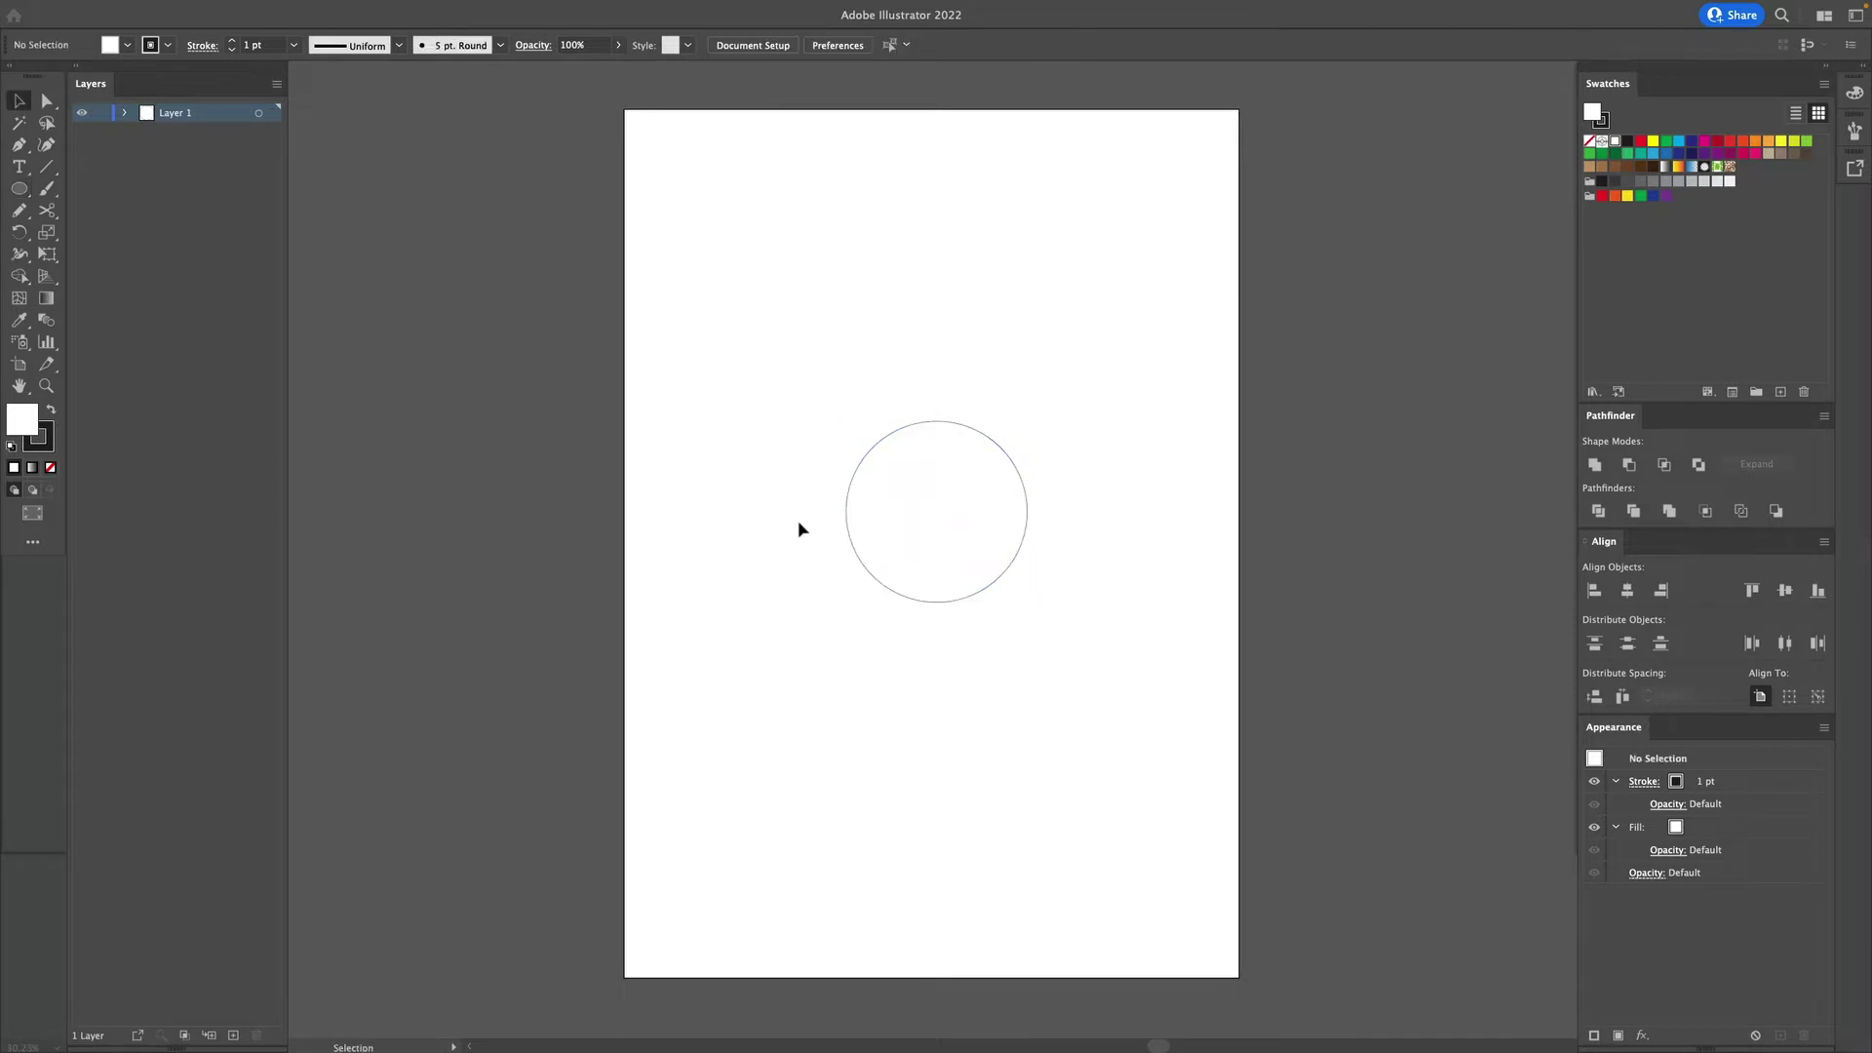
click(906, 546)
key(Delete)
Draw a circle about 876 px wide in the upper half of the artboard.
click(19, 189)
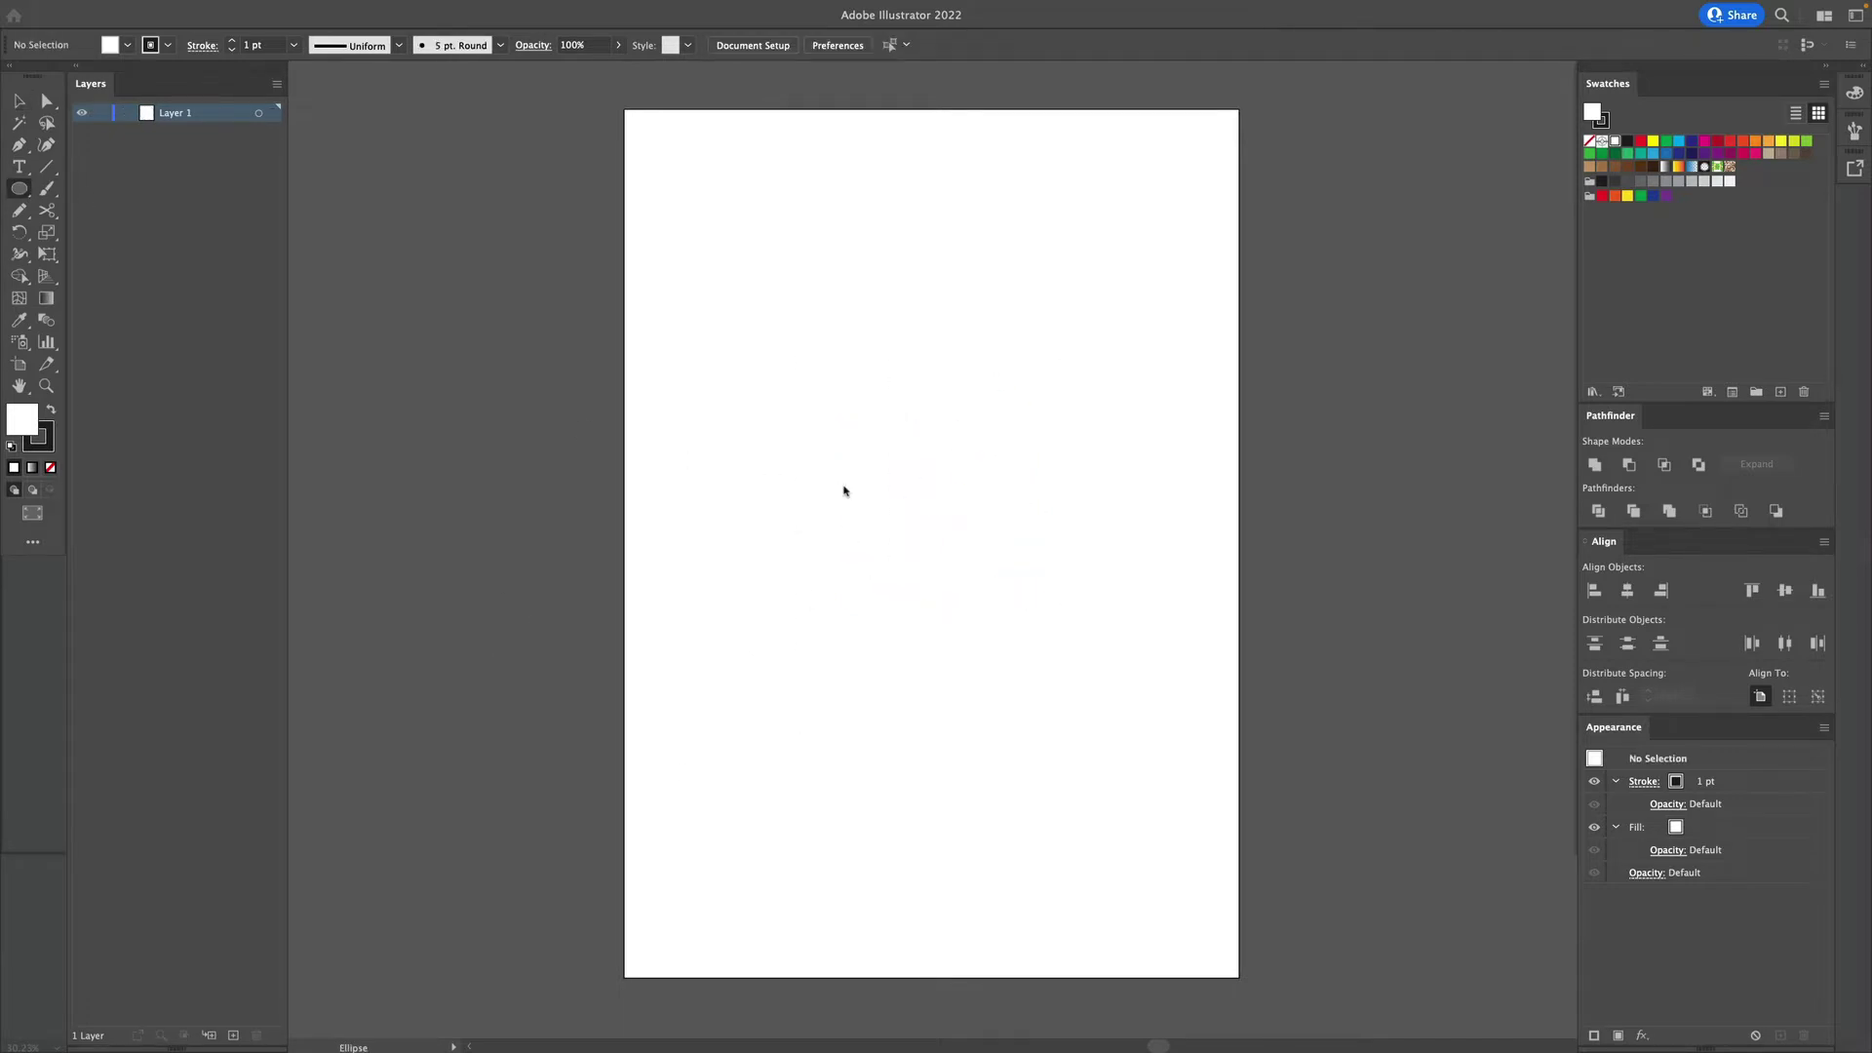
drag(841, 491, 985, 333)
key(v)
click(973, 382)
click(927, 422)
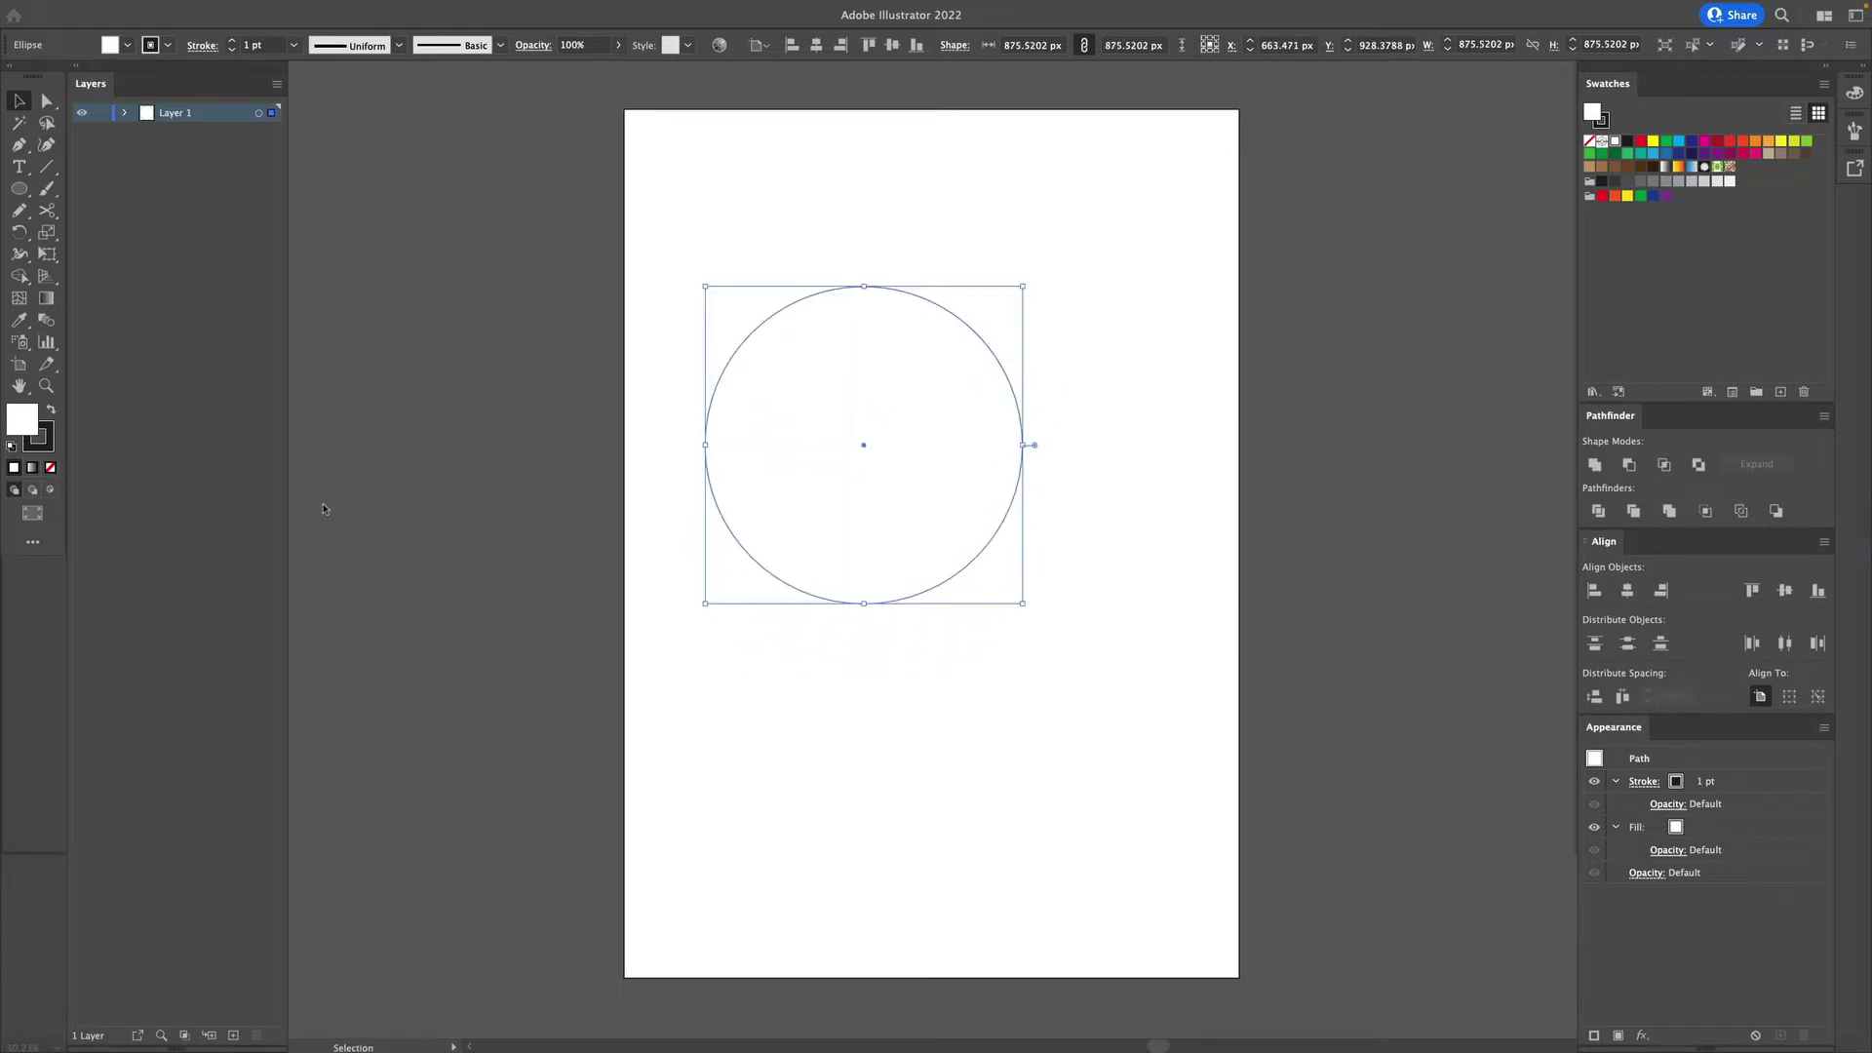
Remove the circle's stroke, swap its fill and stroke, and swap them back so the white stays as fill.
click(51, 468)
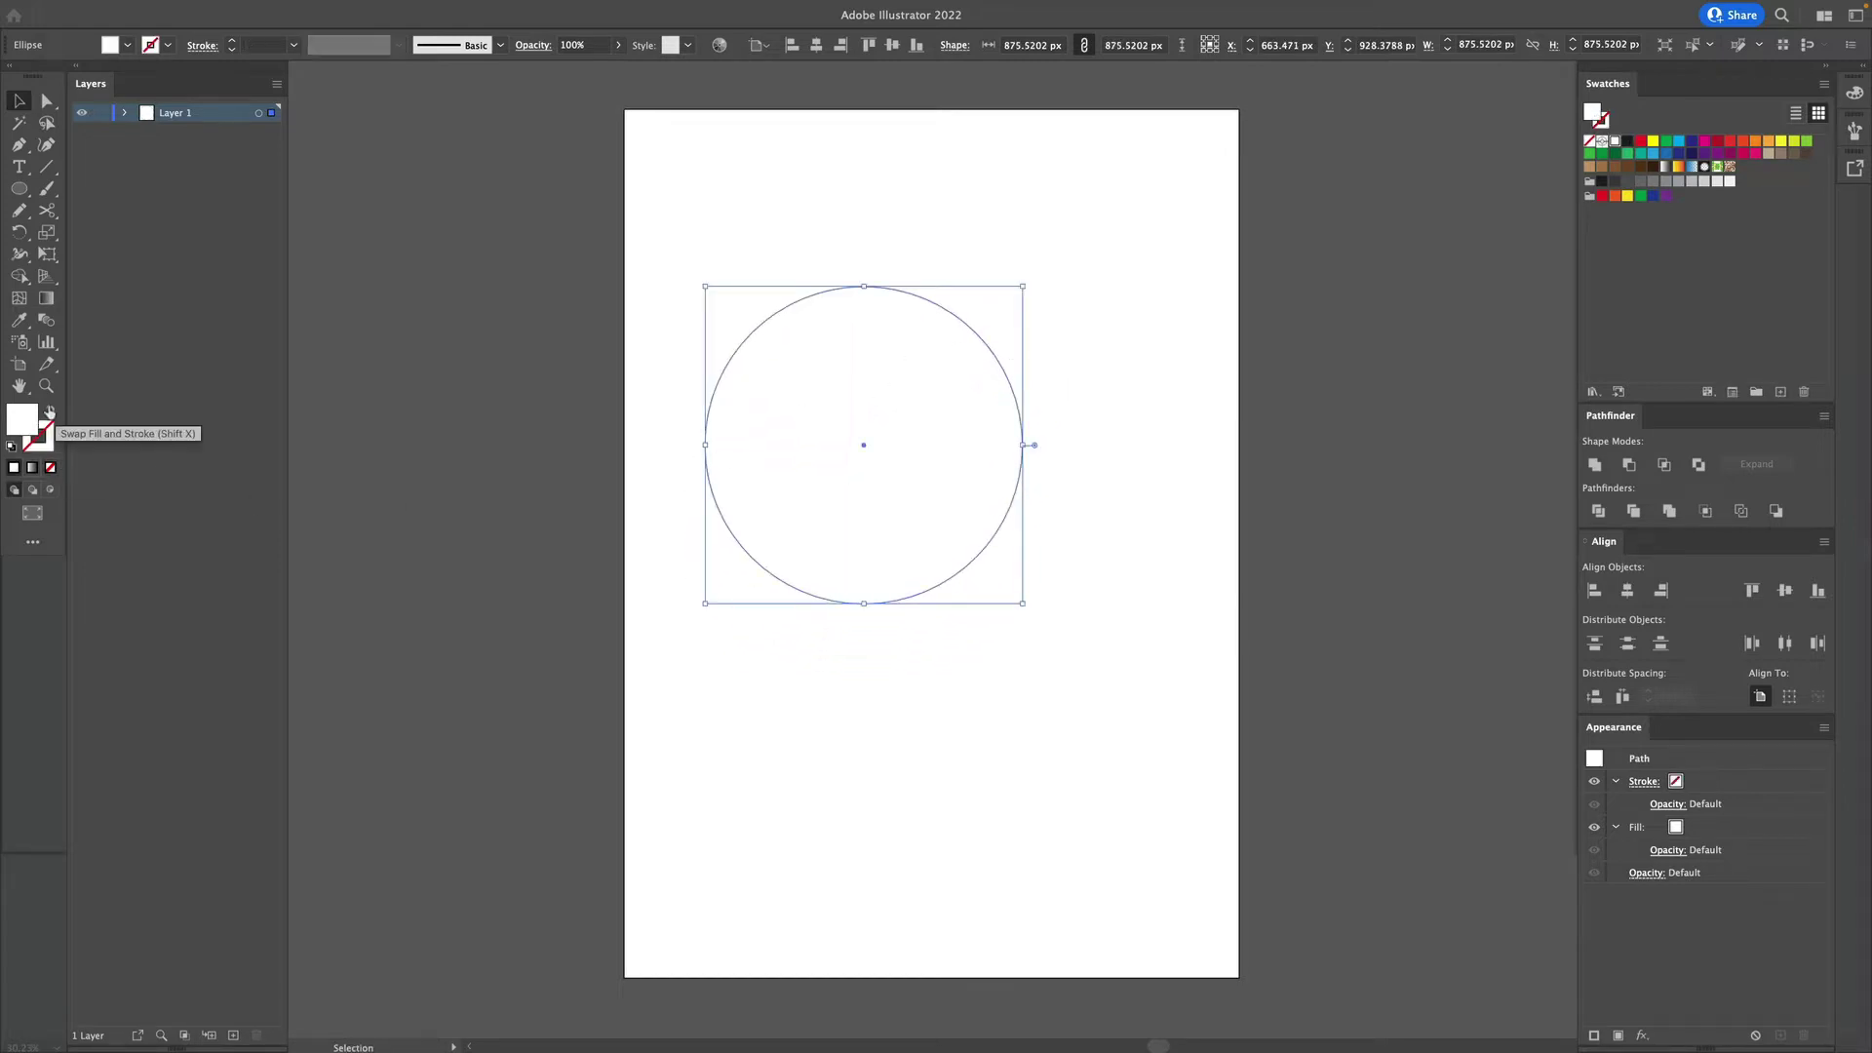
click(53, 412)
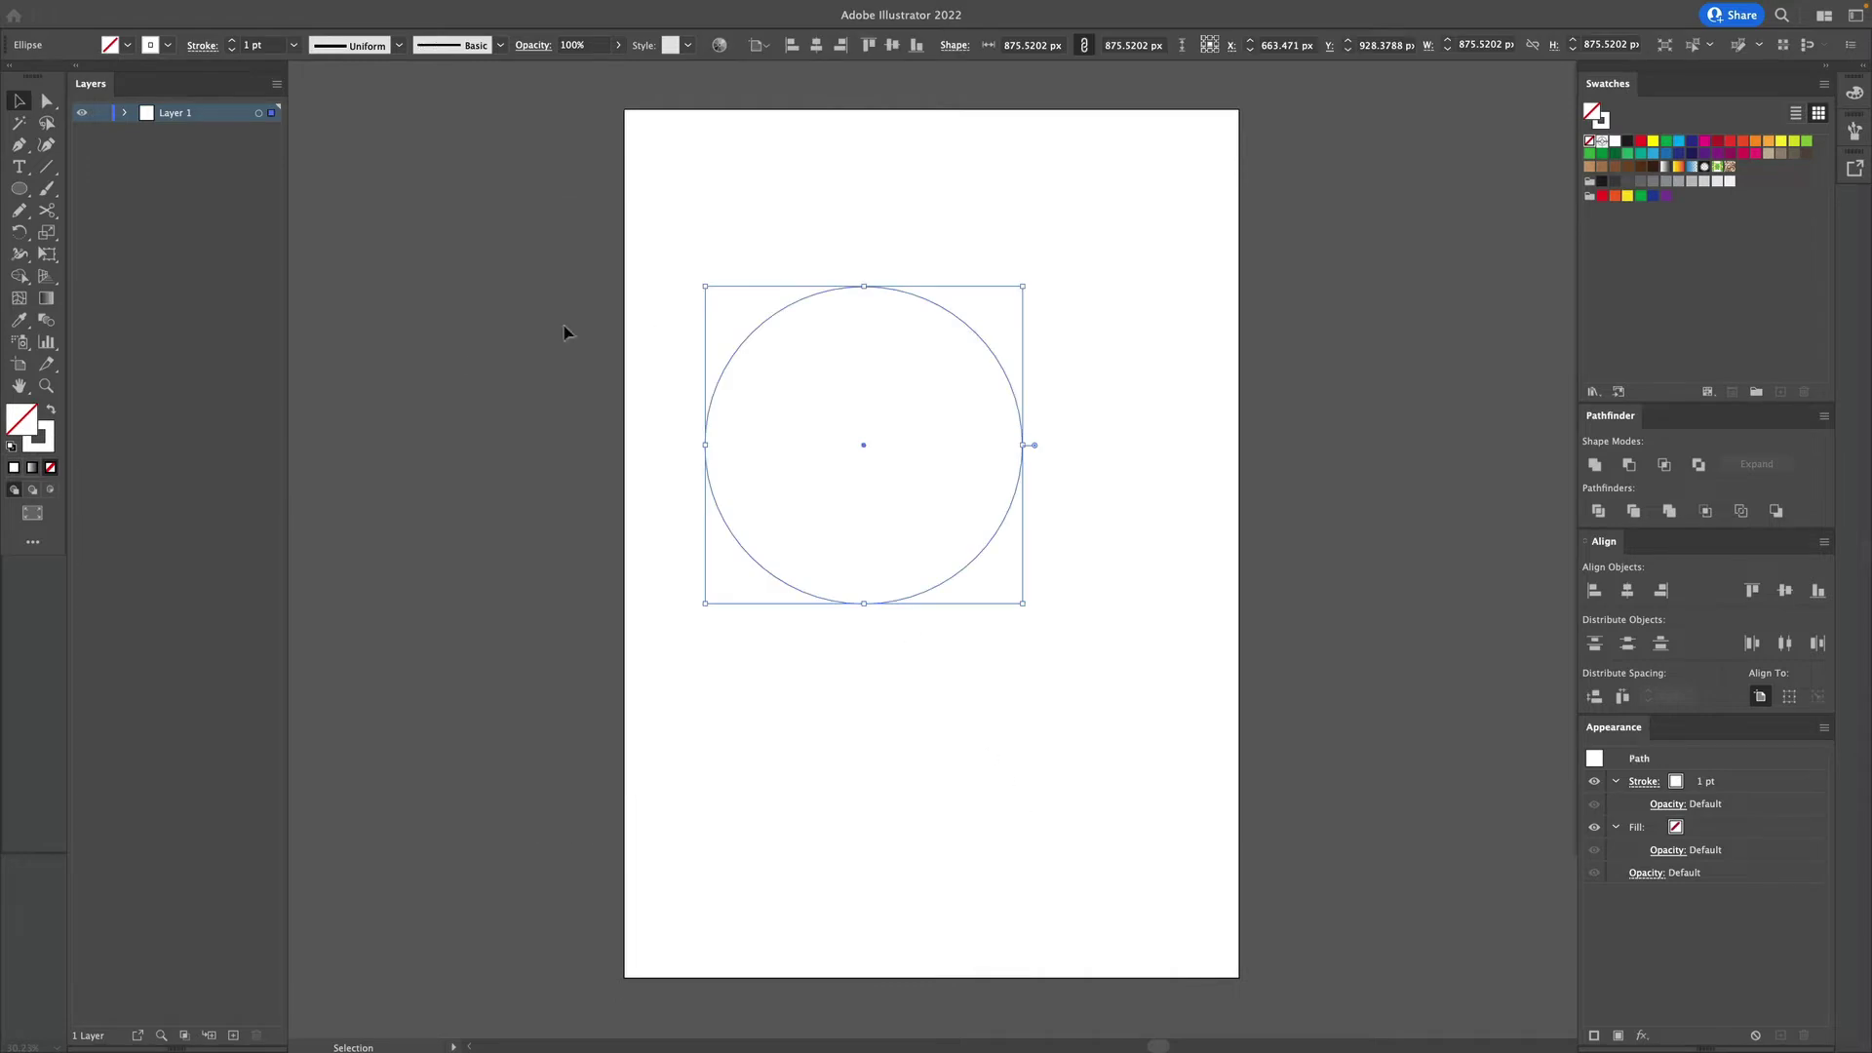
key(shift+x)
click(383, 325)
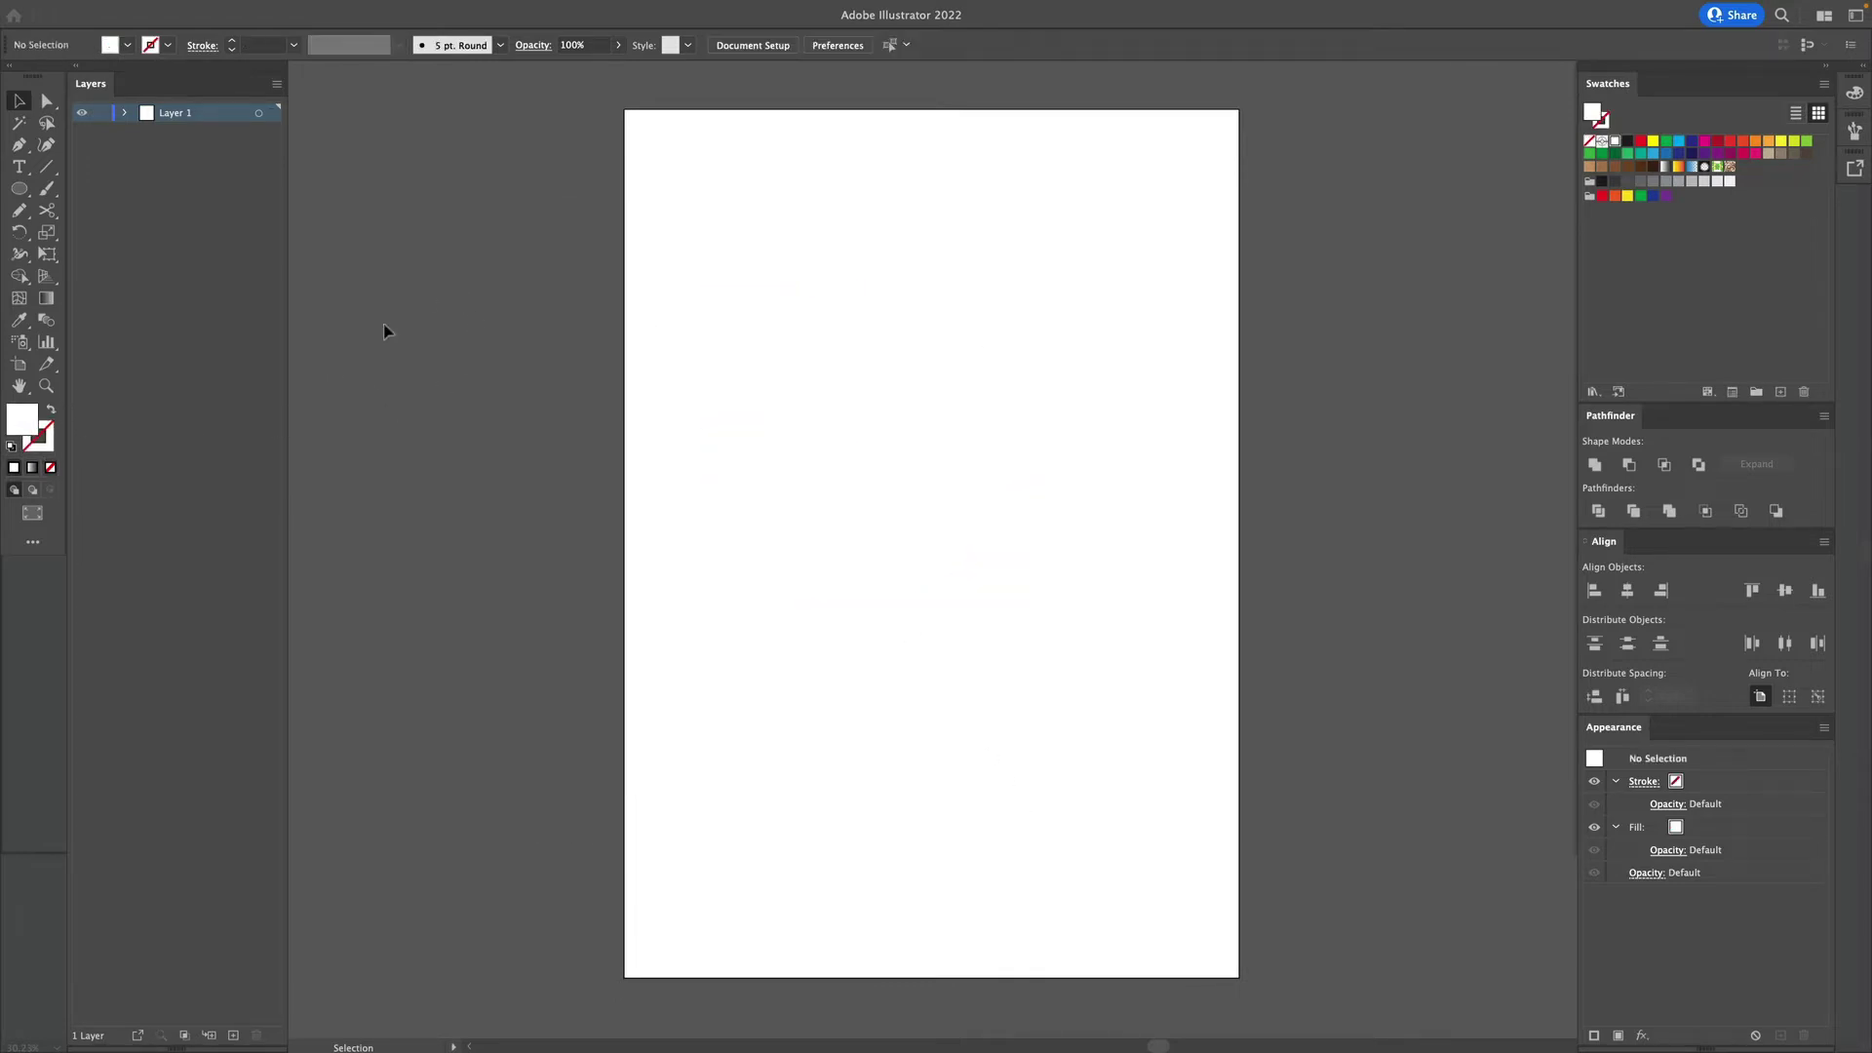
Fill the circle with light grey, hex color EAEAEA.
double_click(16, 421)
key(Return)
drag(893, 191, 455, 656)
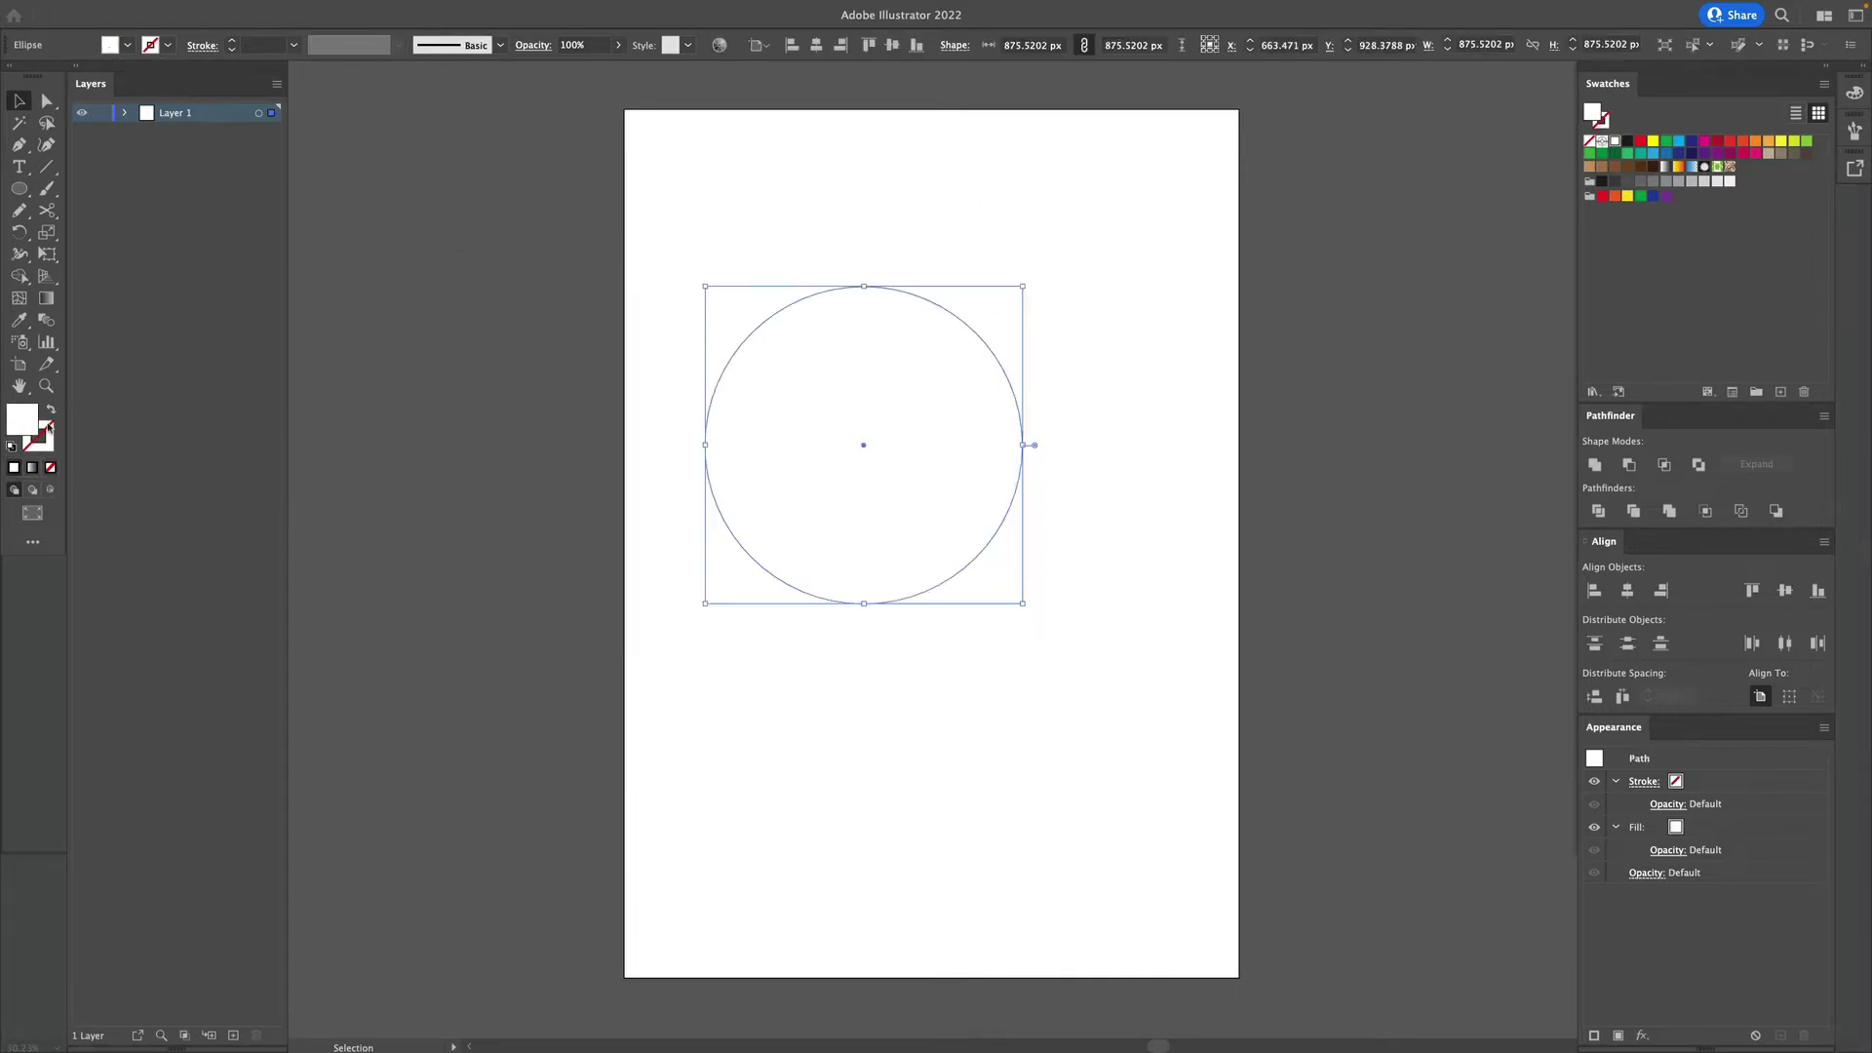
double_click(22, 420)
text(EAEAEA)
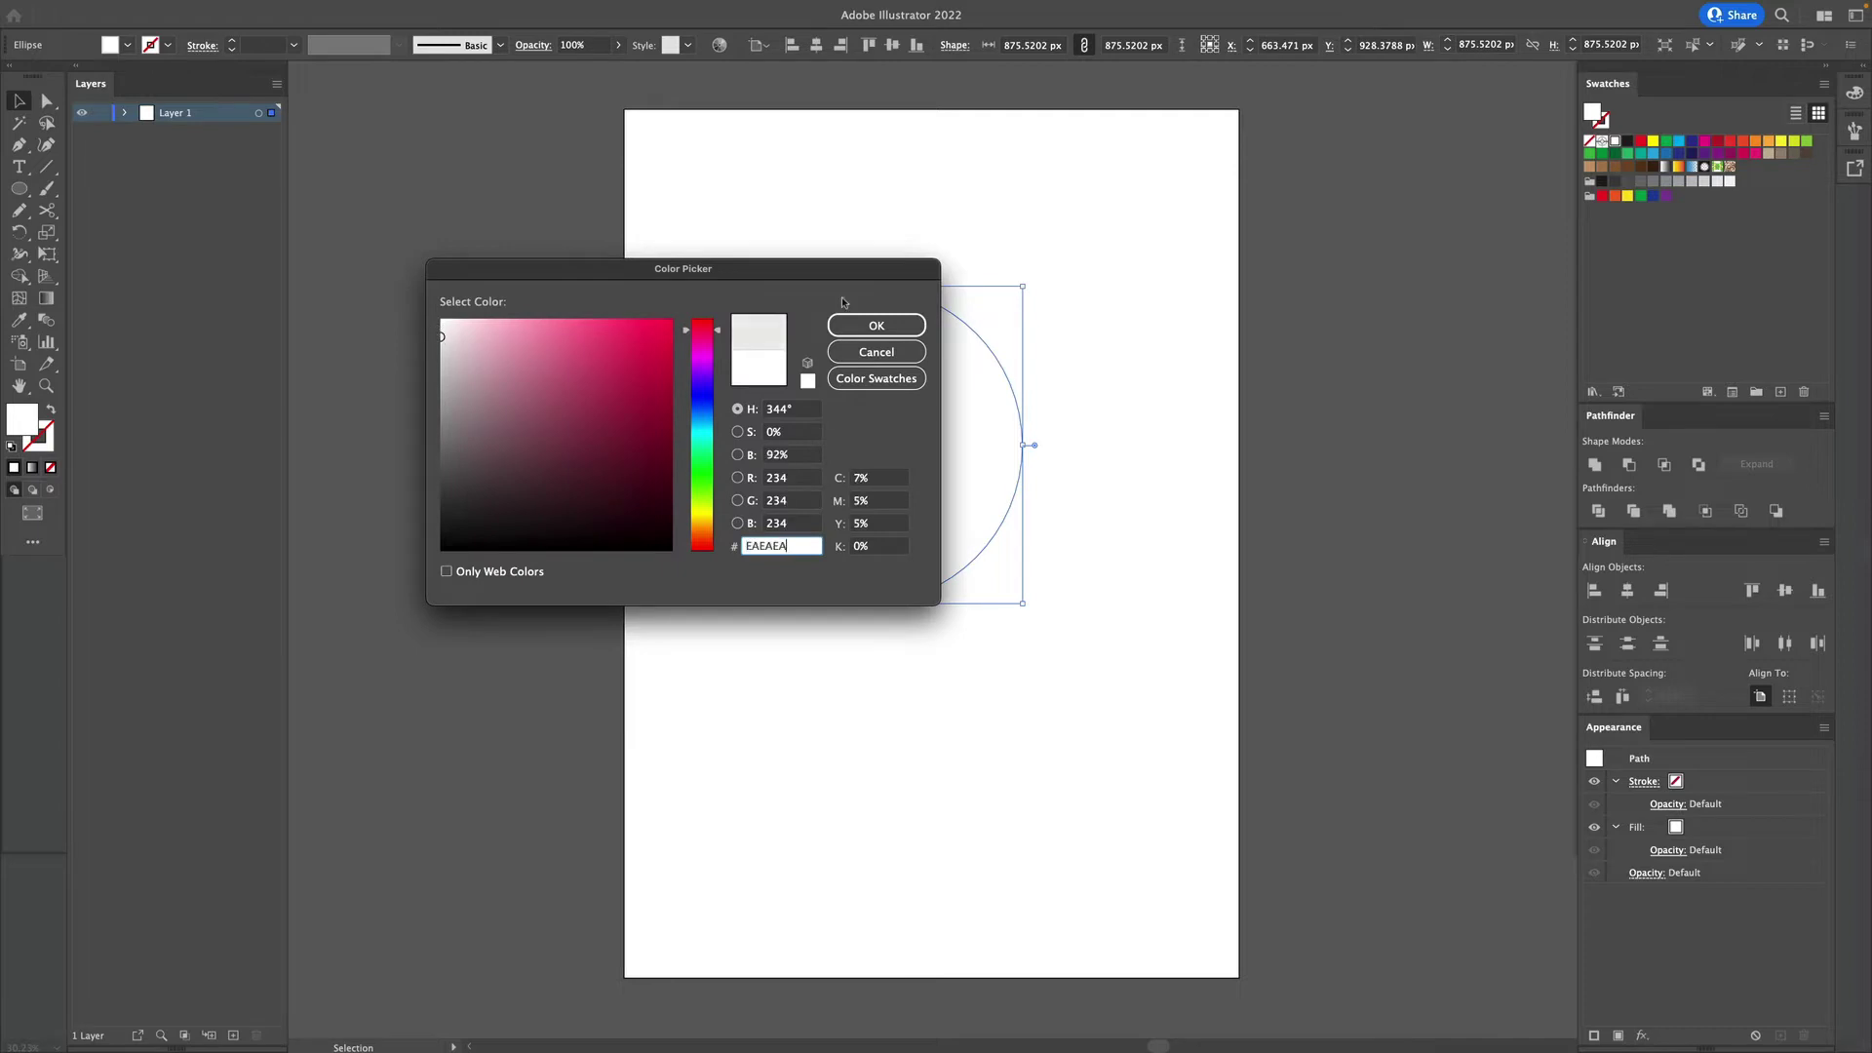
click(871, 328)
click(790, 205)
Open the classic 3D Extrude & Bevel effect options for the grey circle, keeping the artwork in view.
drag(751, 149, 1067, 682)
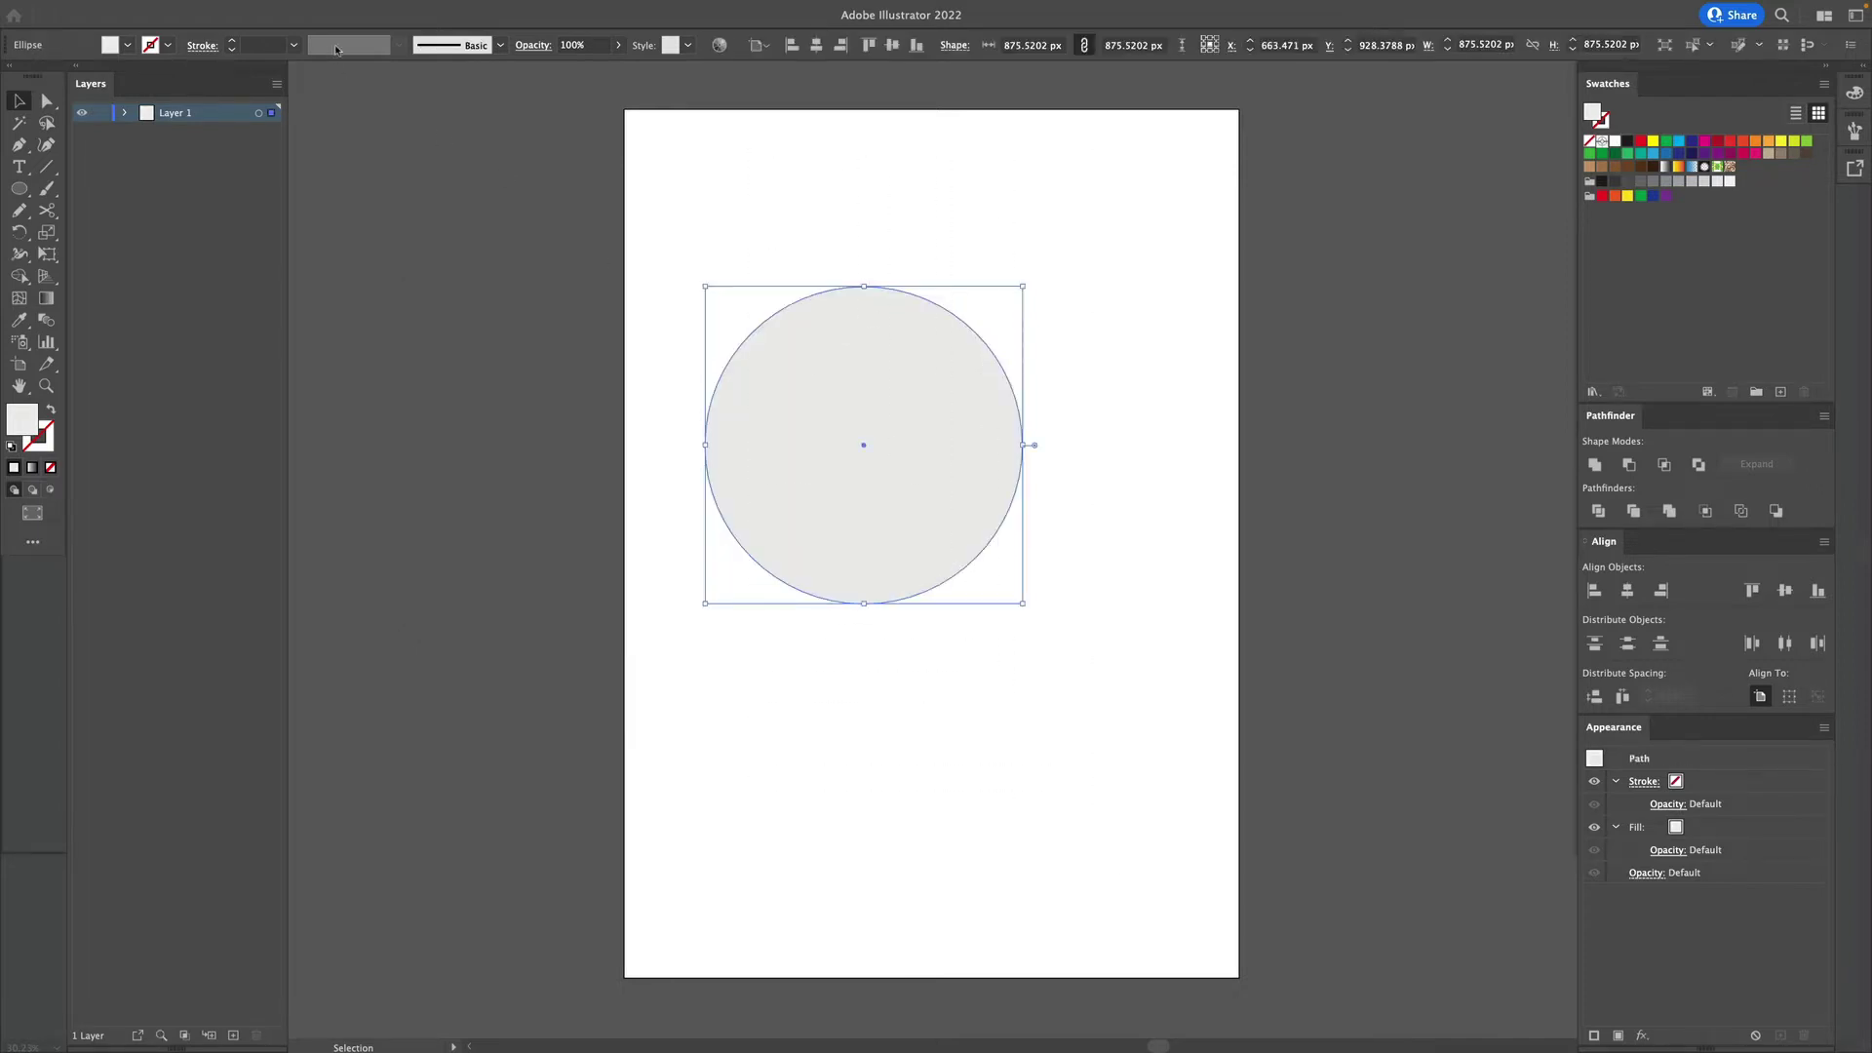
key(f)
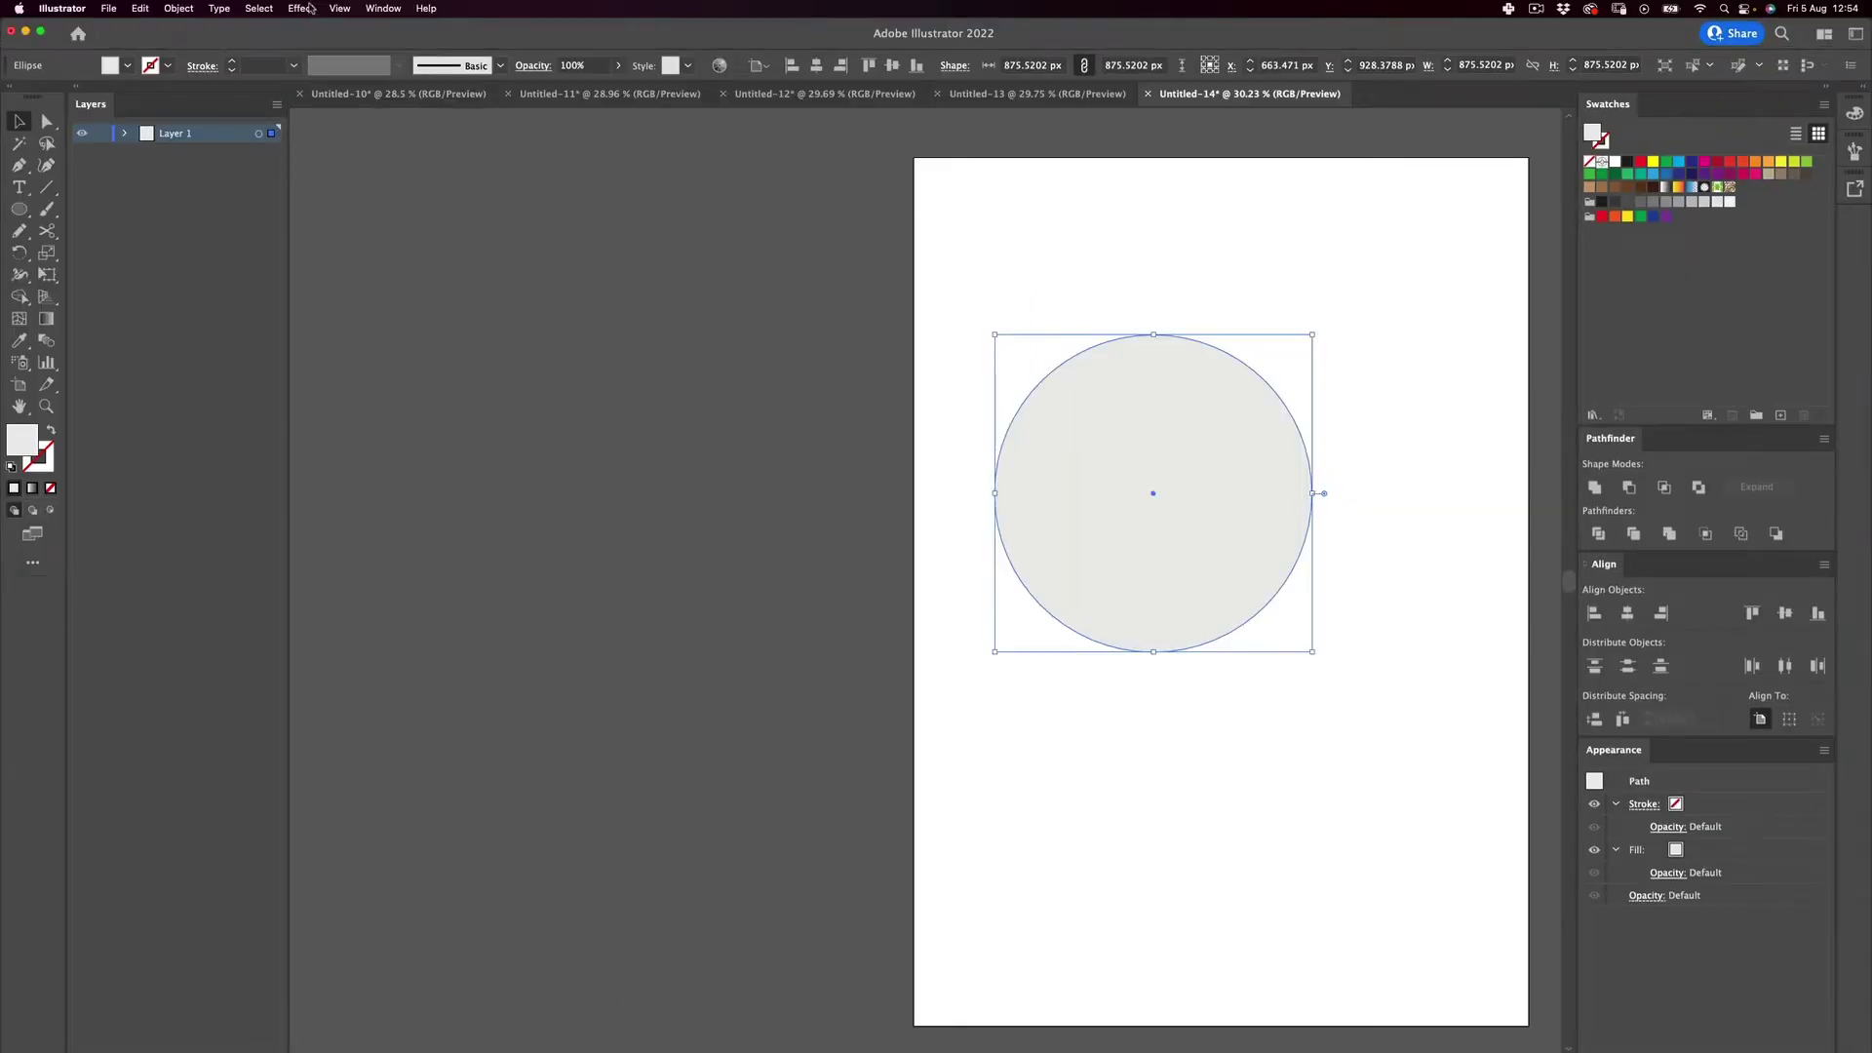
click(305, 8)
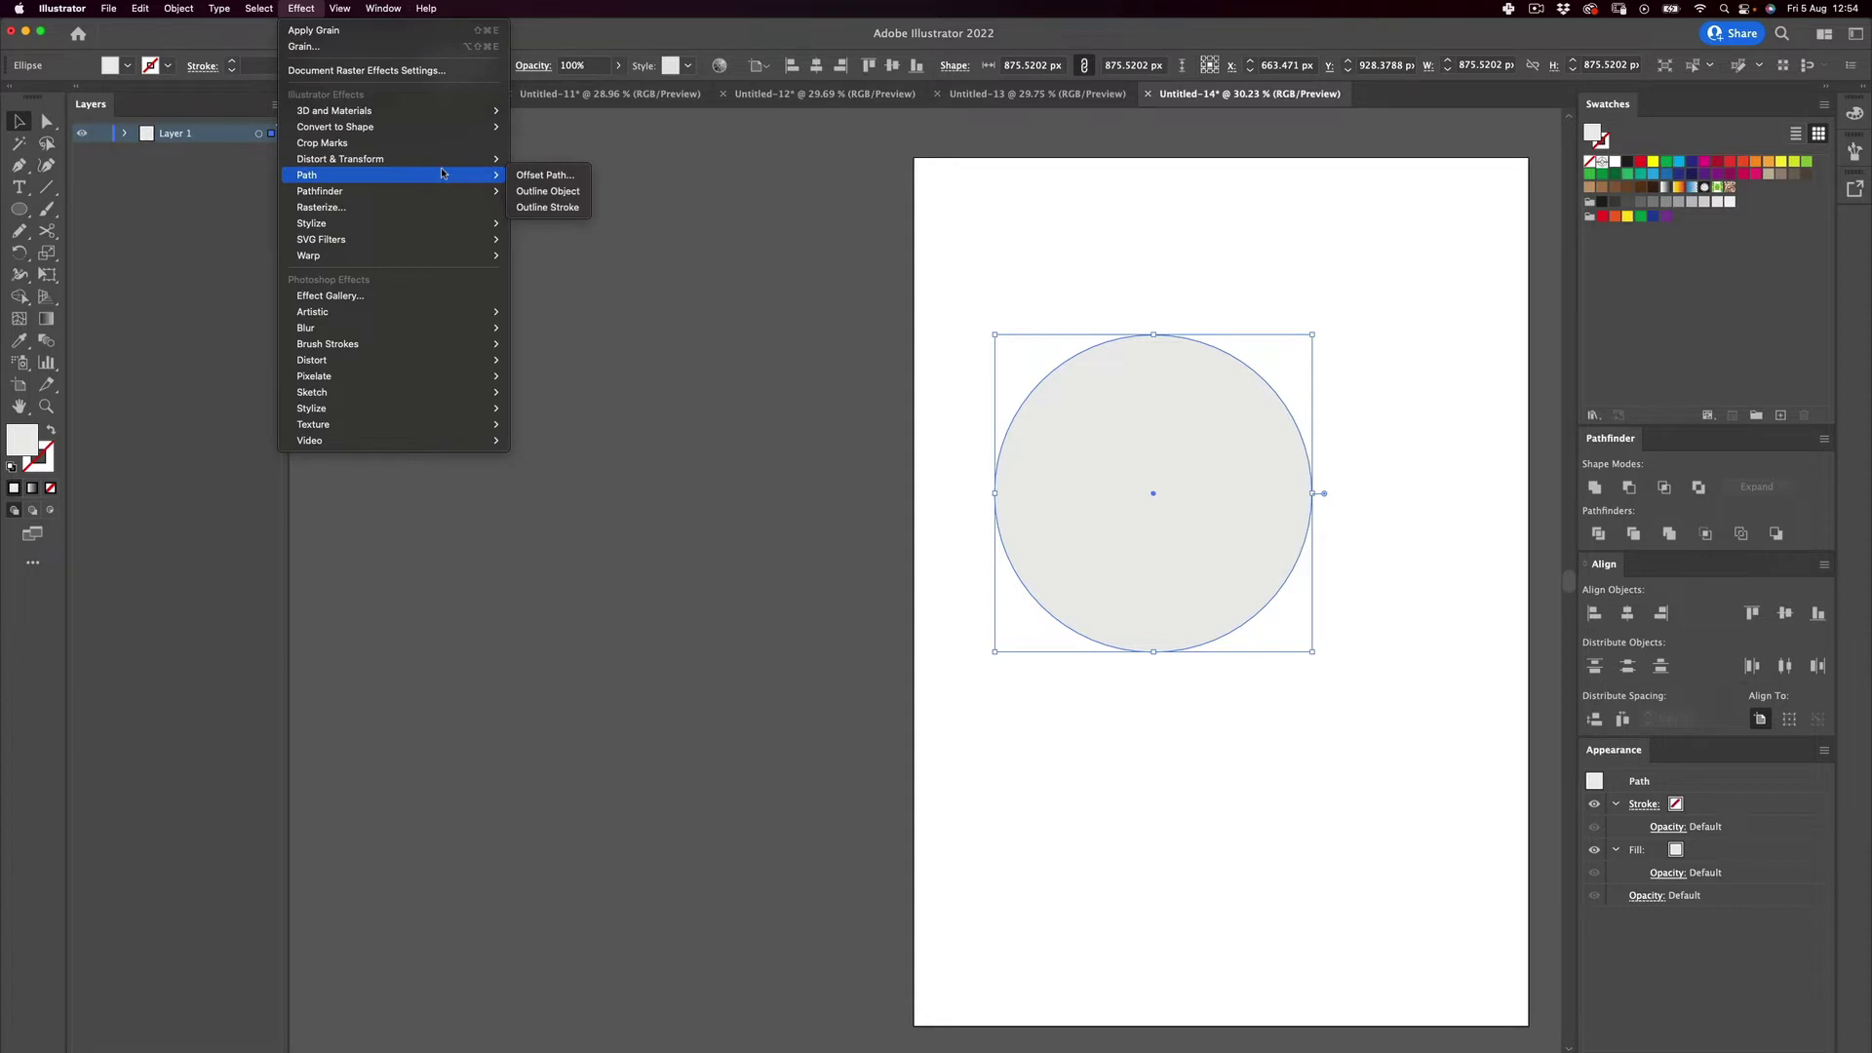
mouse_move(419, 110)
mouse_move(571, 191)
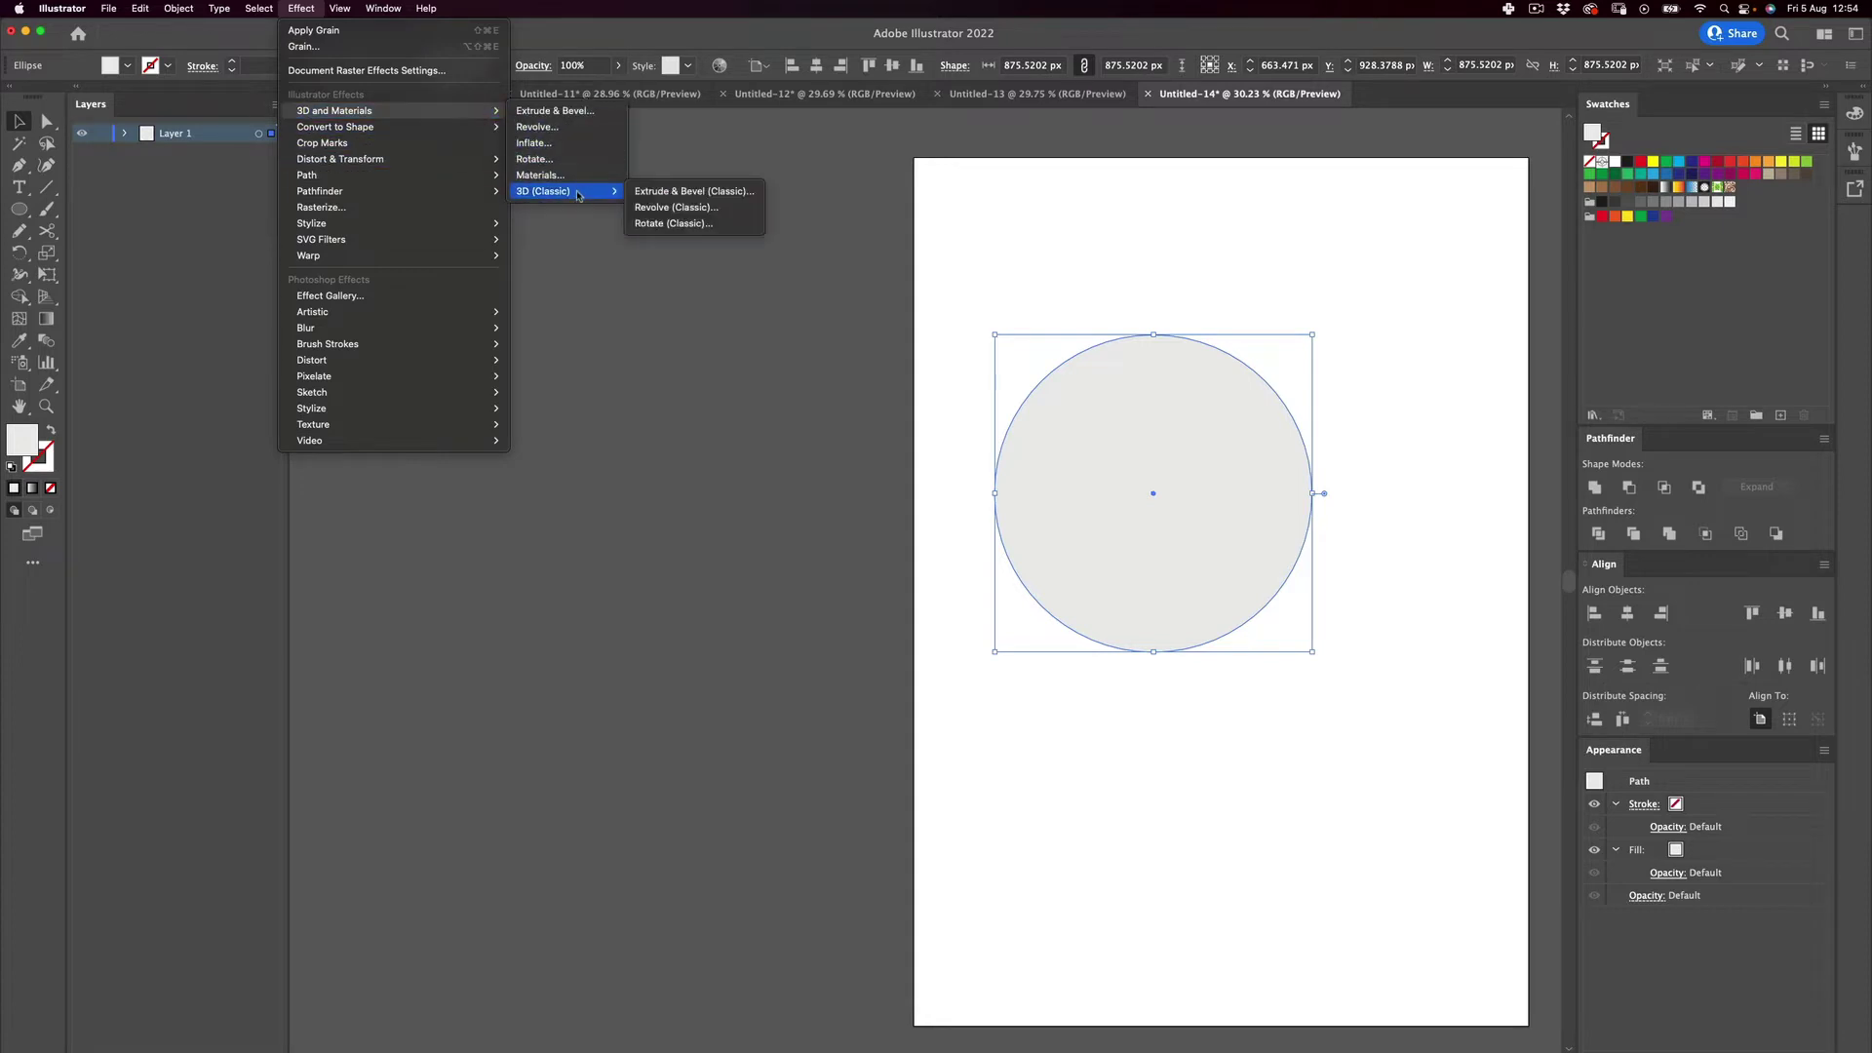
click(694, 192)
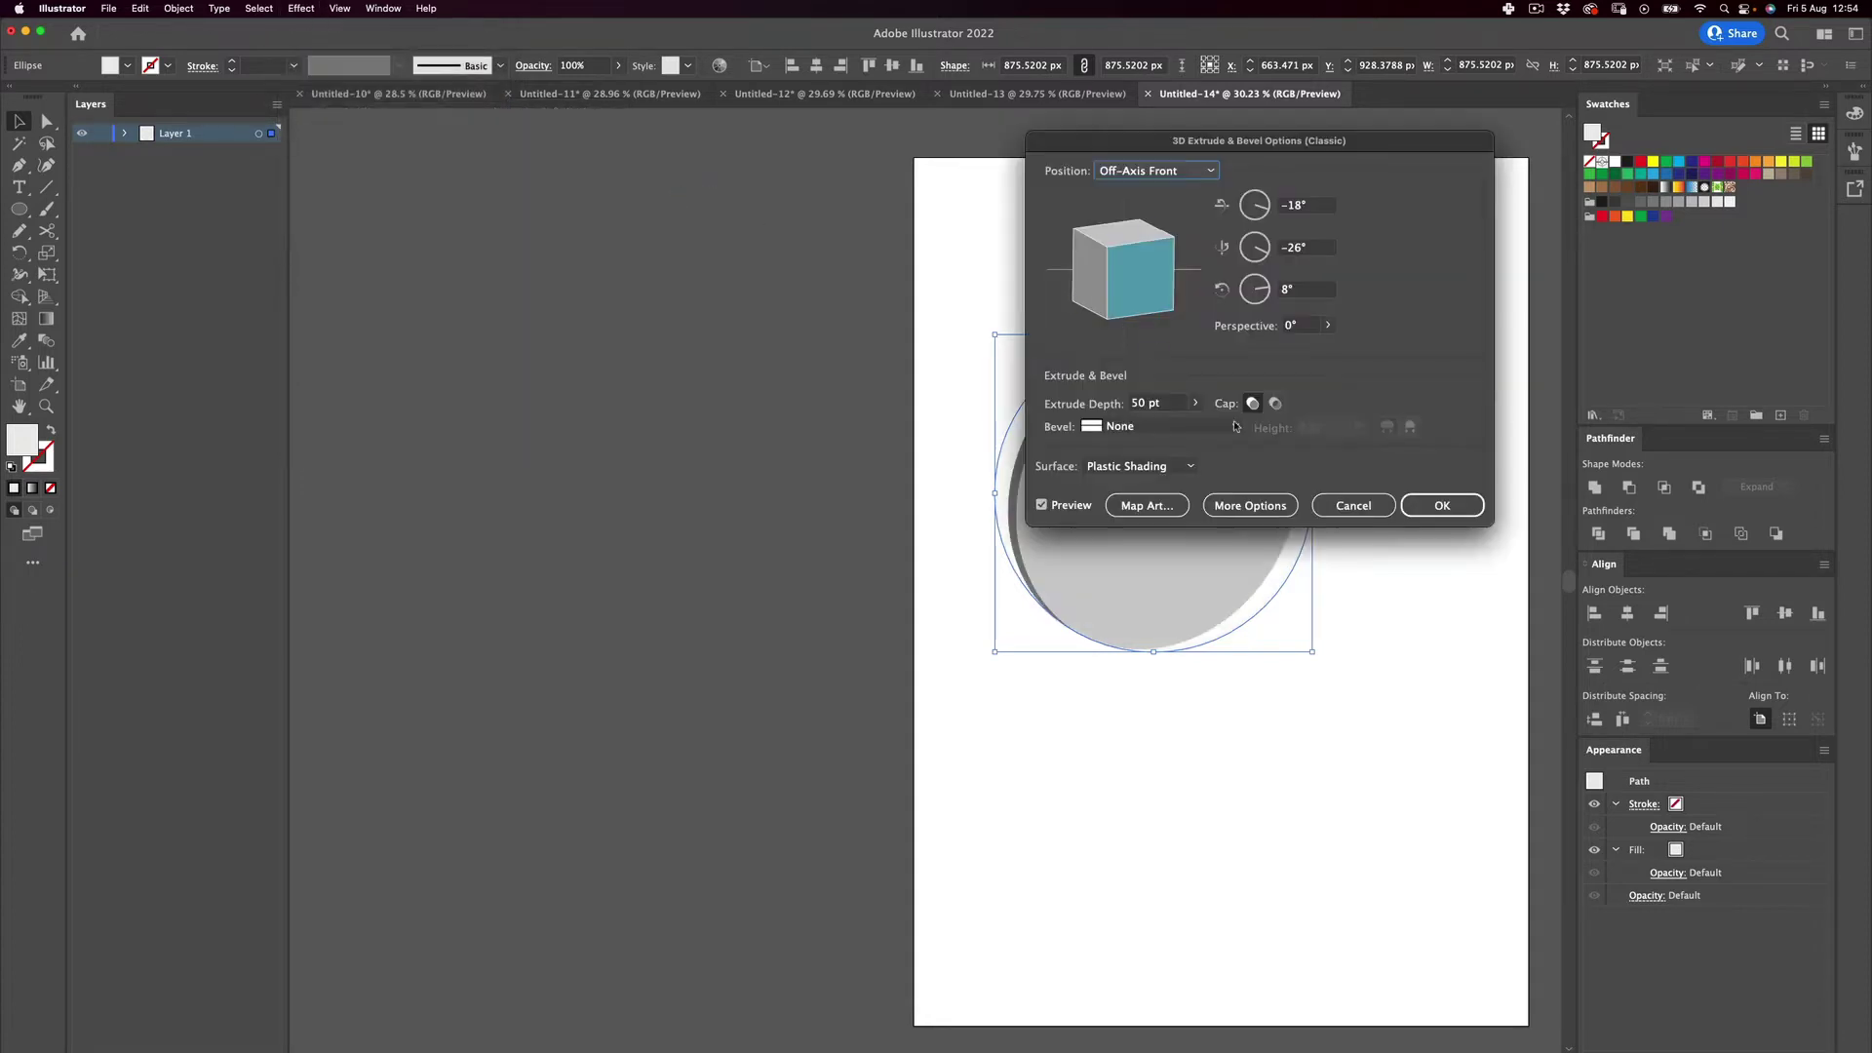
drag(1280, 168, 704, 377)
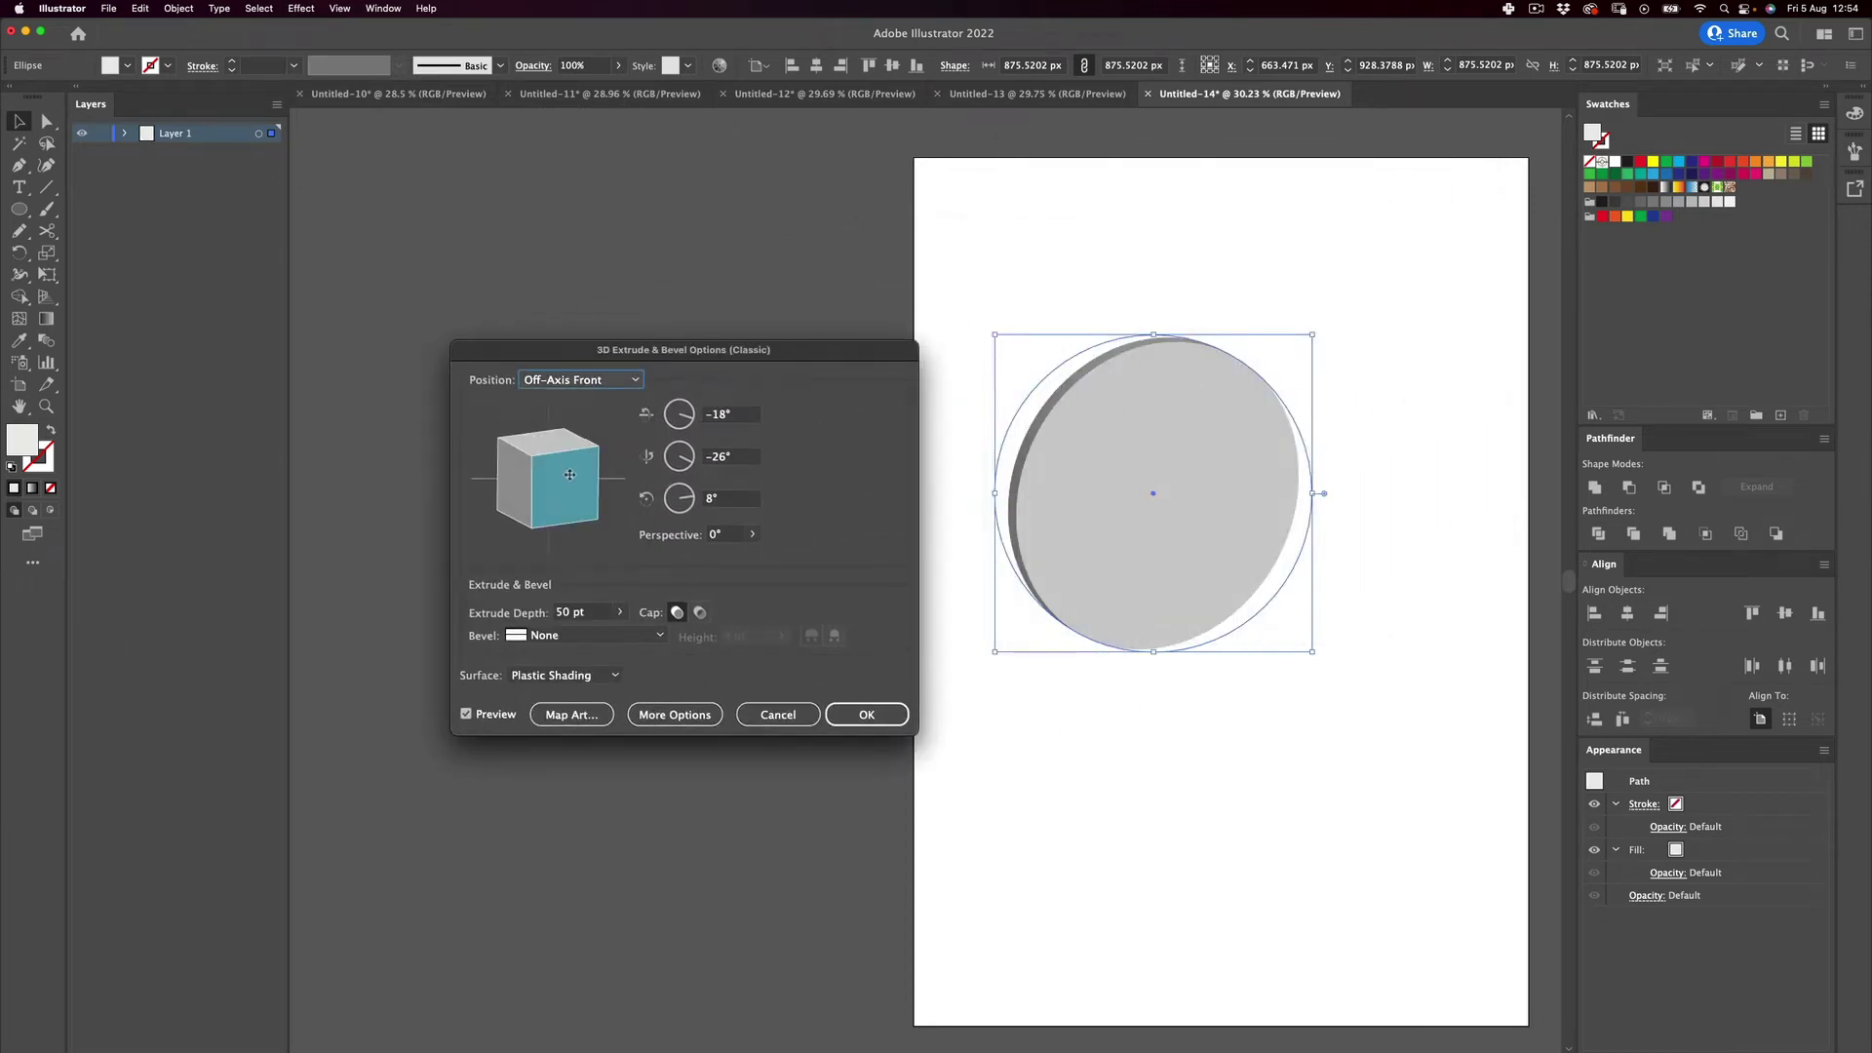
Rotate the extruded circle to 1°, -19° and 0°, and set the extrude depth to 314 pt.
drag(569, 475, 549, 510)
click(619, 613)
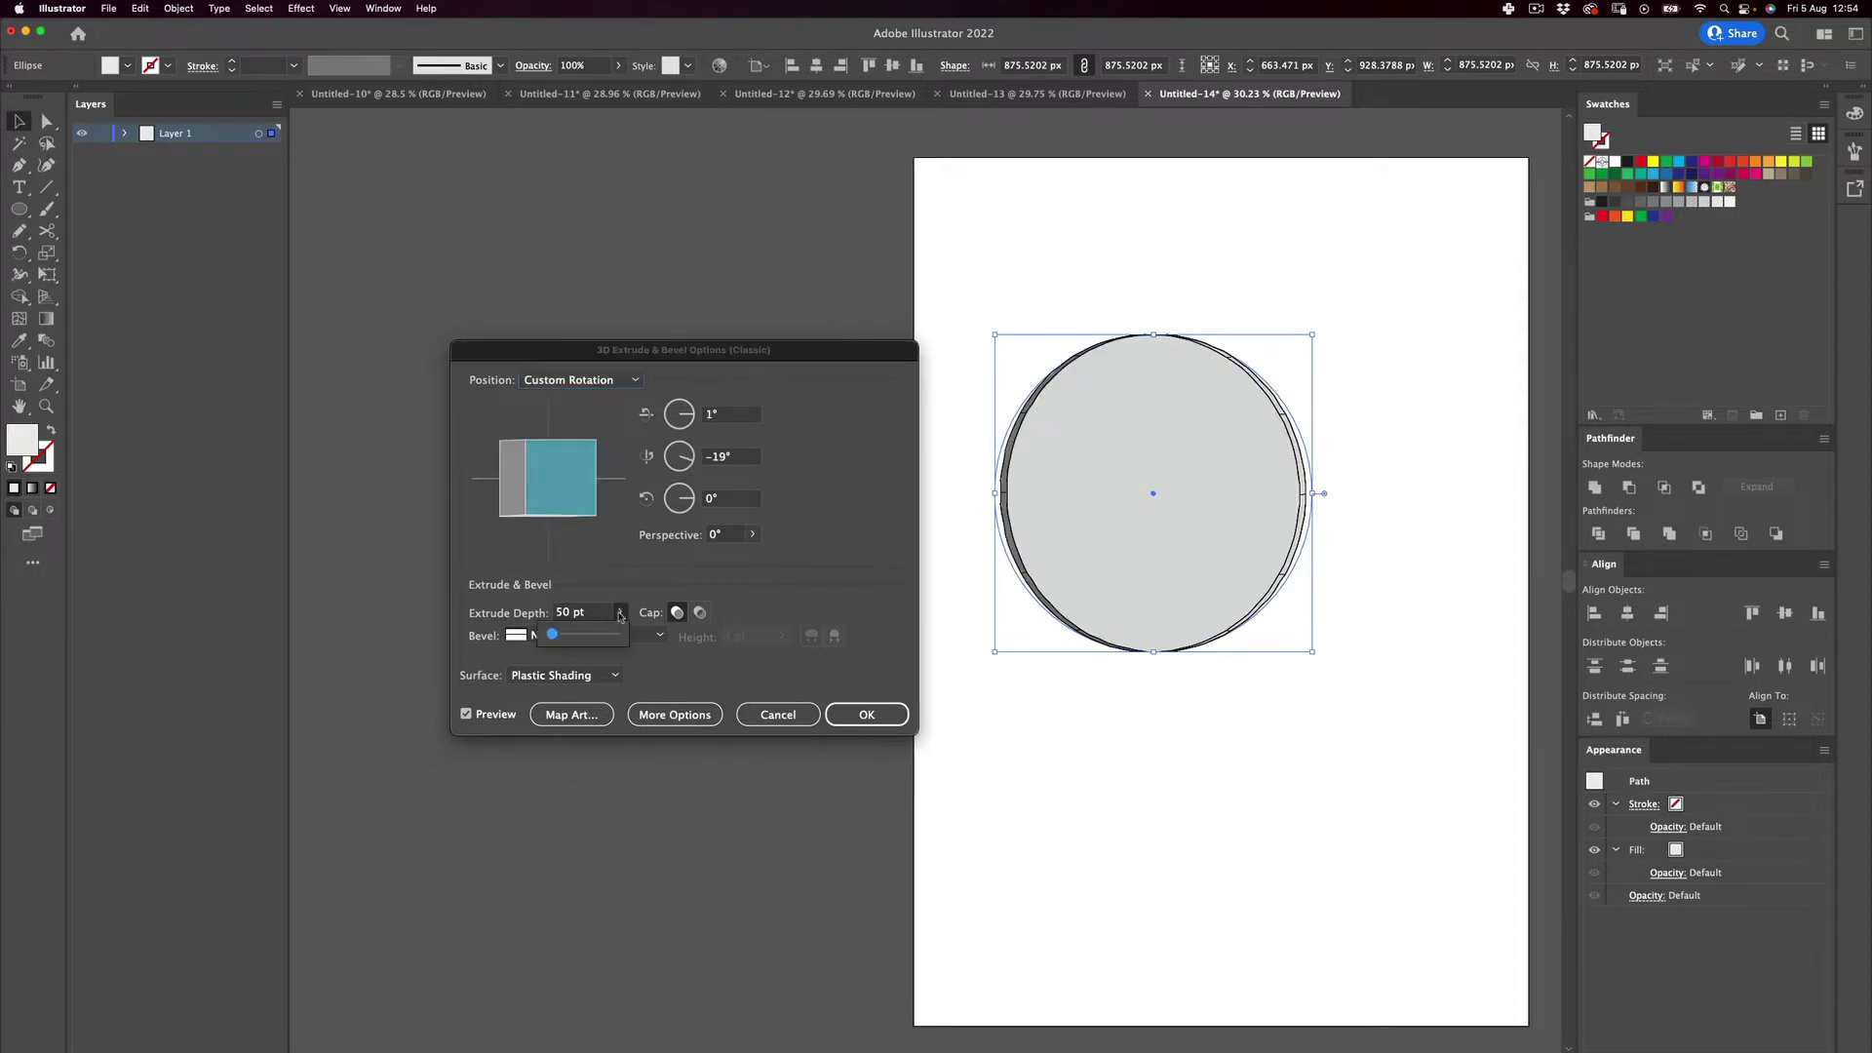
click(584, 612)
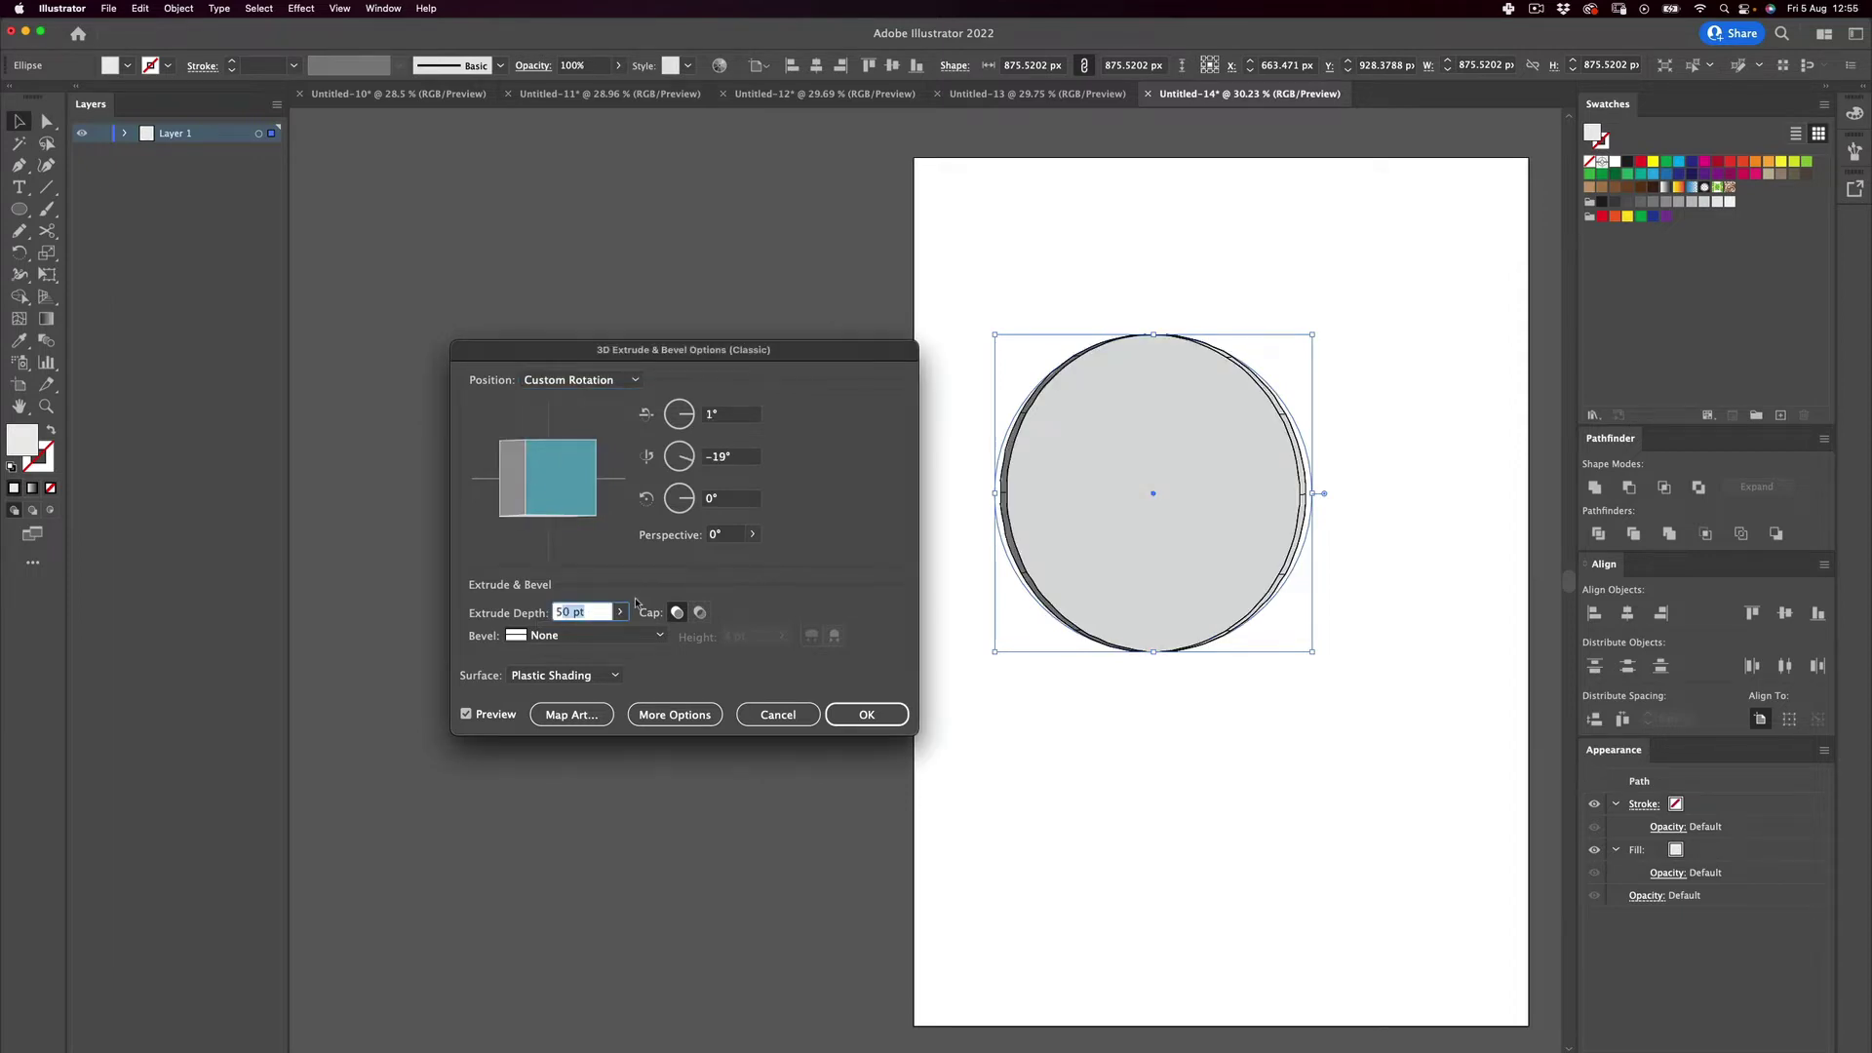
click(619, 613)
drag(555, 635, 566, 639)
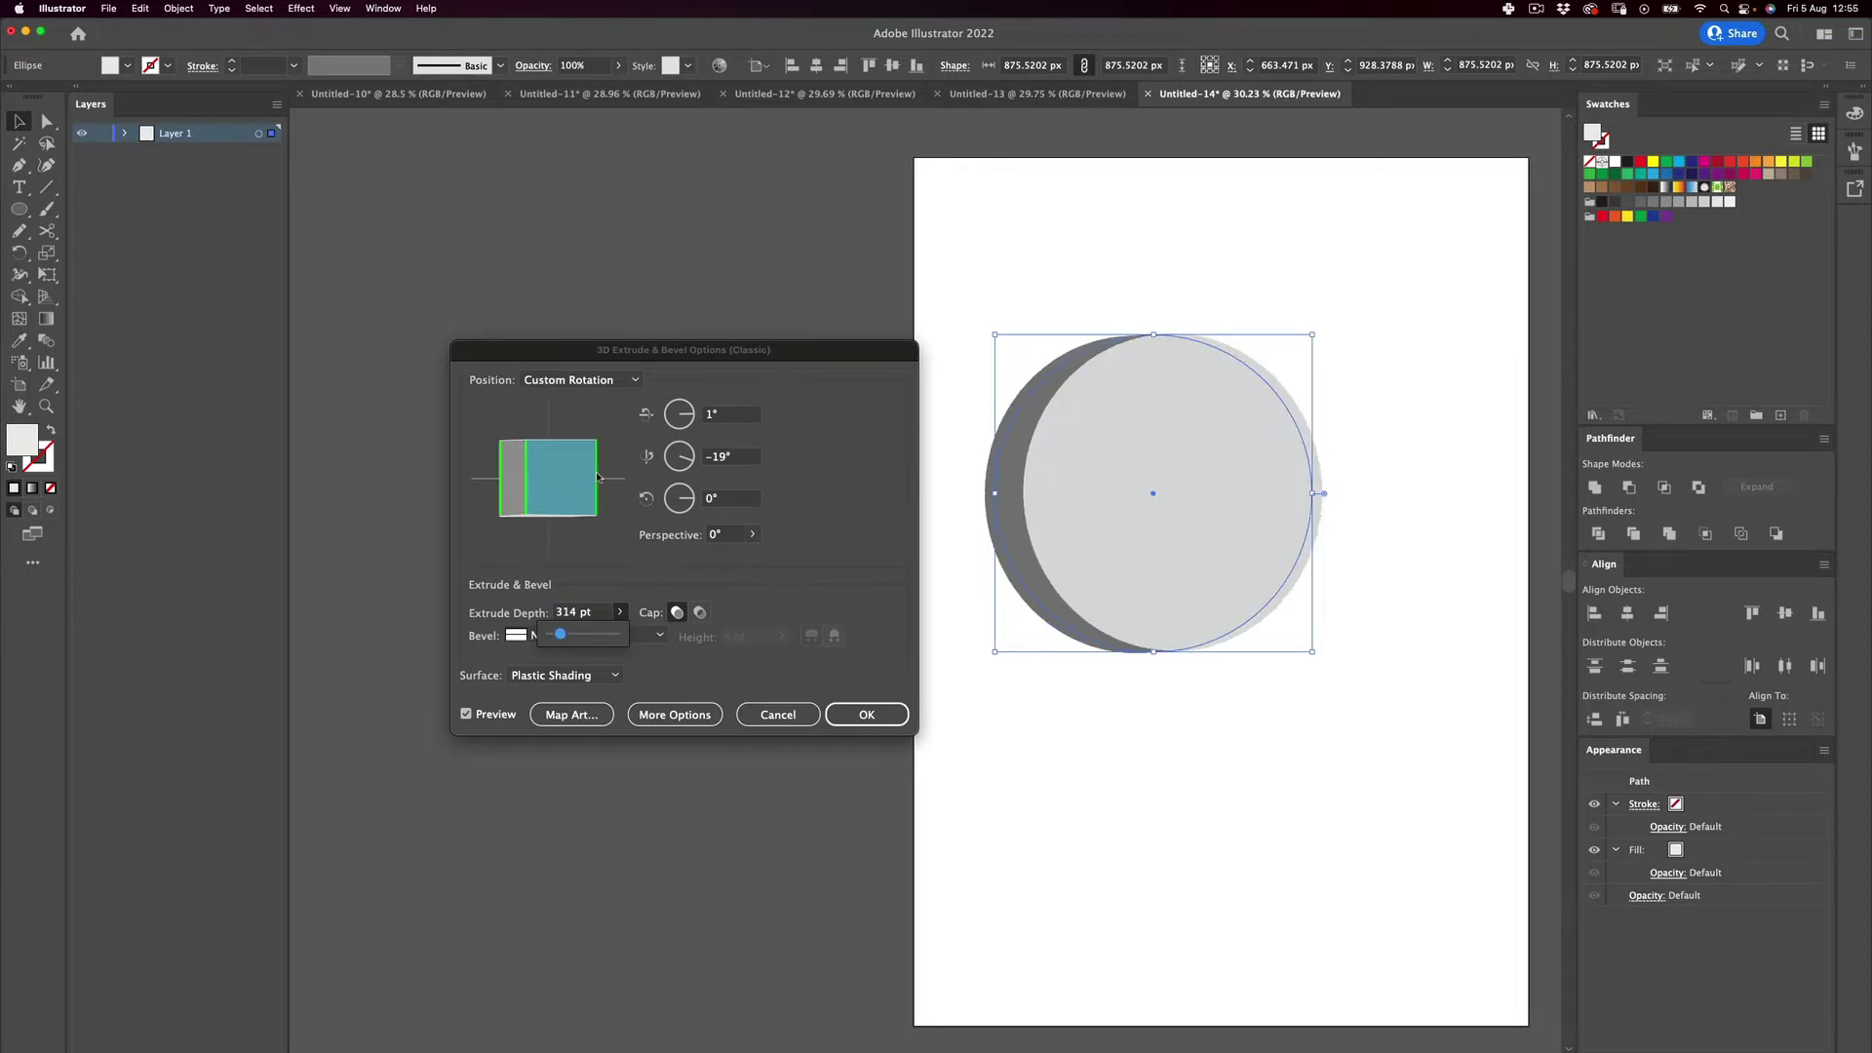
Rotate the extruded circle to 1°, 53° and 1°, trying extrude depths of 200 pt and 180 pt before settling on 150 pt.
mouse_move(542, 475)
mouse_down()
mouse_move(524, 491)
mouse_move(545, 500)
mouse_up()
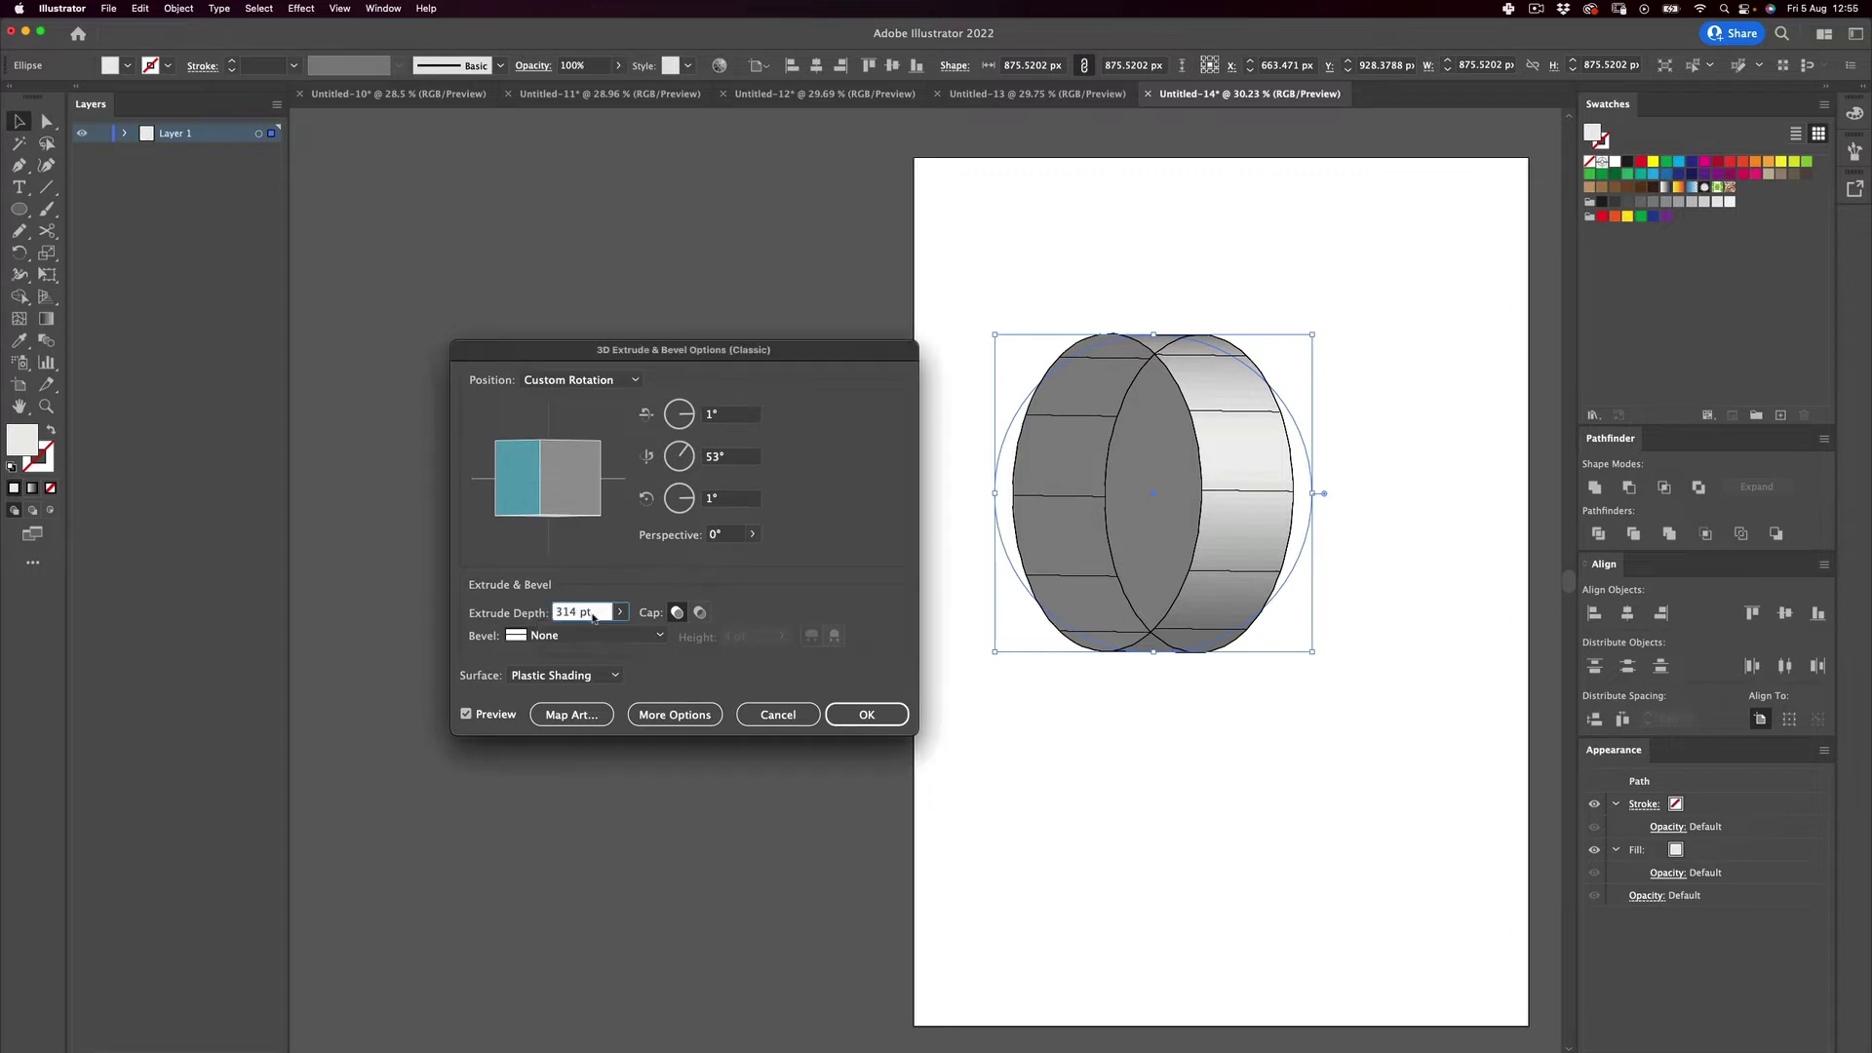
text(2)
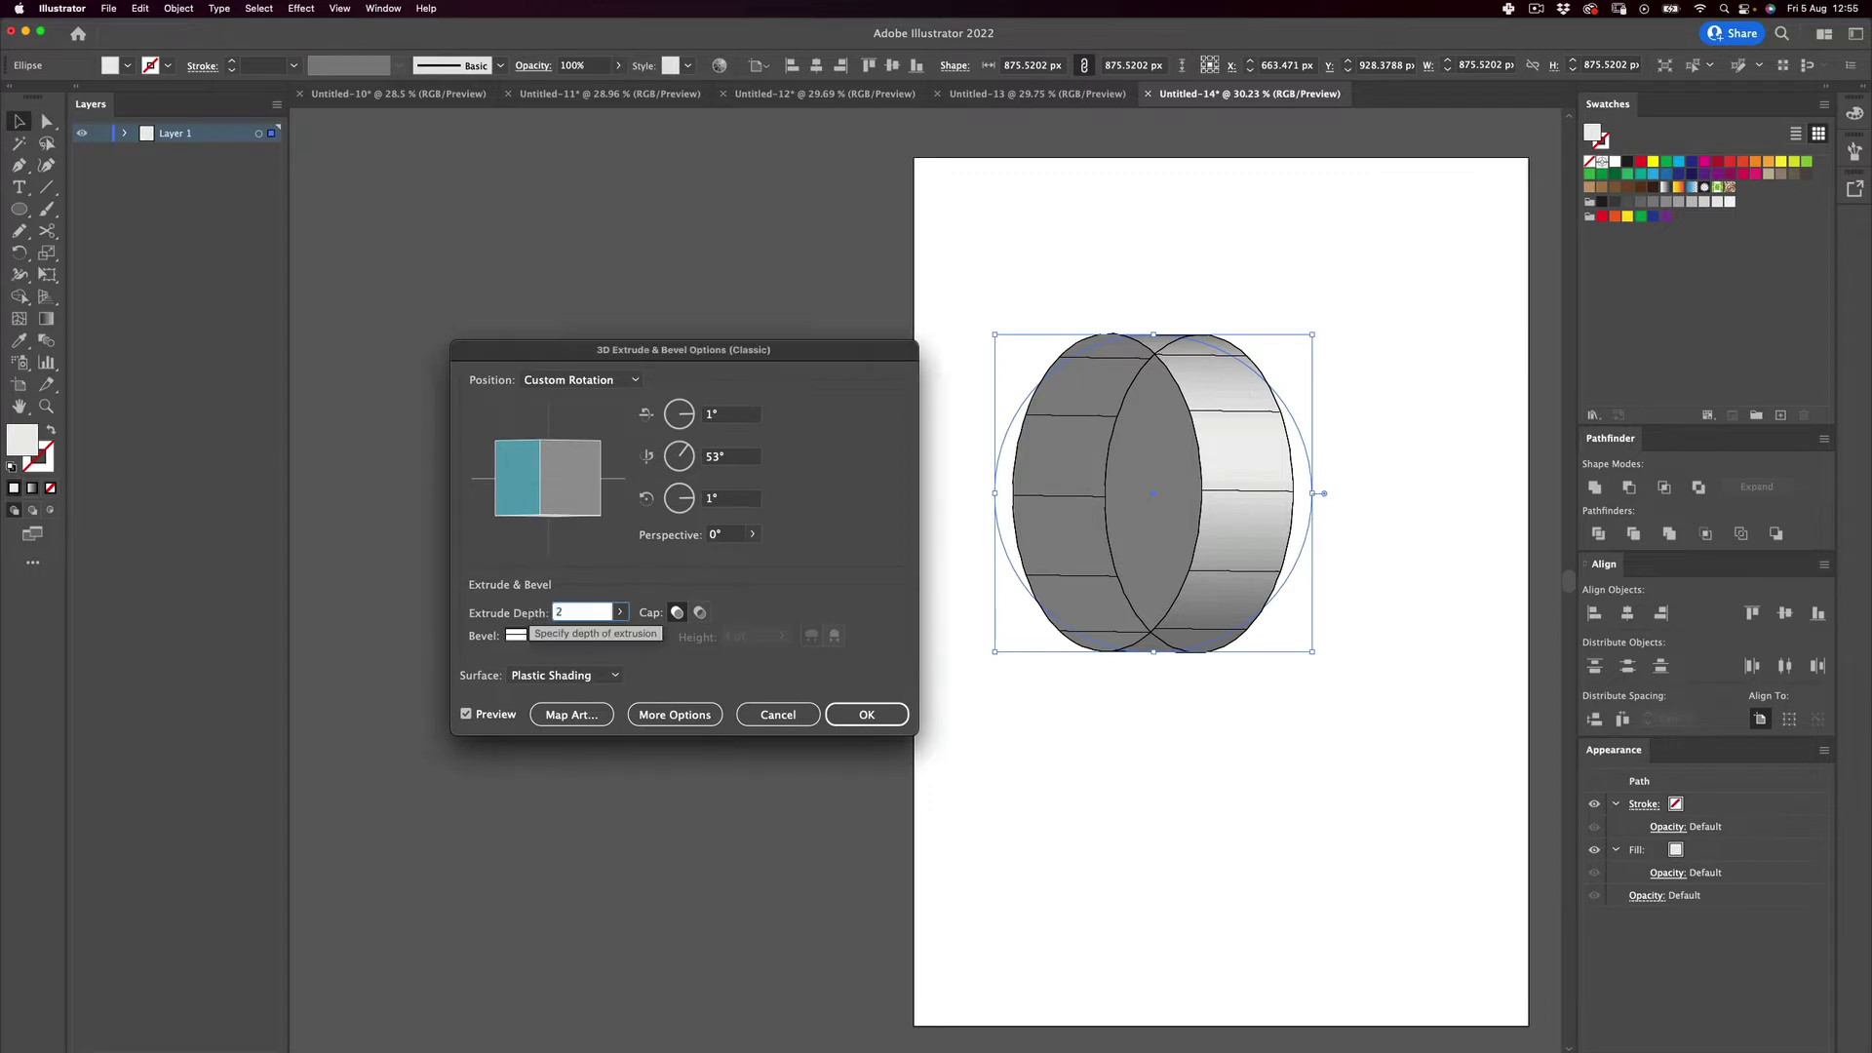
text(00)
key(Tab)
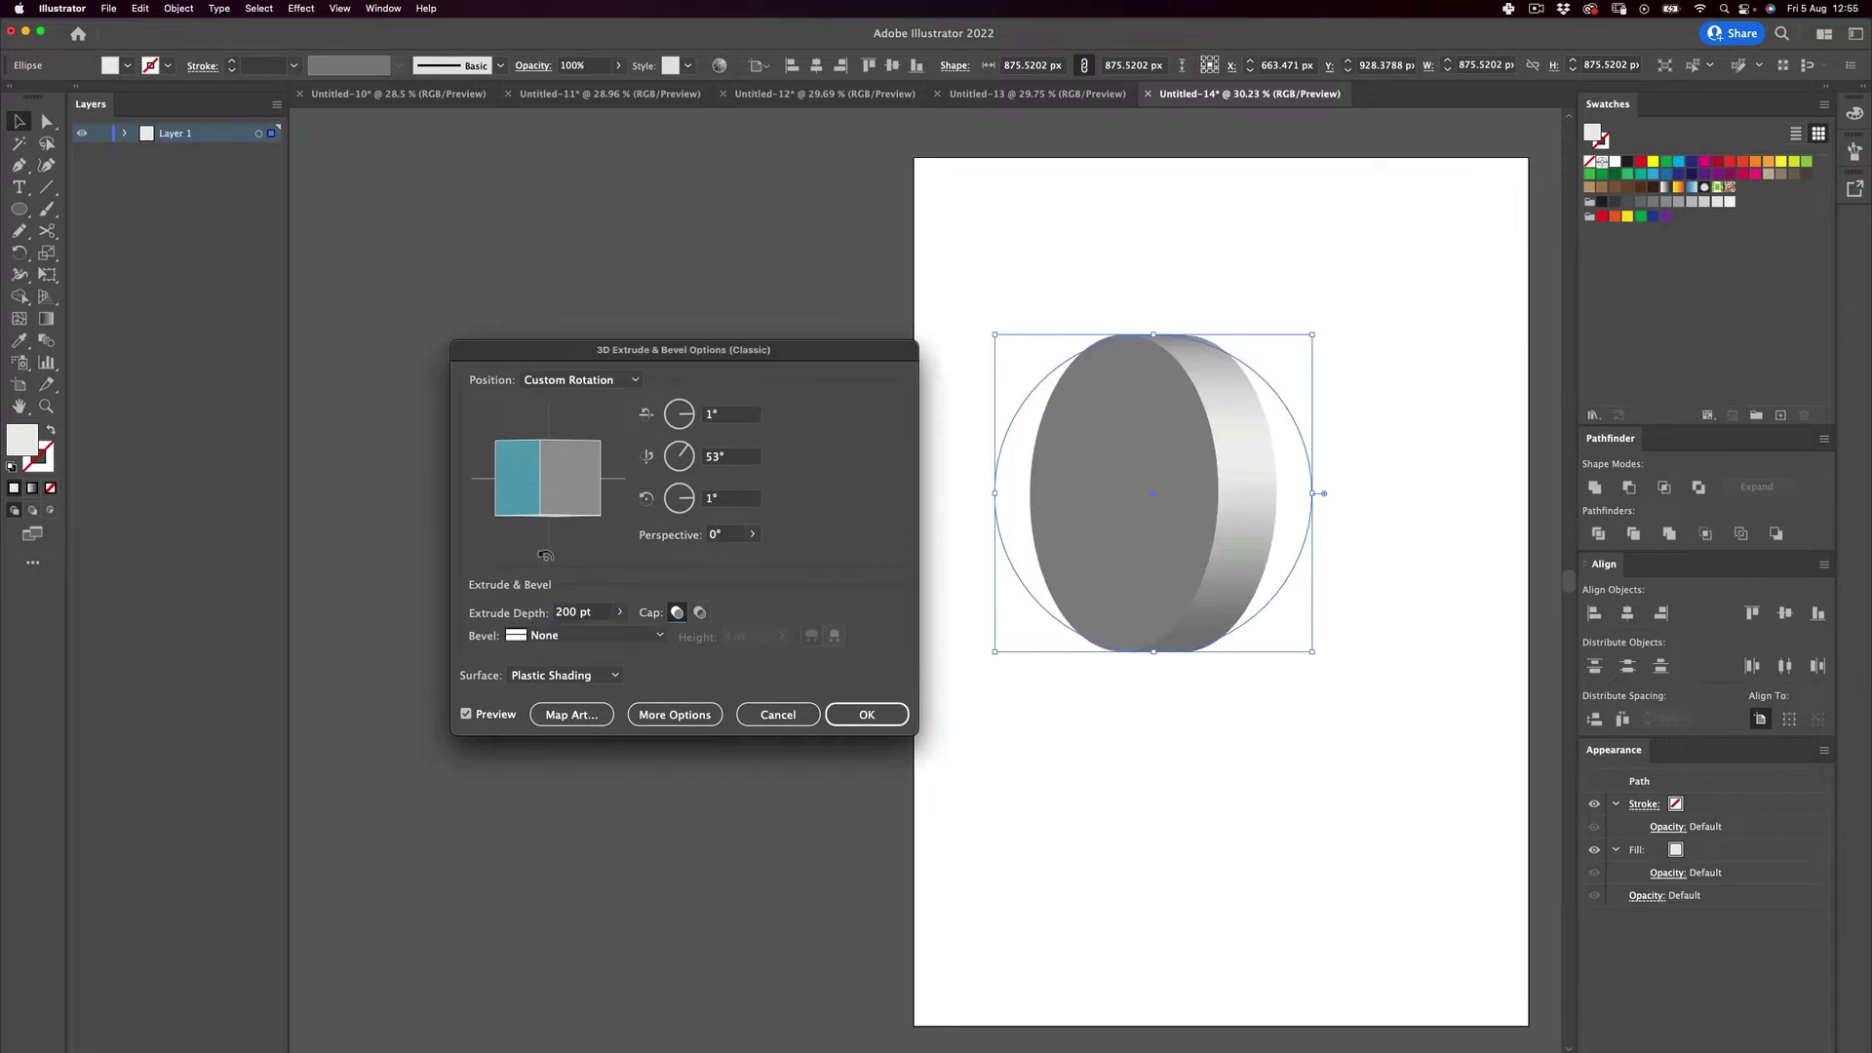
click(599, 611)
text(1)
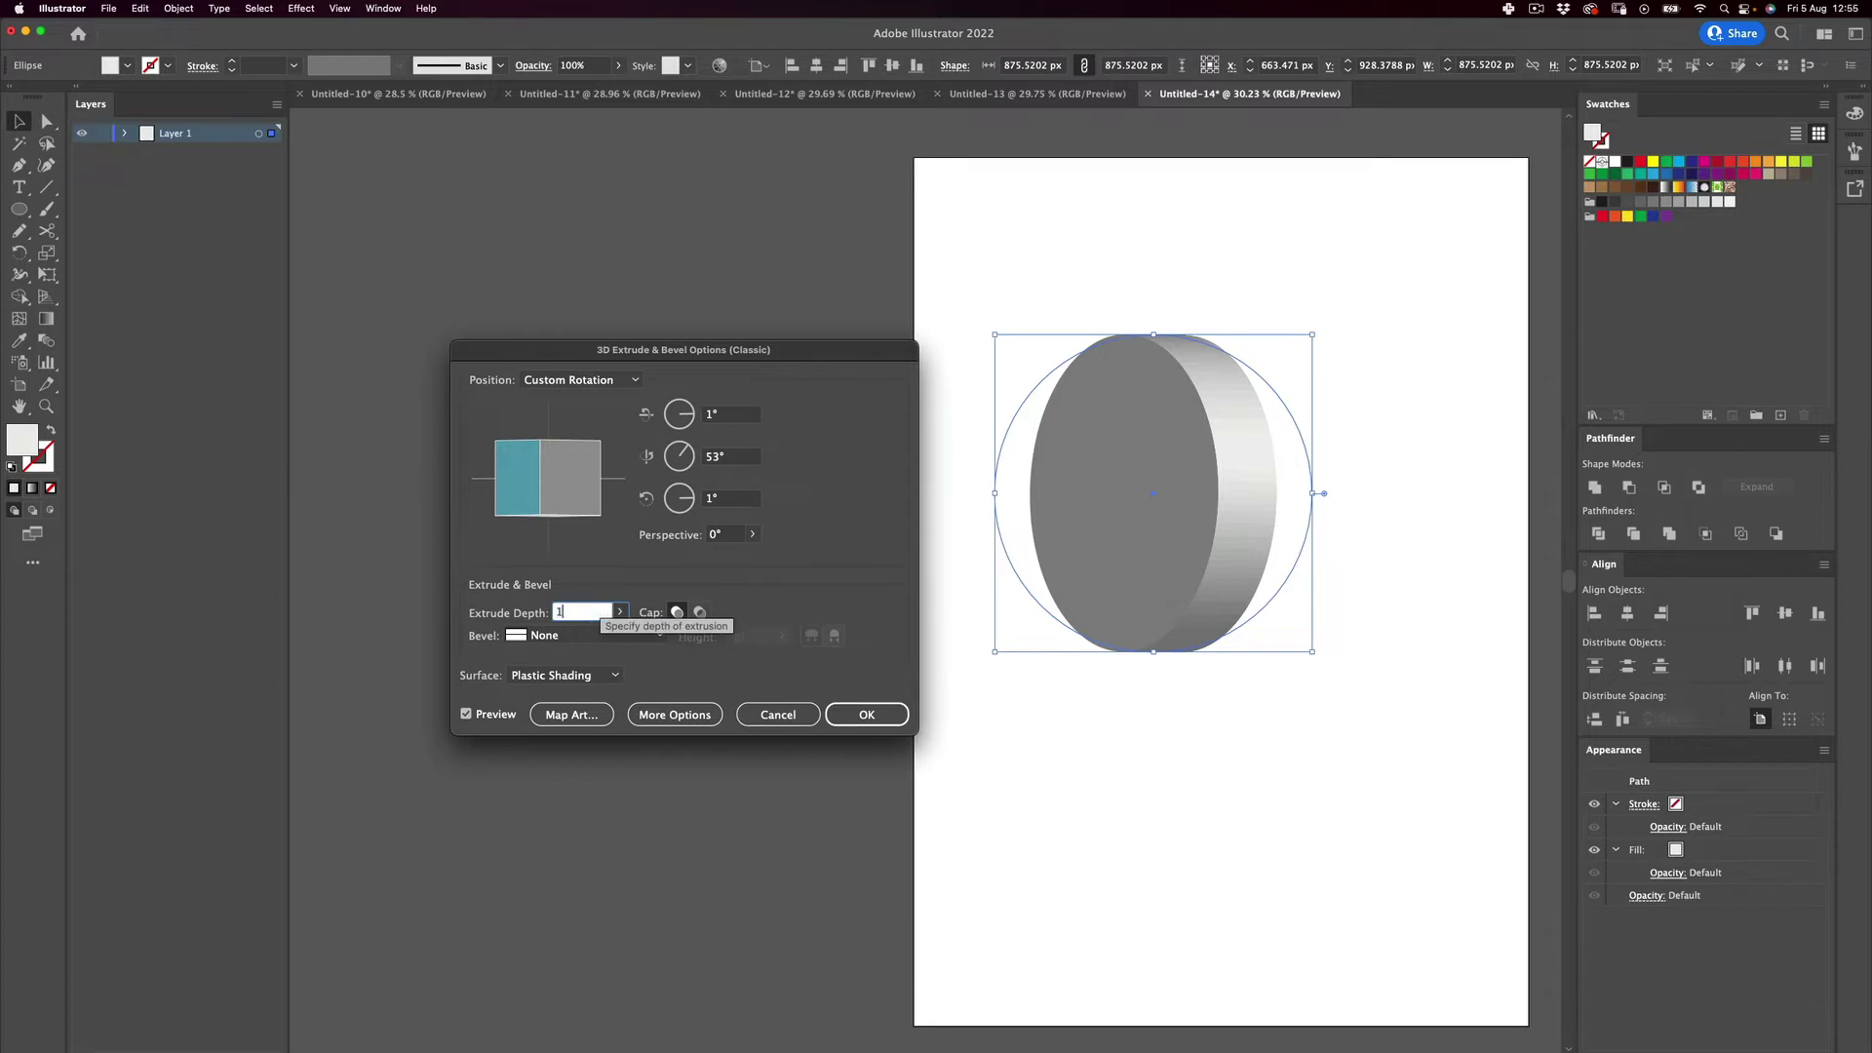
text(80)
key(Tab)
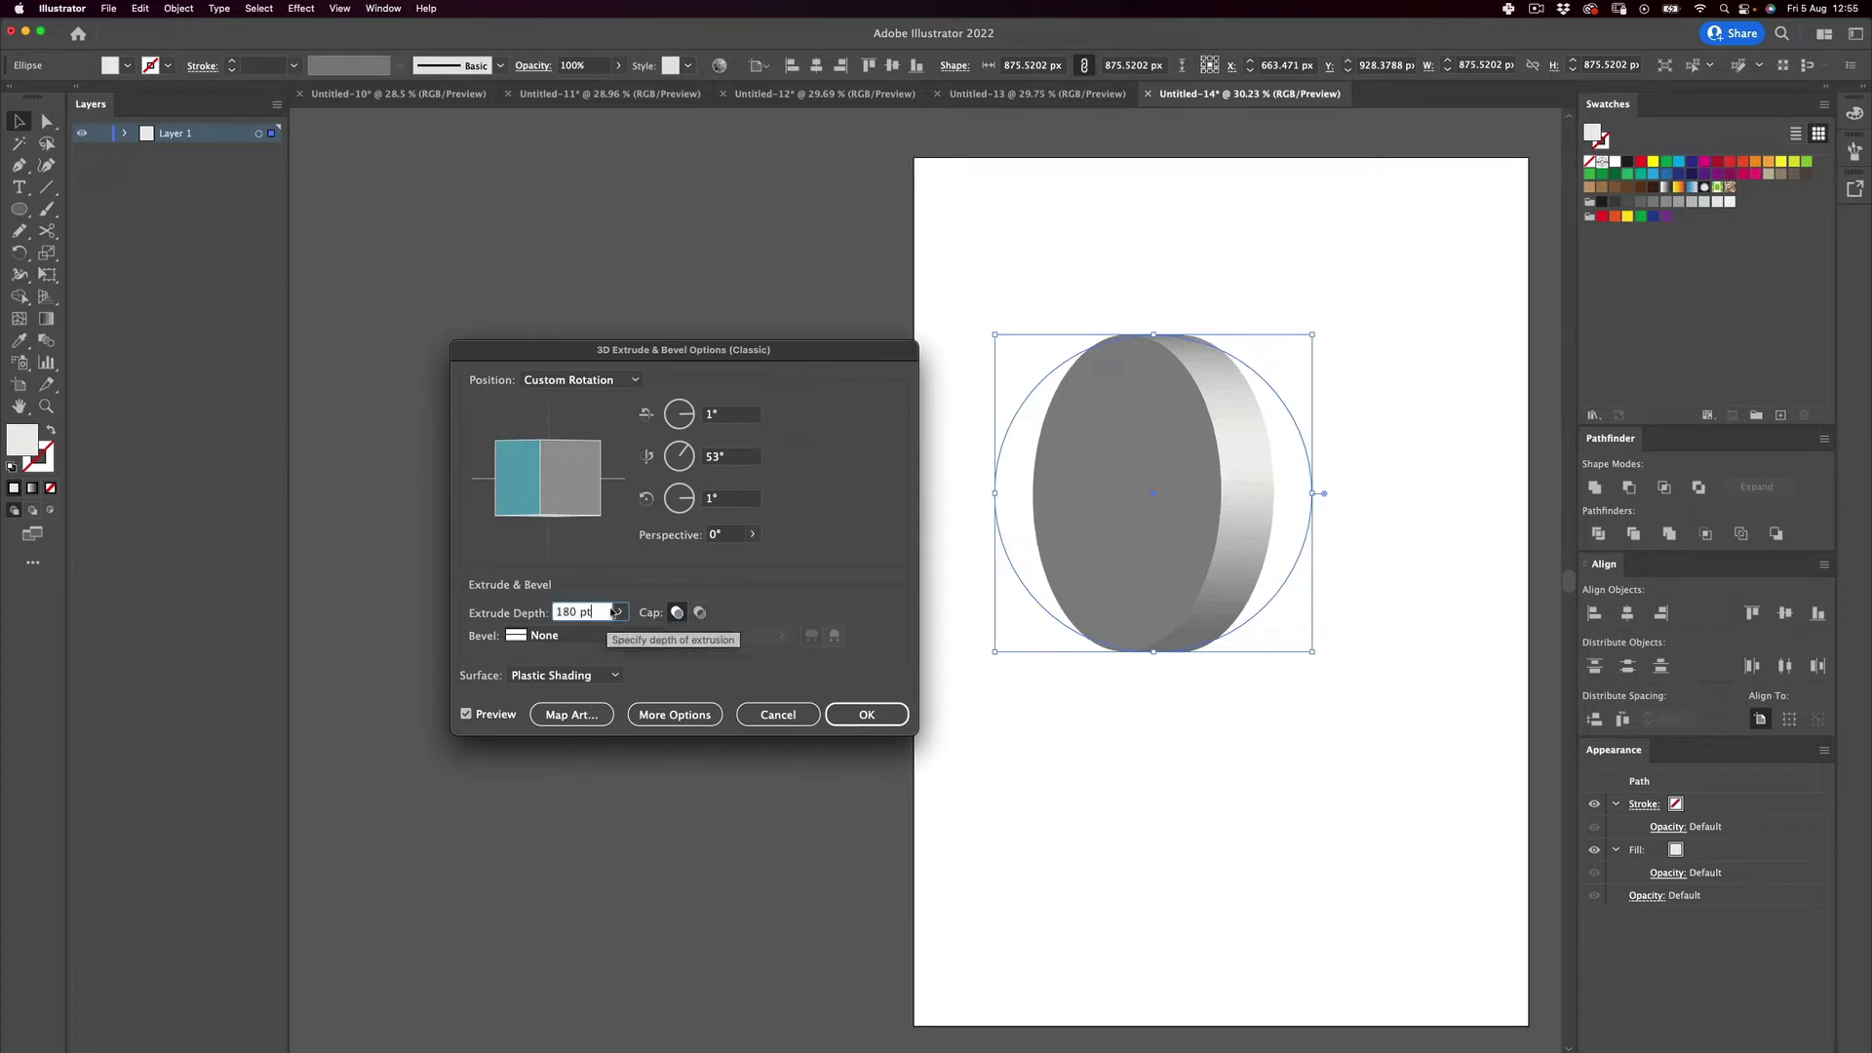
text(150)
key(Tab)
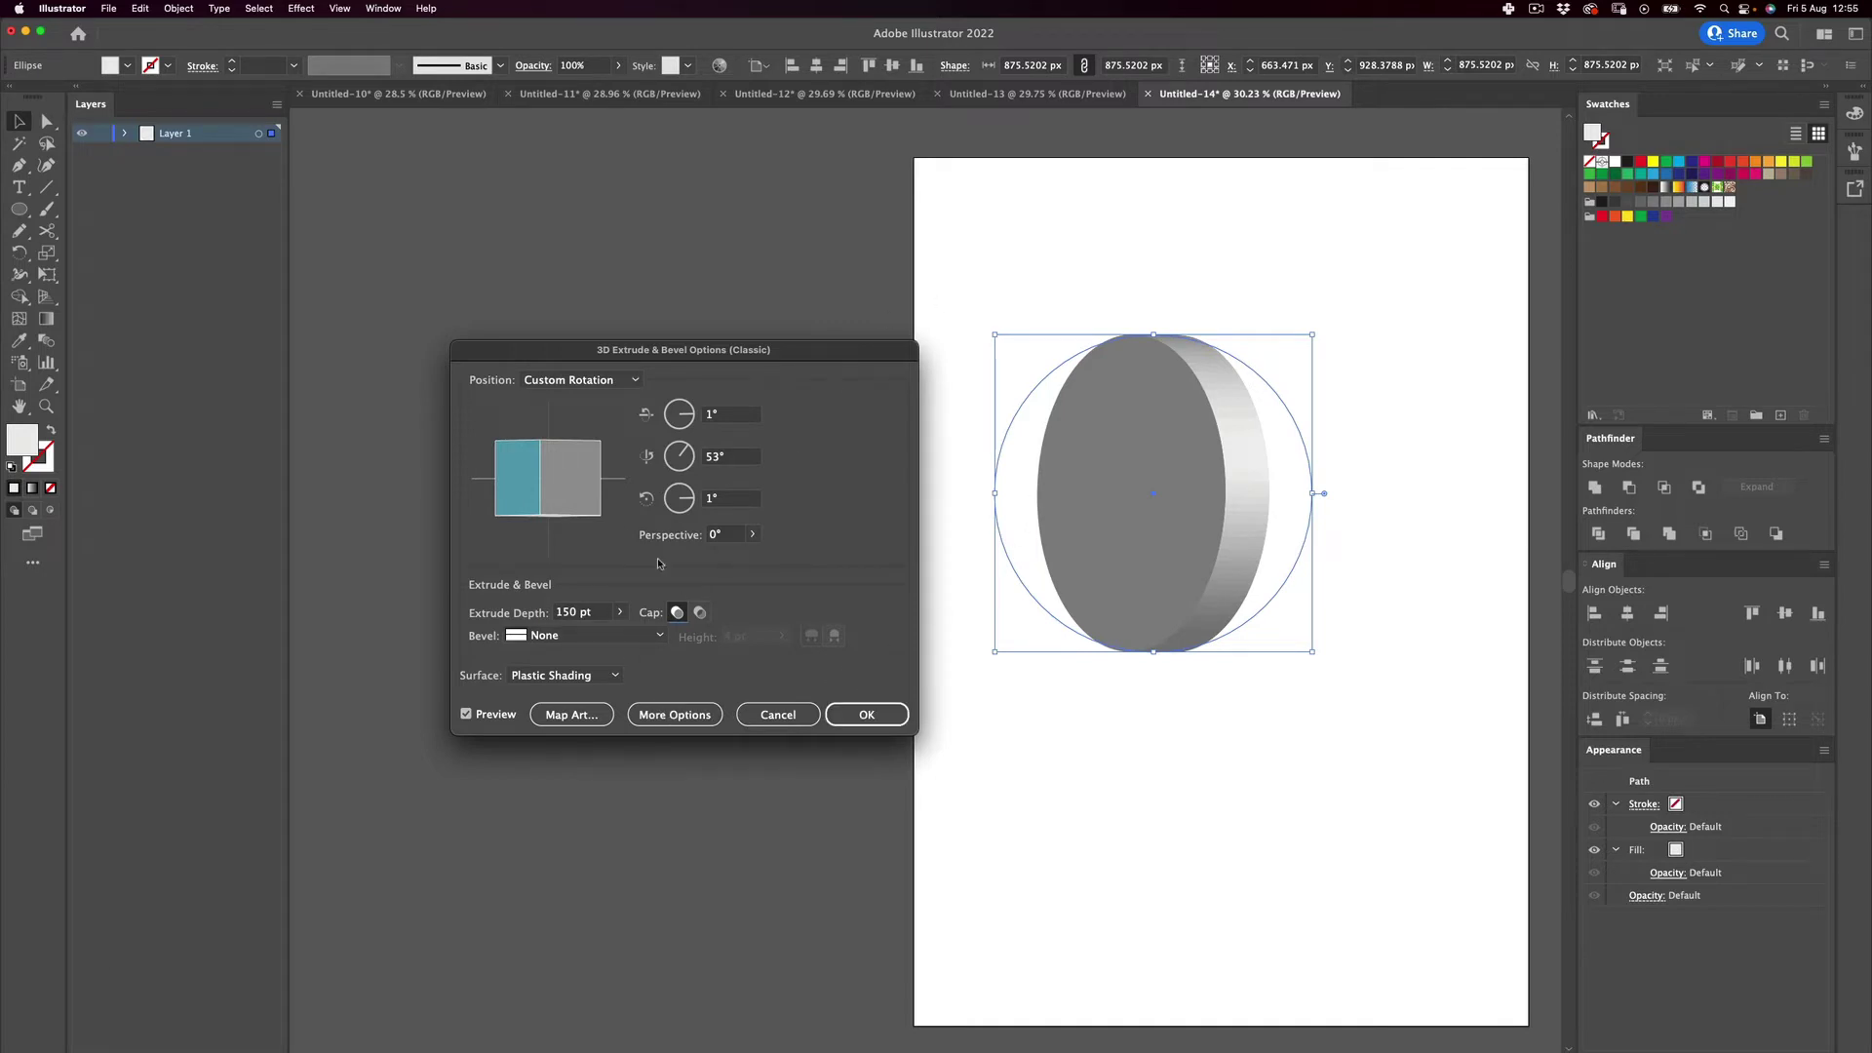
Straighten the extrusion's rotation to 0°, 53° and 0°, apply the effect and deselect the disc.
drag(548, 459, 549, 462)
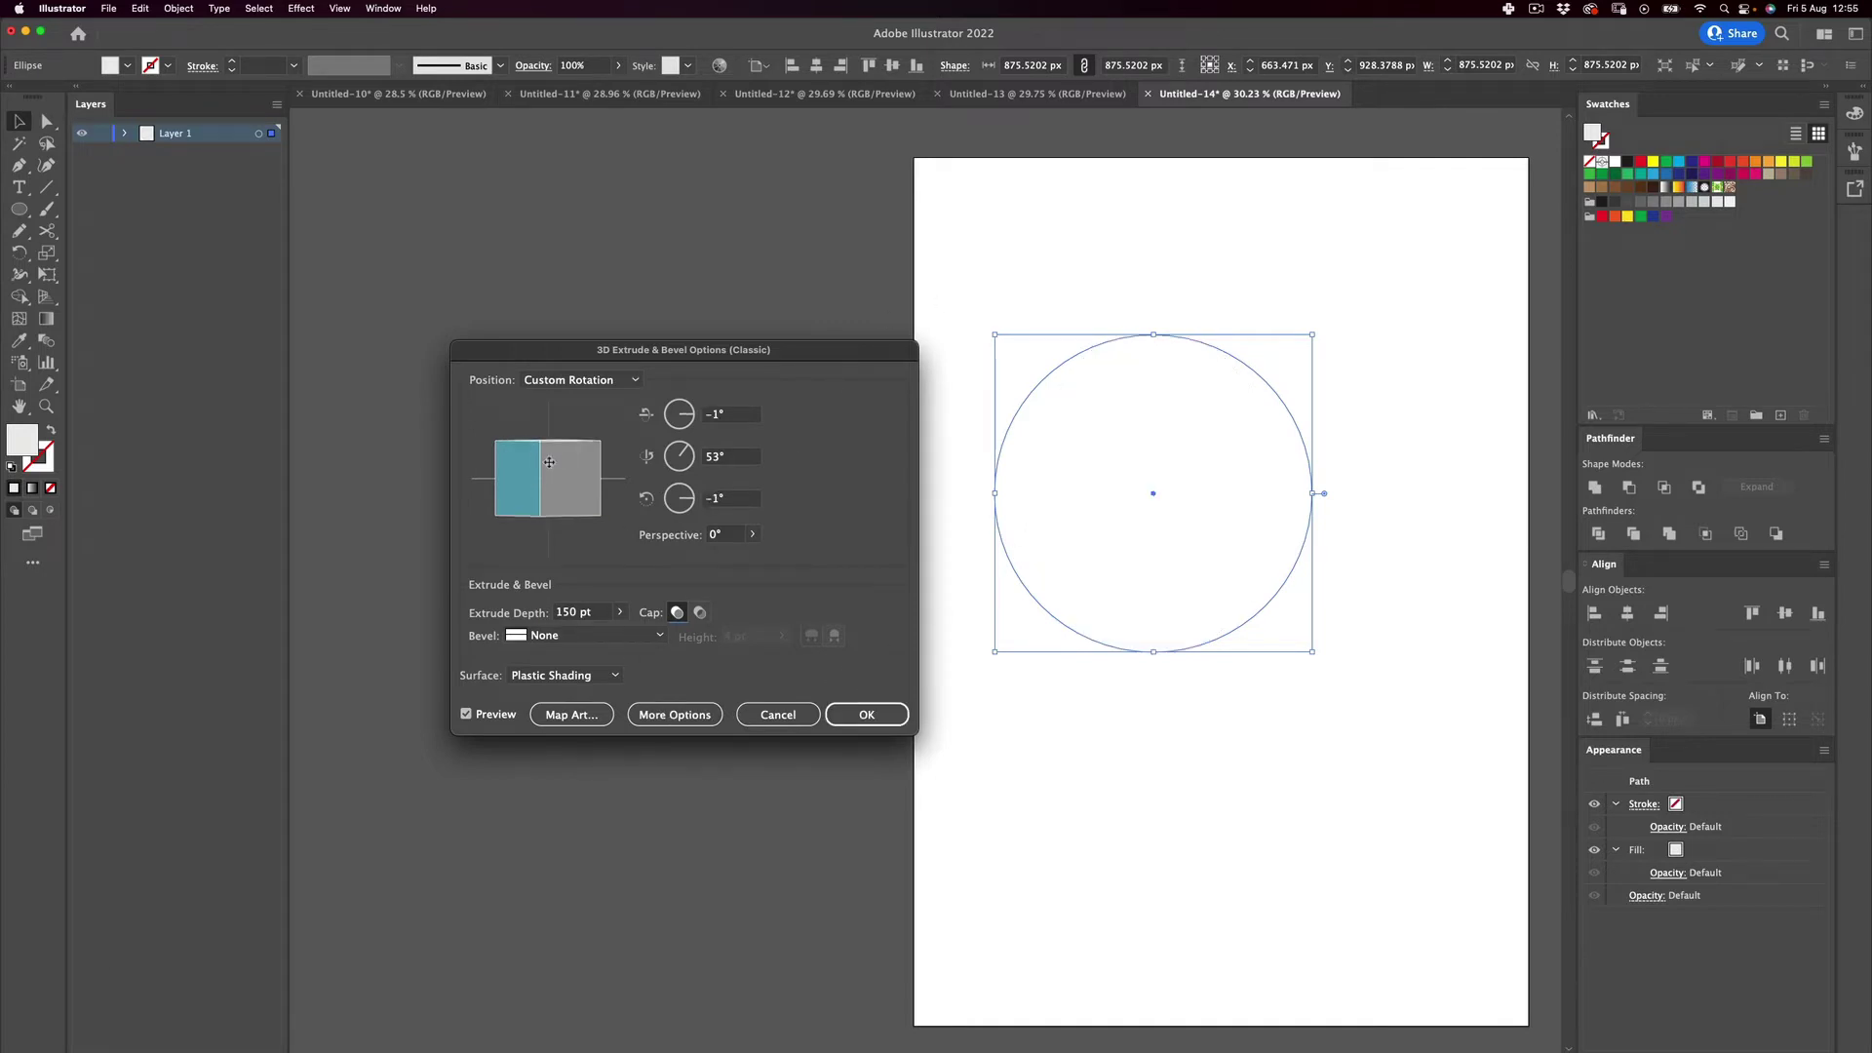
click(697, 417)
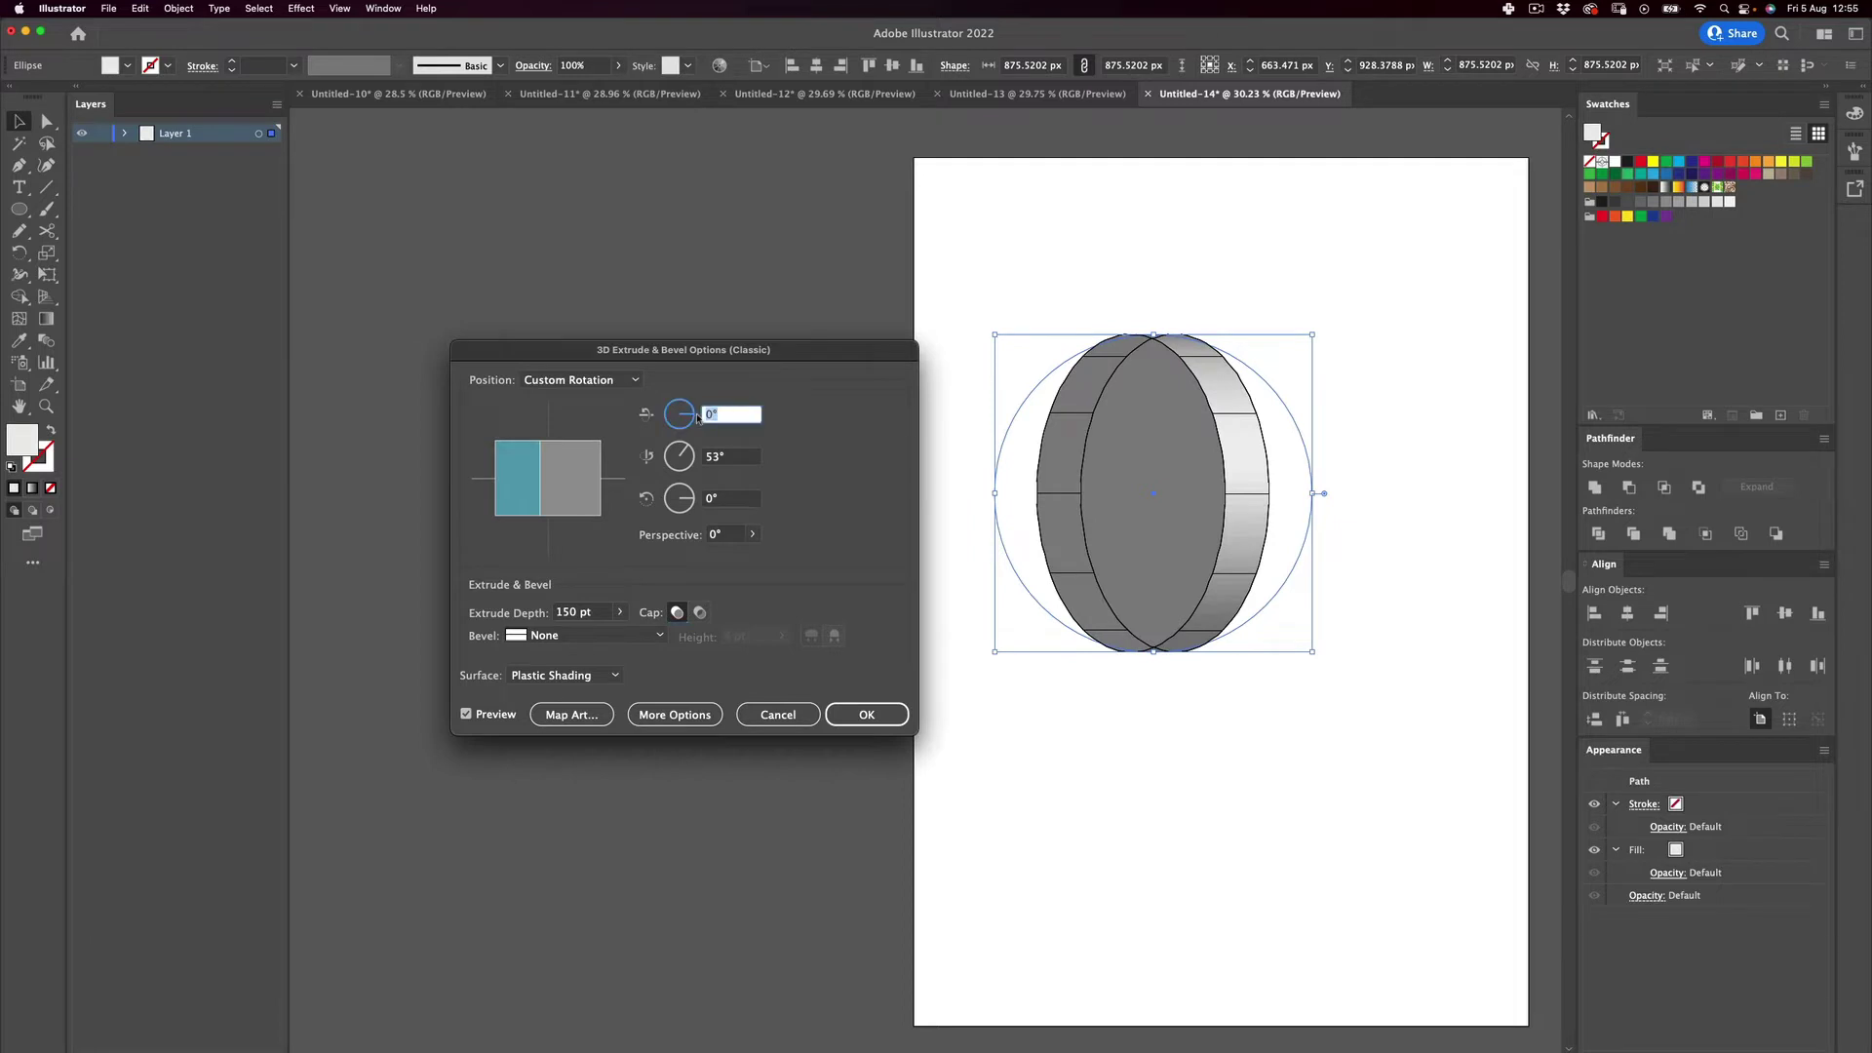
click(867, 715)
click(903, 627)
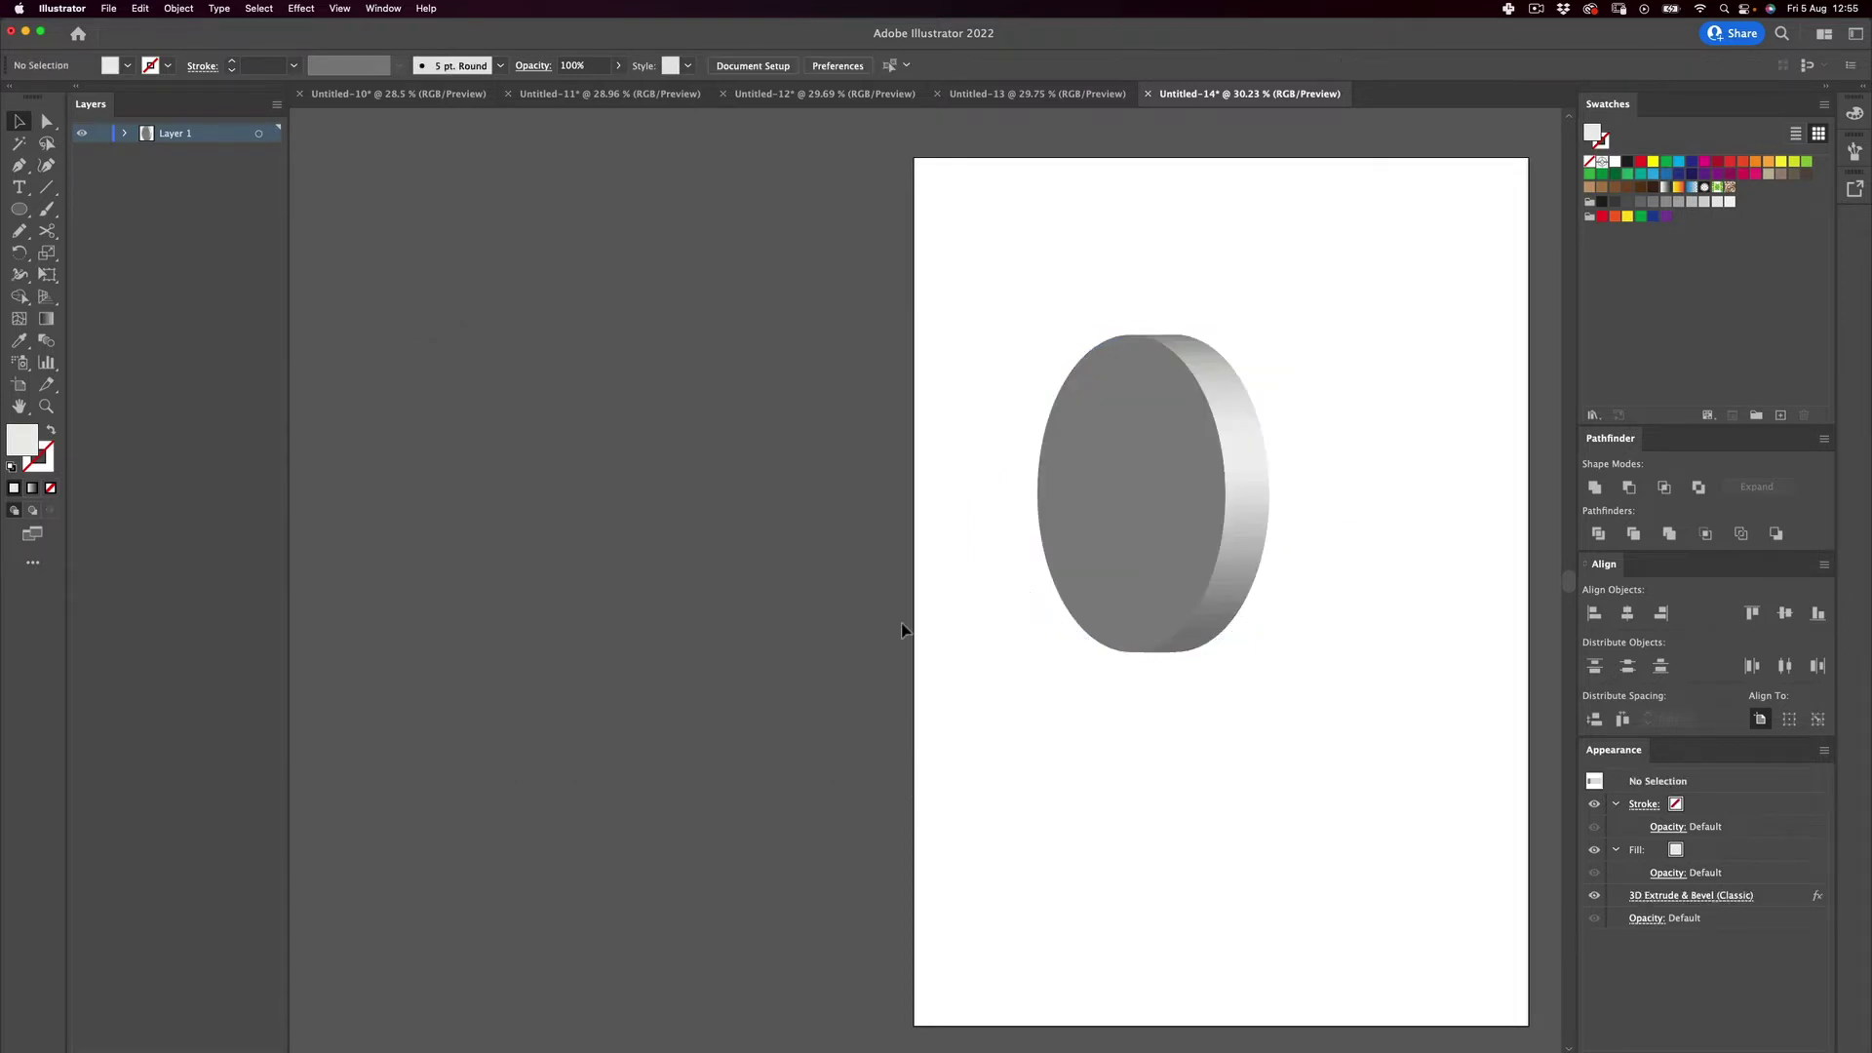
Move the extruded disc up the artboard to about X 706 px, Y 753 px.
scroll(903, 627, right, 5)
drag(573, 578, 819, 621)
drag(882, 539, 872, 467)
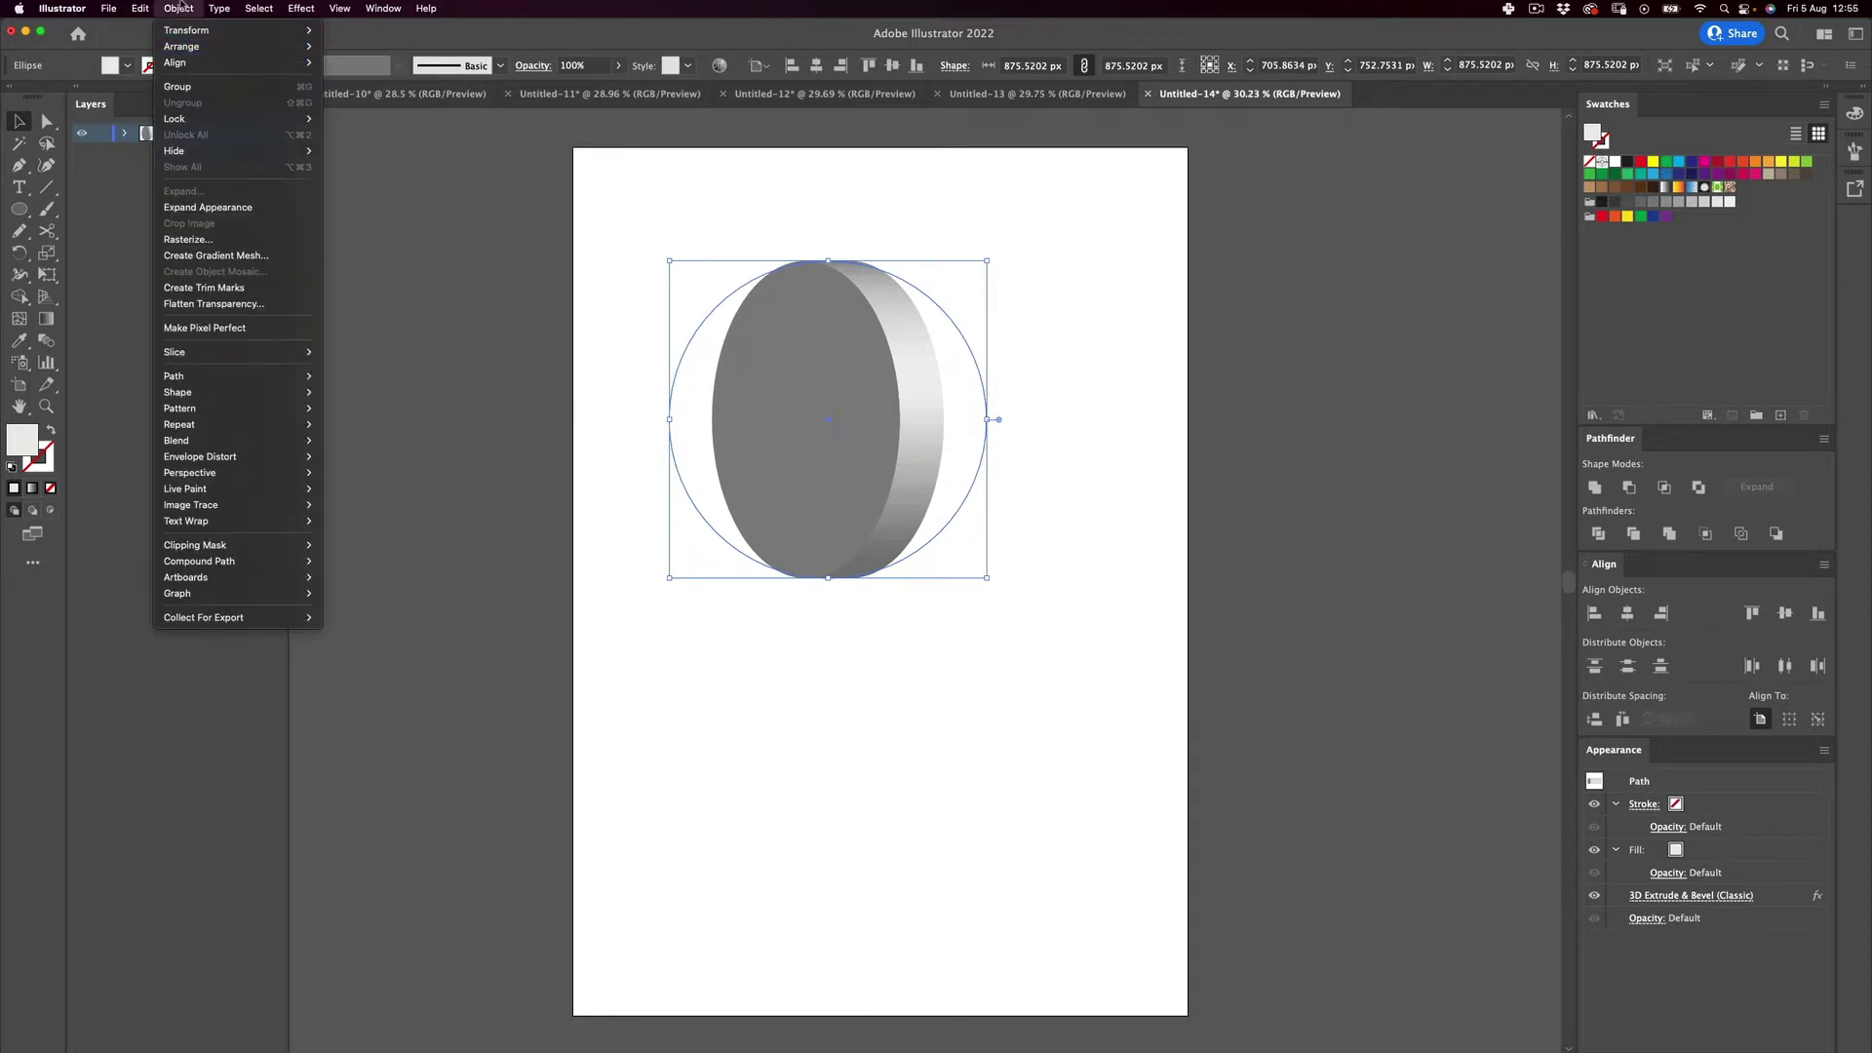
Expand the disc's appearance and ungroup the resulting artwork so its front face and side are separate.
click(231, 206)
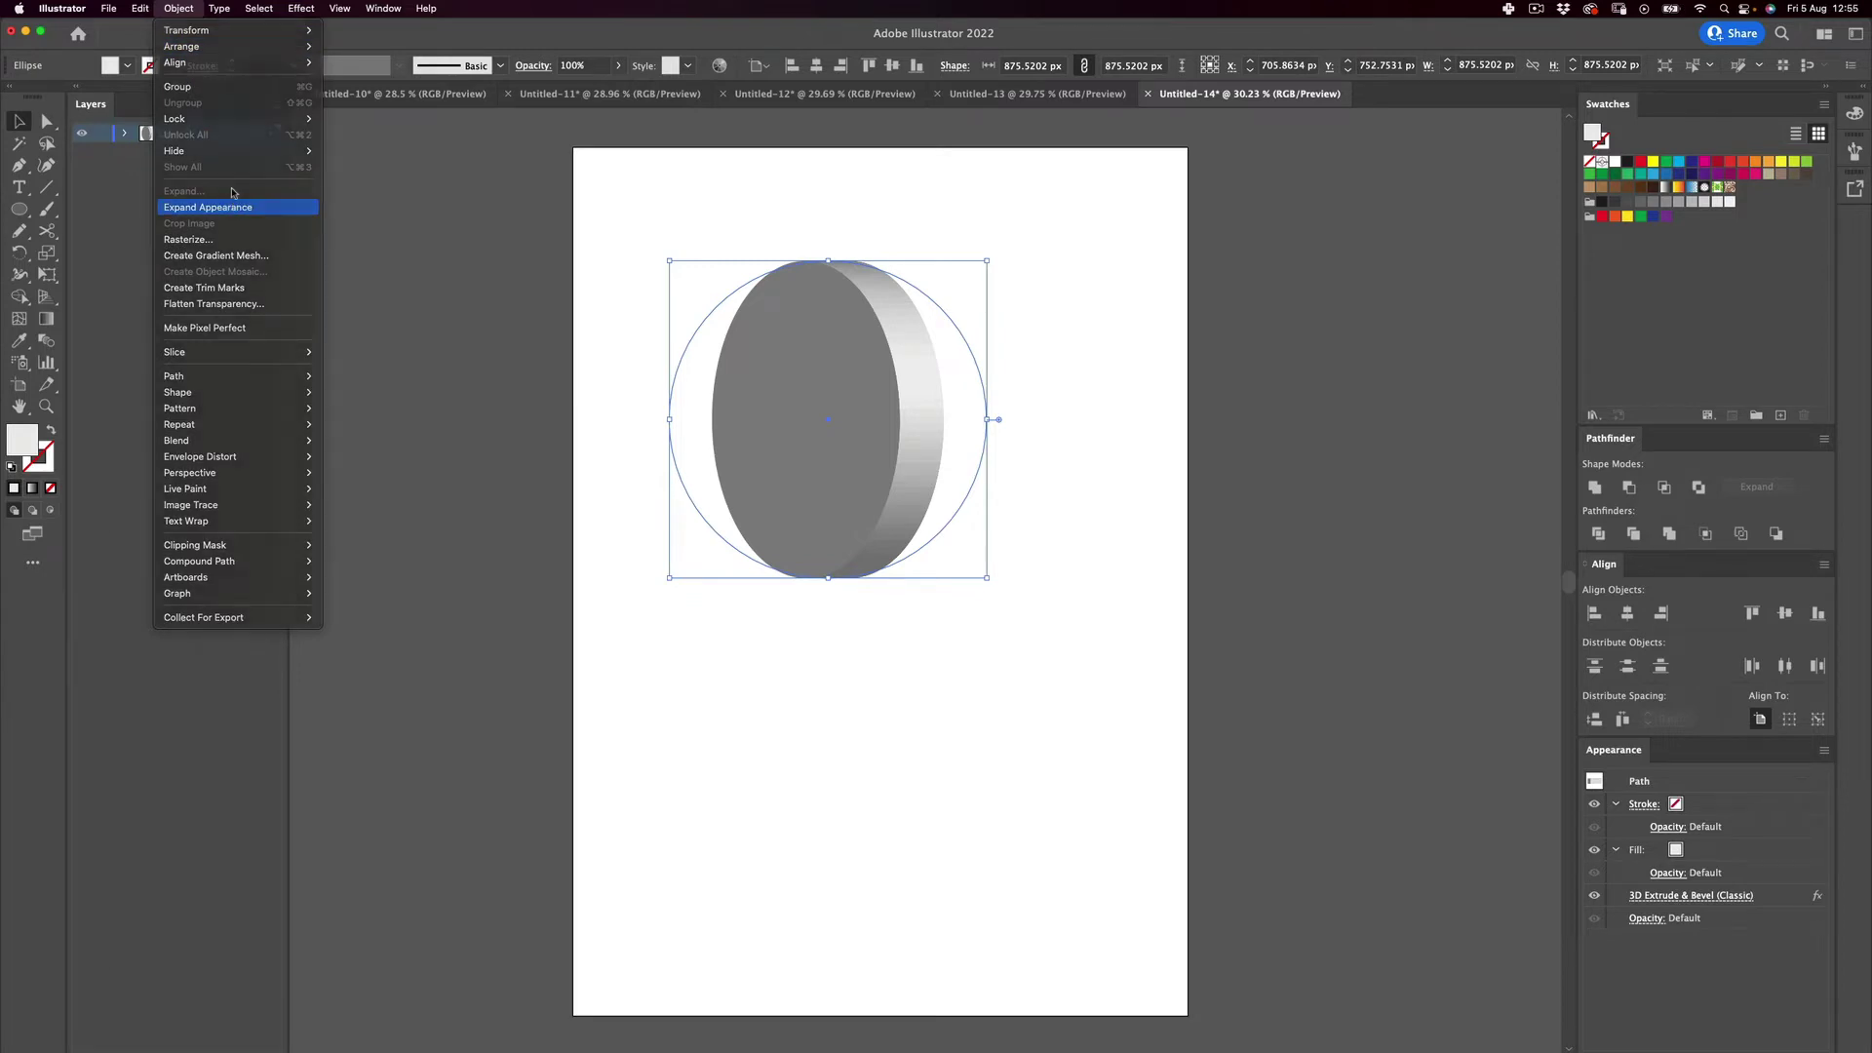
right_click(787, 330)
click(667, 686)
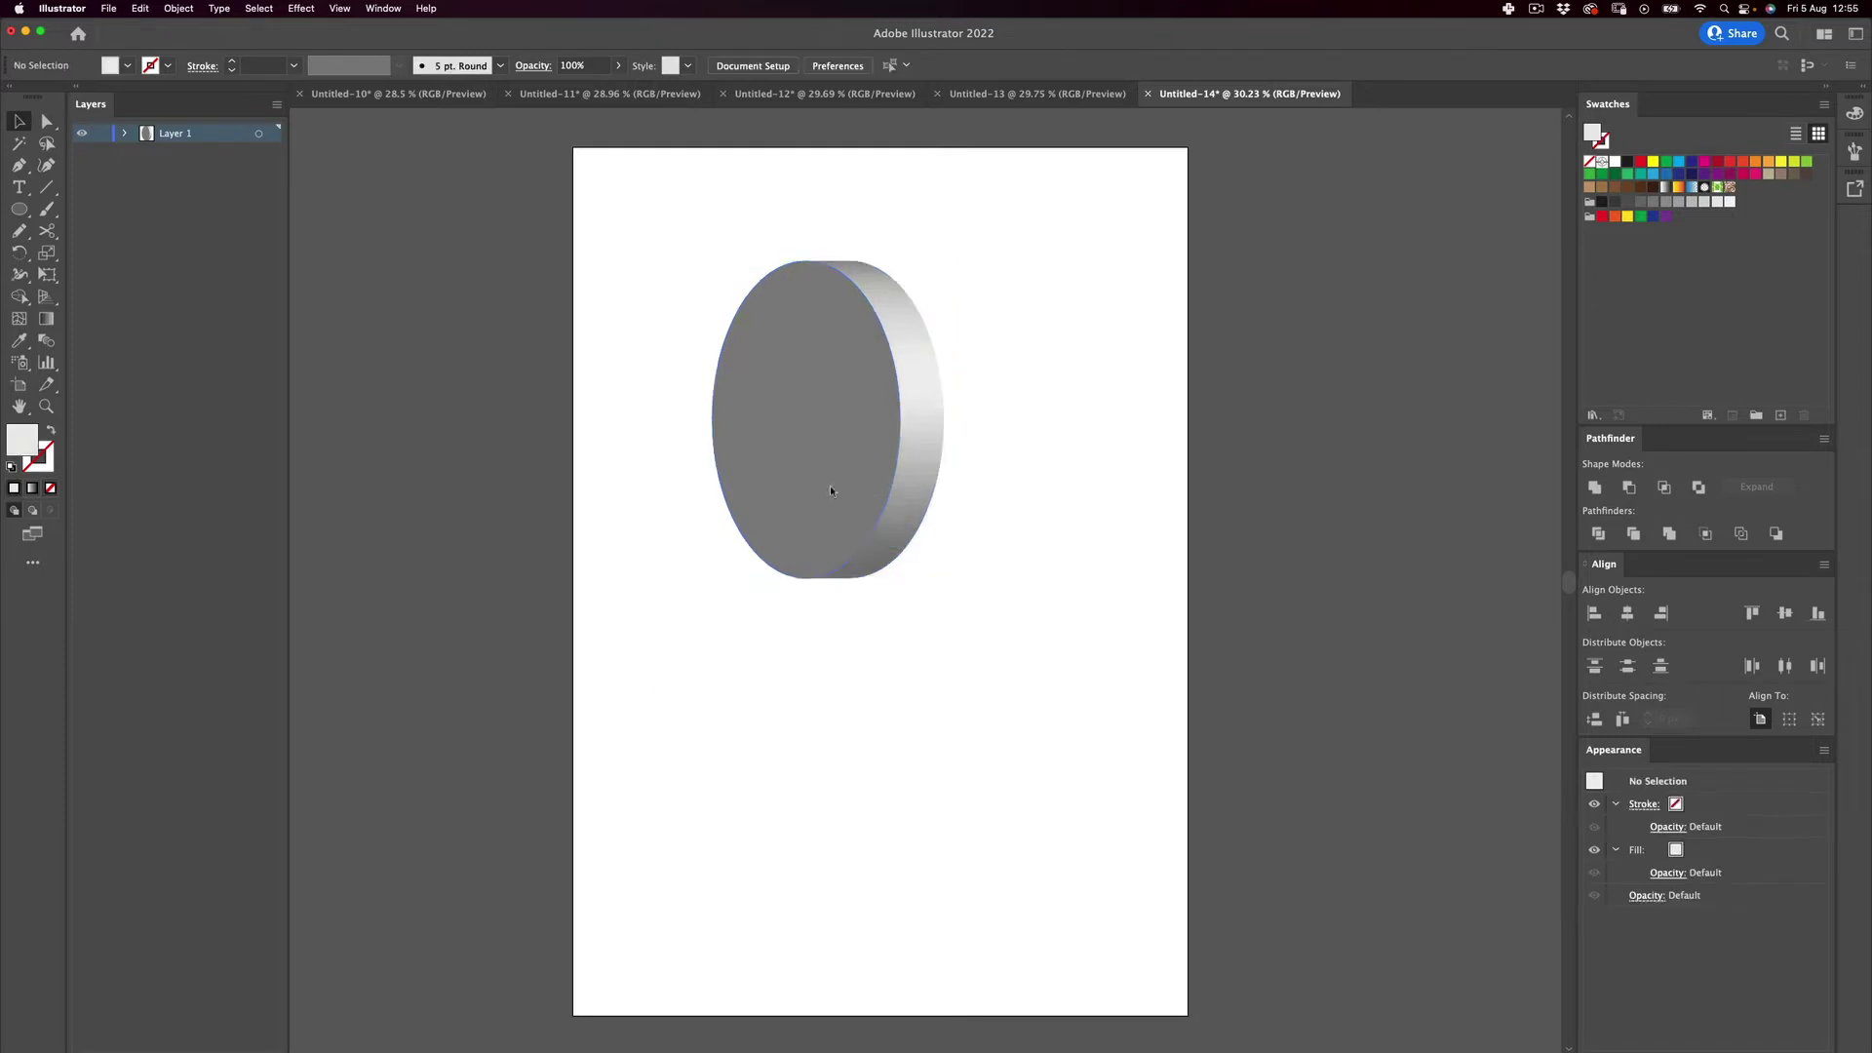
Select the disc's shaded side group and unite its pieces into a single shape with Pathfinder.
drag(978, 377, 916, 576)
drag(876, 366, 995, 347)
right_click(871, 367)
click(865, 380)
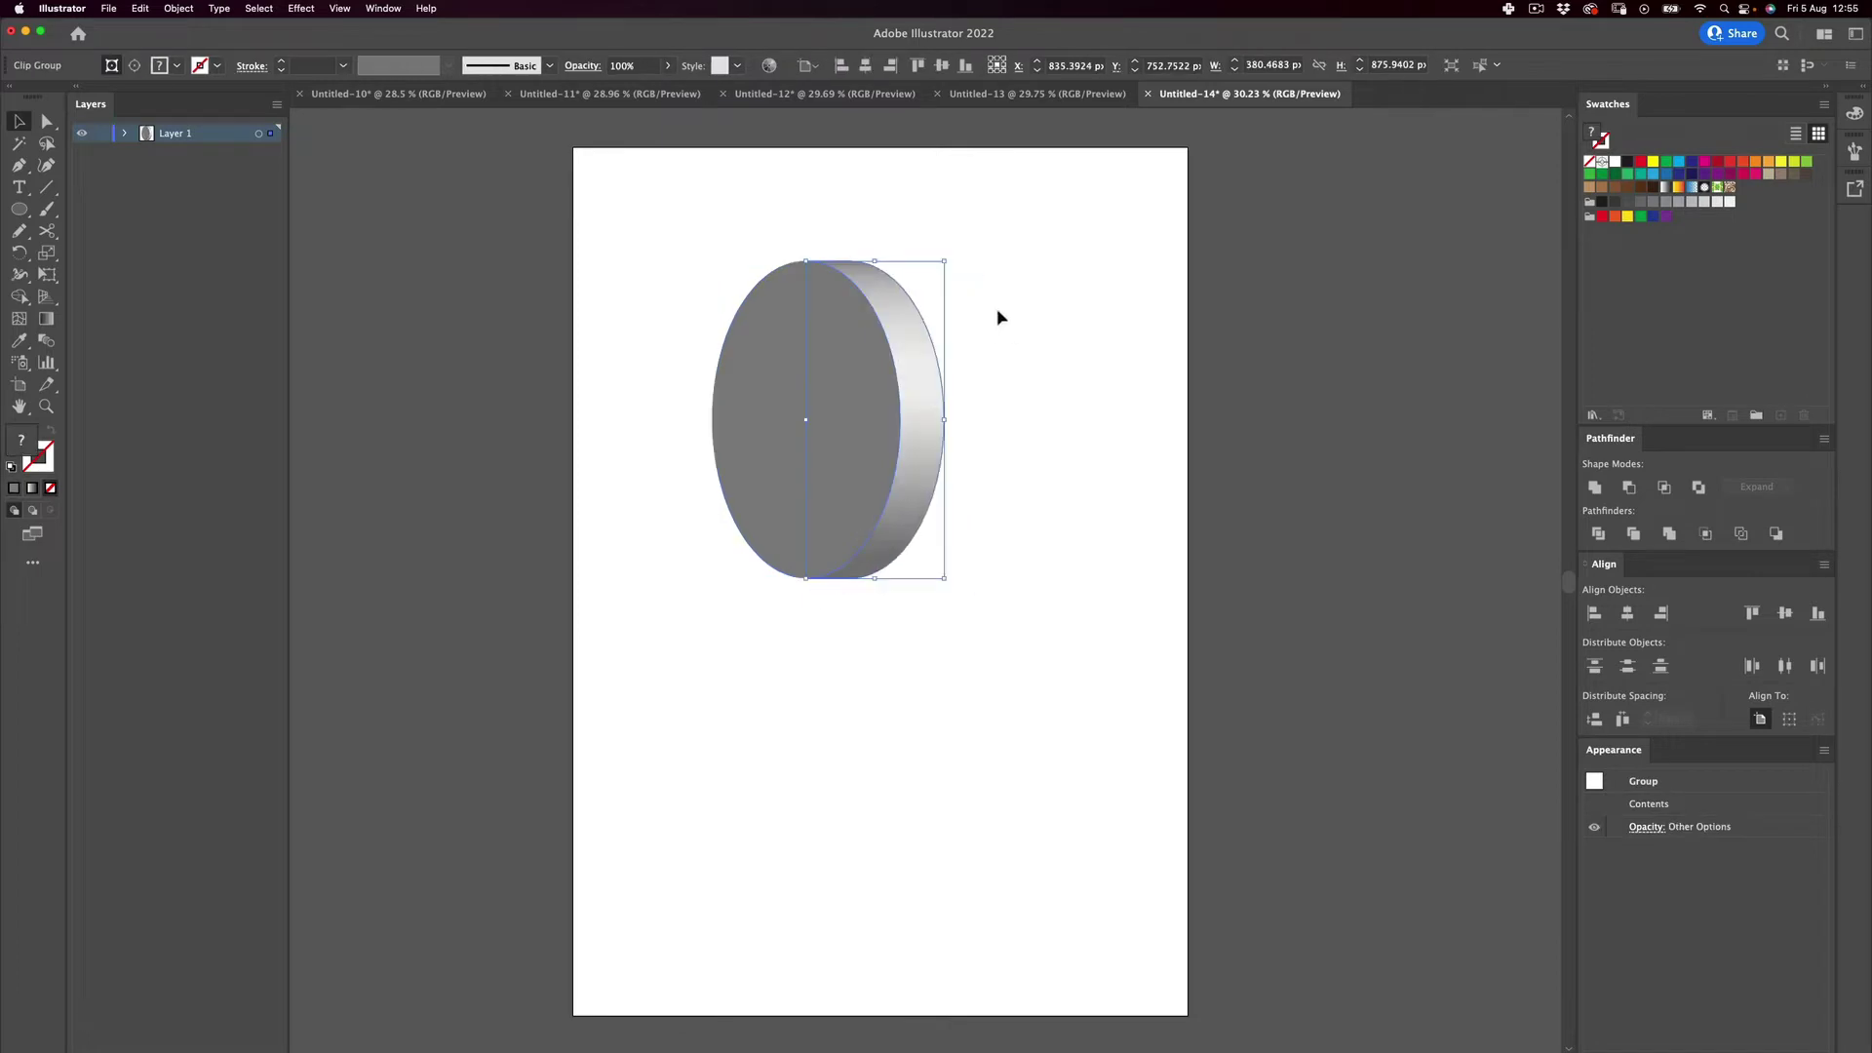
click(384, 8)
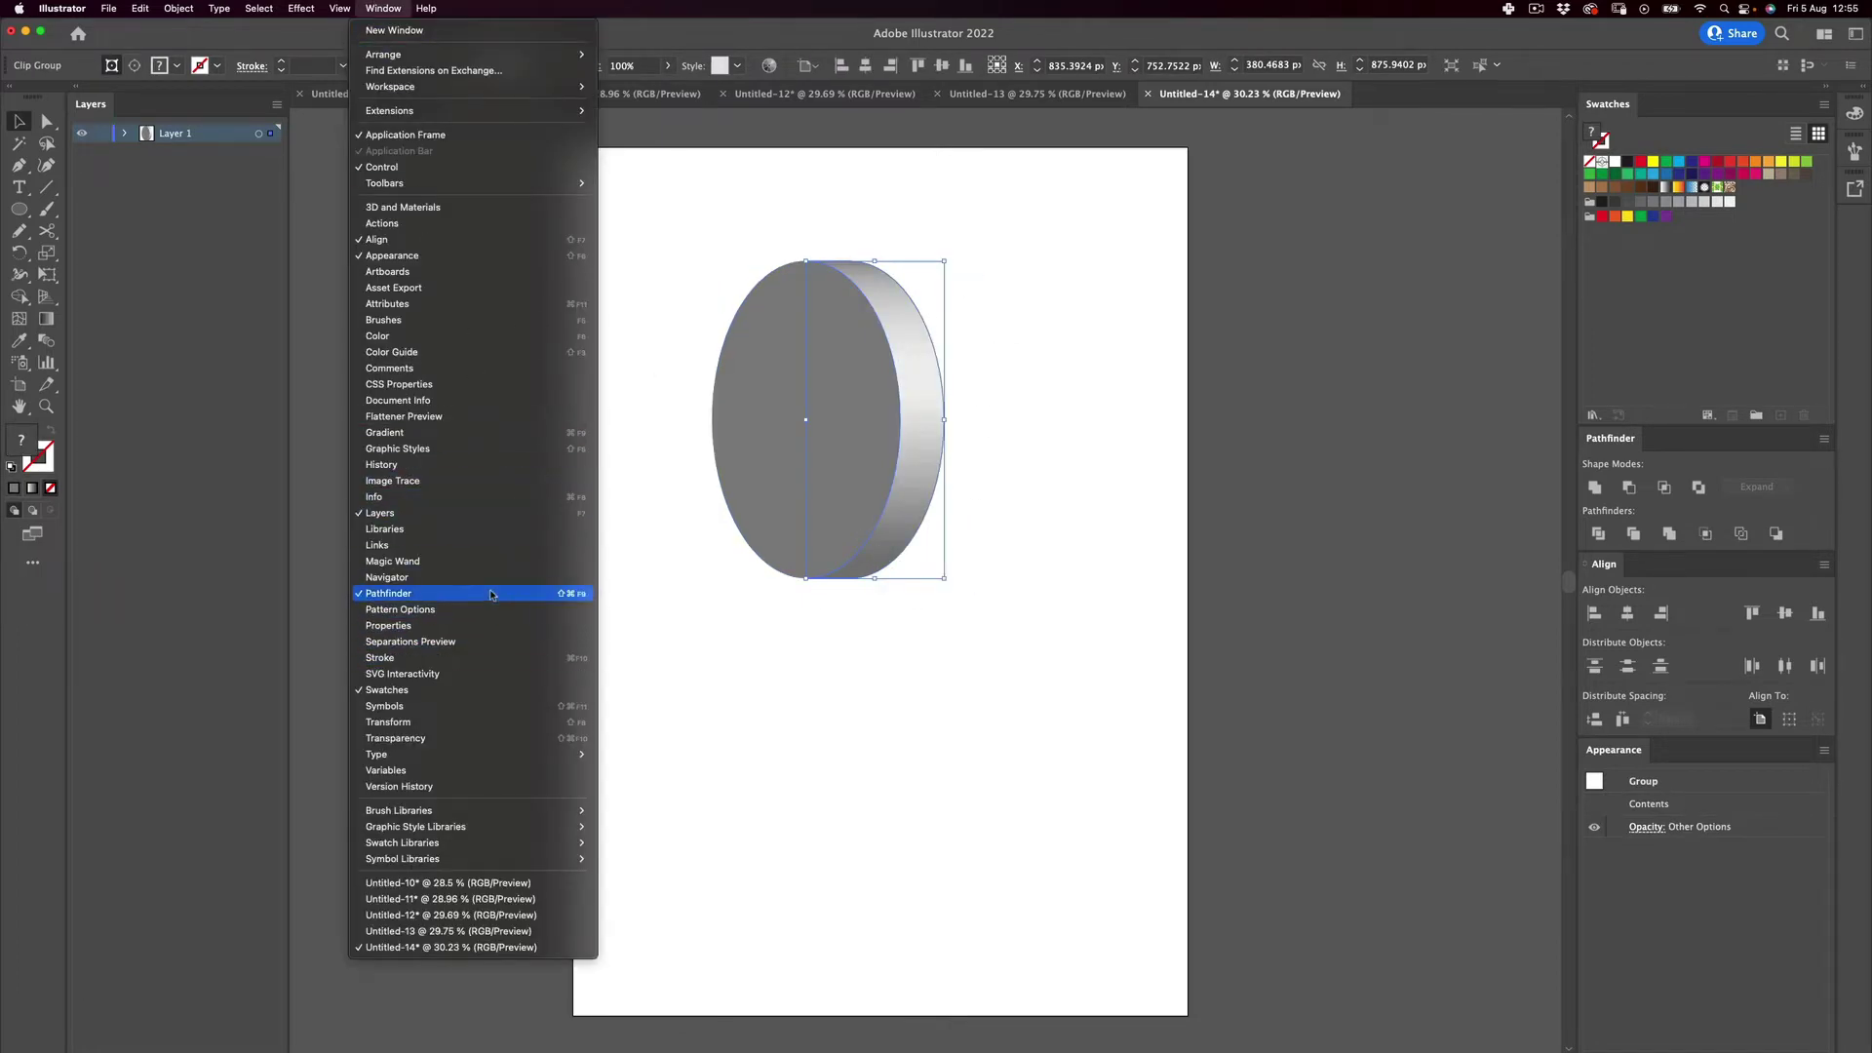
click(756, 614)
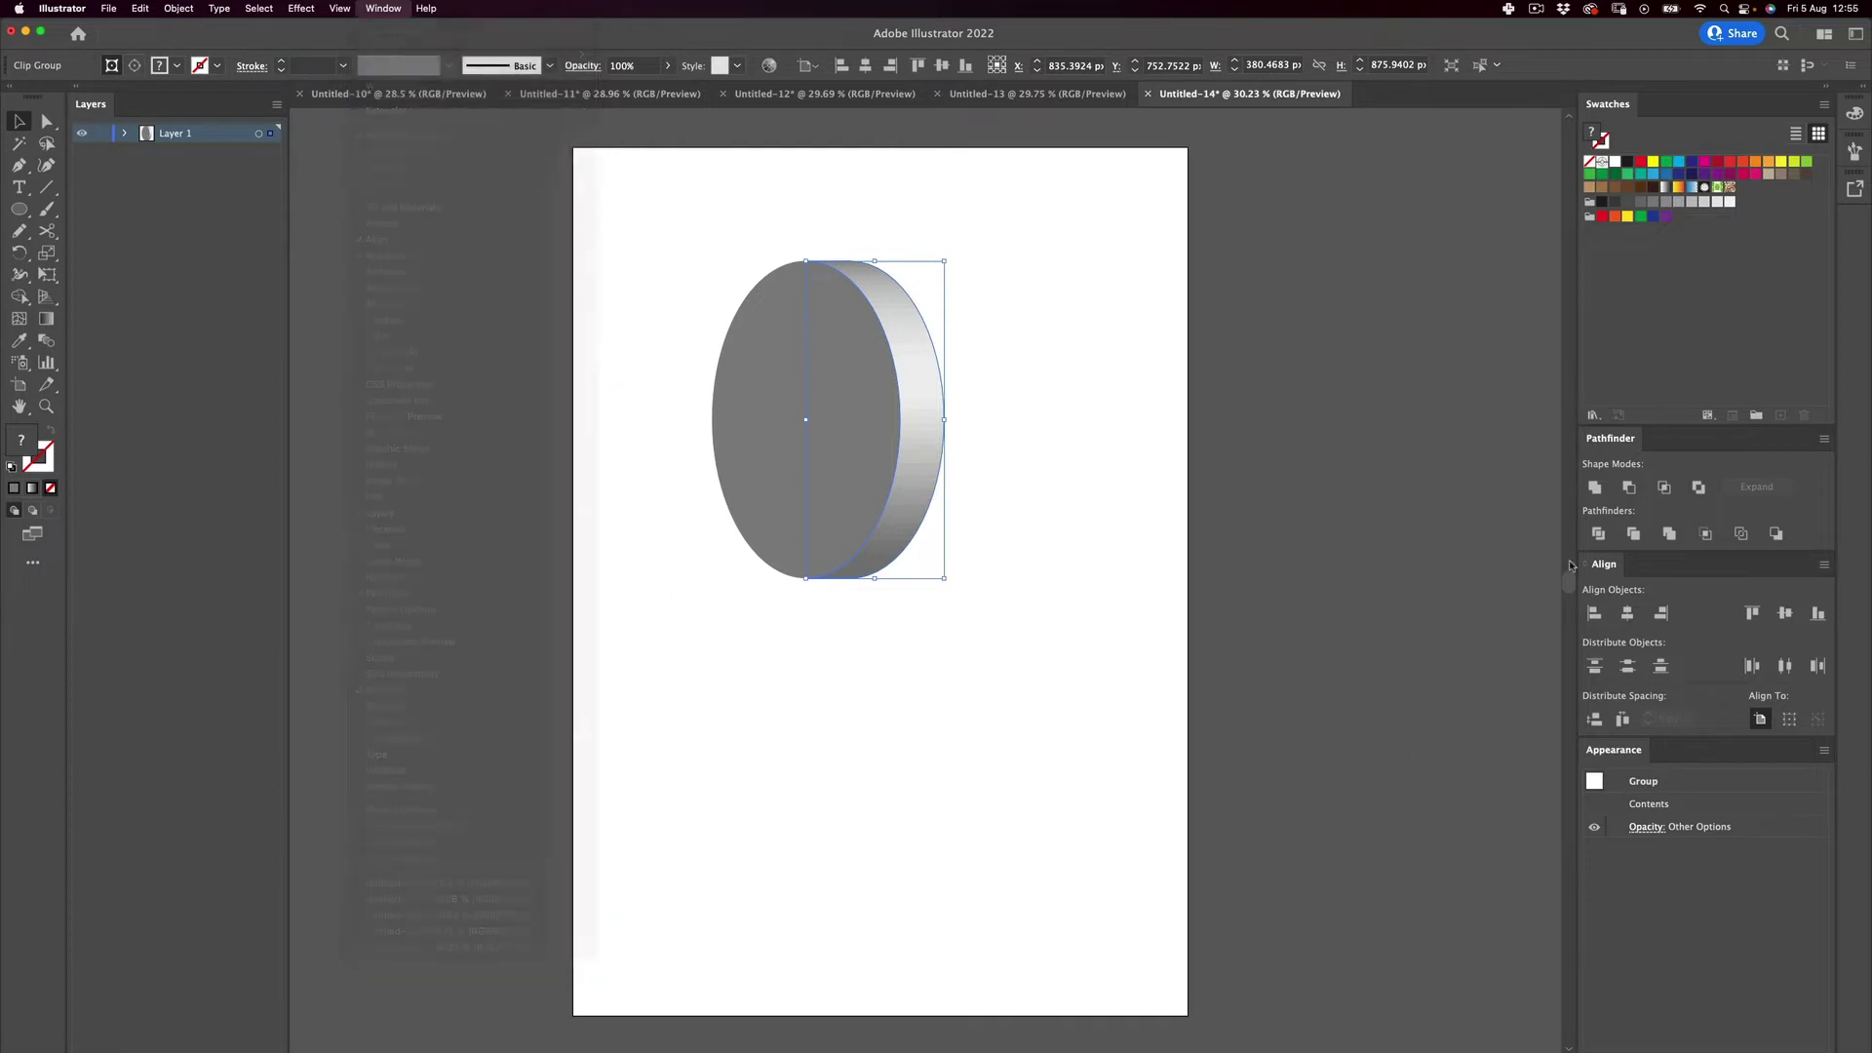
click(1597, 488)
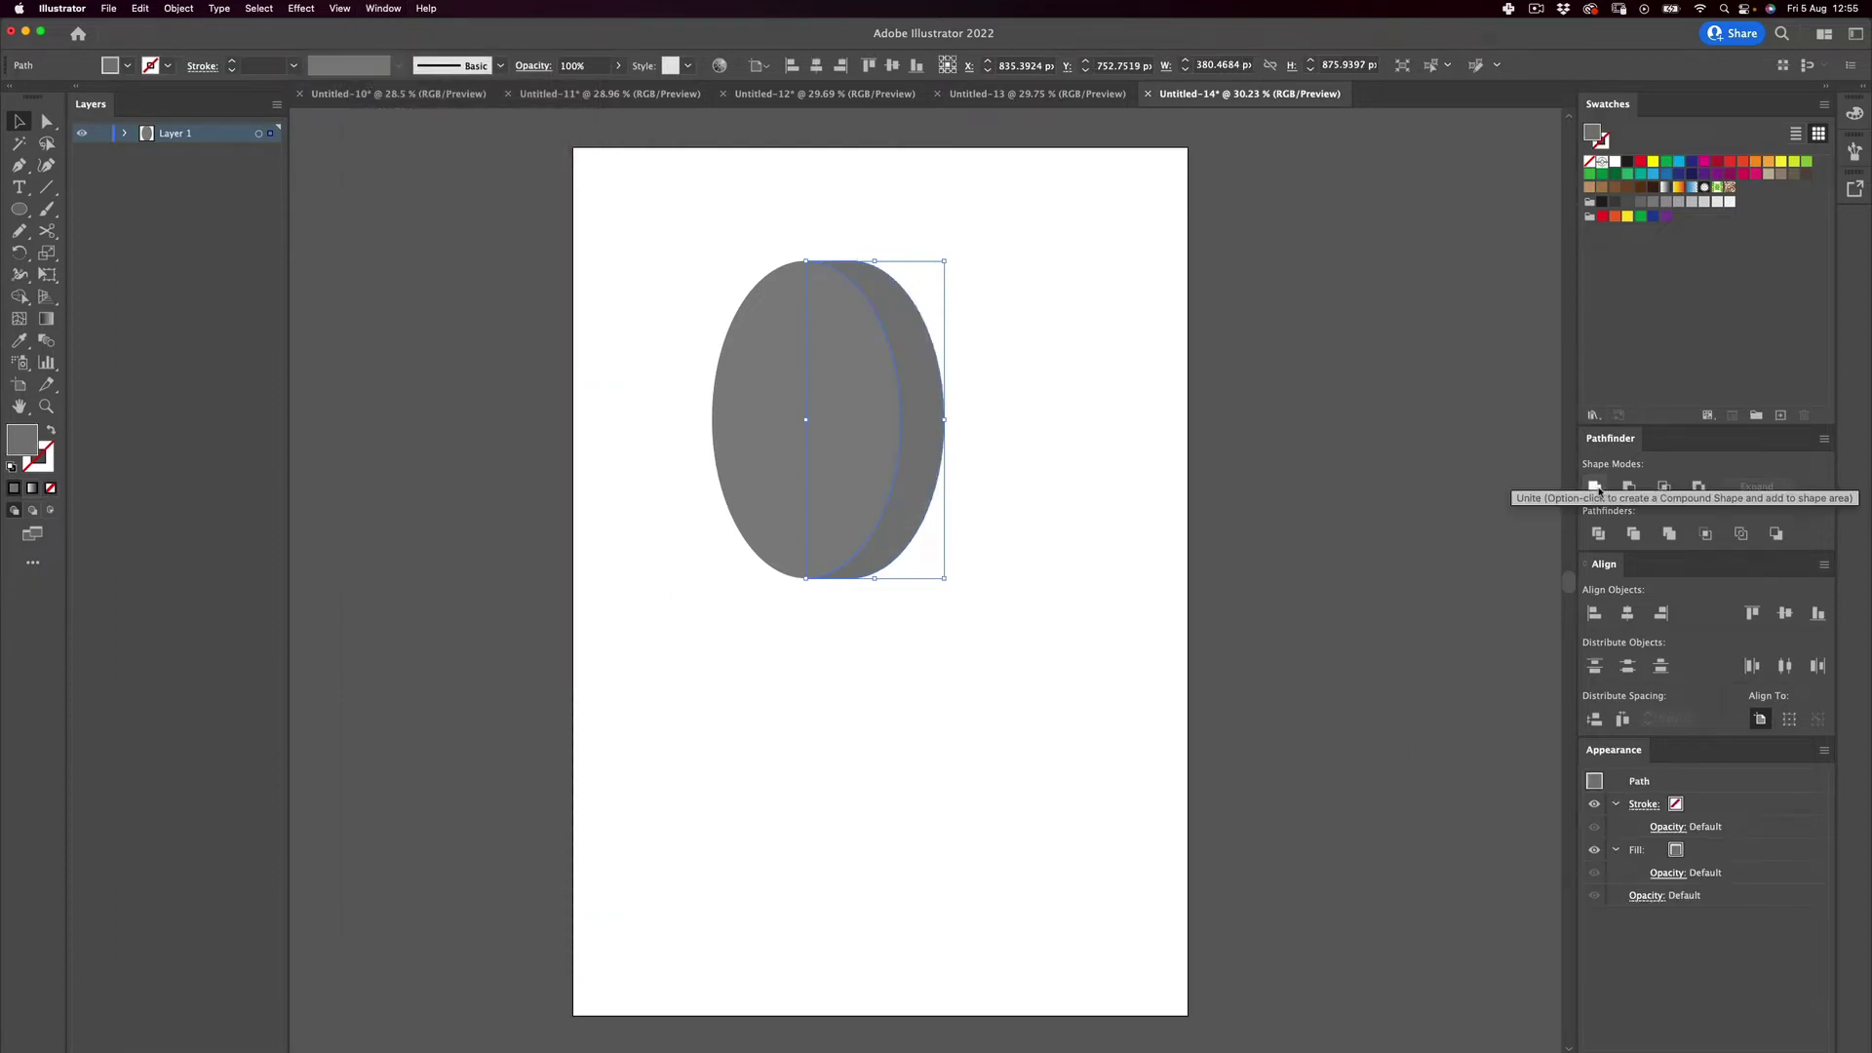
Pull the front face and the united side apart to check the two pieces, and undo both moves.
drag(1036, 336, 883, 644)
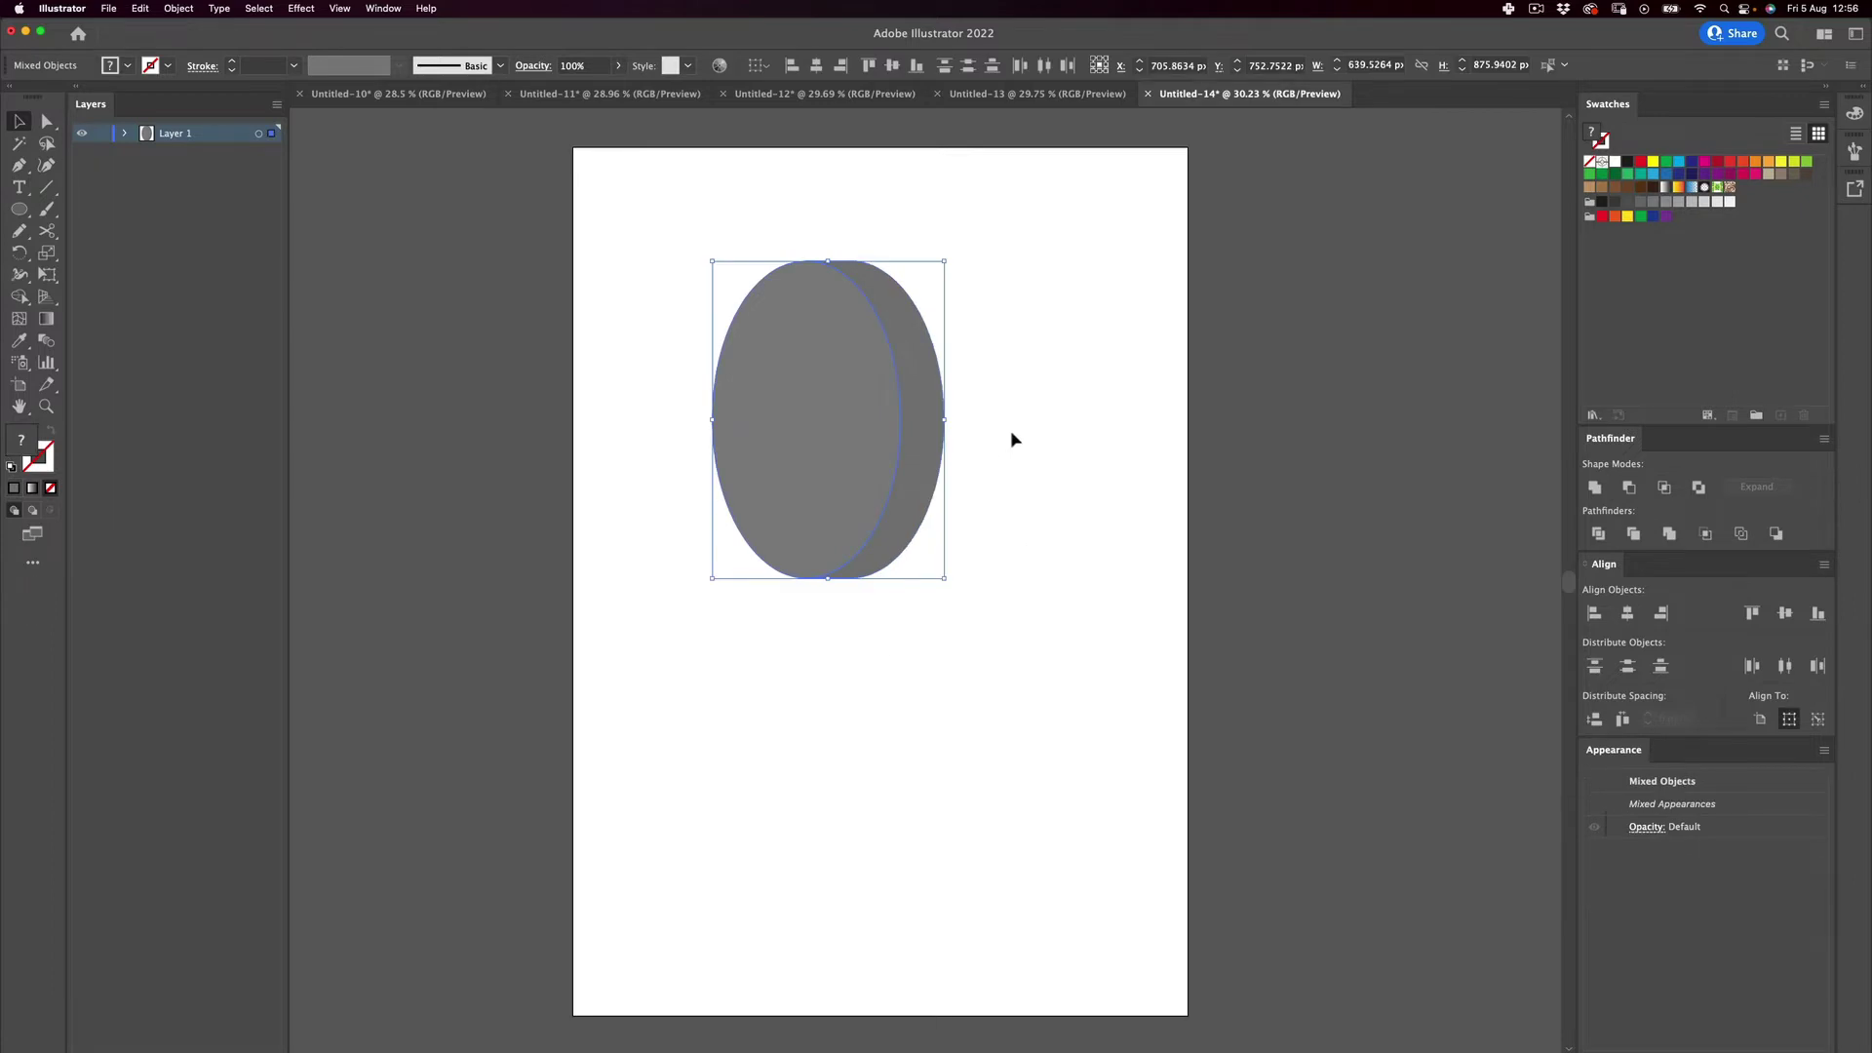
click(824, 439)
drag(824, 439, 756, 456)
key(super+z)
drag(938, 395, 1085, 390)
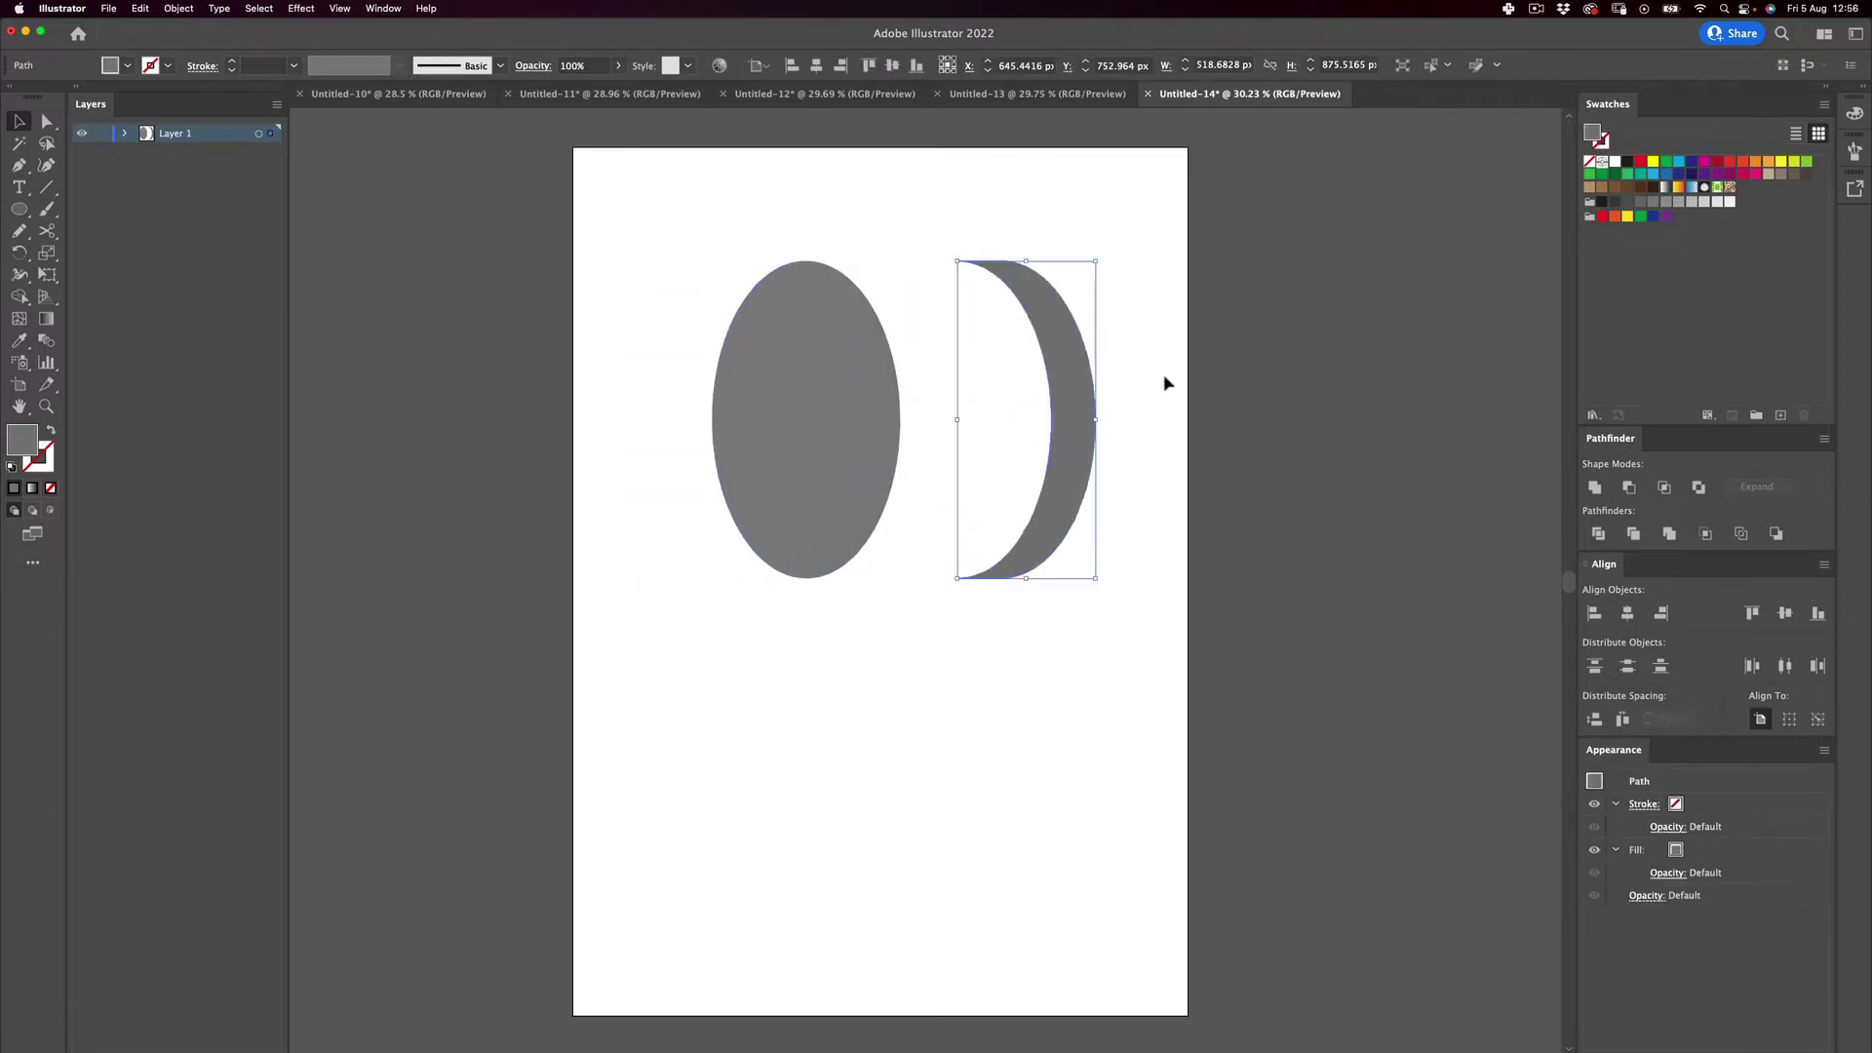
key(super+z)
drag(1126, 205, 885, 564)
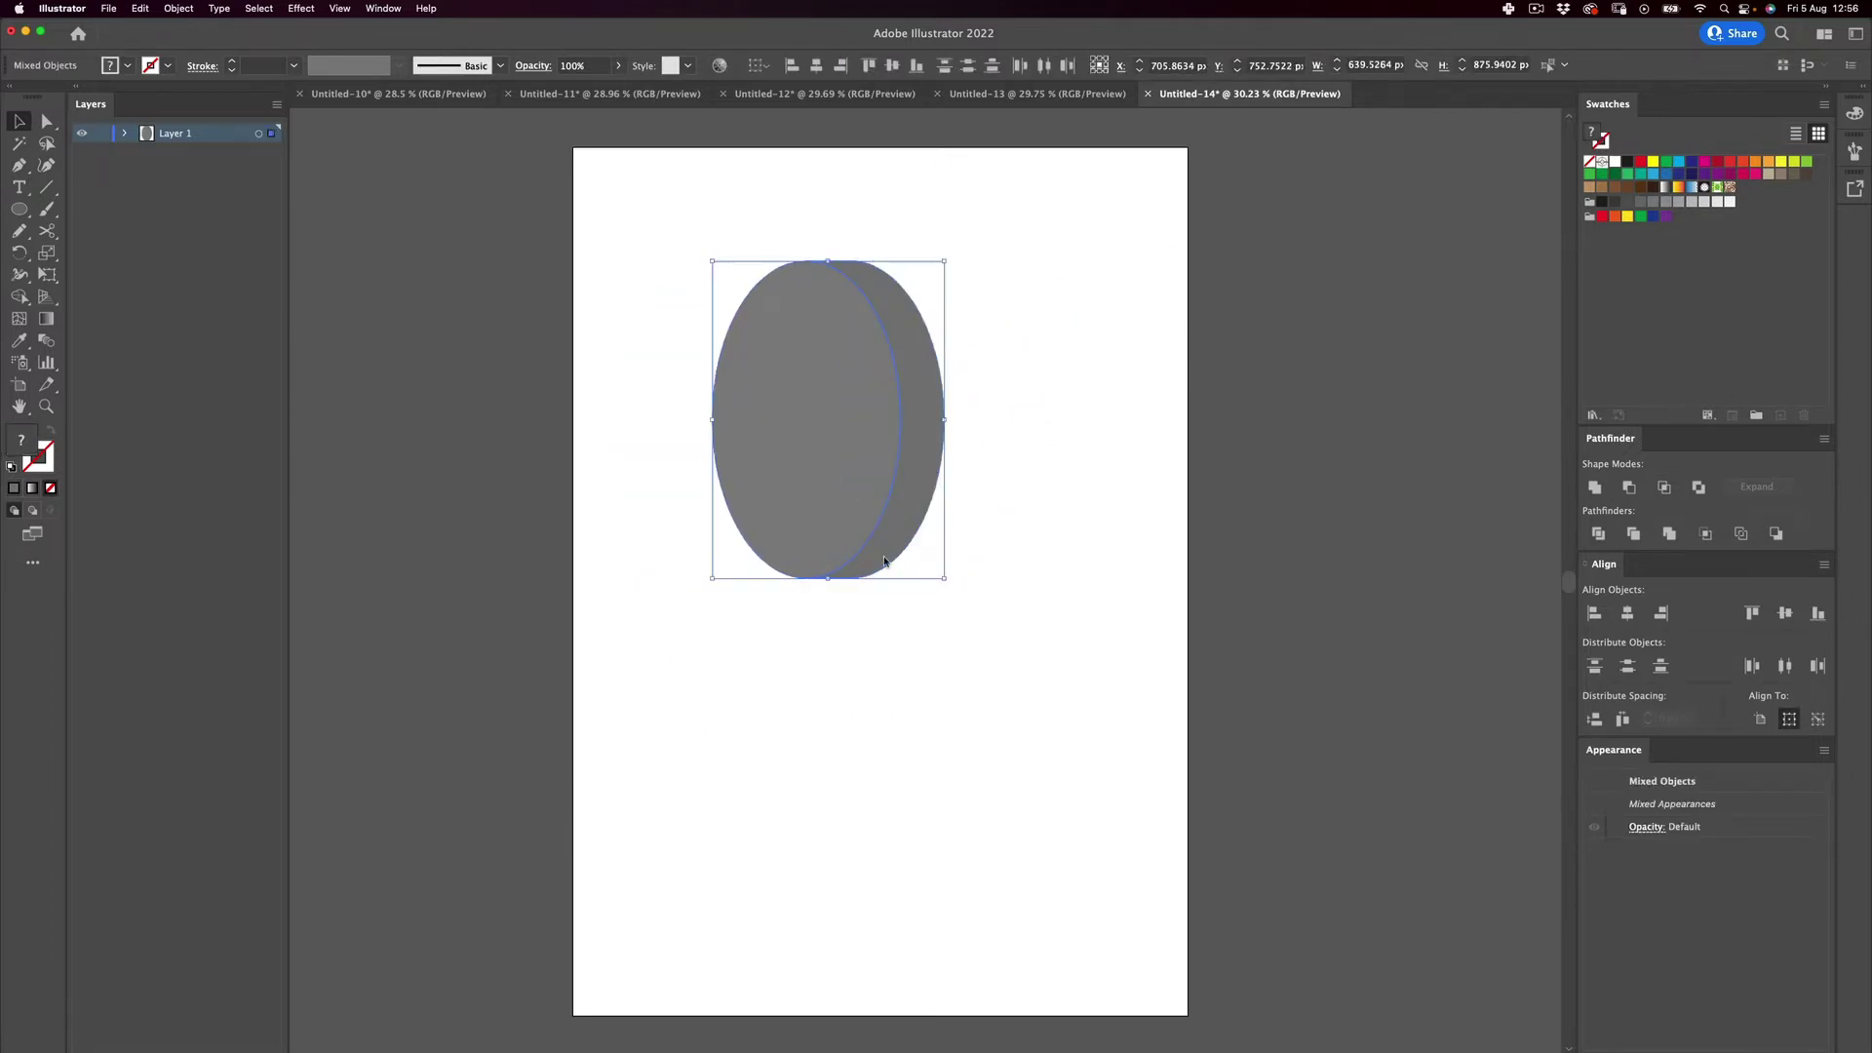
click(434, 624)
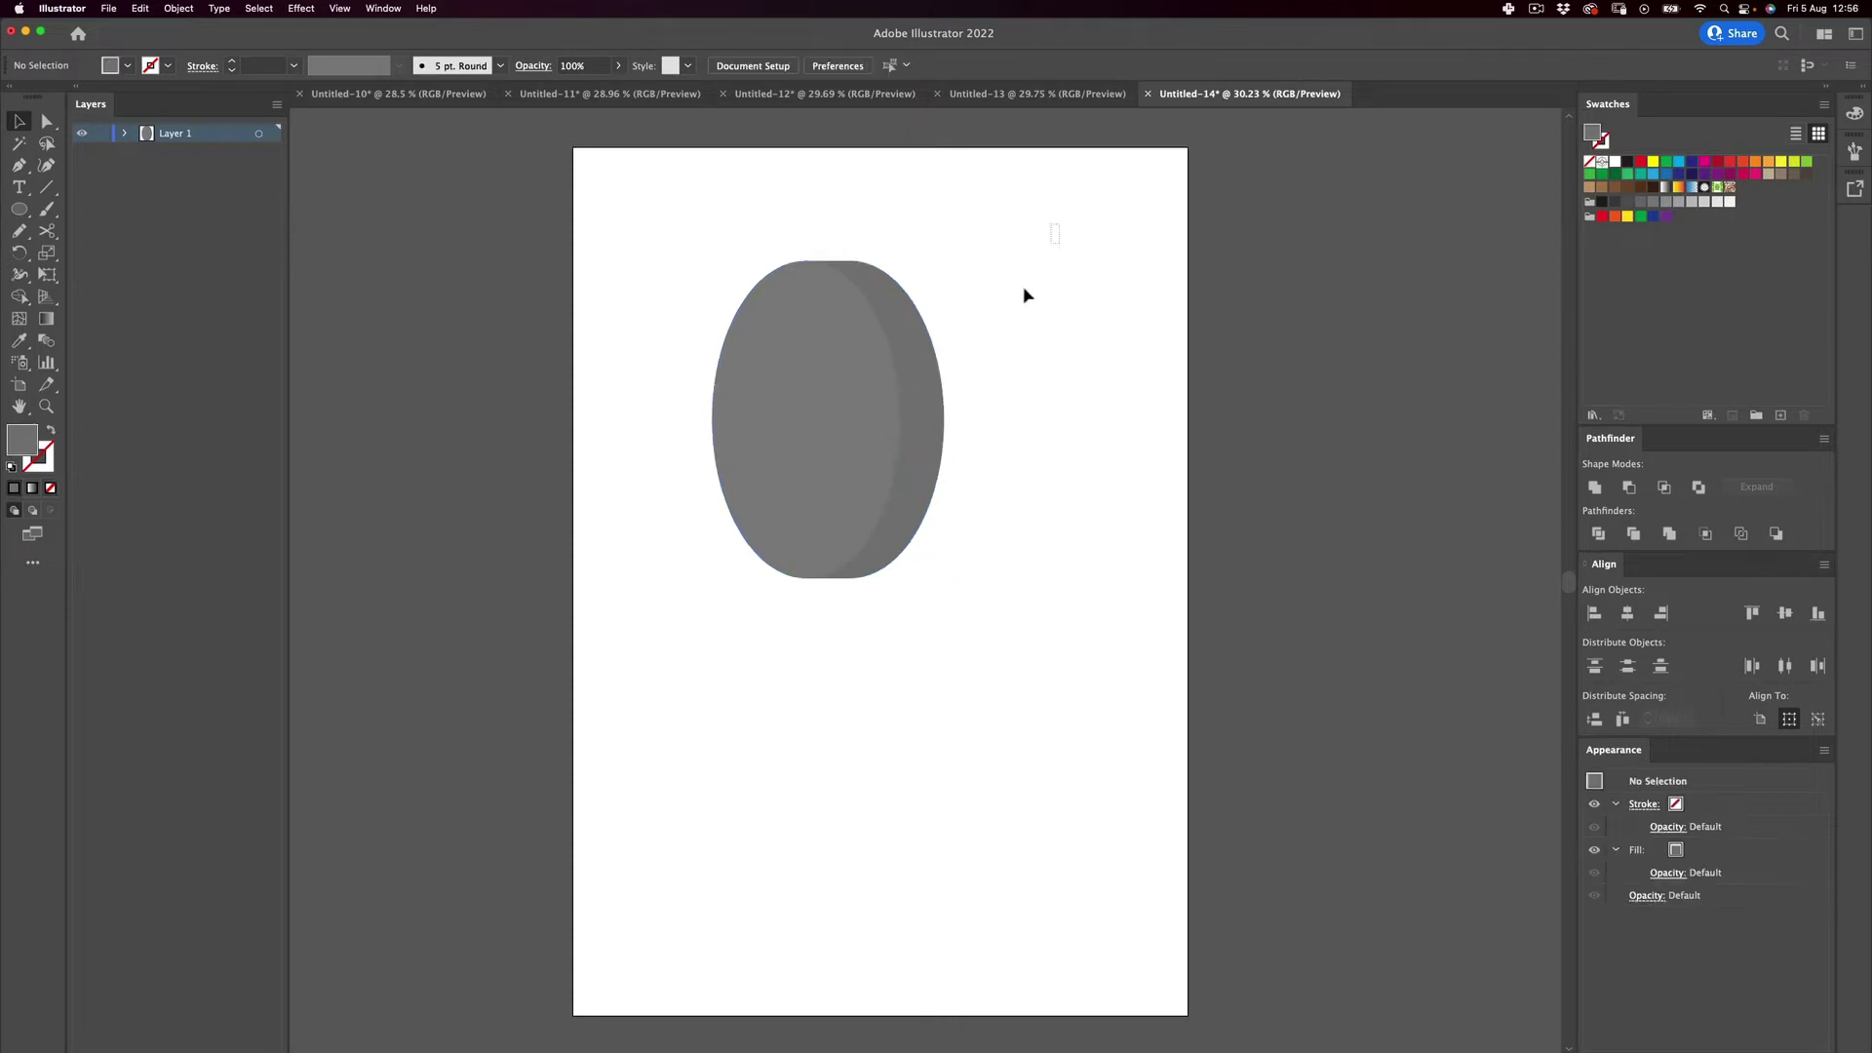
Move both disc pieces together to about X 854 px, Y 721 px, and open the Pop Art swatch library beside the artwork.
drag(1056, 234, 725, 644)
drag(848, 430, 890, 414)
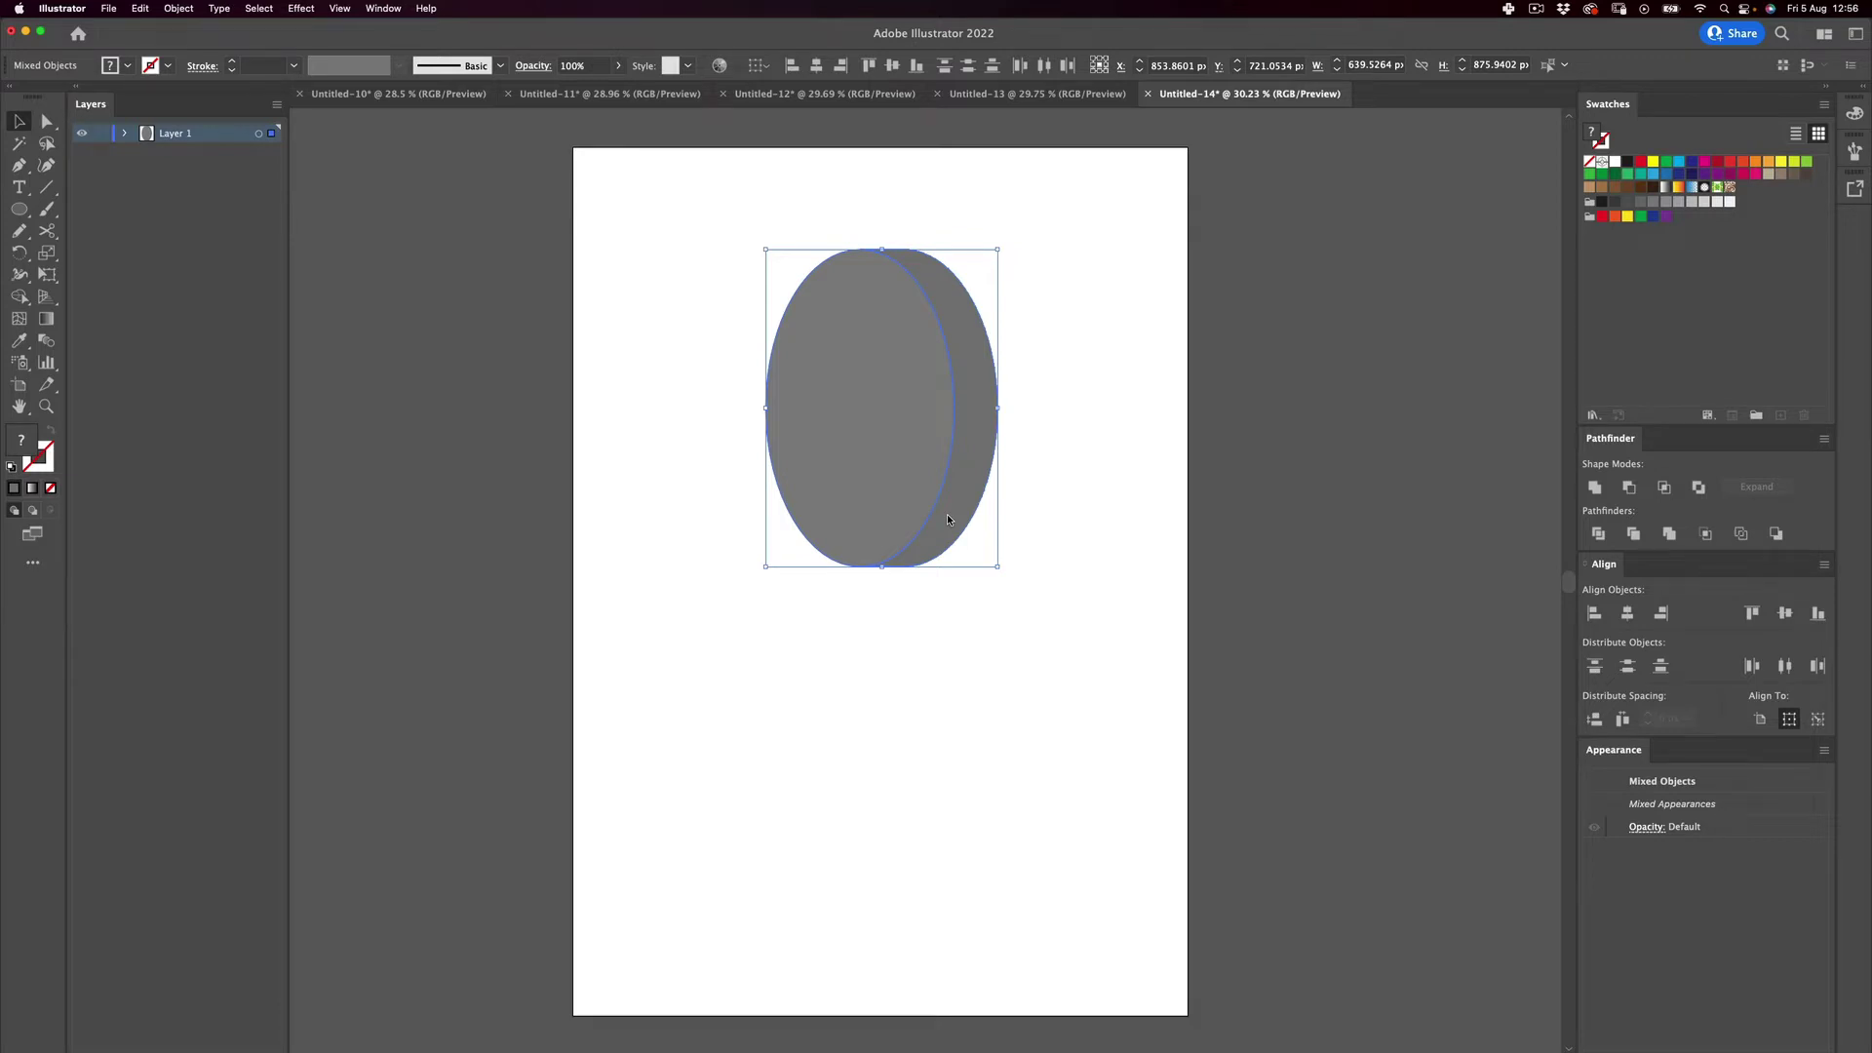
click(383, 8)
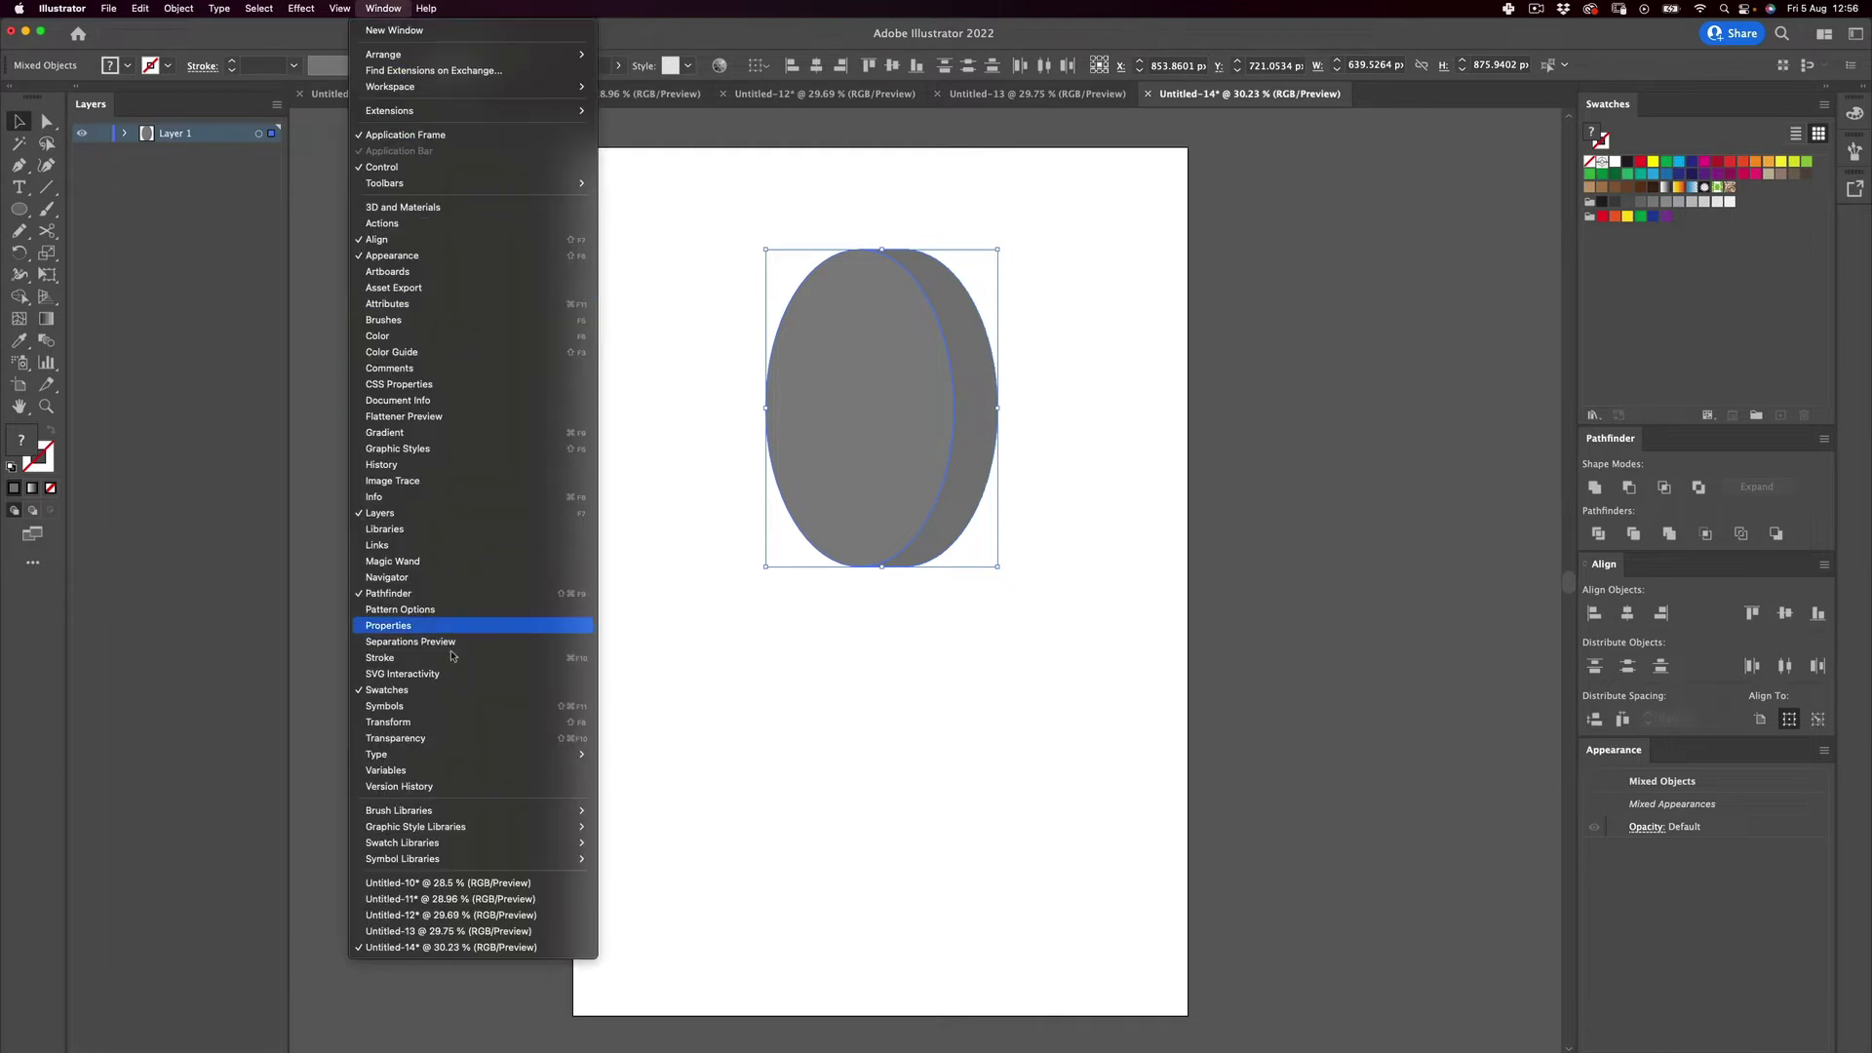
mouse_move(489, 842)
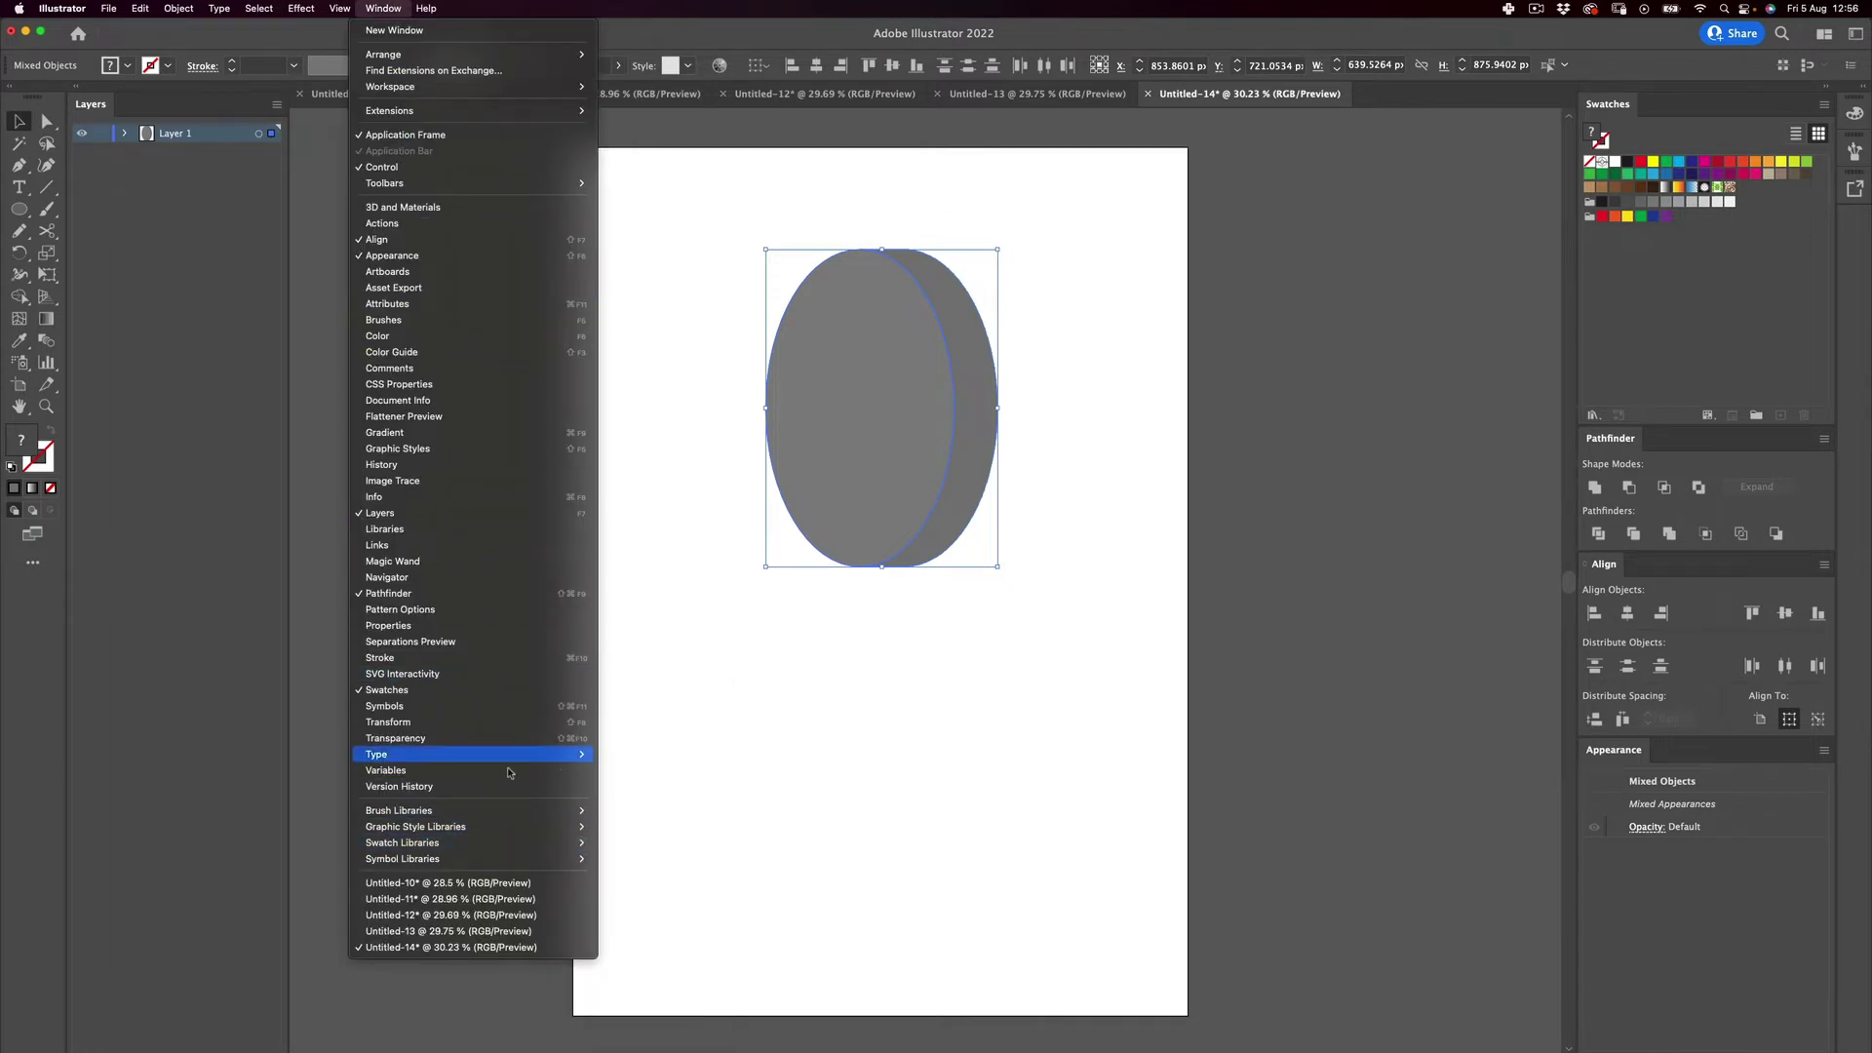
mouse_move(685, 676)
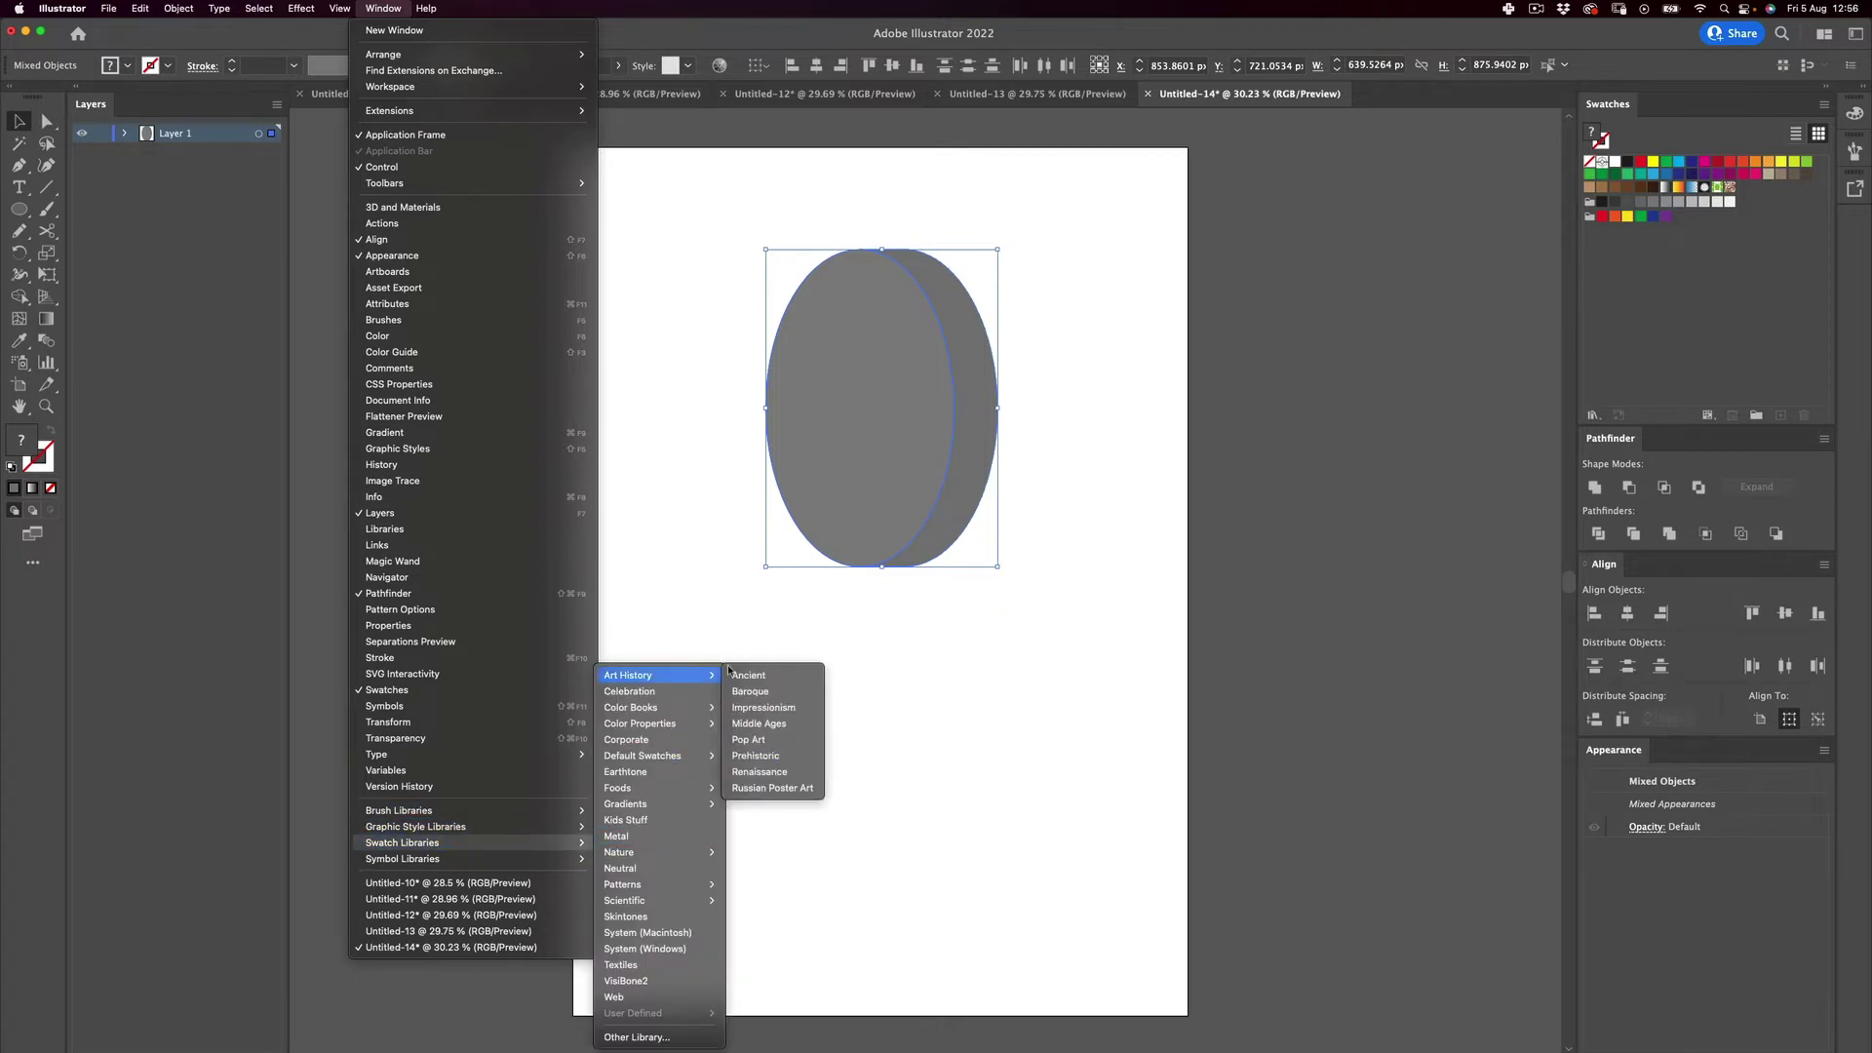
click(760, 740)
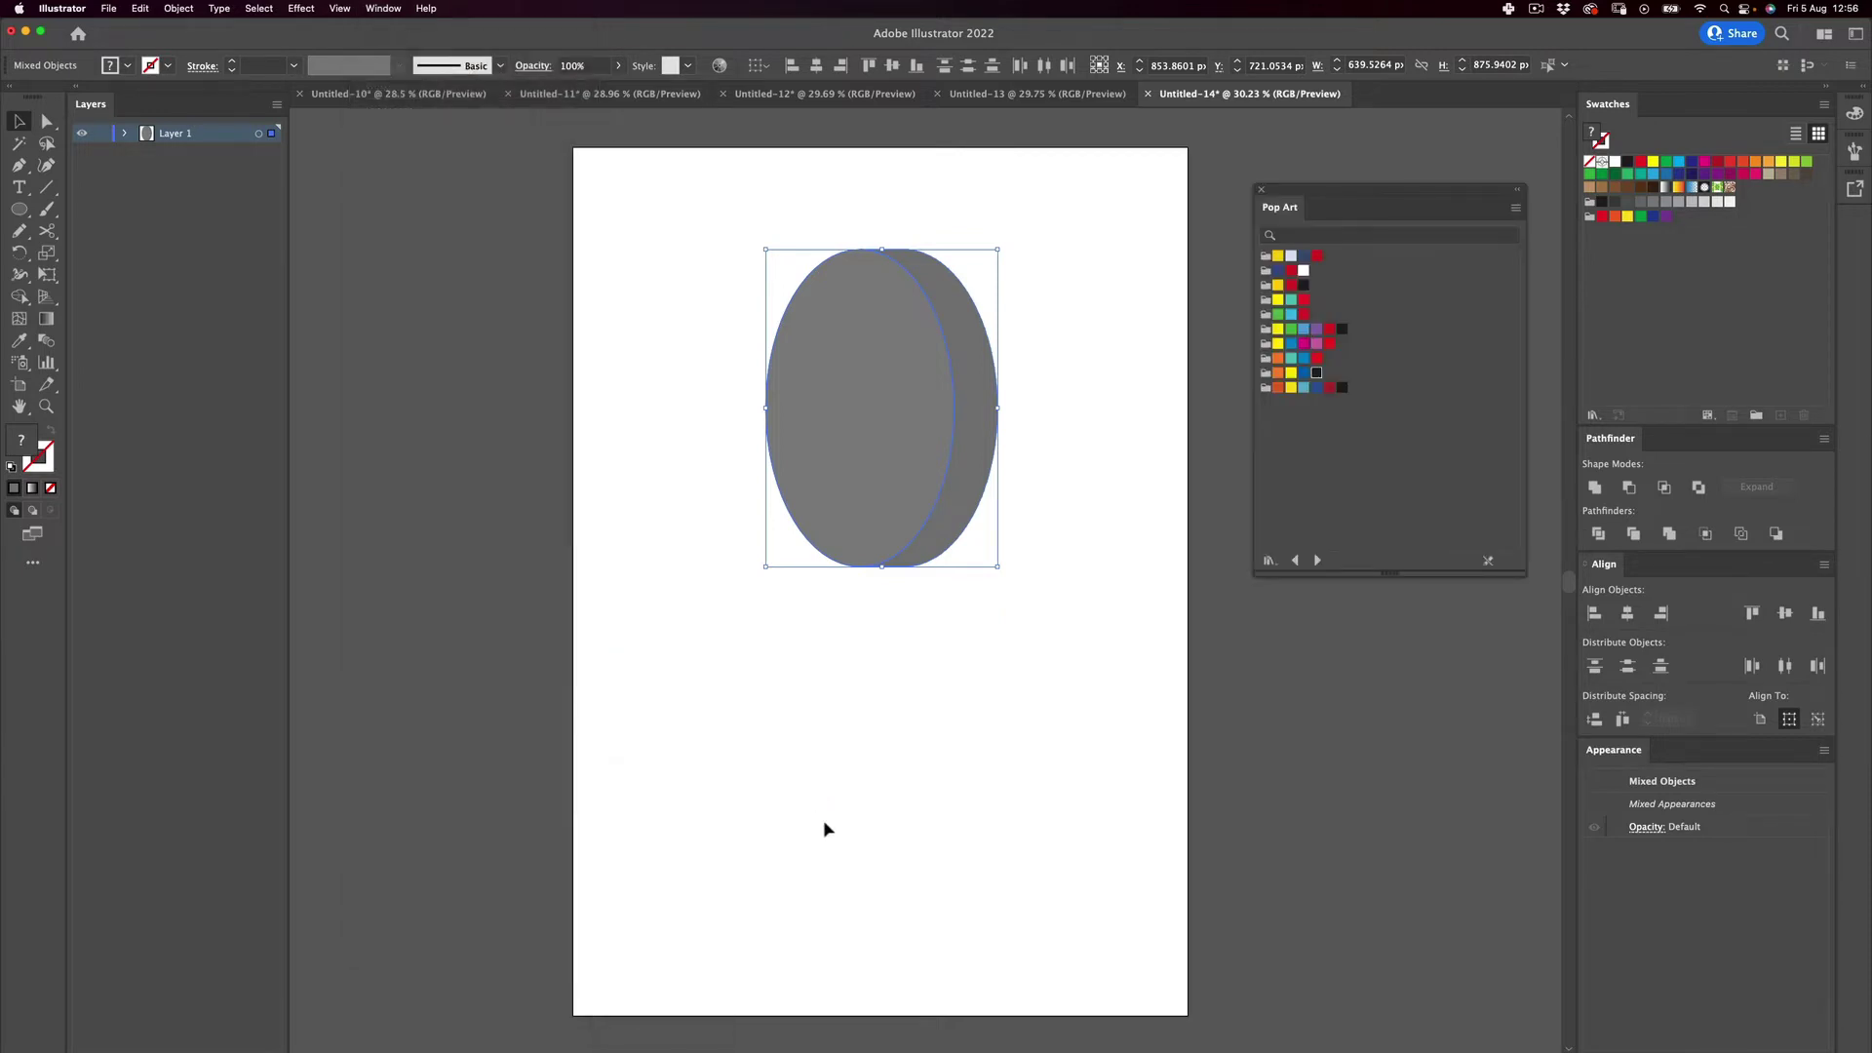
drag(1290, 199, 1286, 193)
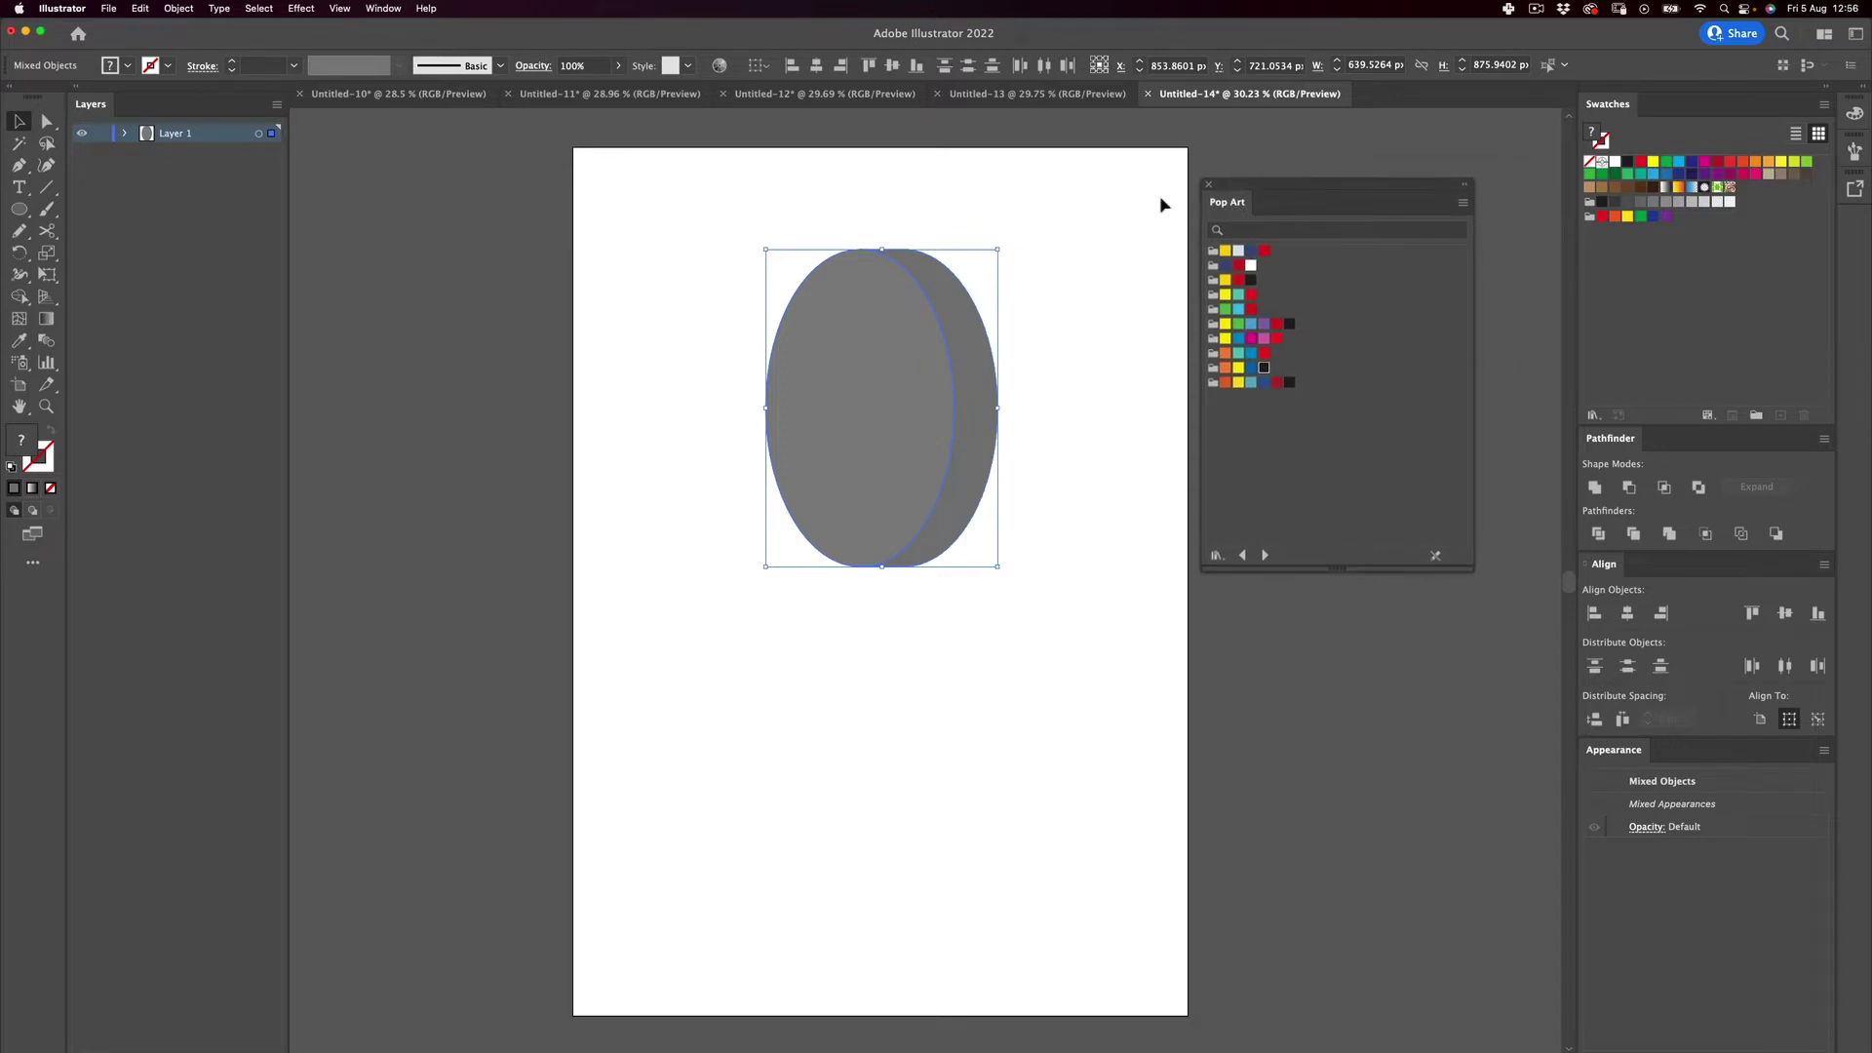
Shift the whole disc slightly up and to the left on the artboard and deselect it.
click(1051, 186)
click(890, 446)
drag(890, 446, 862, 434)
click(1019, 312)
Fill the disc's front face with a gradient and change its type to freeform, keeping the gradient settings clear of the disc.
click(865, 381)
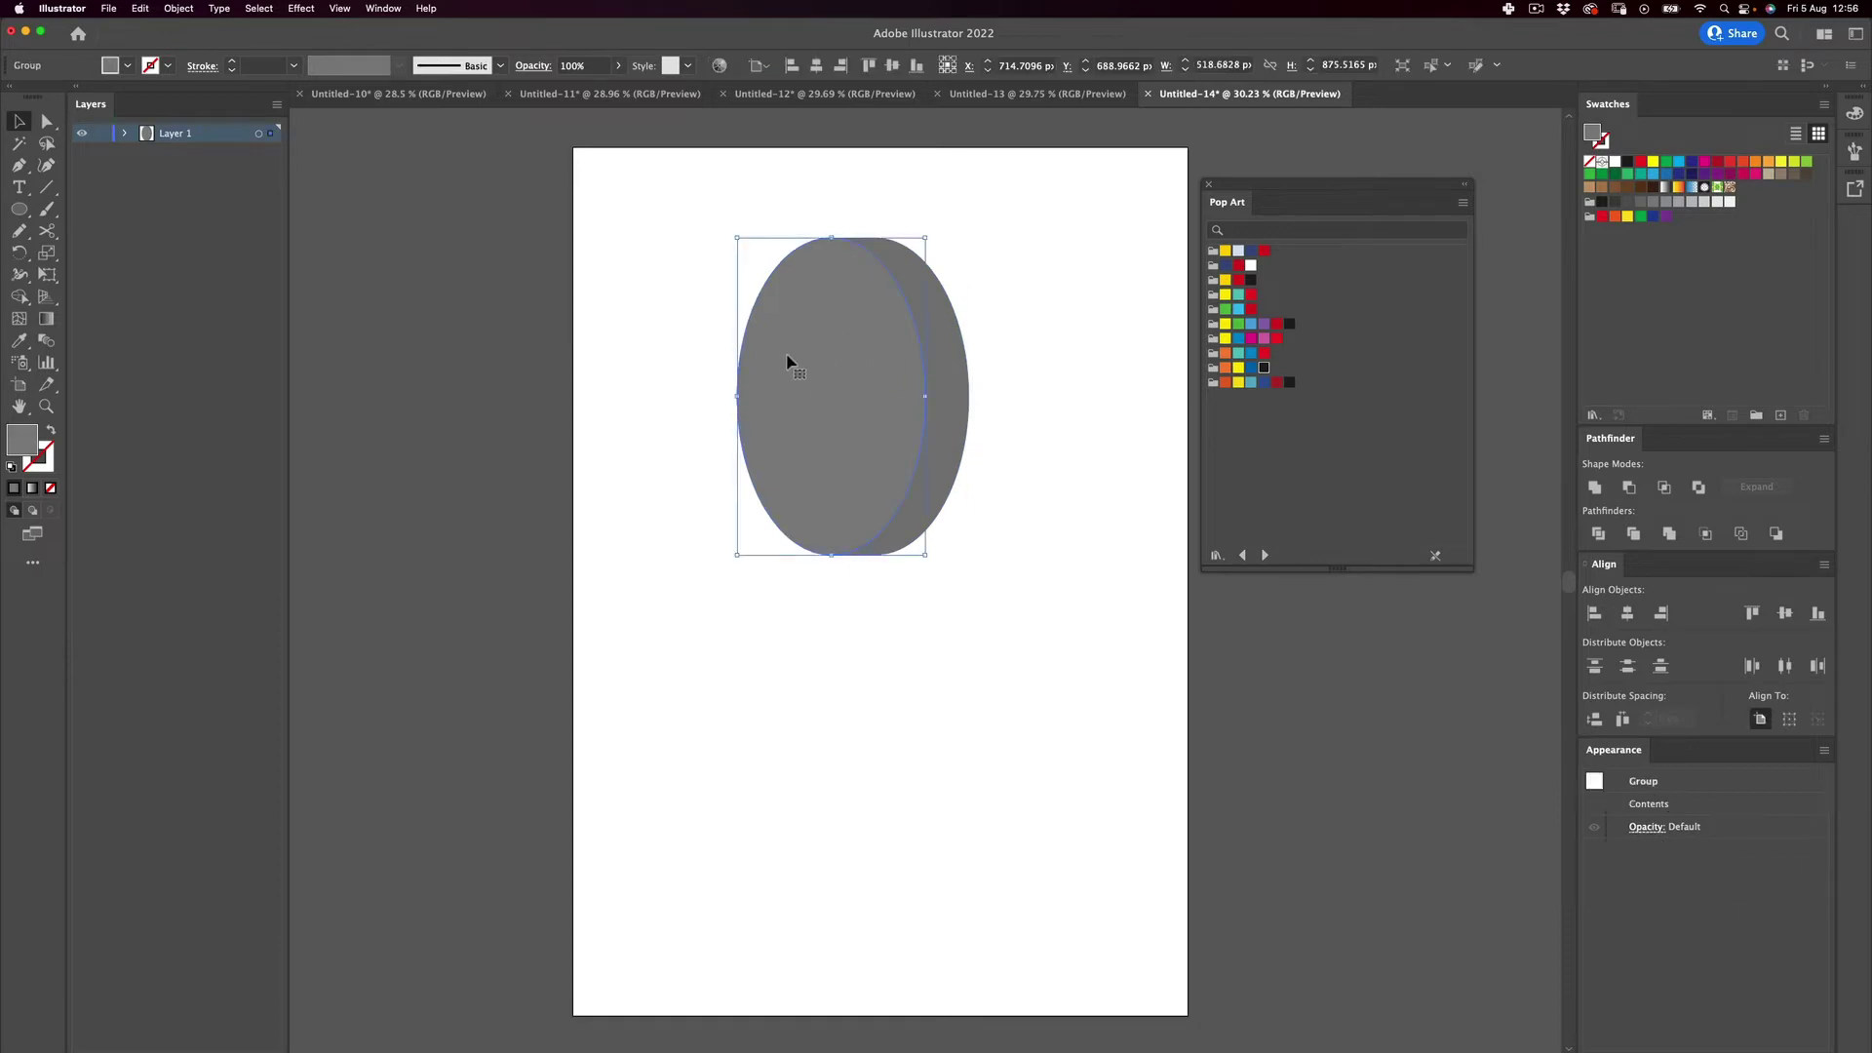
mouse_move(788, 363)
mouse_down()
mouse_move(753, 369)
mouse_move(788, 362)
mouse_up()
click(32, 489)
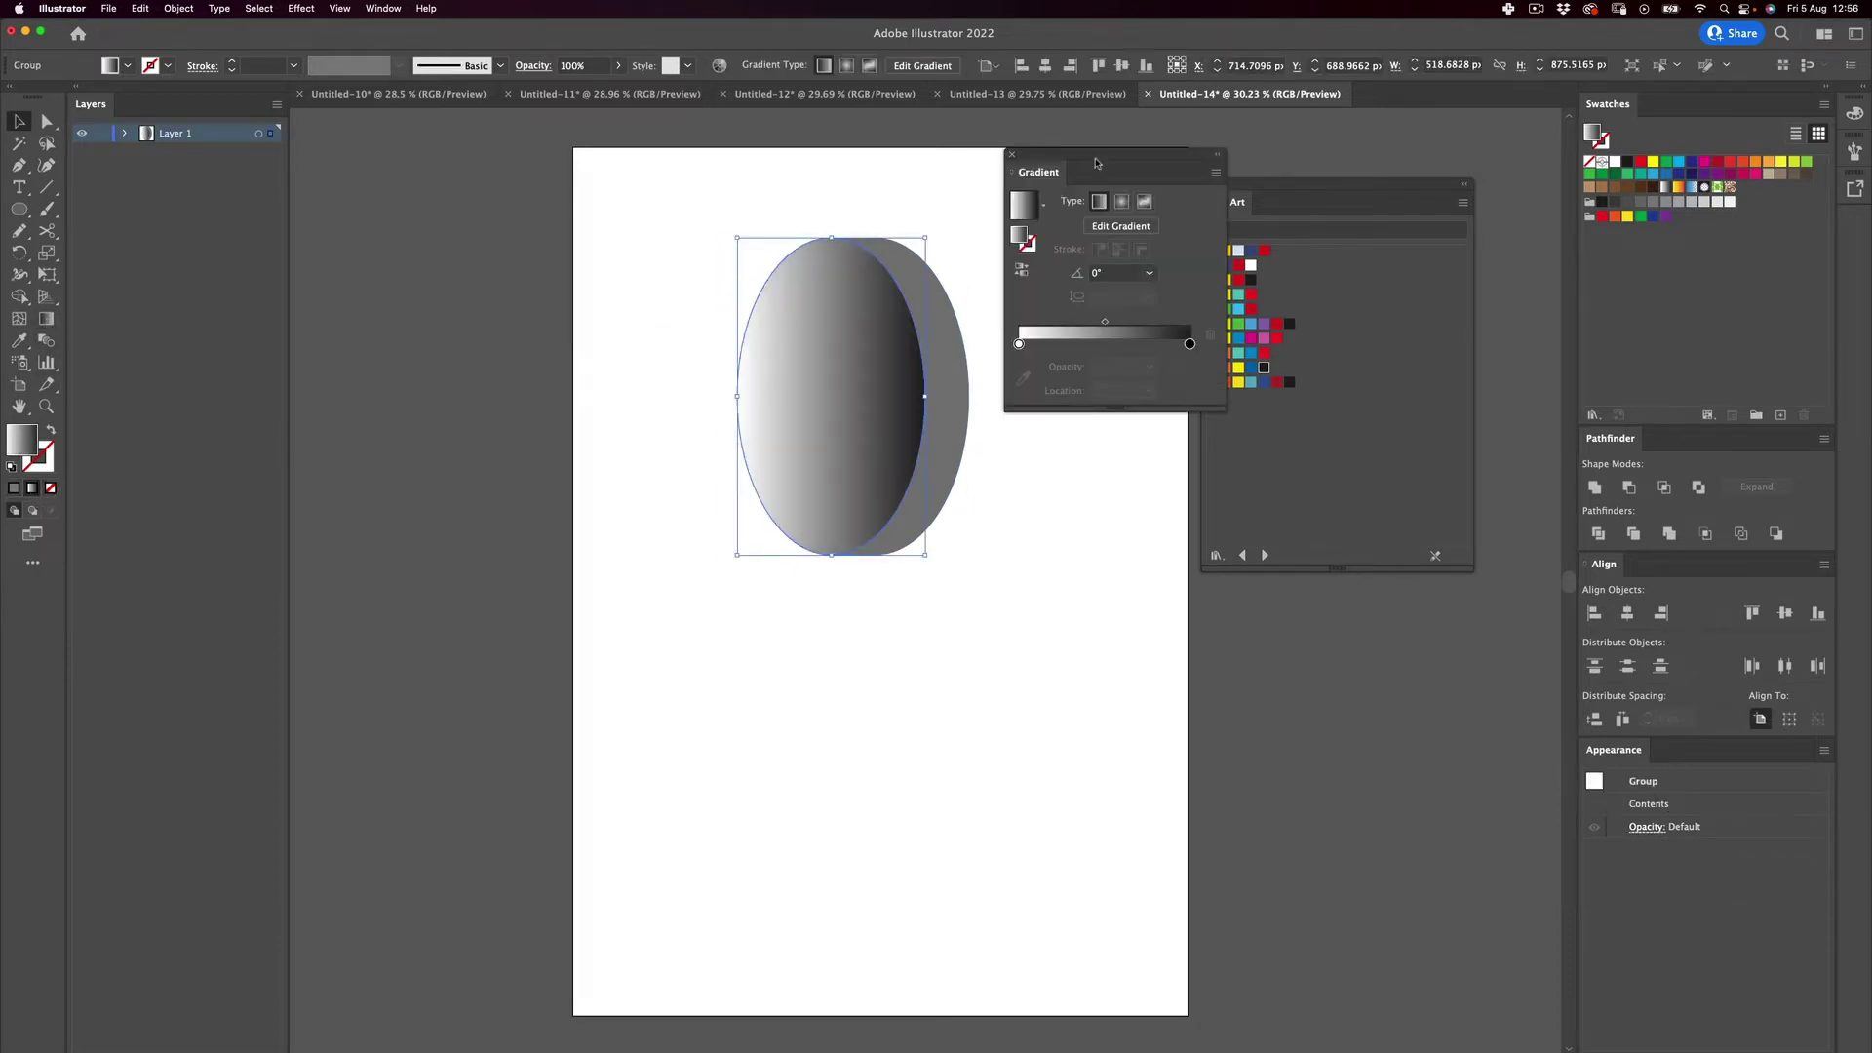
drag(1097, 162, 1027, 608)
click(1078, 649)
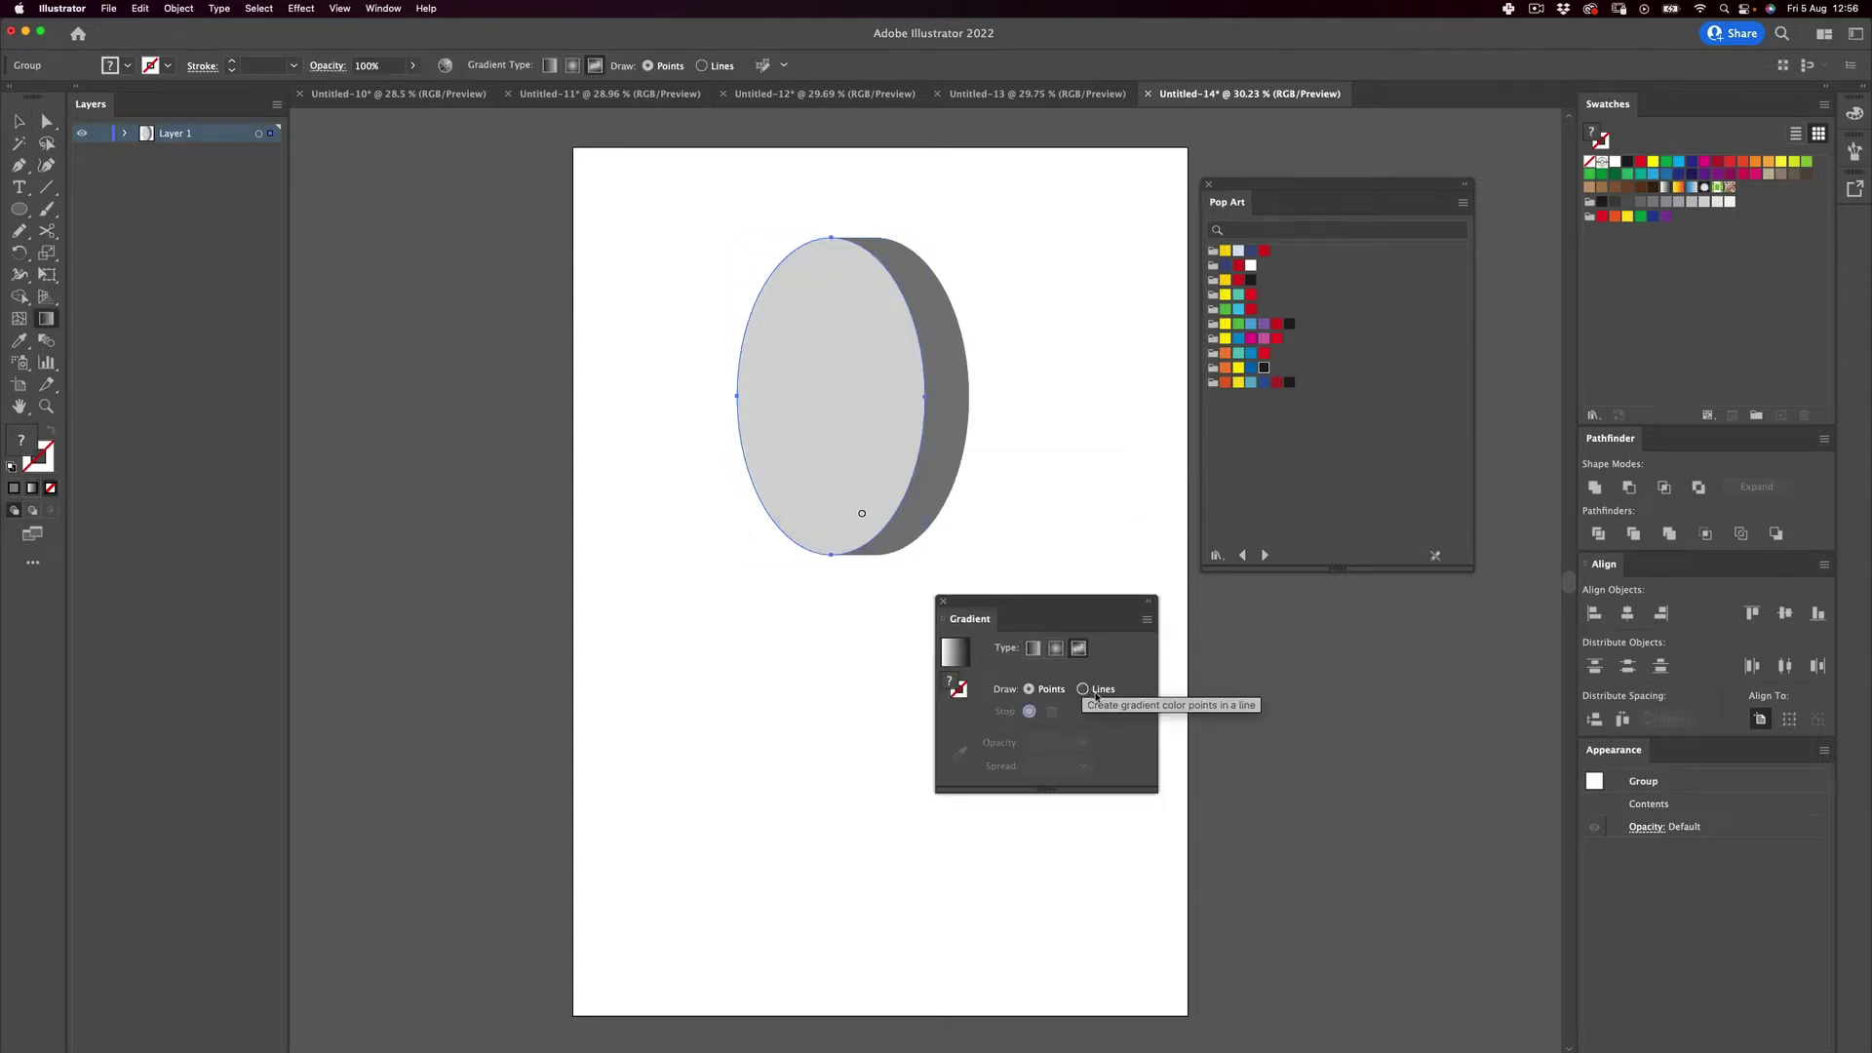
Try a Lines-mode freeform gradient with five color stops across the front face, and remove those stops again.
click(1084, 690)
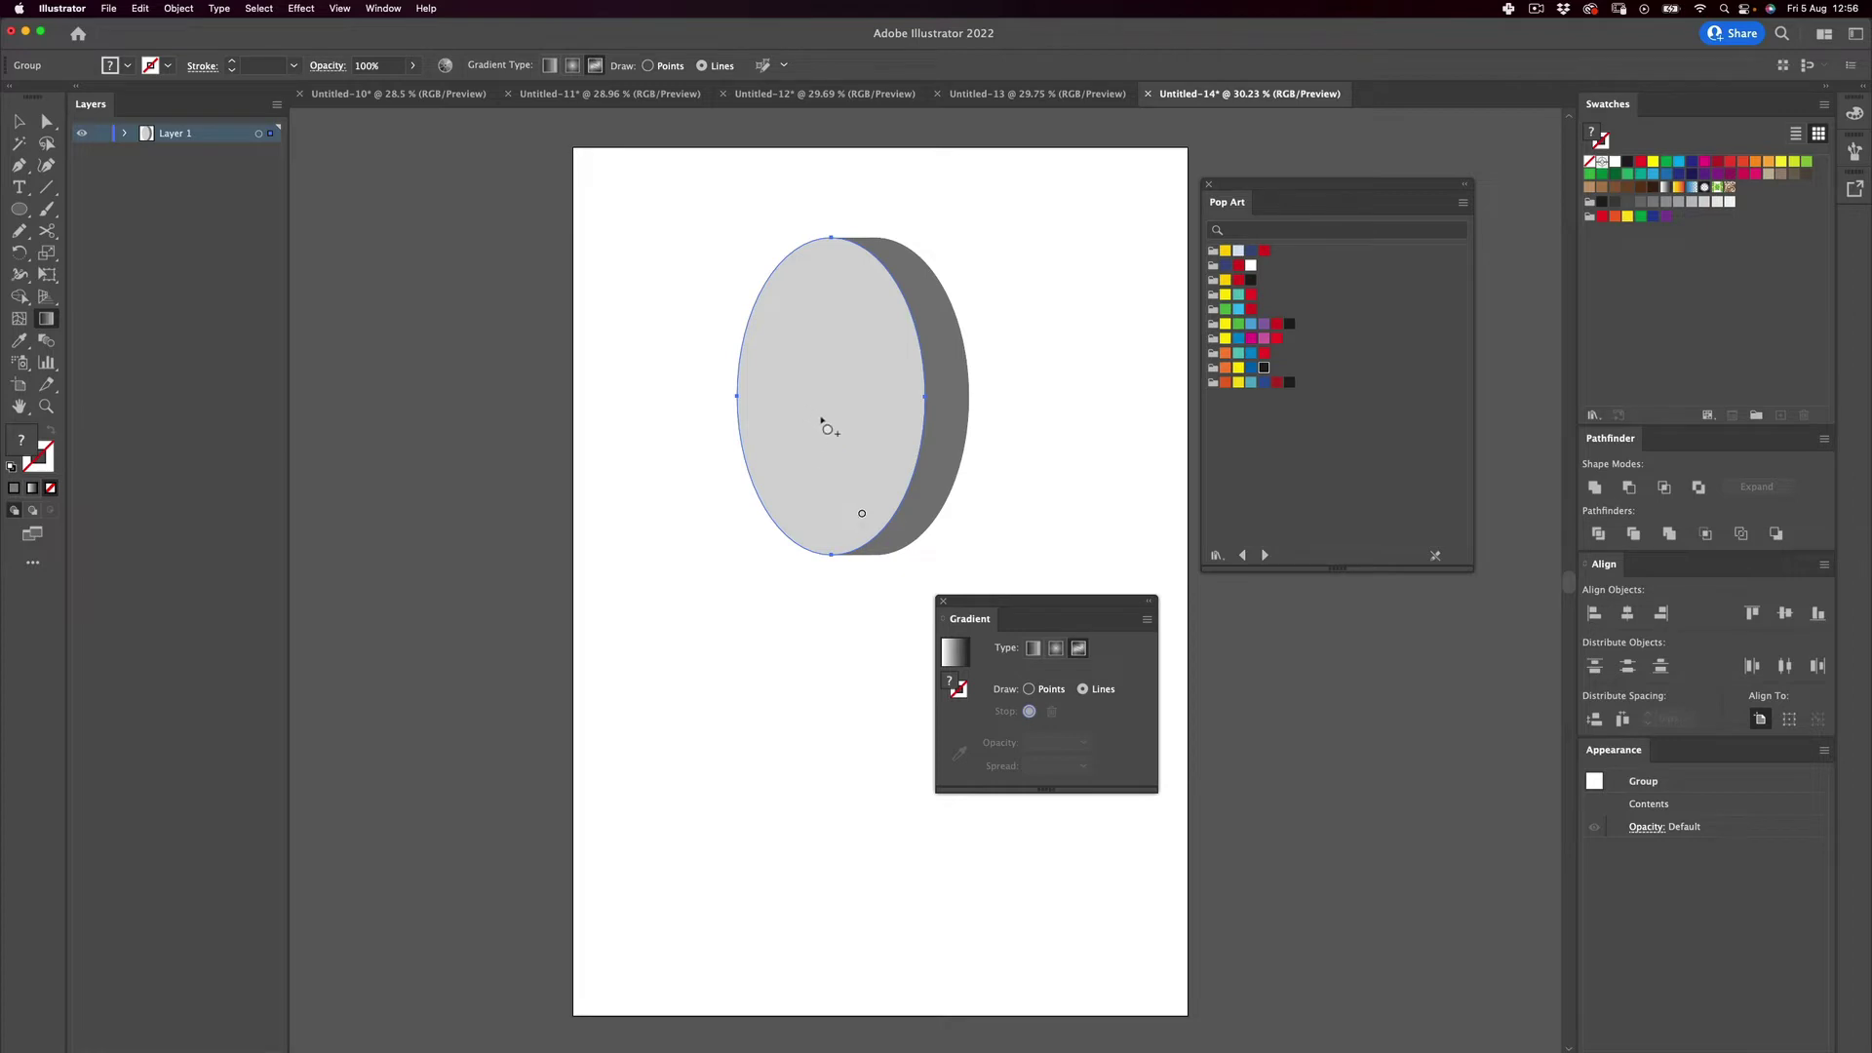
click(821, 412)
click(869, 333)
click(874, 468)
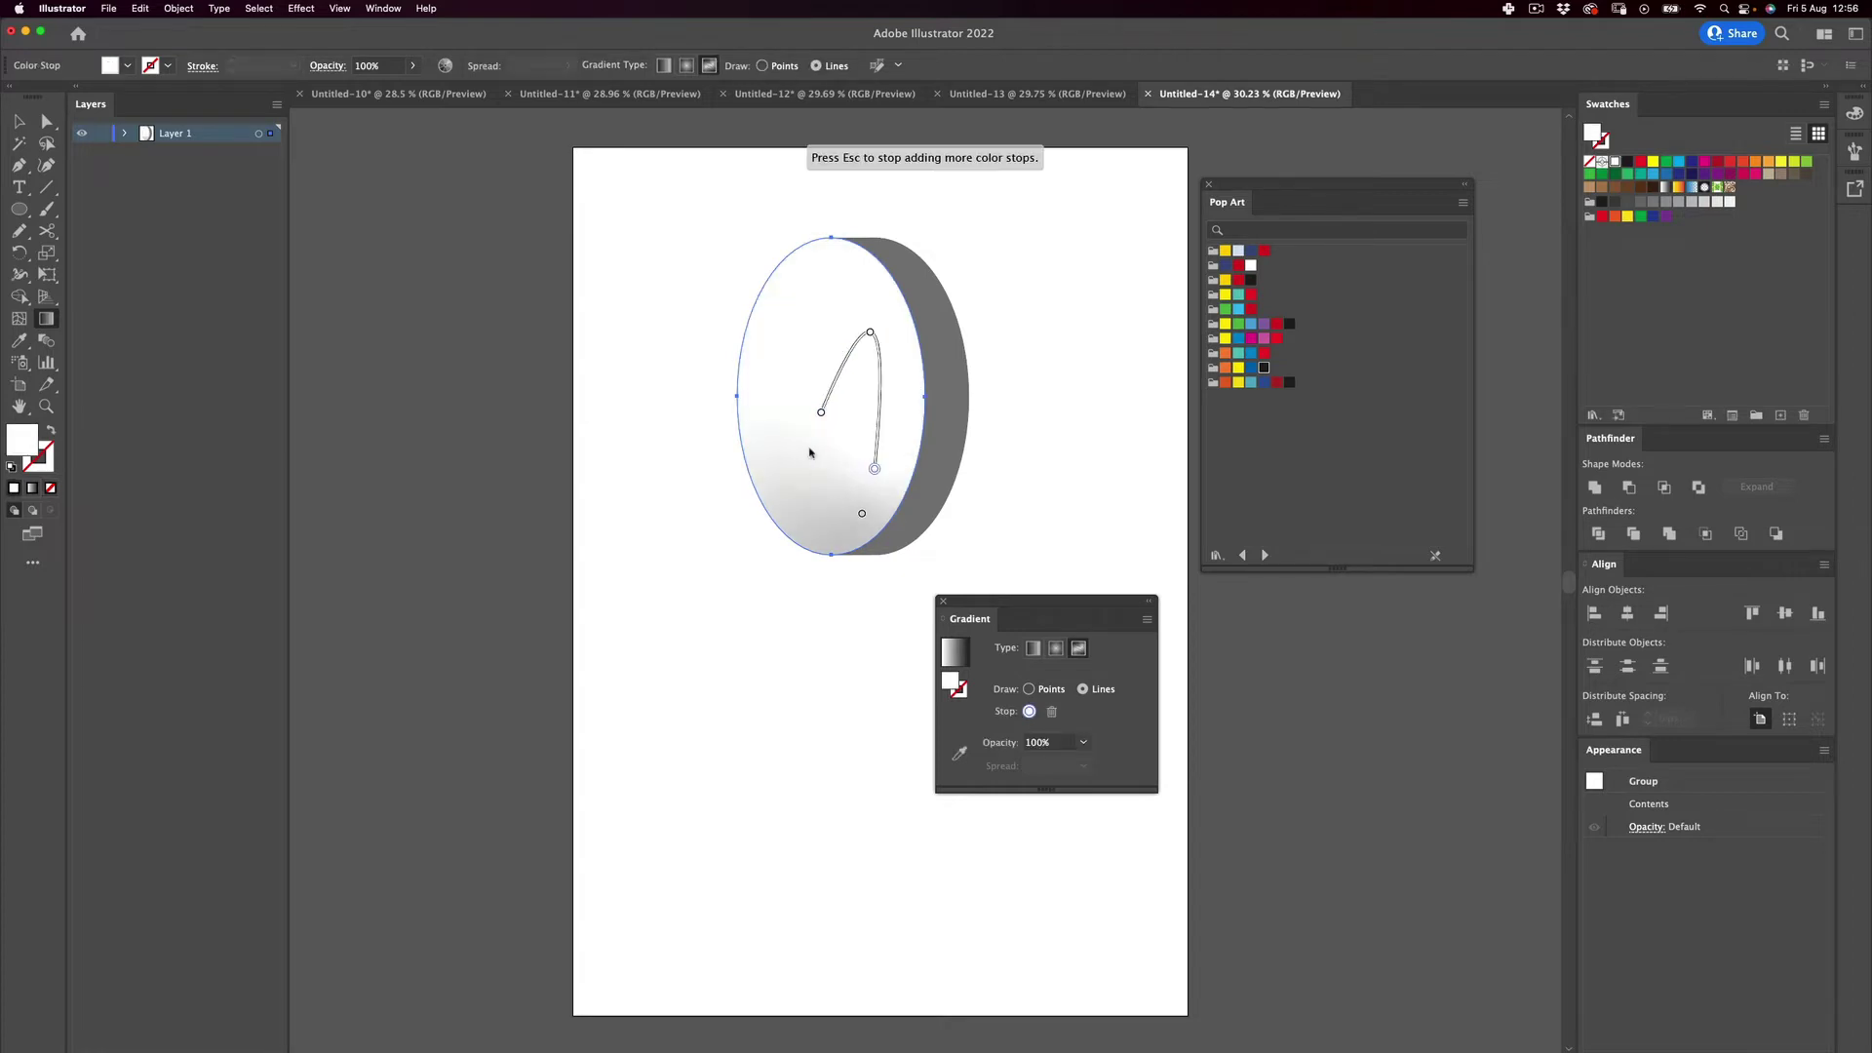
click(777, 448)
click(792, 297)
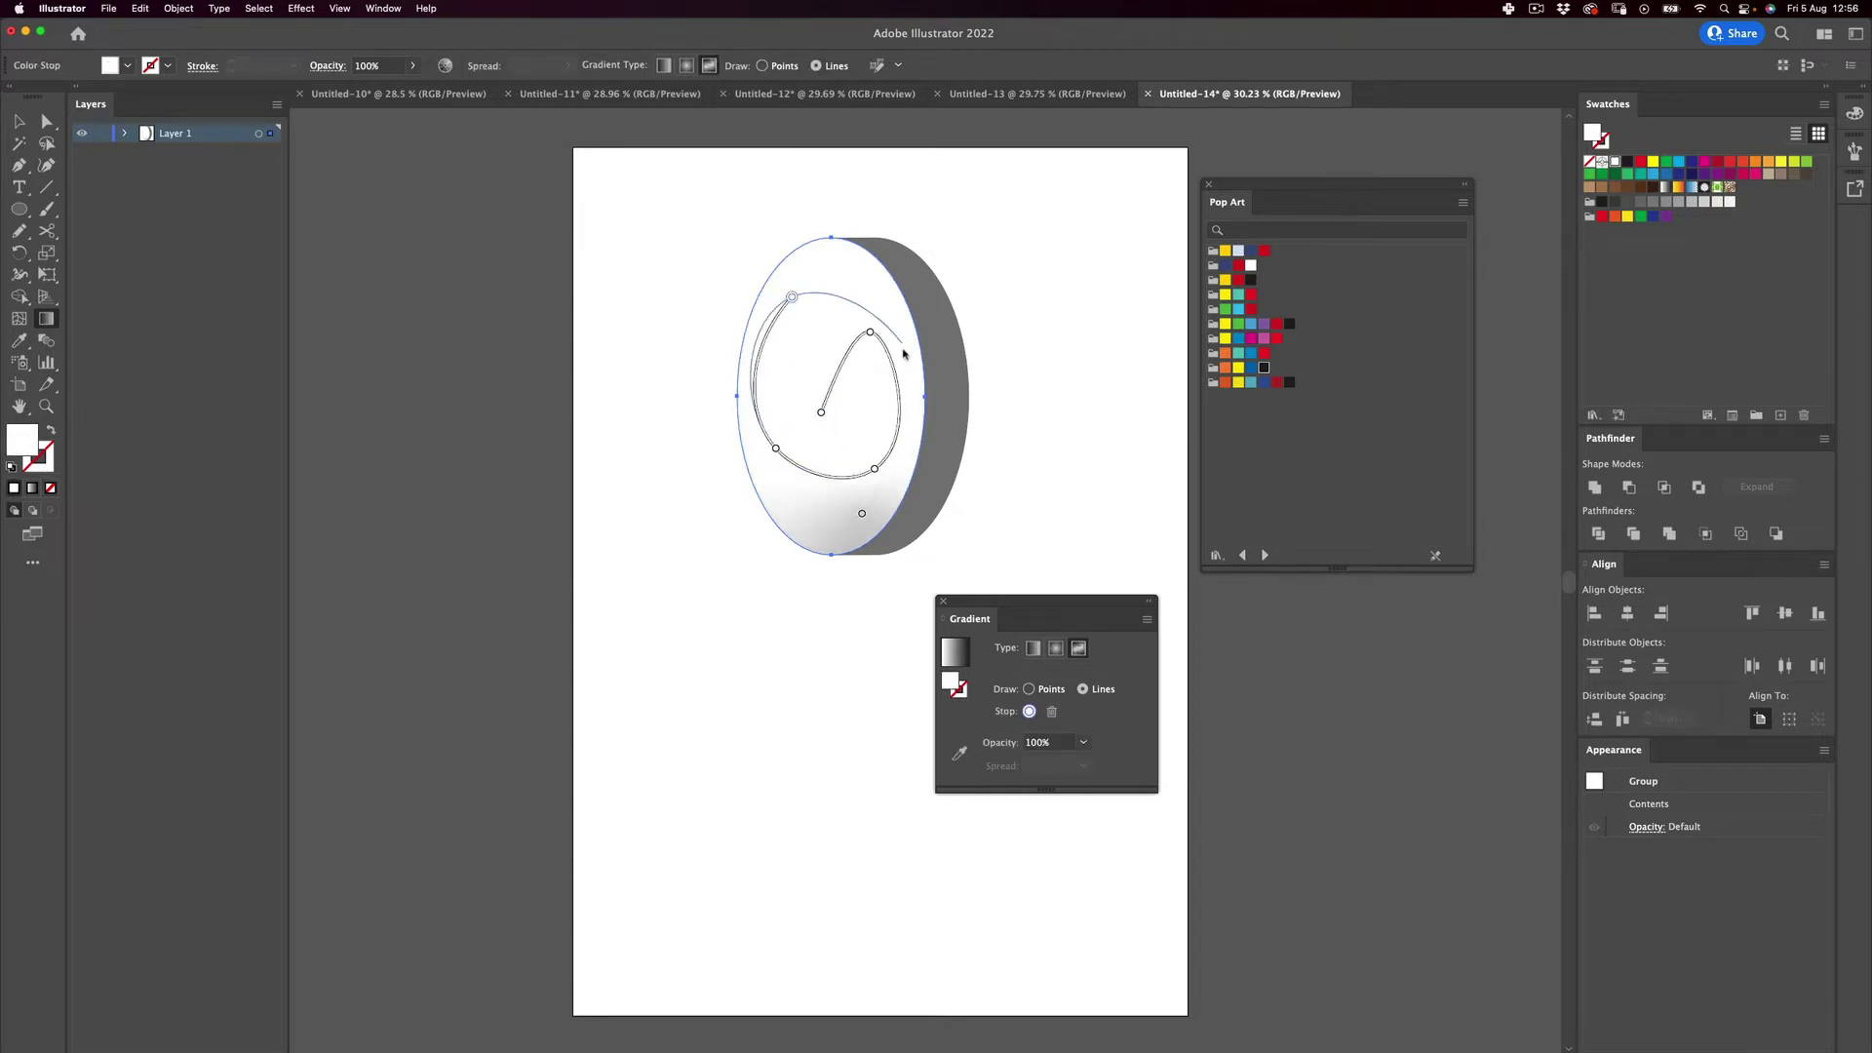
key(Delete)
key(super+z)
key(super+z)
key(super+z)
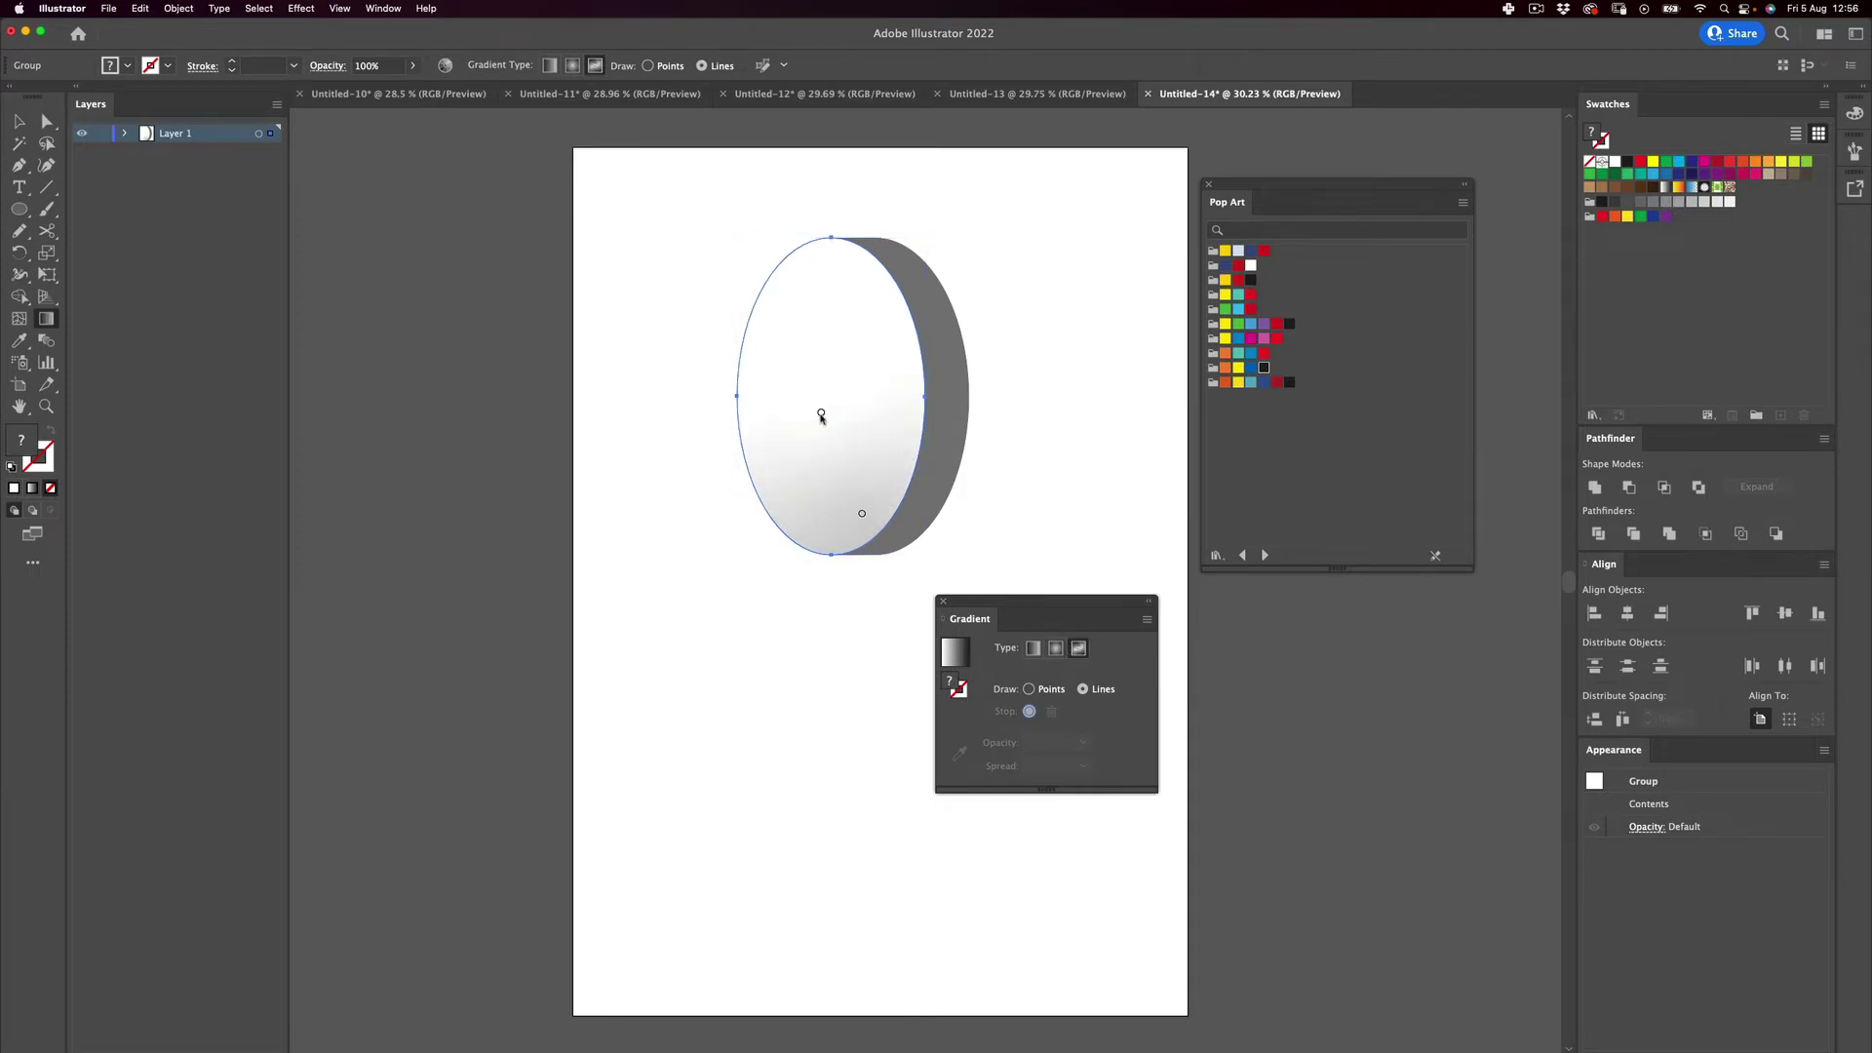
click(821, 411)
key(Delete)
Add a freeform gradient point near the front face's left edge and color it dark blue from the Pop Art swatches.
click(770, 434)
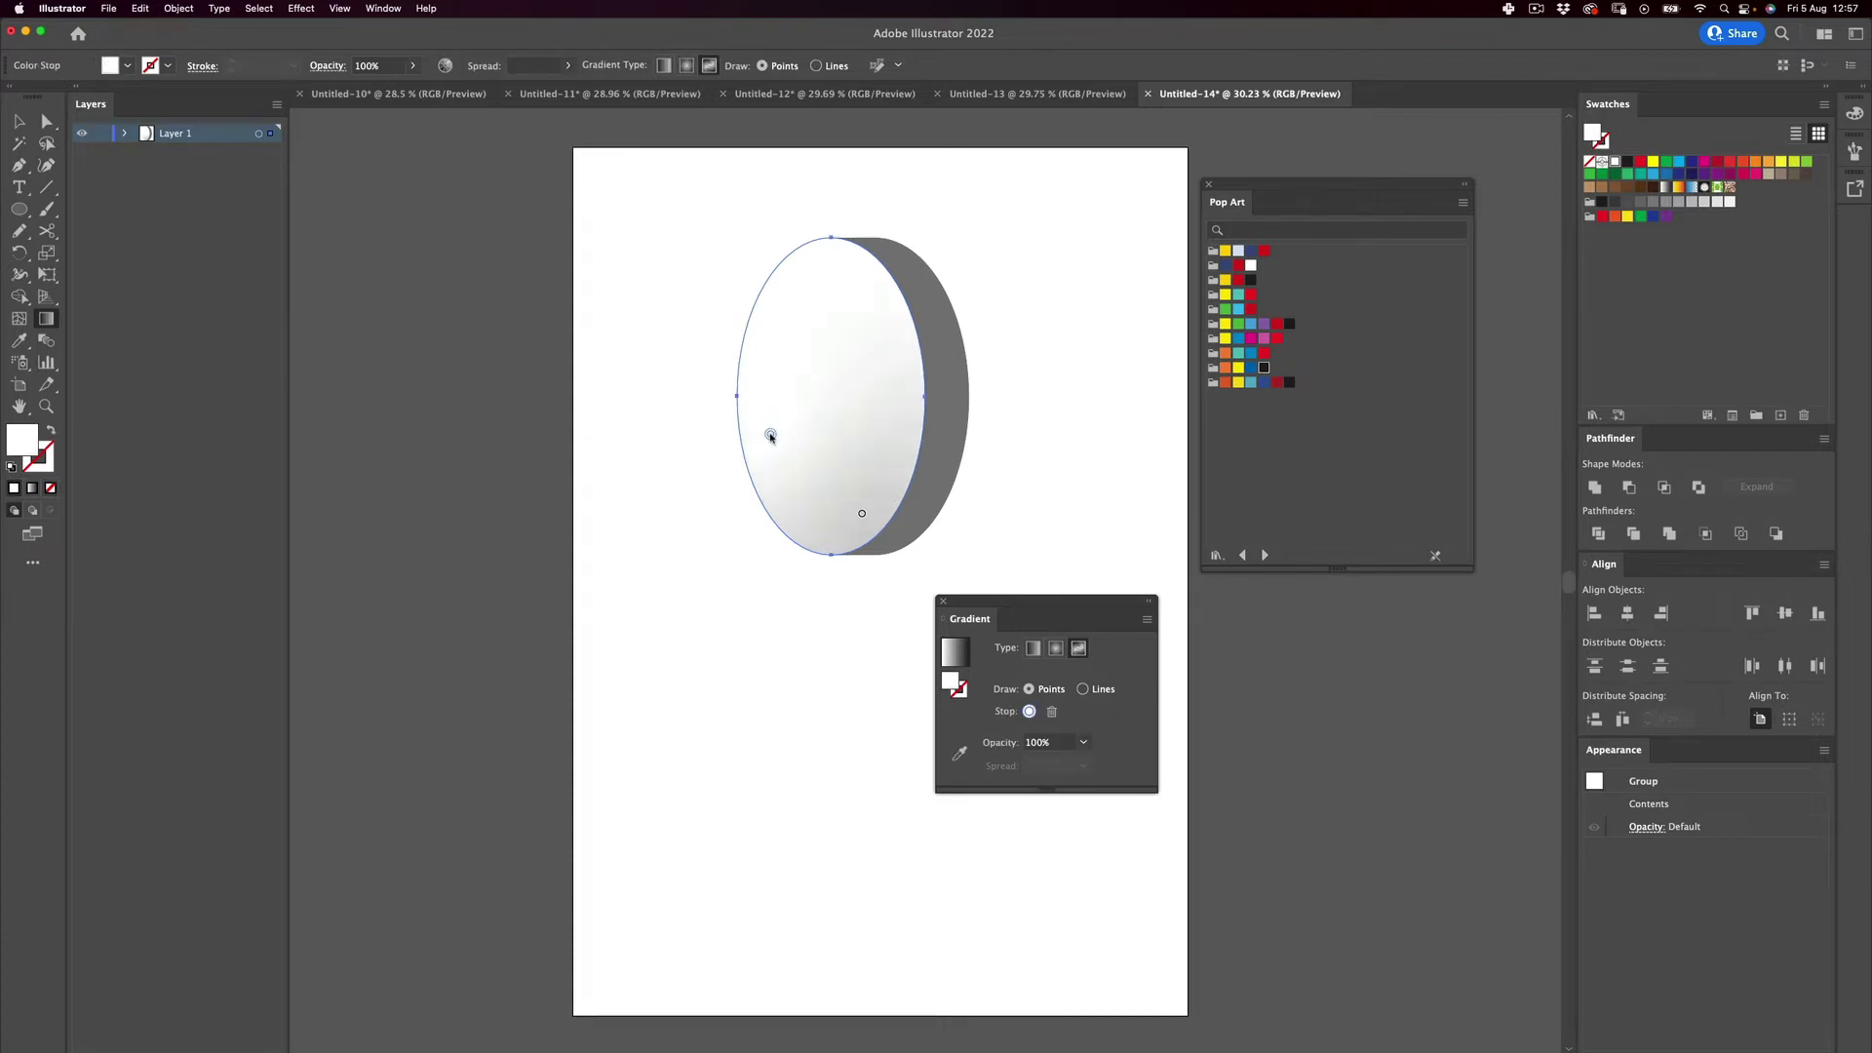
double_click(770, 434)
key(Escape)
click(1227, 266)
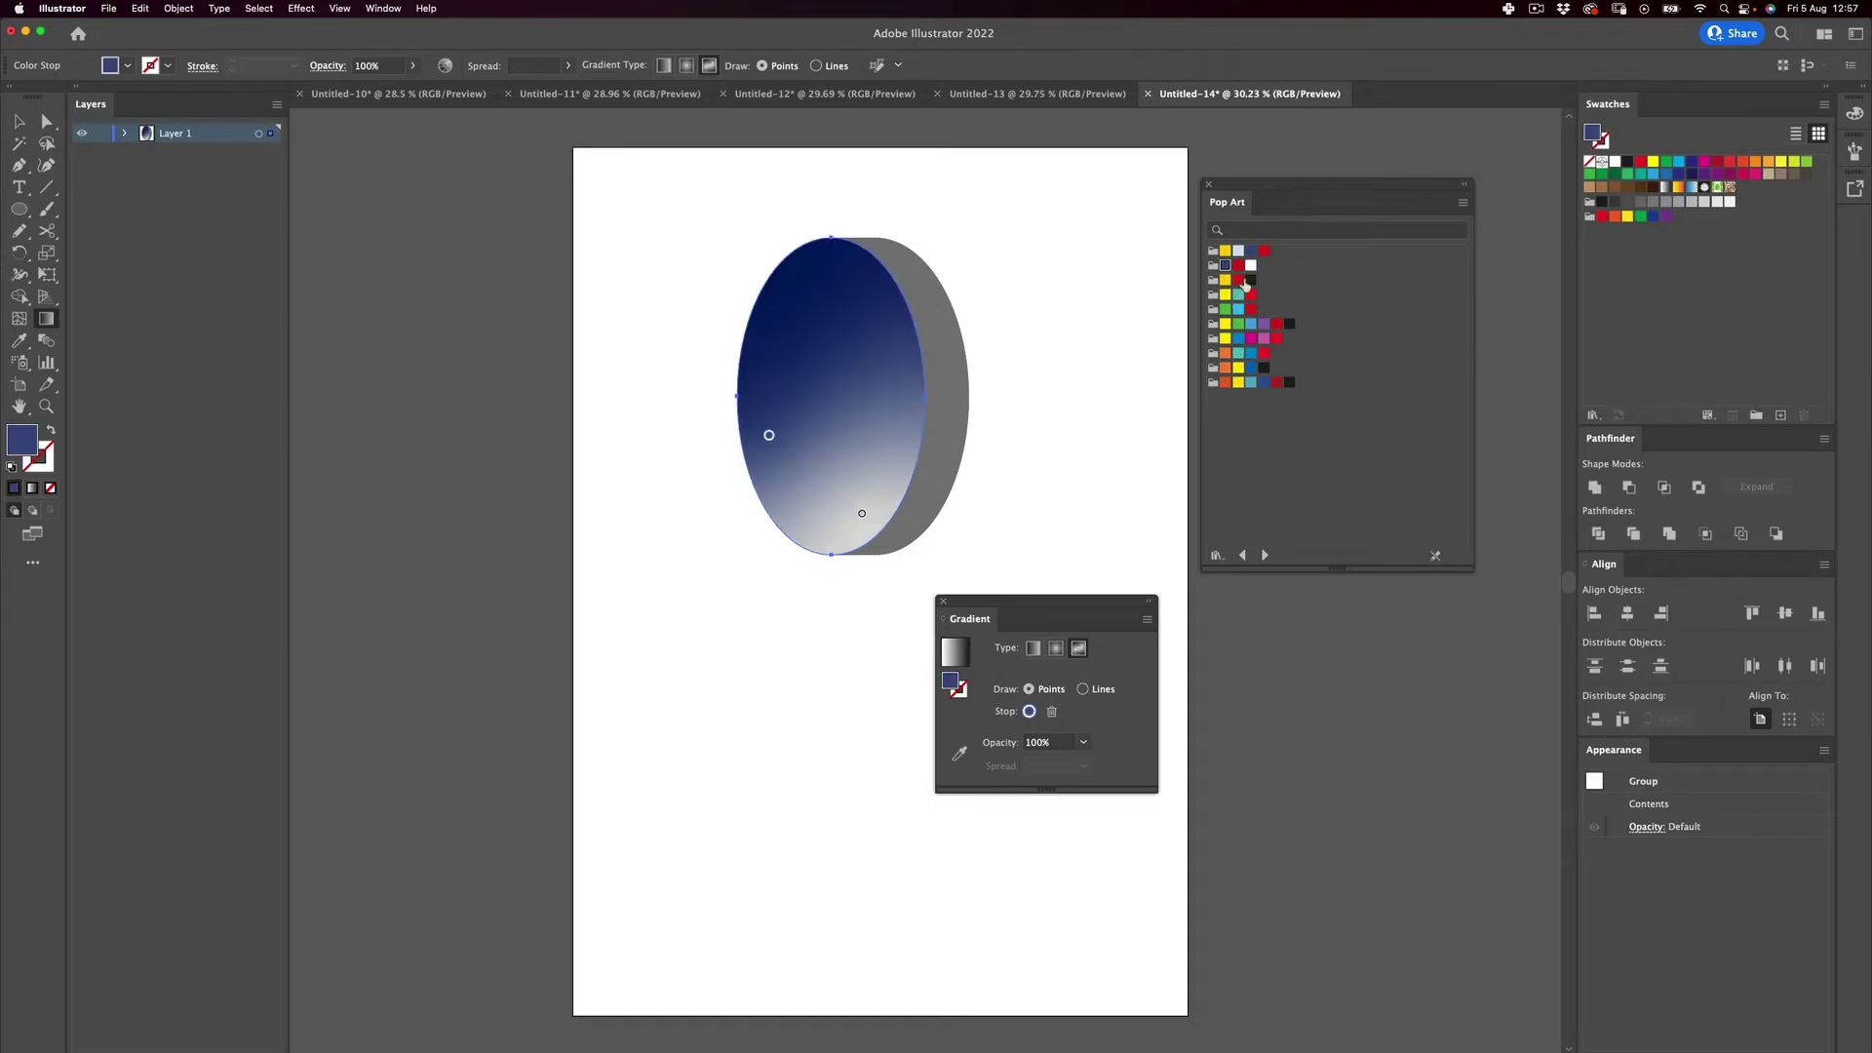
Recolor the front face's left gradient point magenta and add a purple point near the upper-left edge, both from the Pop Art swatches.
click(1251, 339)
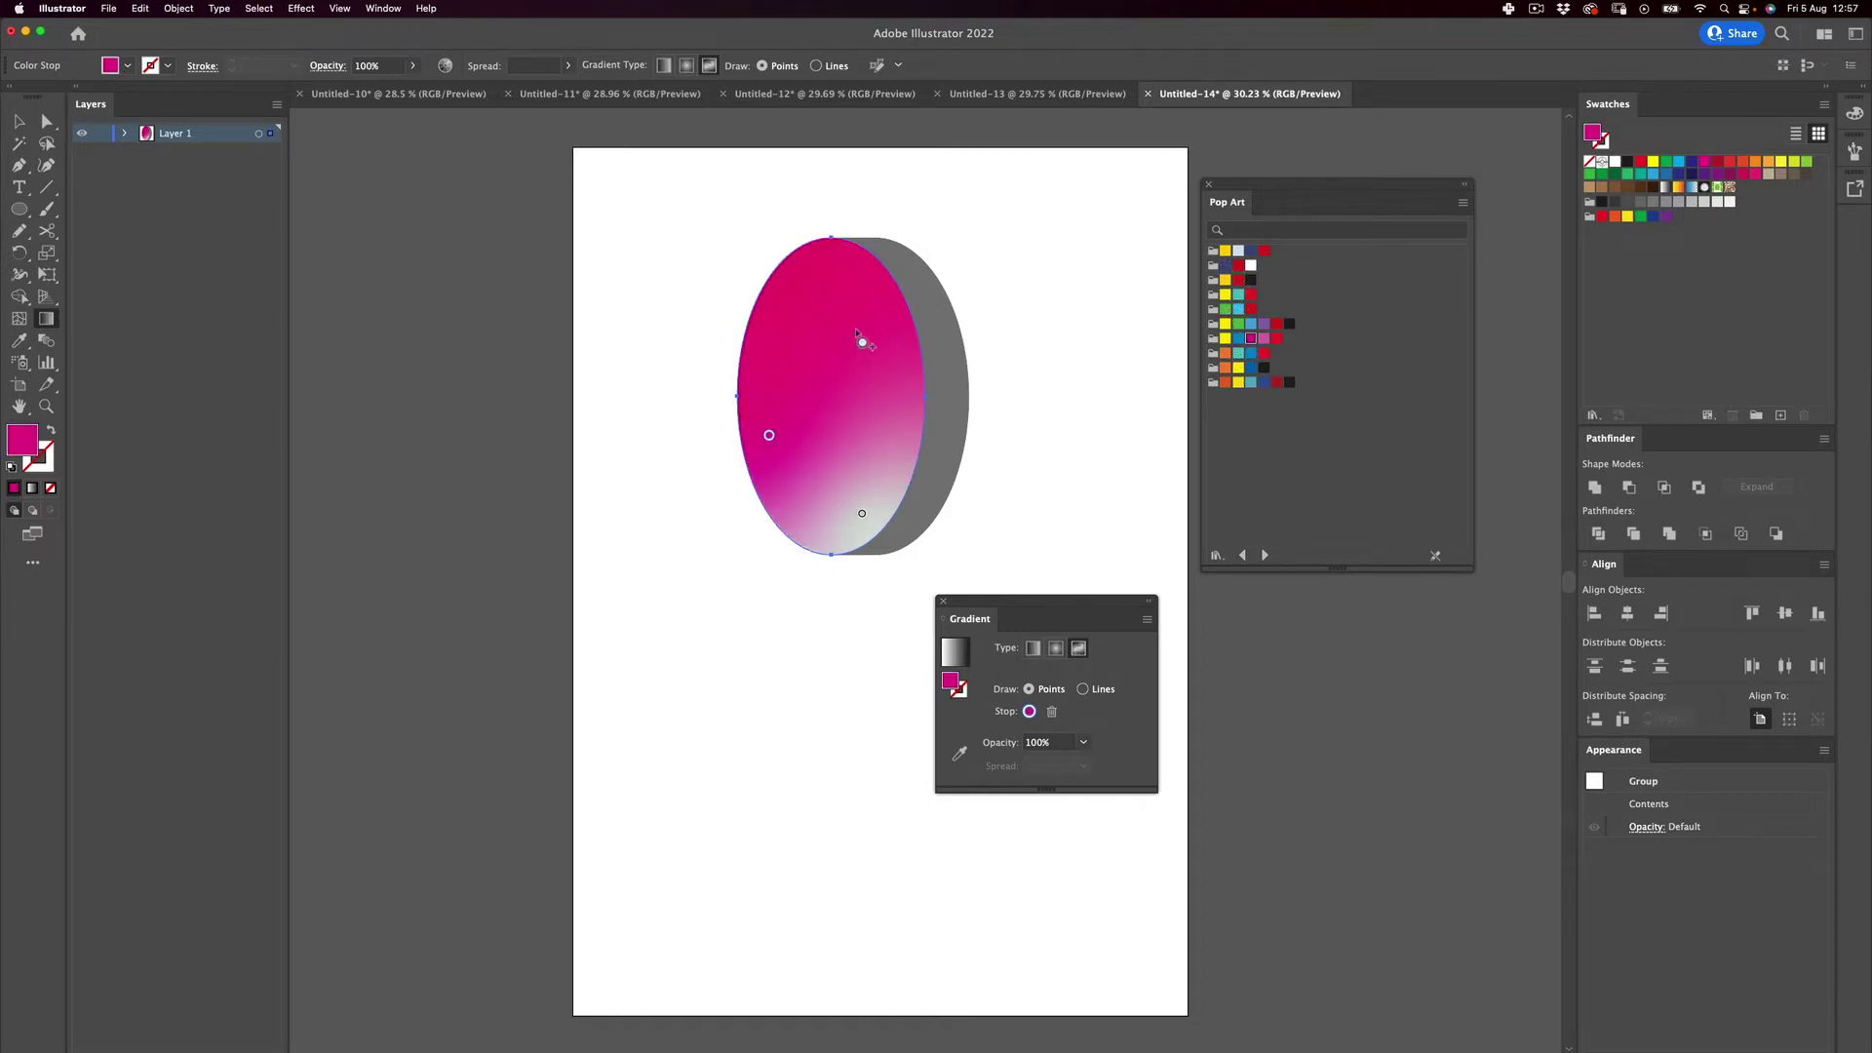
click(846, 296)
click(1264, 324)
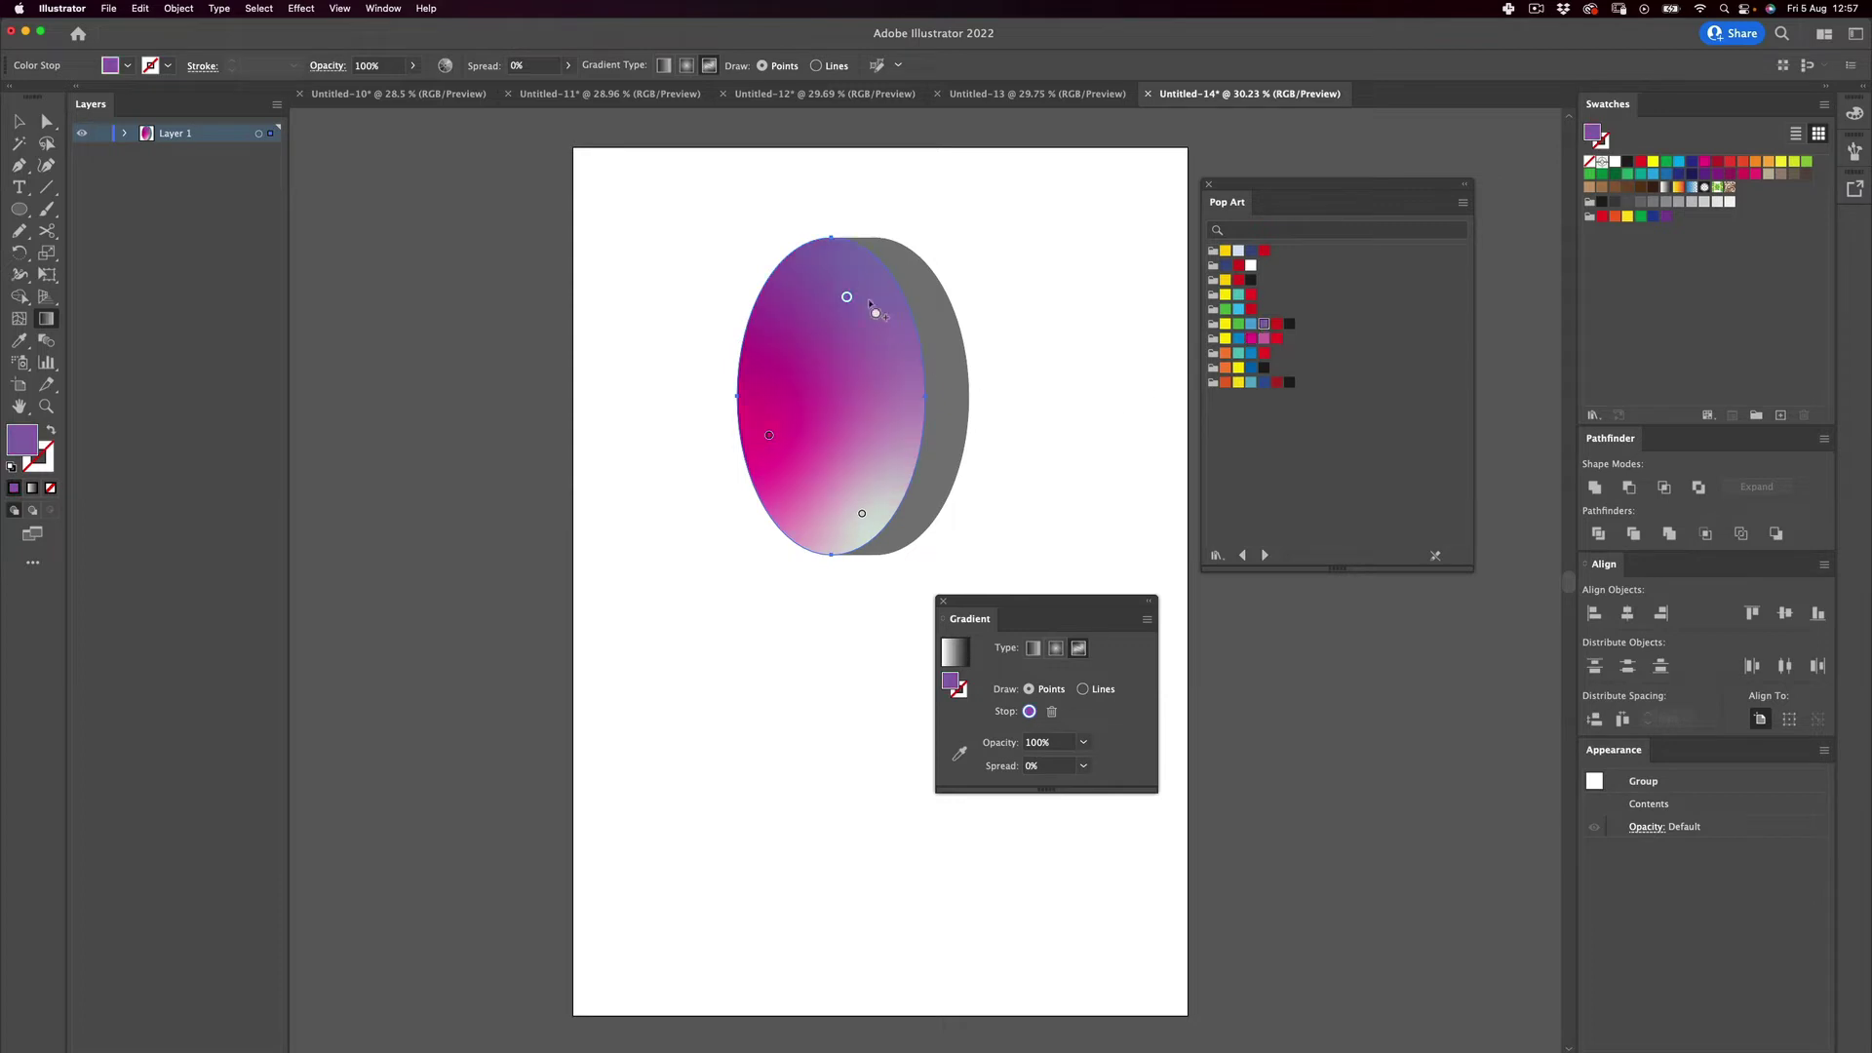
drag(847, 296, 802, 290)
Add a blue gradient point near the front face's upper-right edge, and move the pale point to the lower edge and color it teal.
click(898, 373)
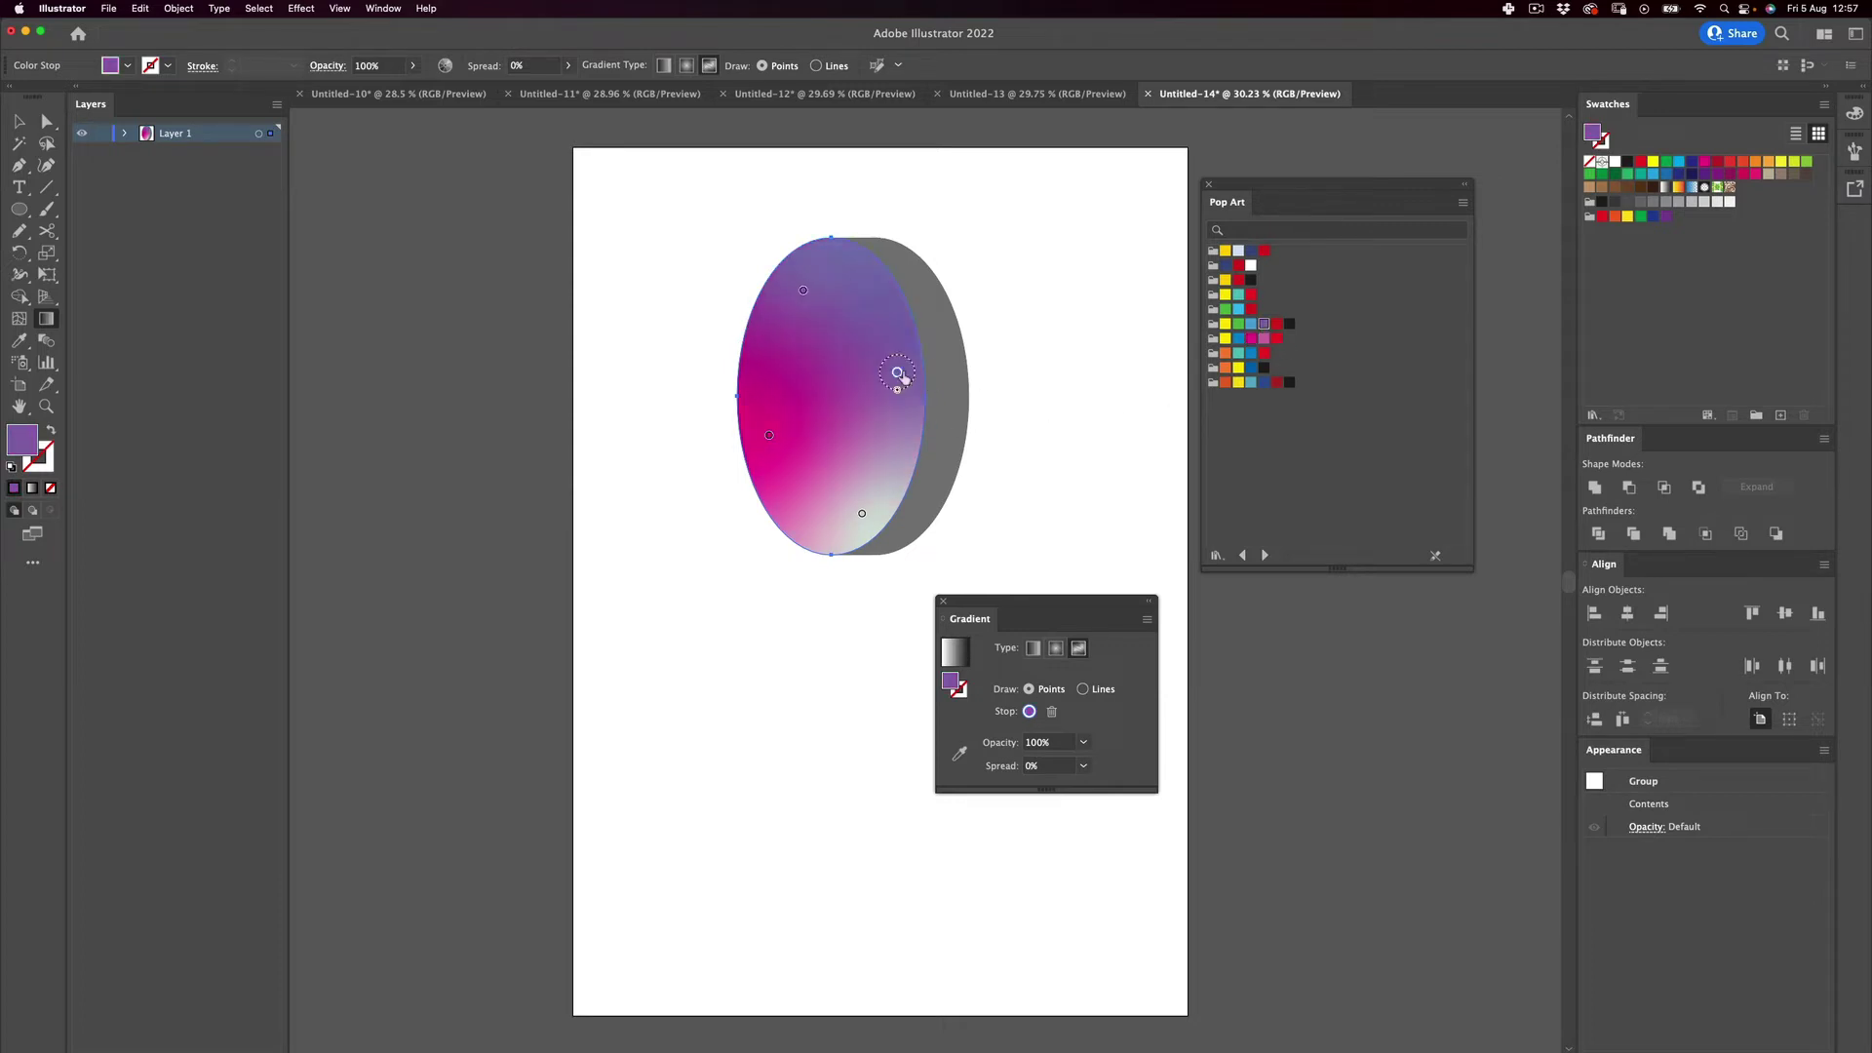
click(1264, 382)
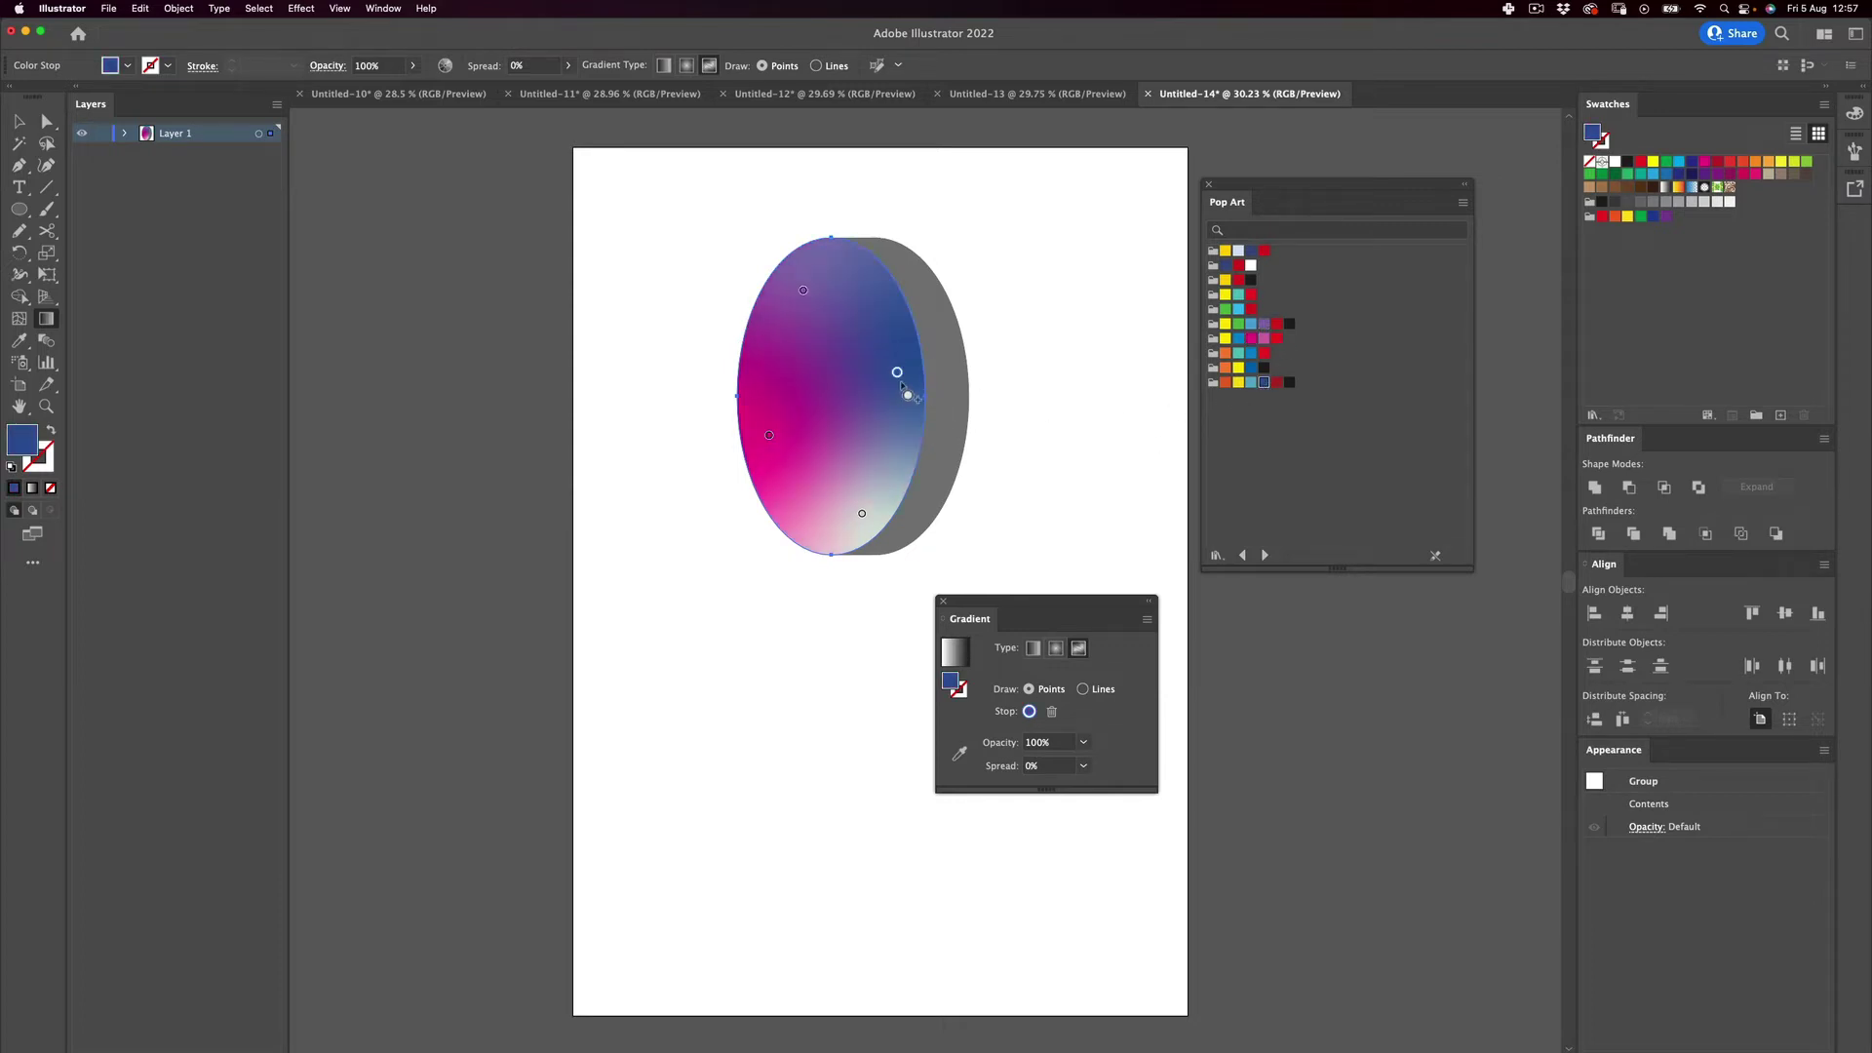
drag(897, 372, 901, 339)
drag(862, 513, 818, 530)
click(1226, 310)
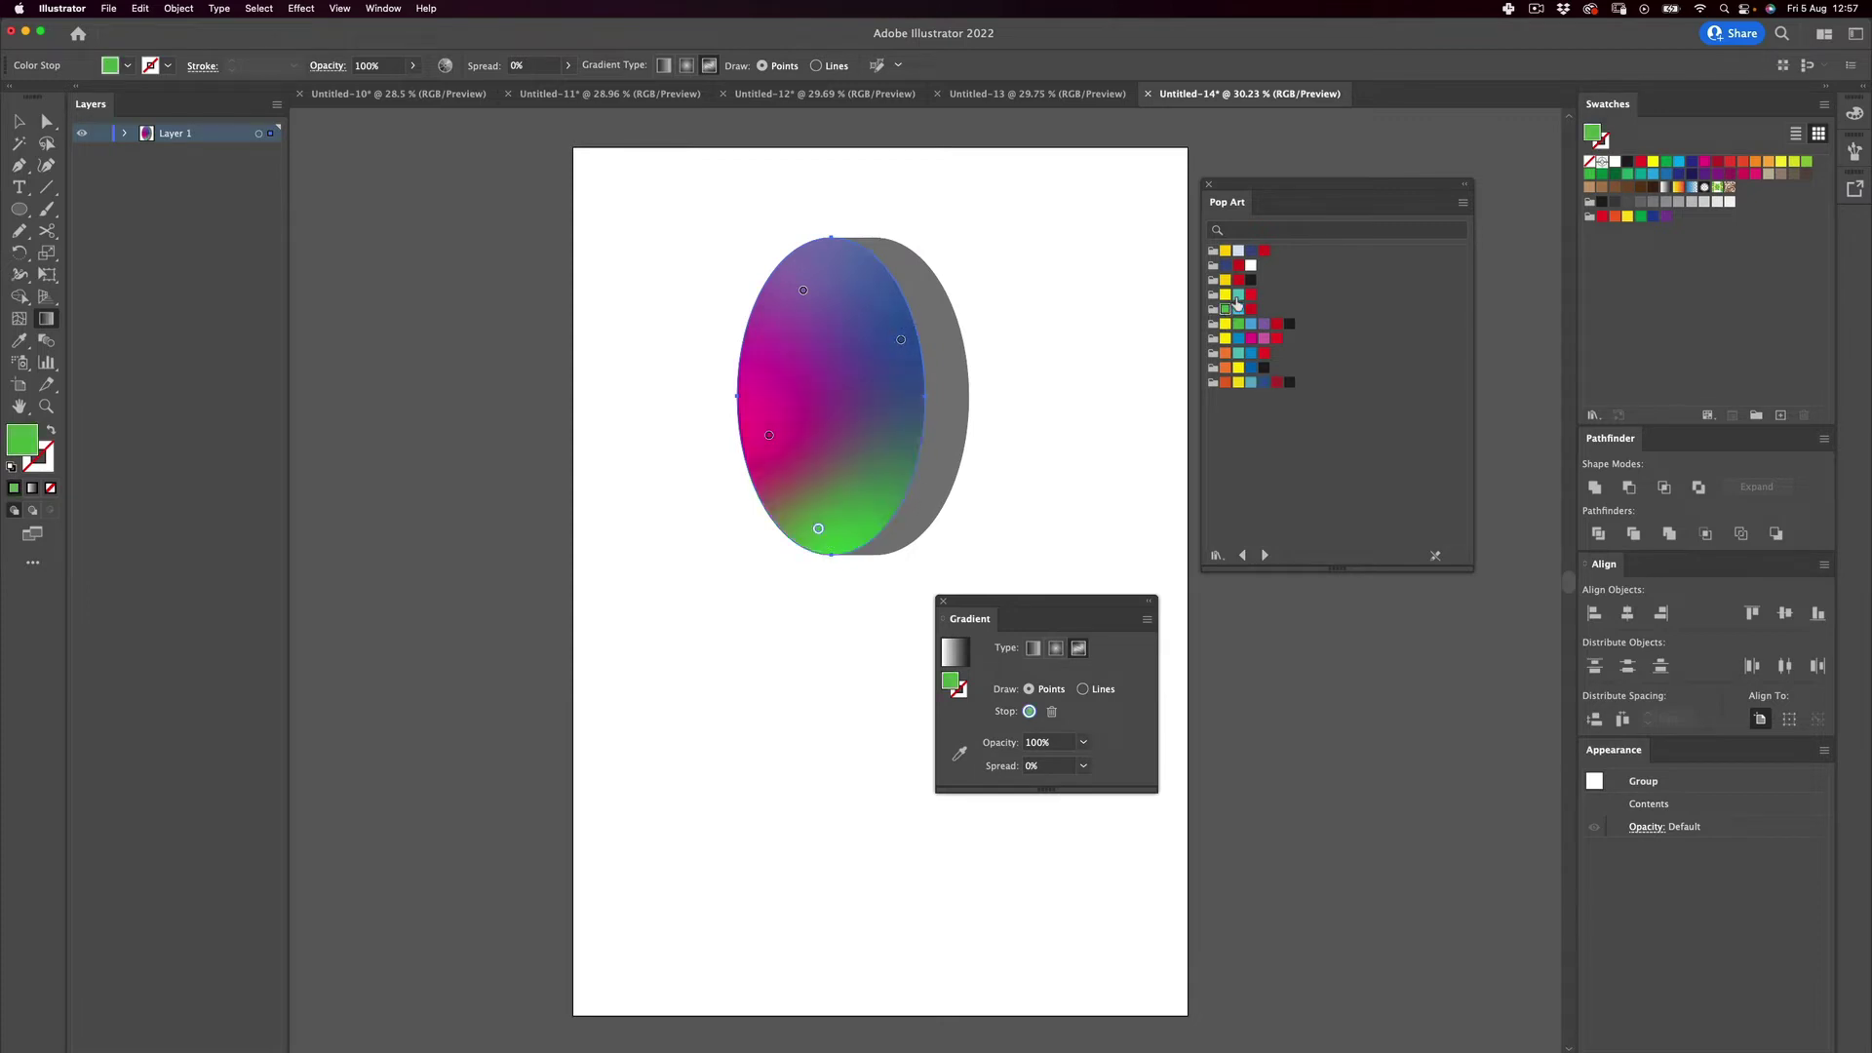
click(1237, 294)
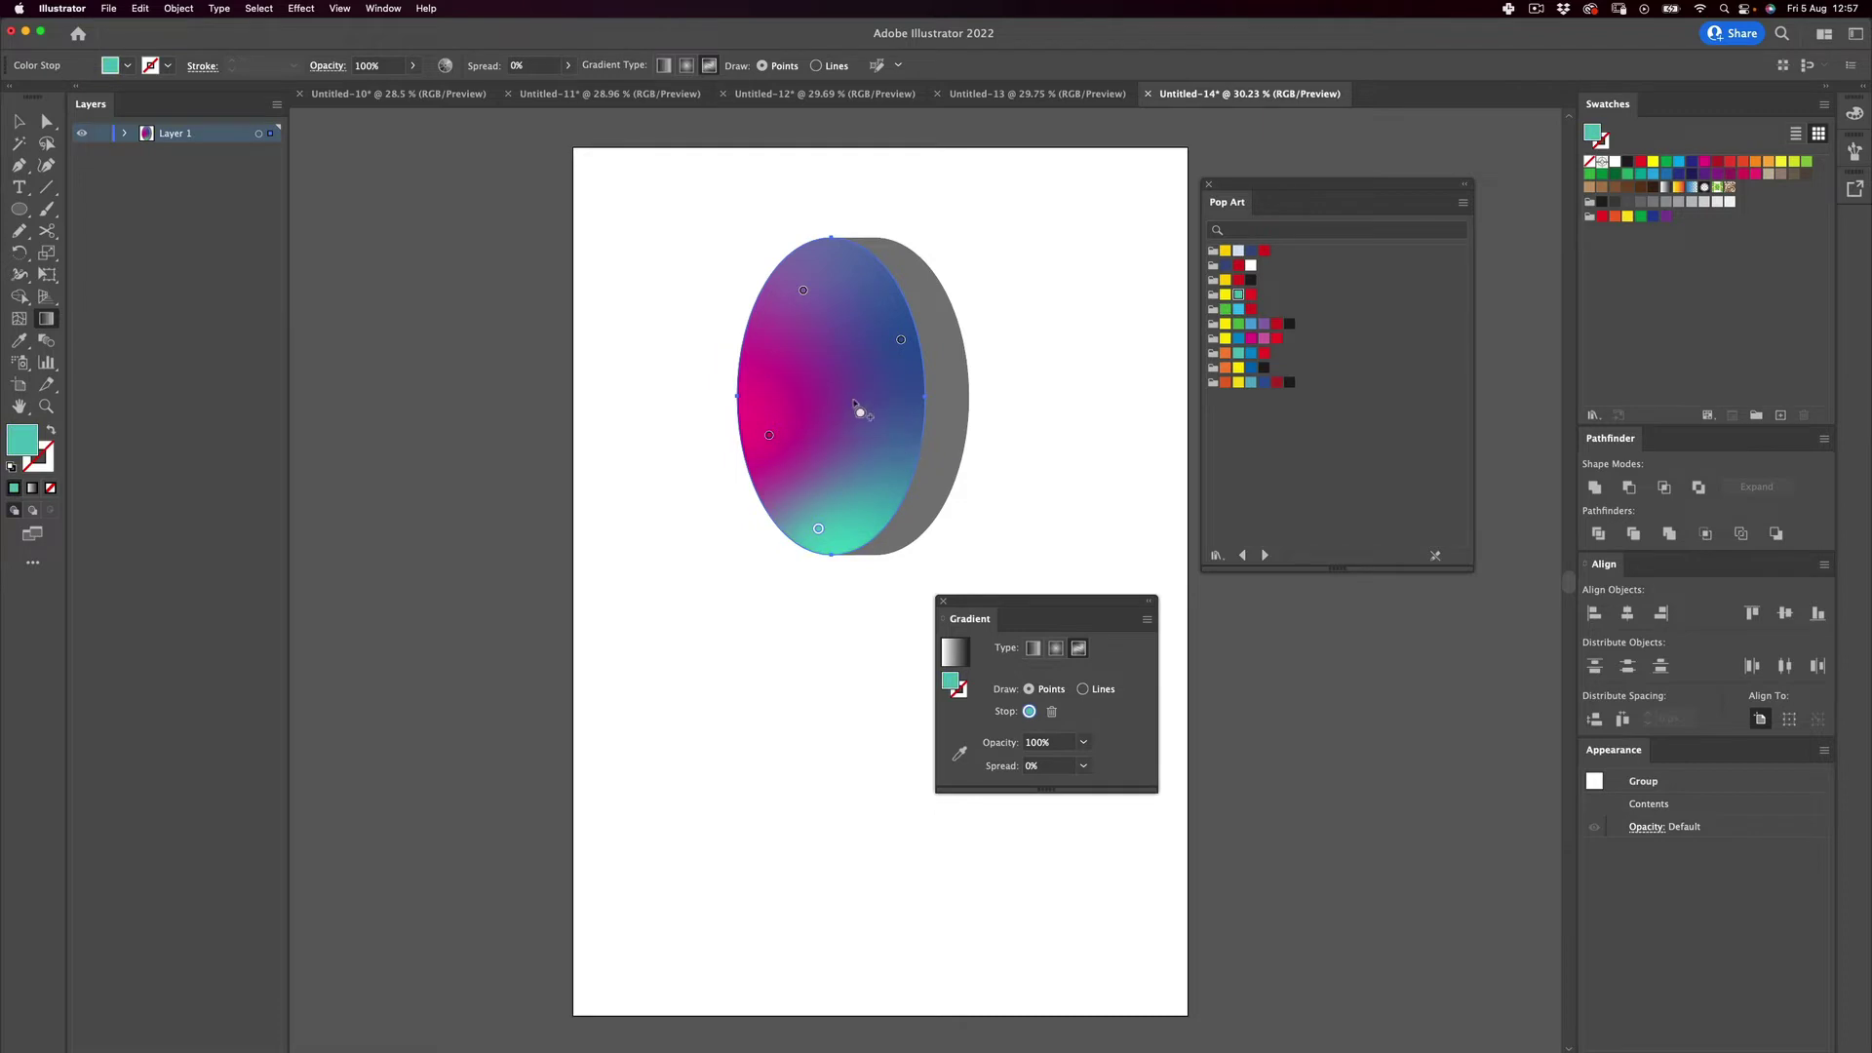
Add a pale blue gradient point at the front face's right edge and fine-tune the positions of the purple, dark blue and magenta points.
click(853, 398)
click(1238, 251)
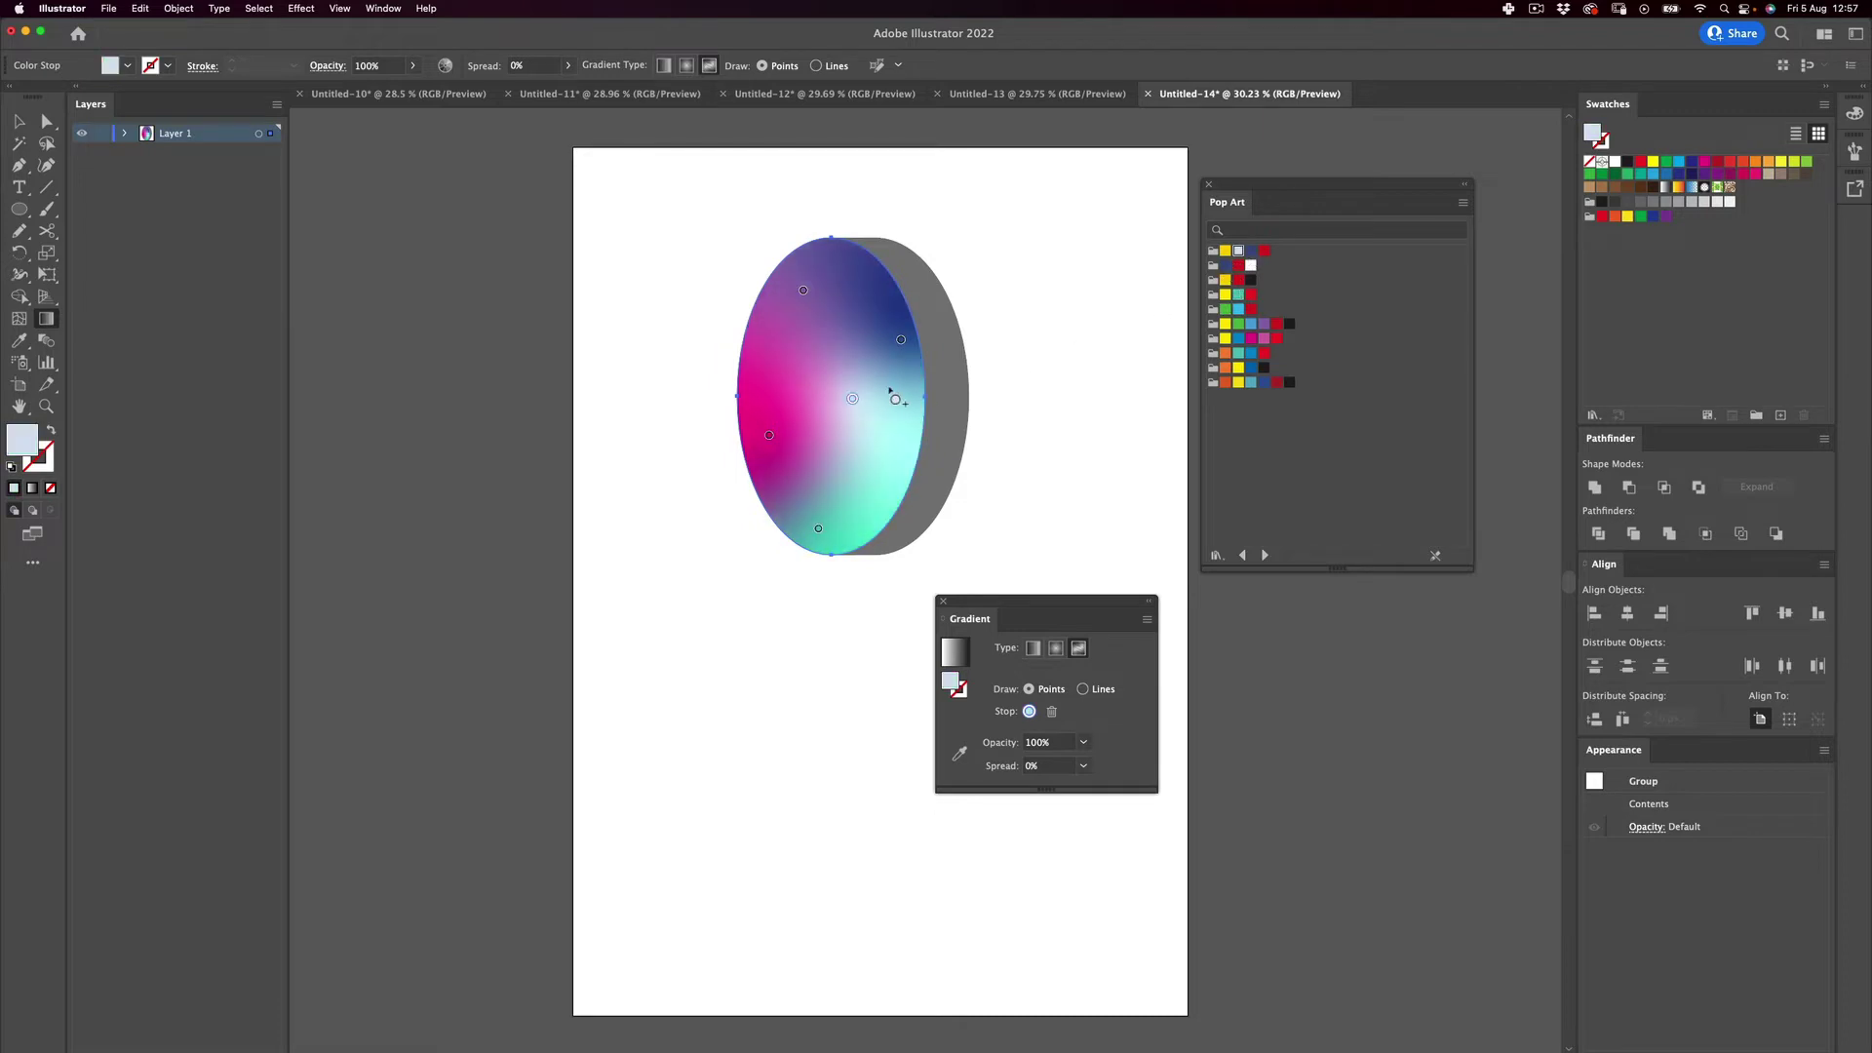
drag(852, 400, 898, 429)
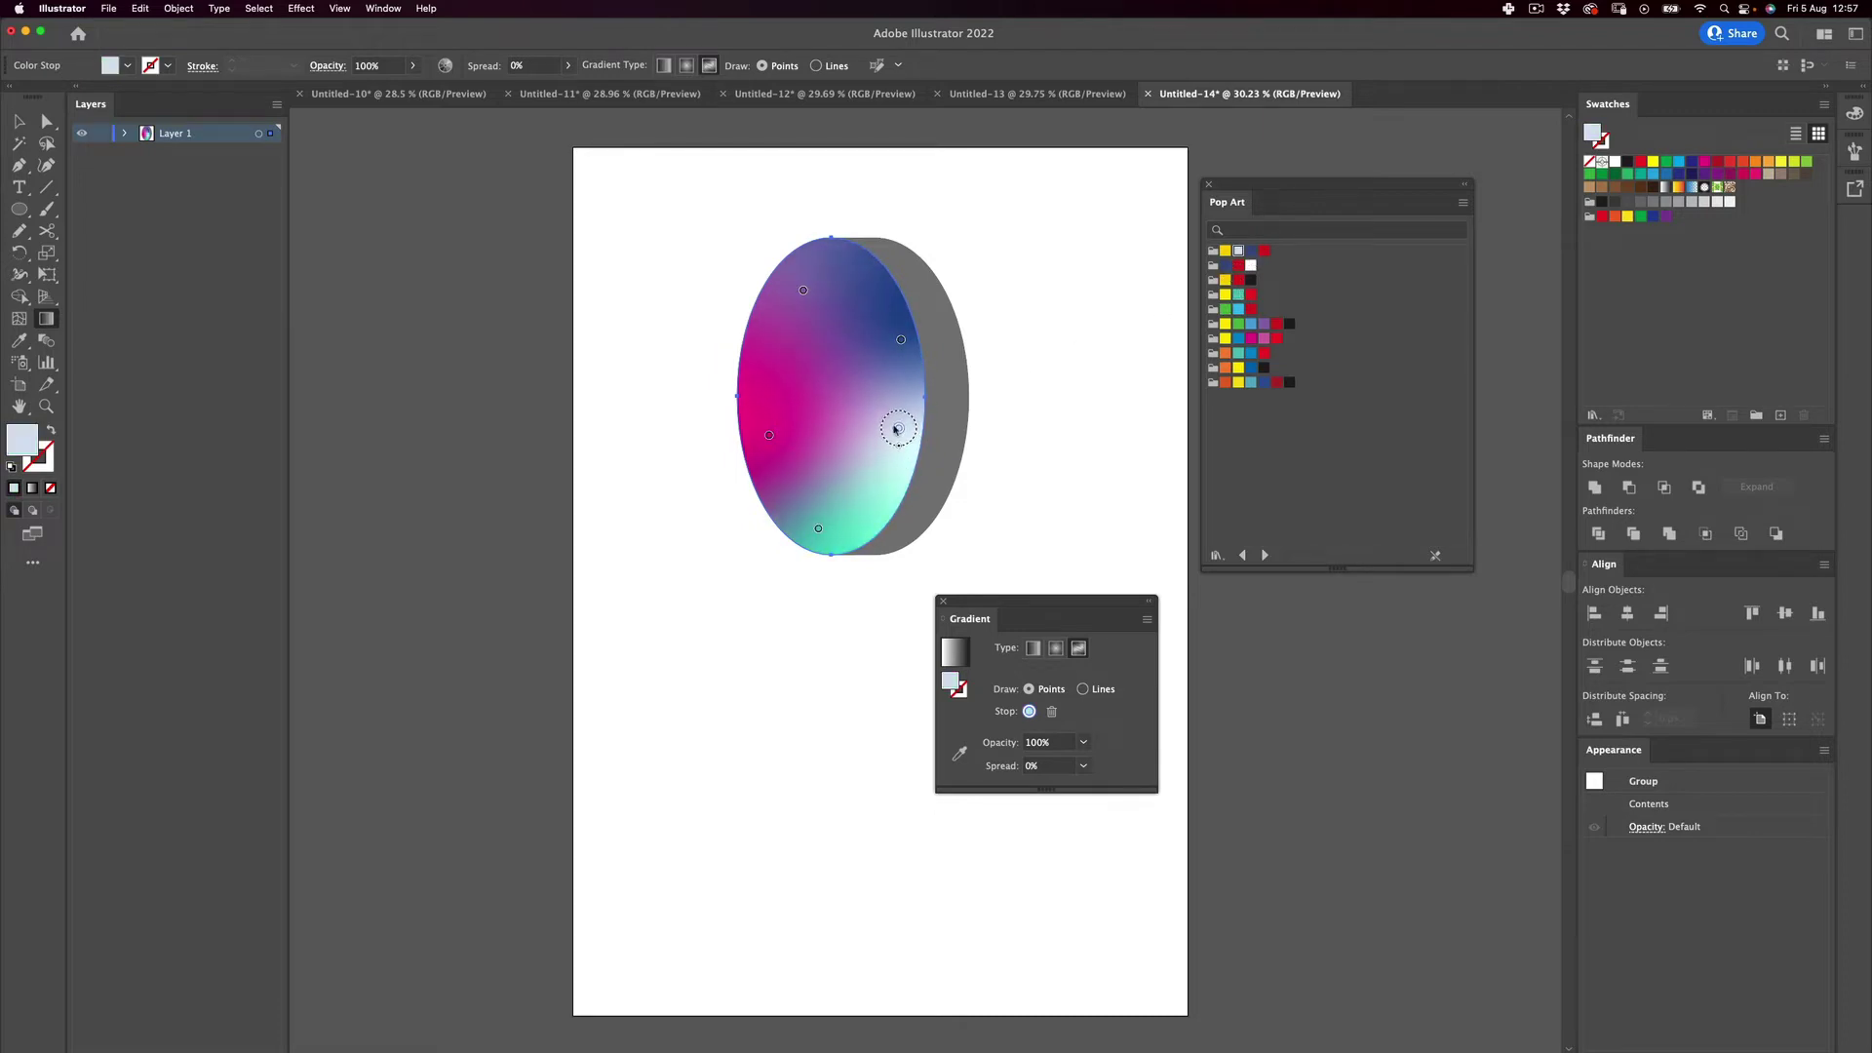
drag(901, 339, 793, 282)
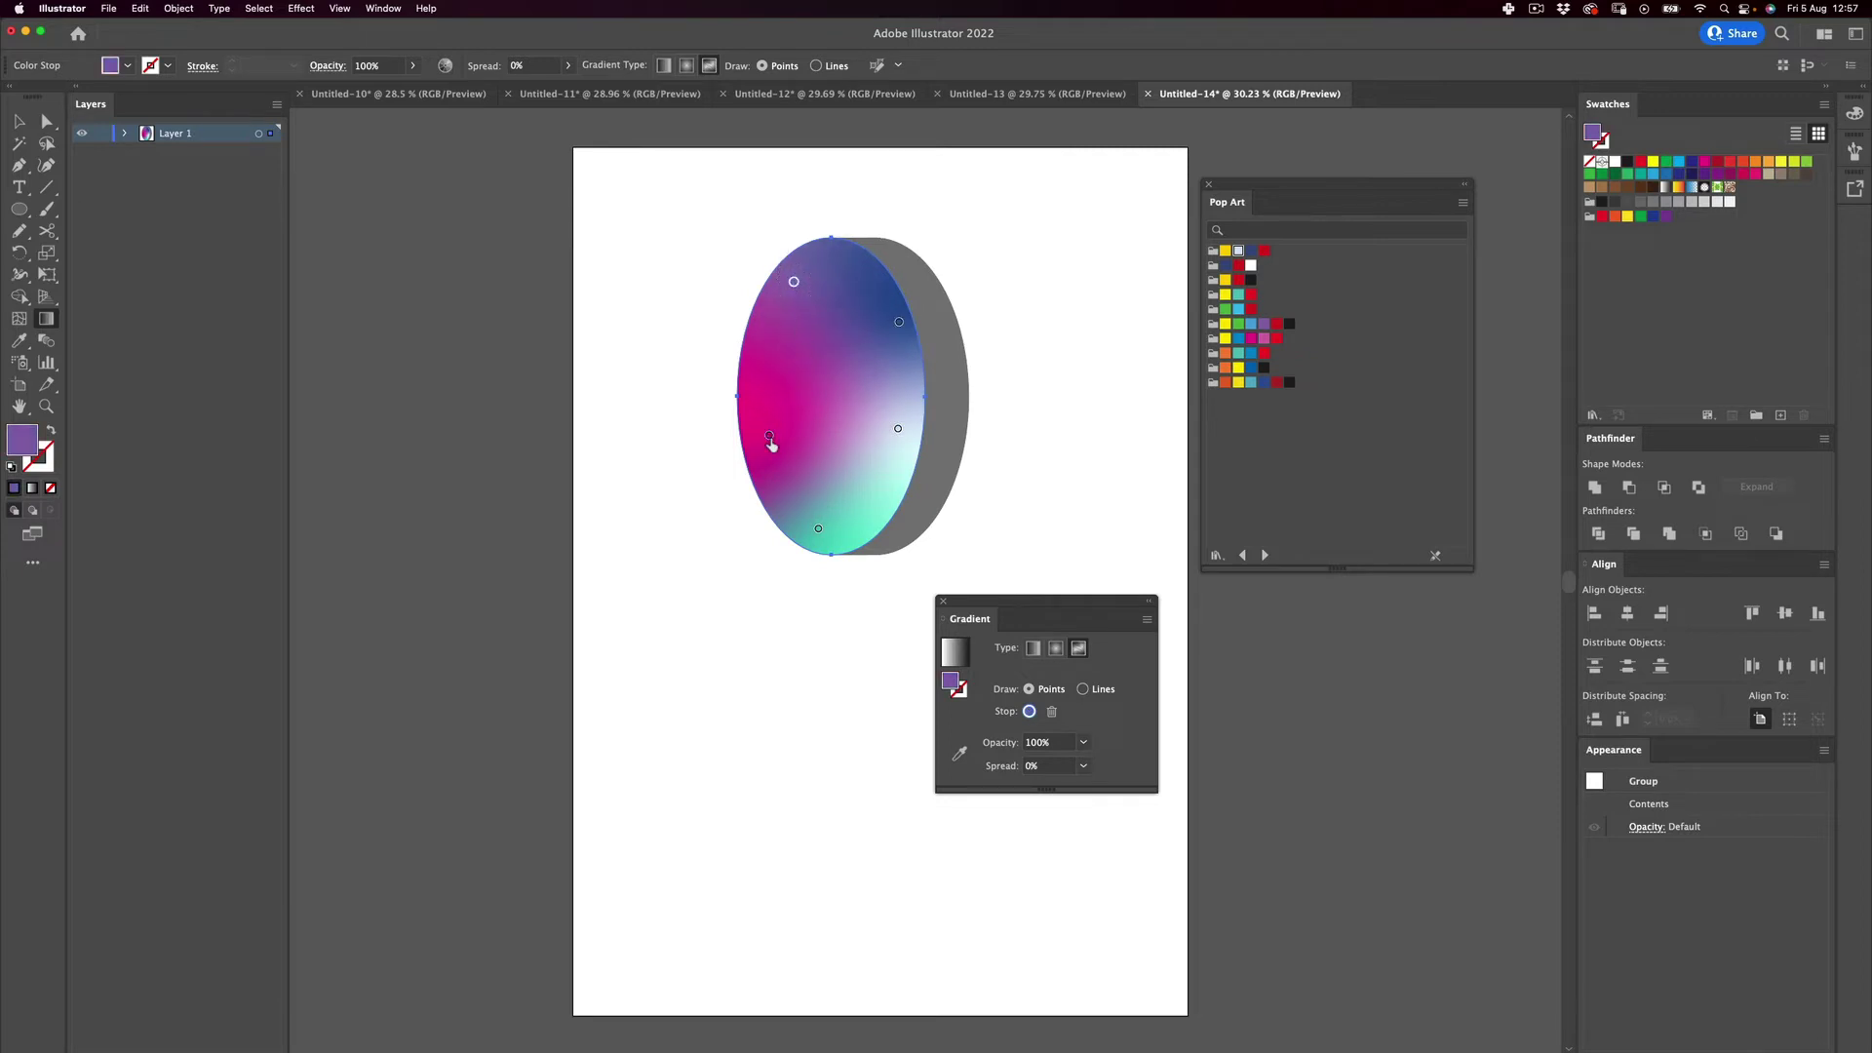
click(756, 403)
key(v)
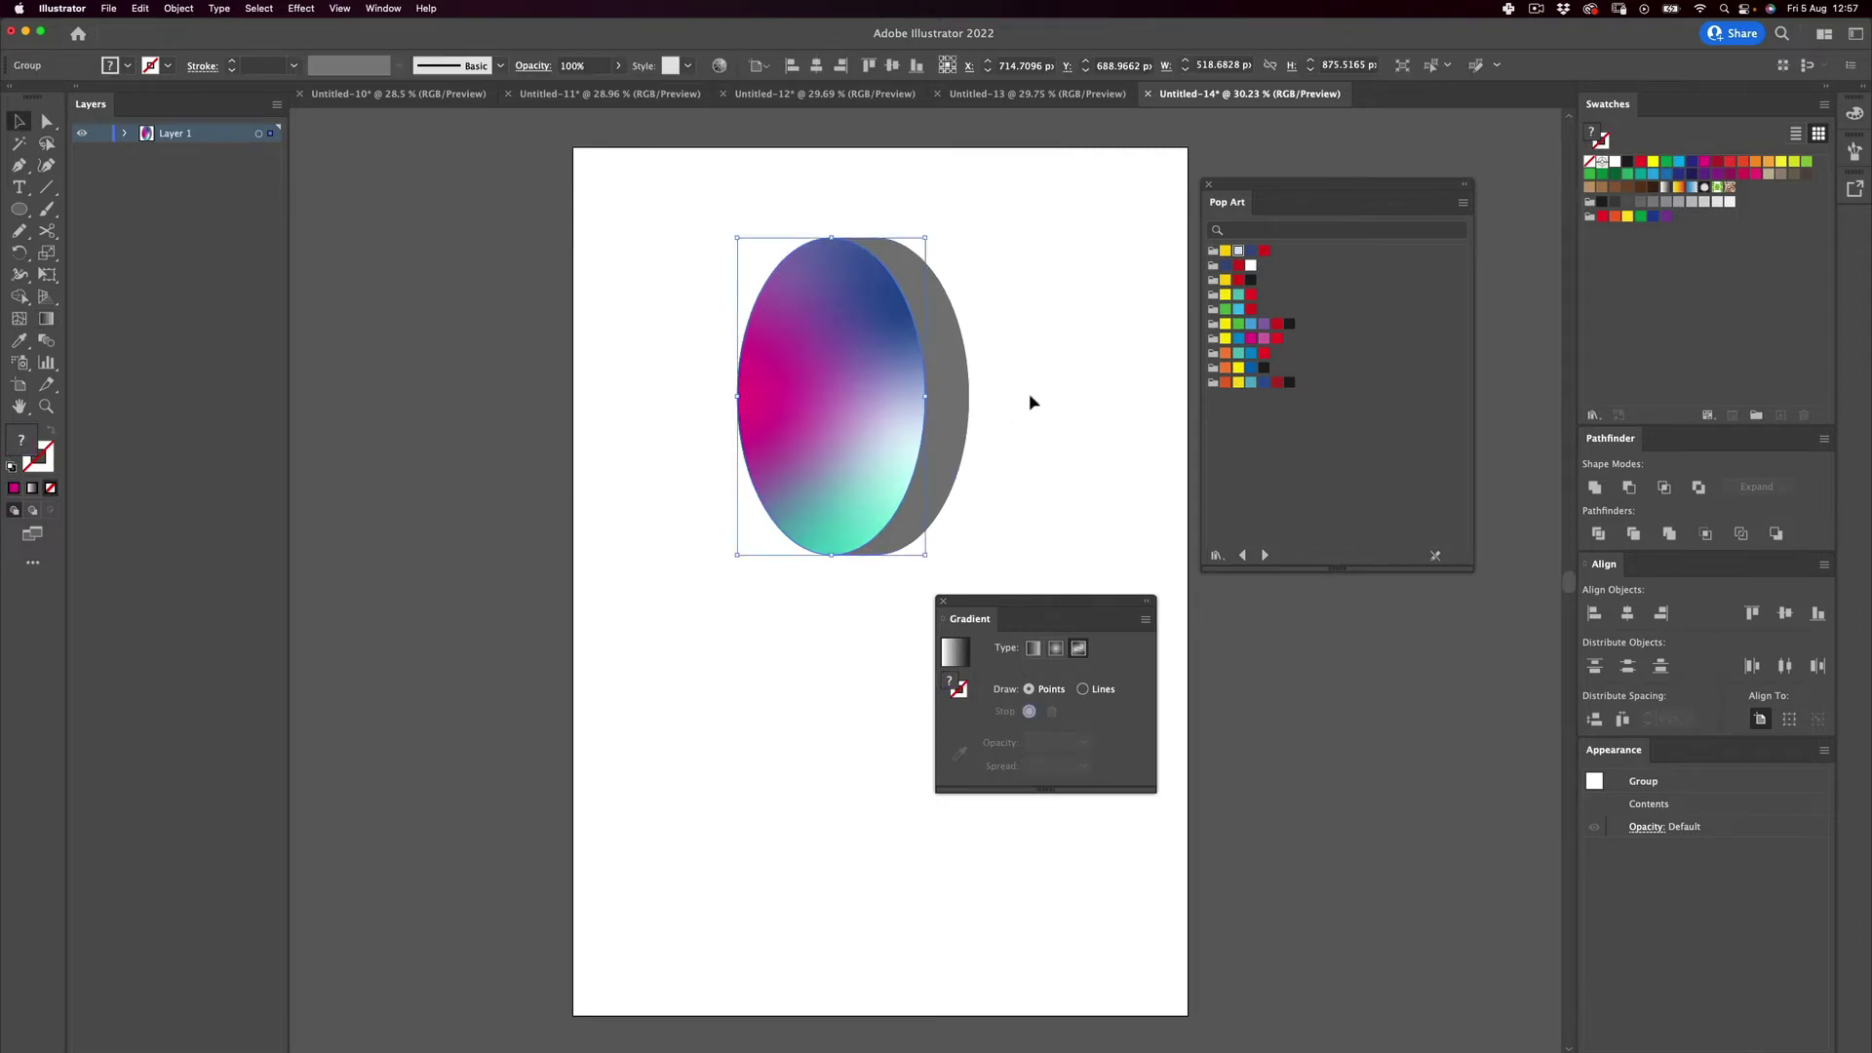
Move the whole disc left on the artboard and place the gradient settings away from the artwork.
click(1024, 276)
drag(1045, 259, 943, 530)
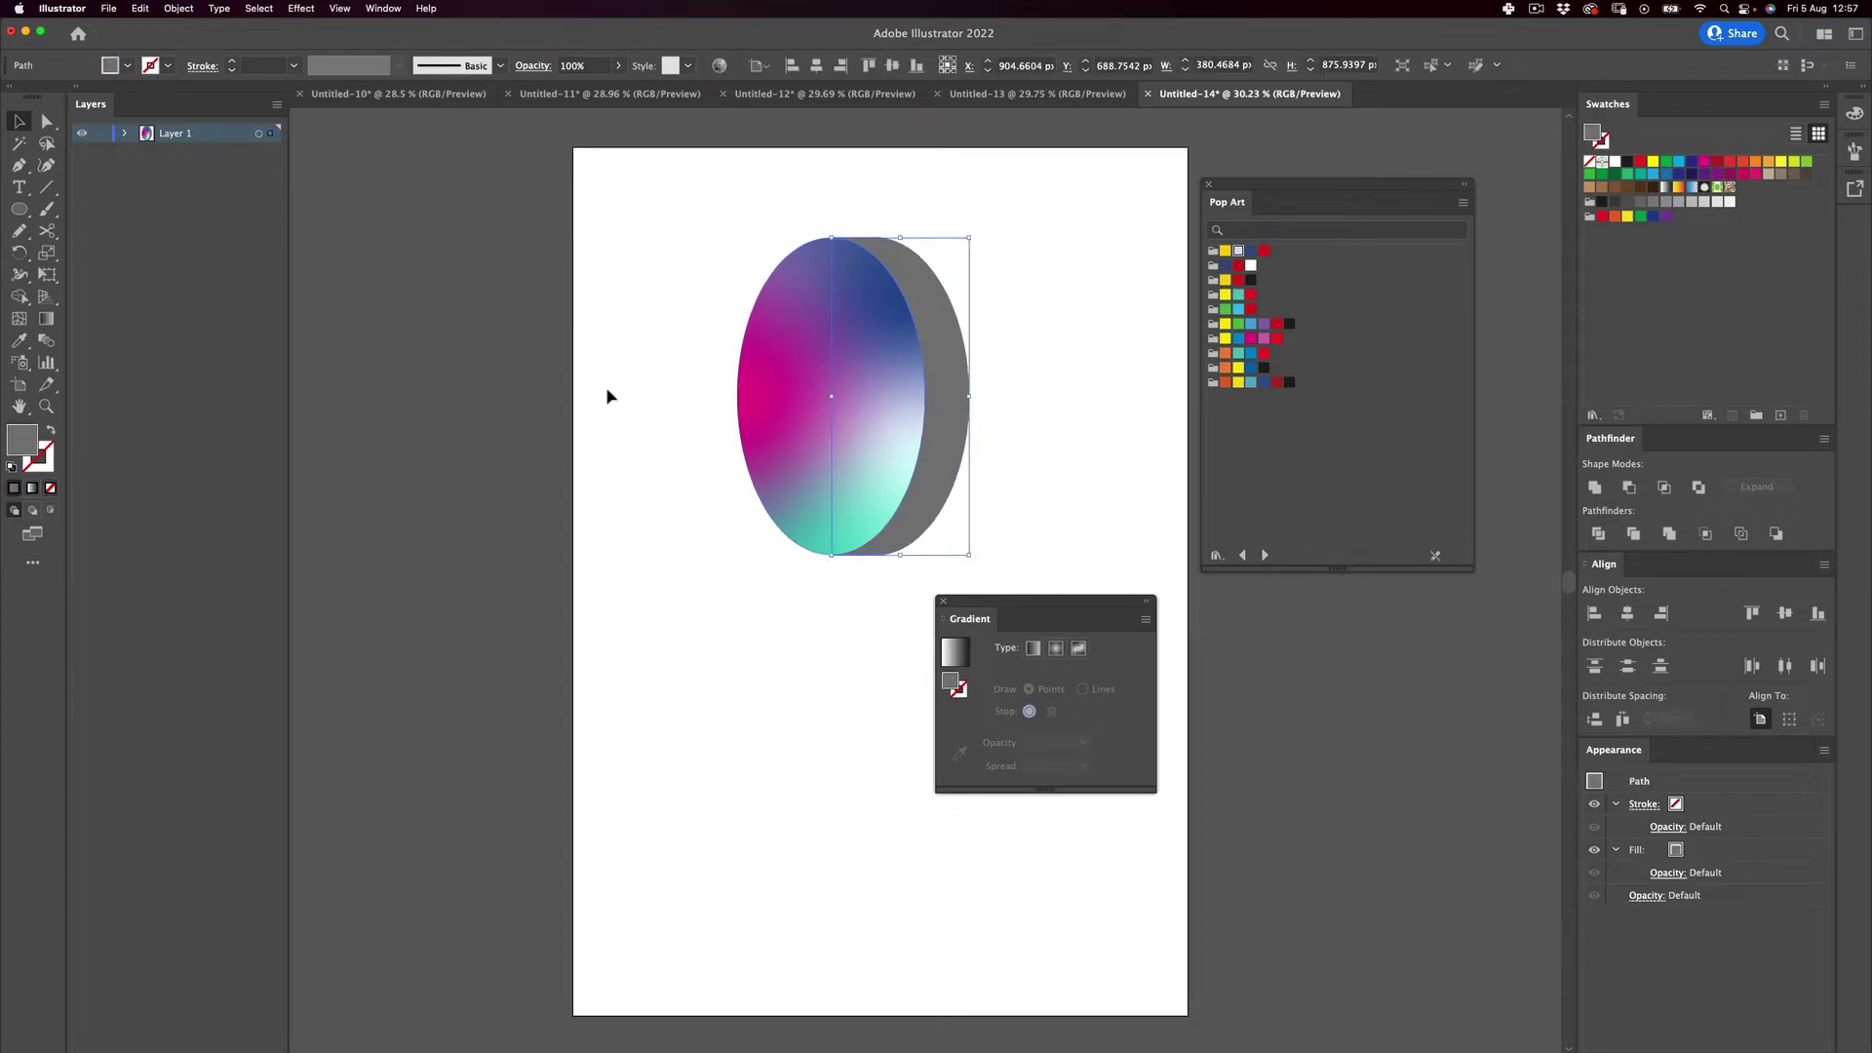
drag(1094, 256, 864, 425)
drag(862, 426, 777, 426)
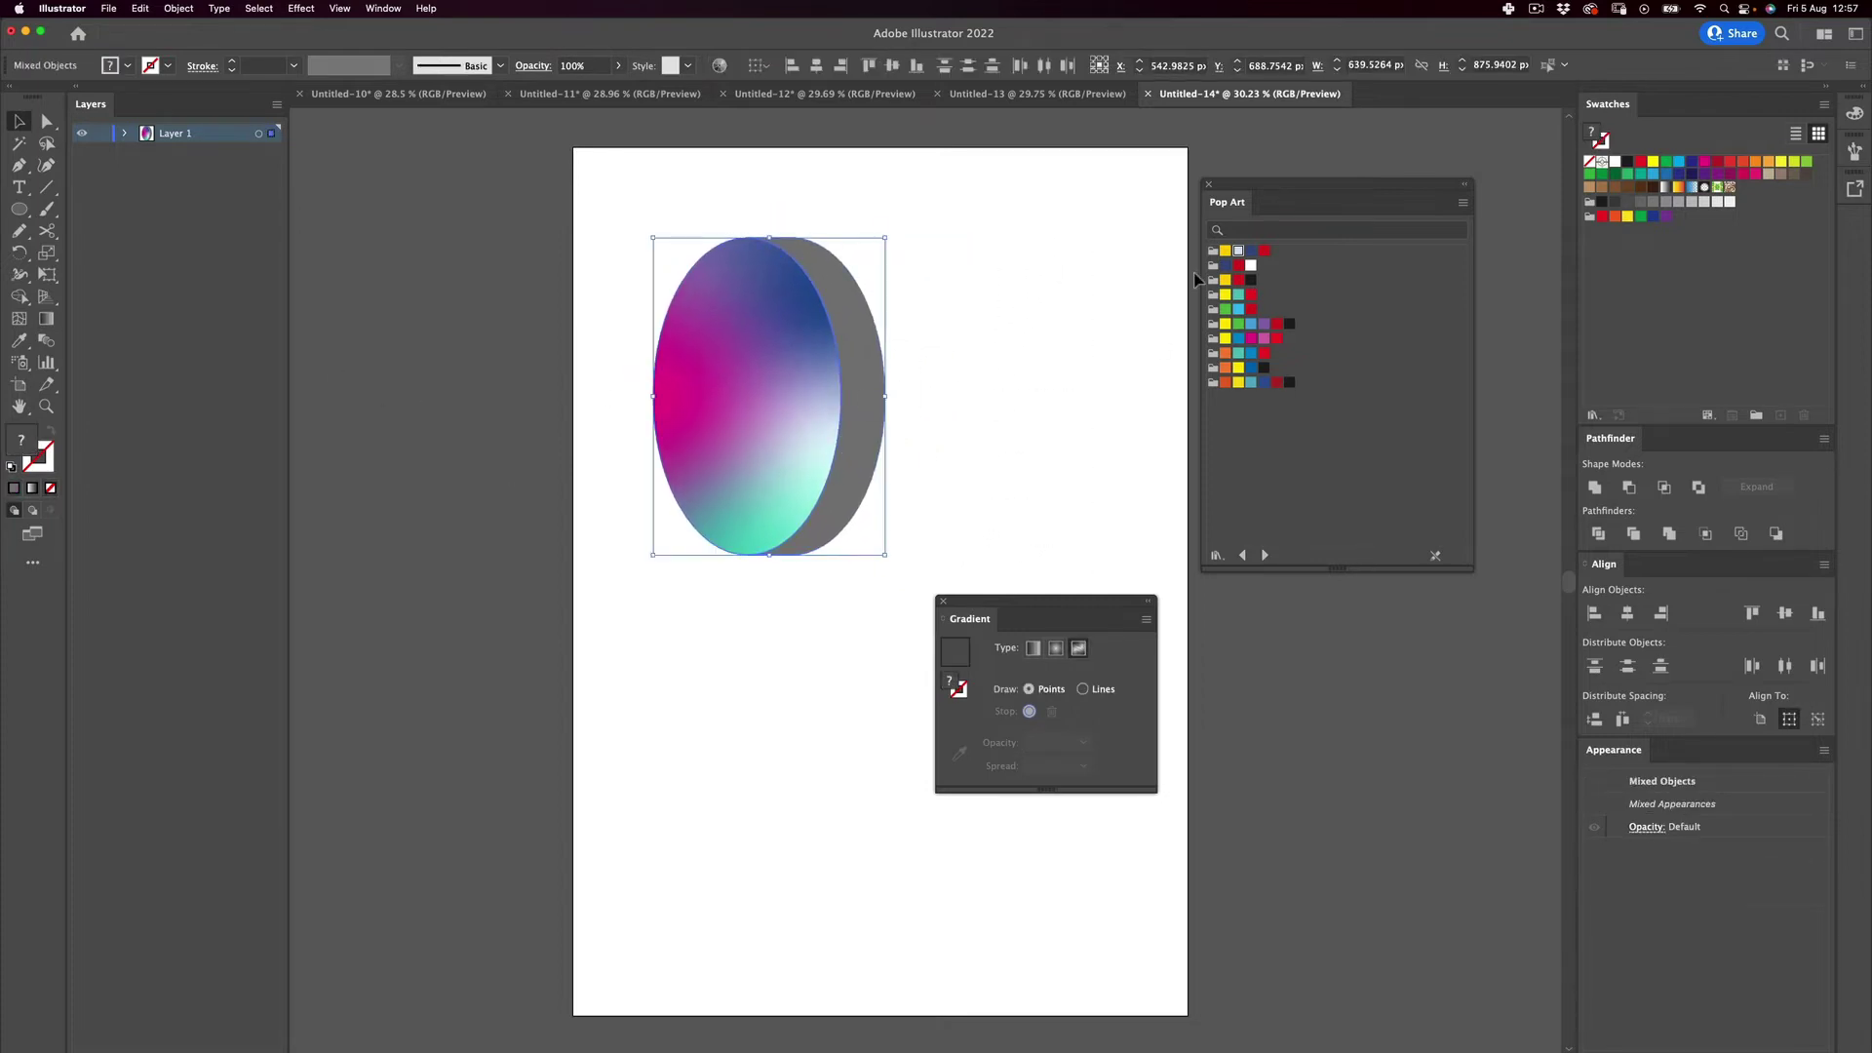
drag(962, 604, 1225, 690)
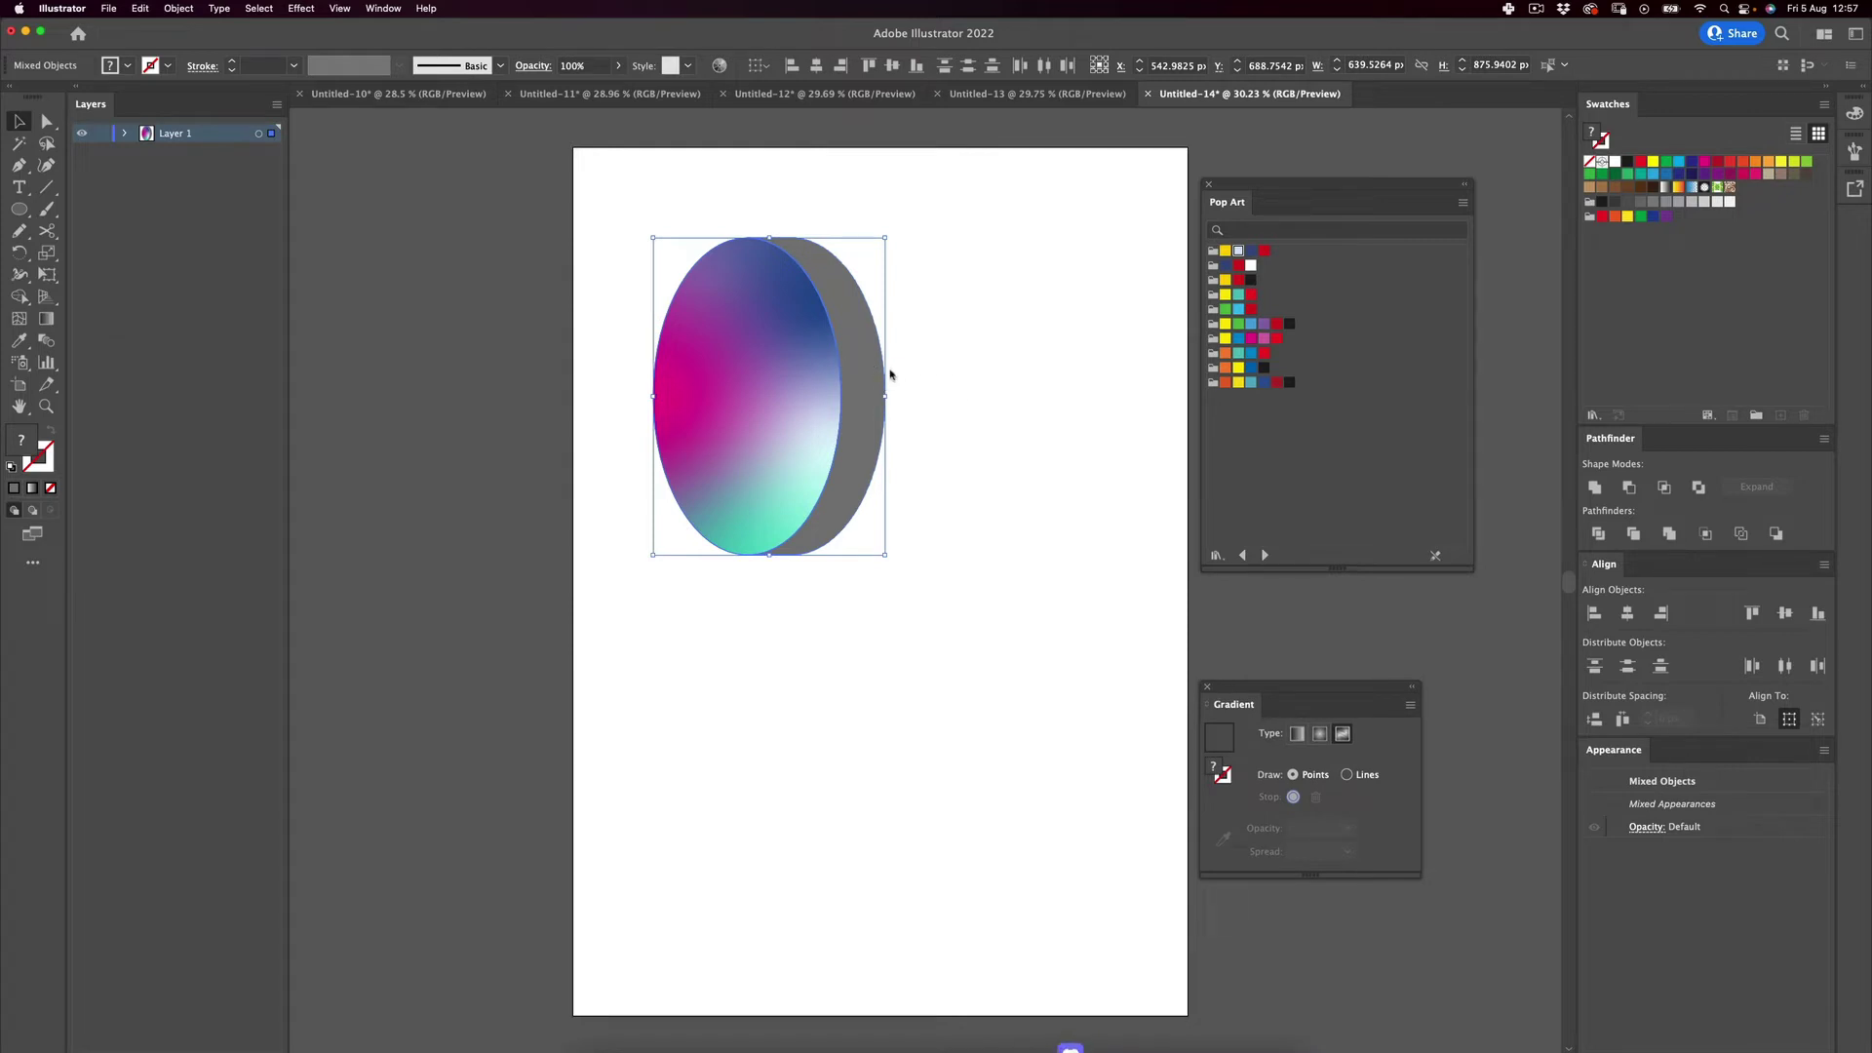
Switch to Discord, decline the incoming call and return to Illustrator.
key(super+shift+b)
key(super+Tab)
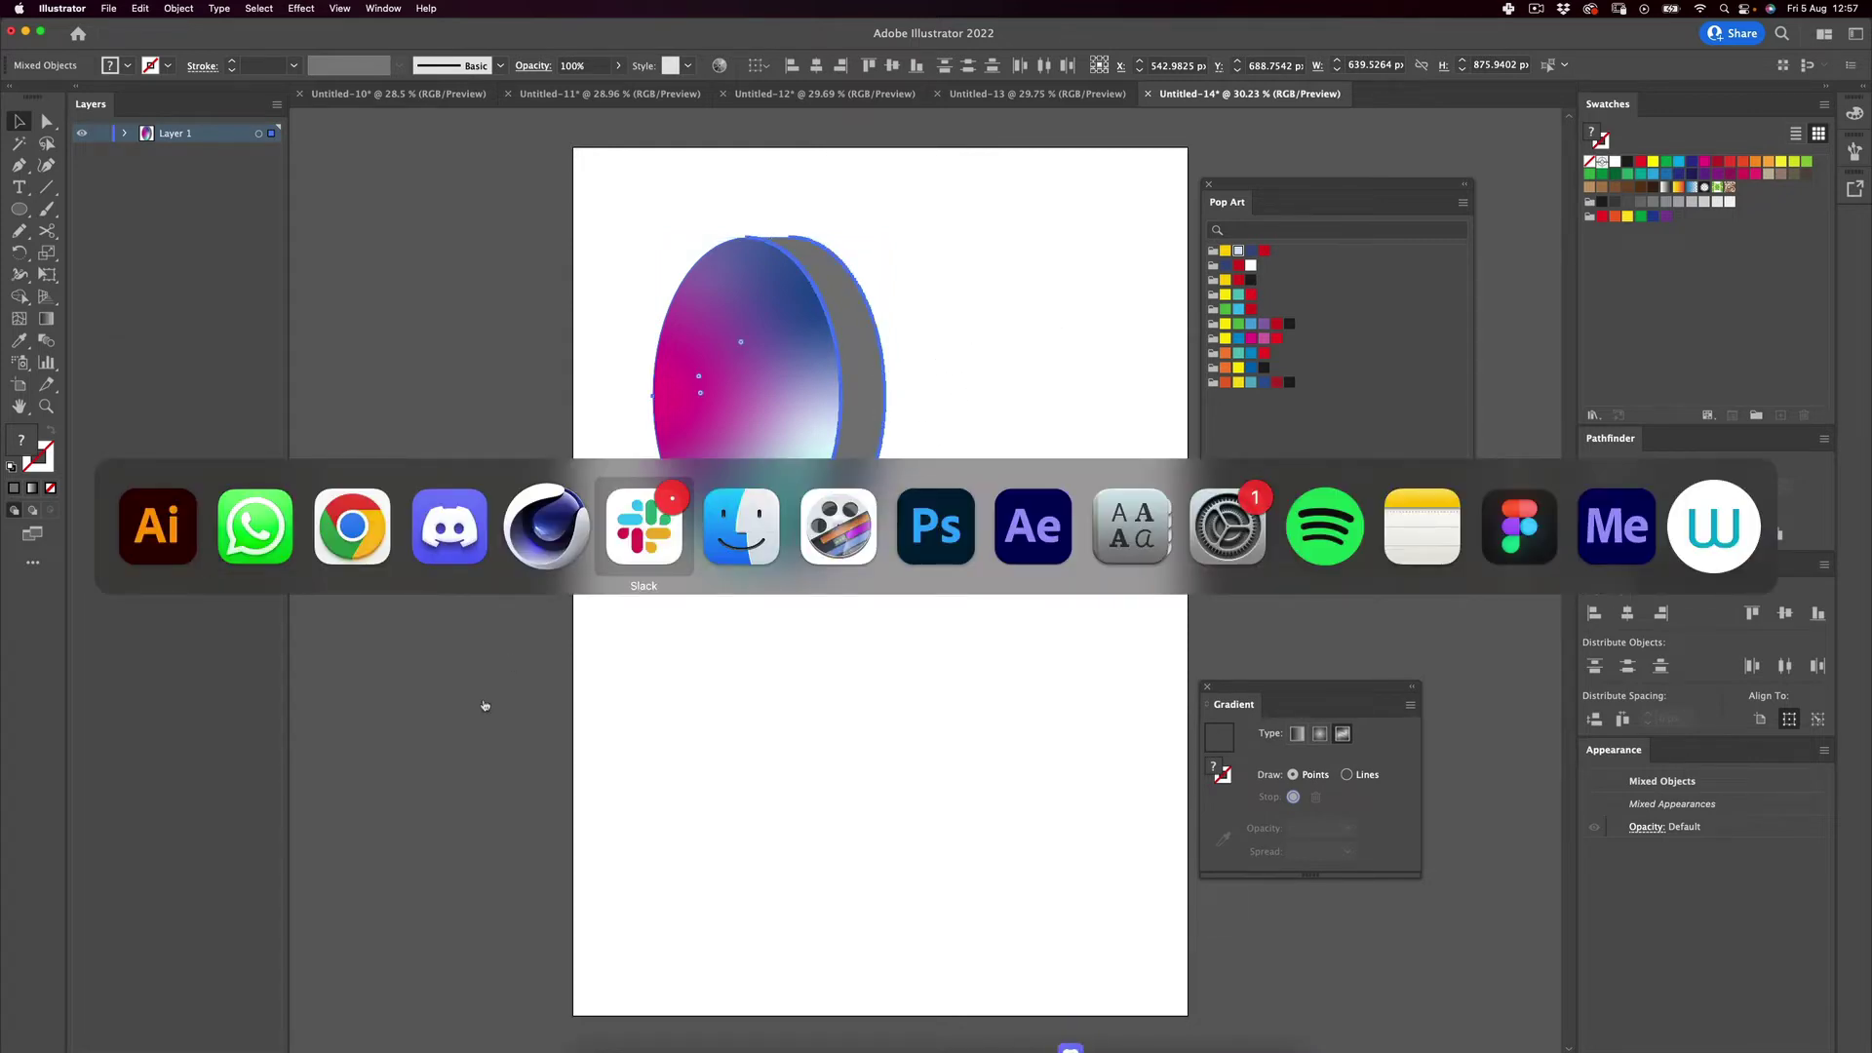
key(super+Tab)
click(454, 526)
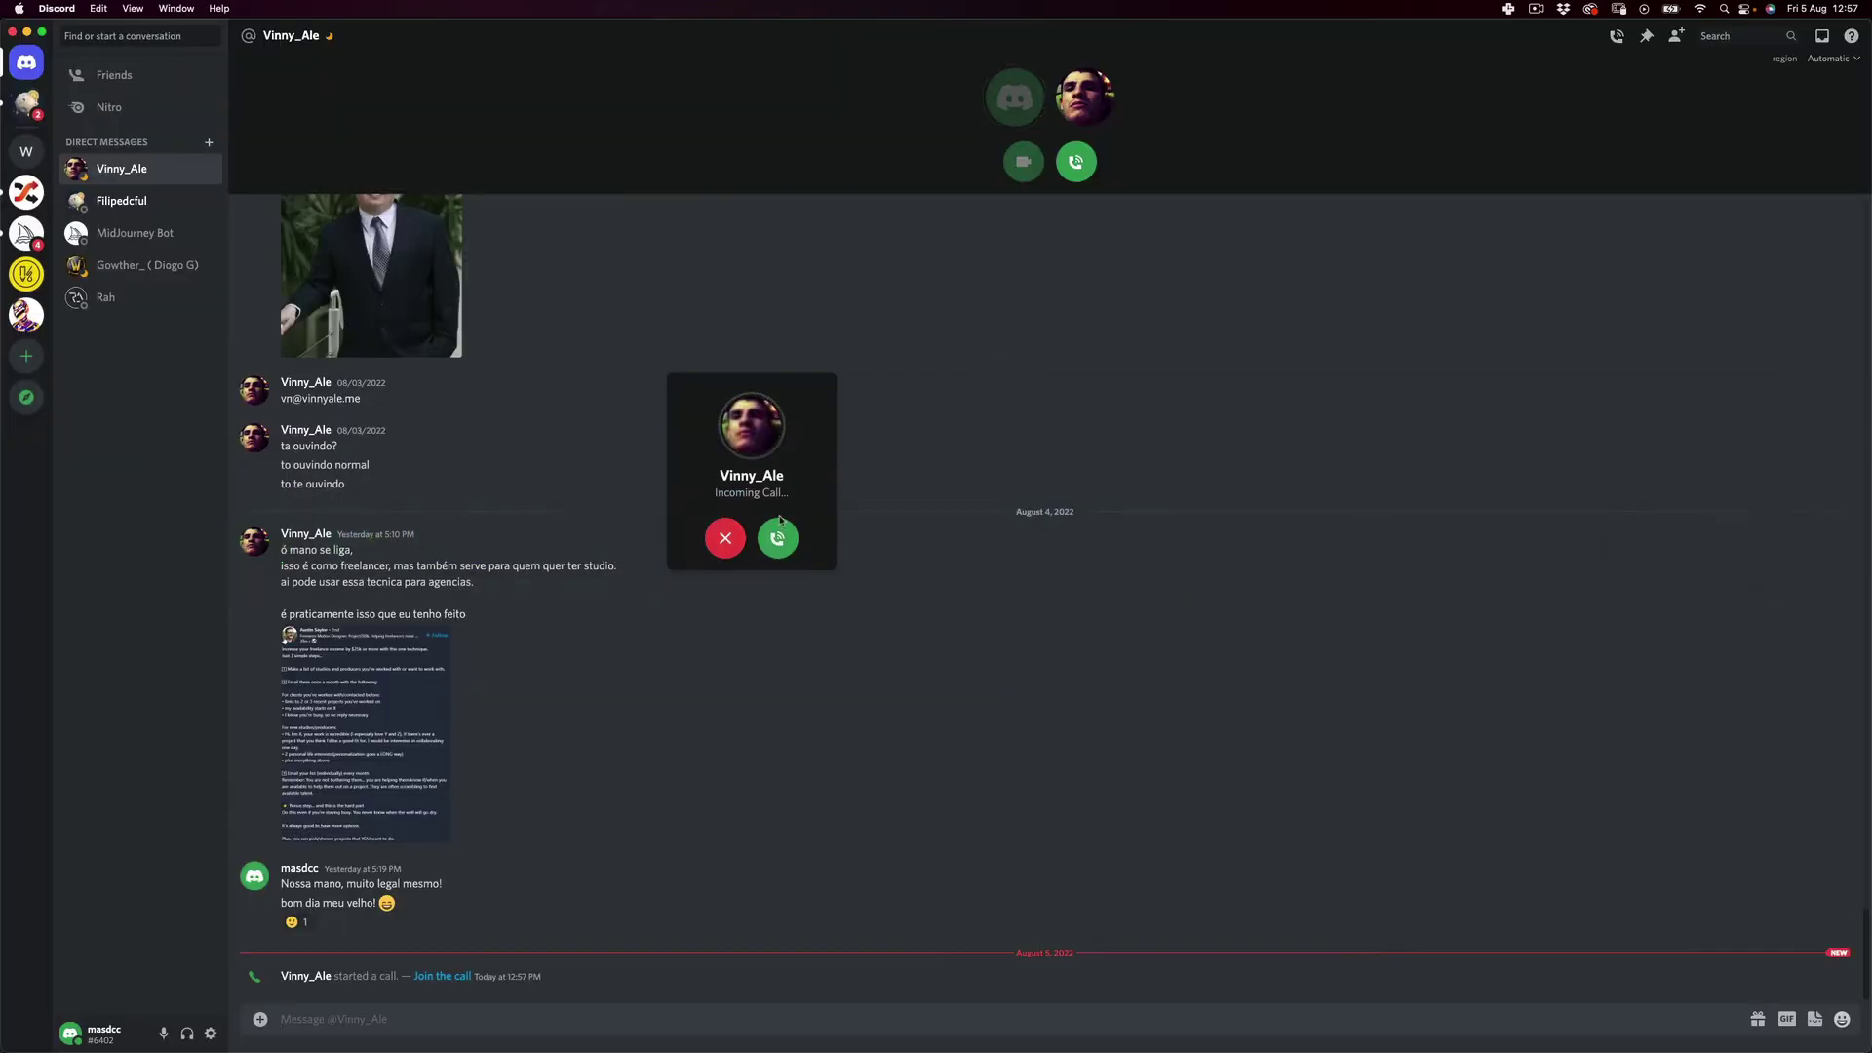
click(724, 538)
key(super+Tab)
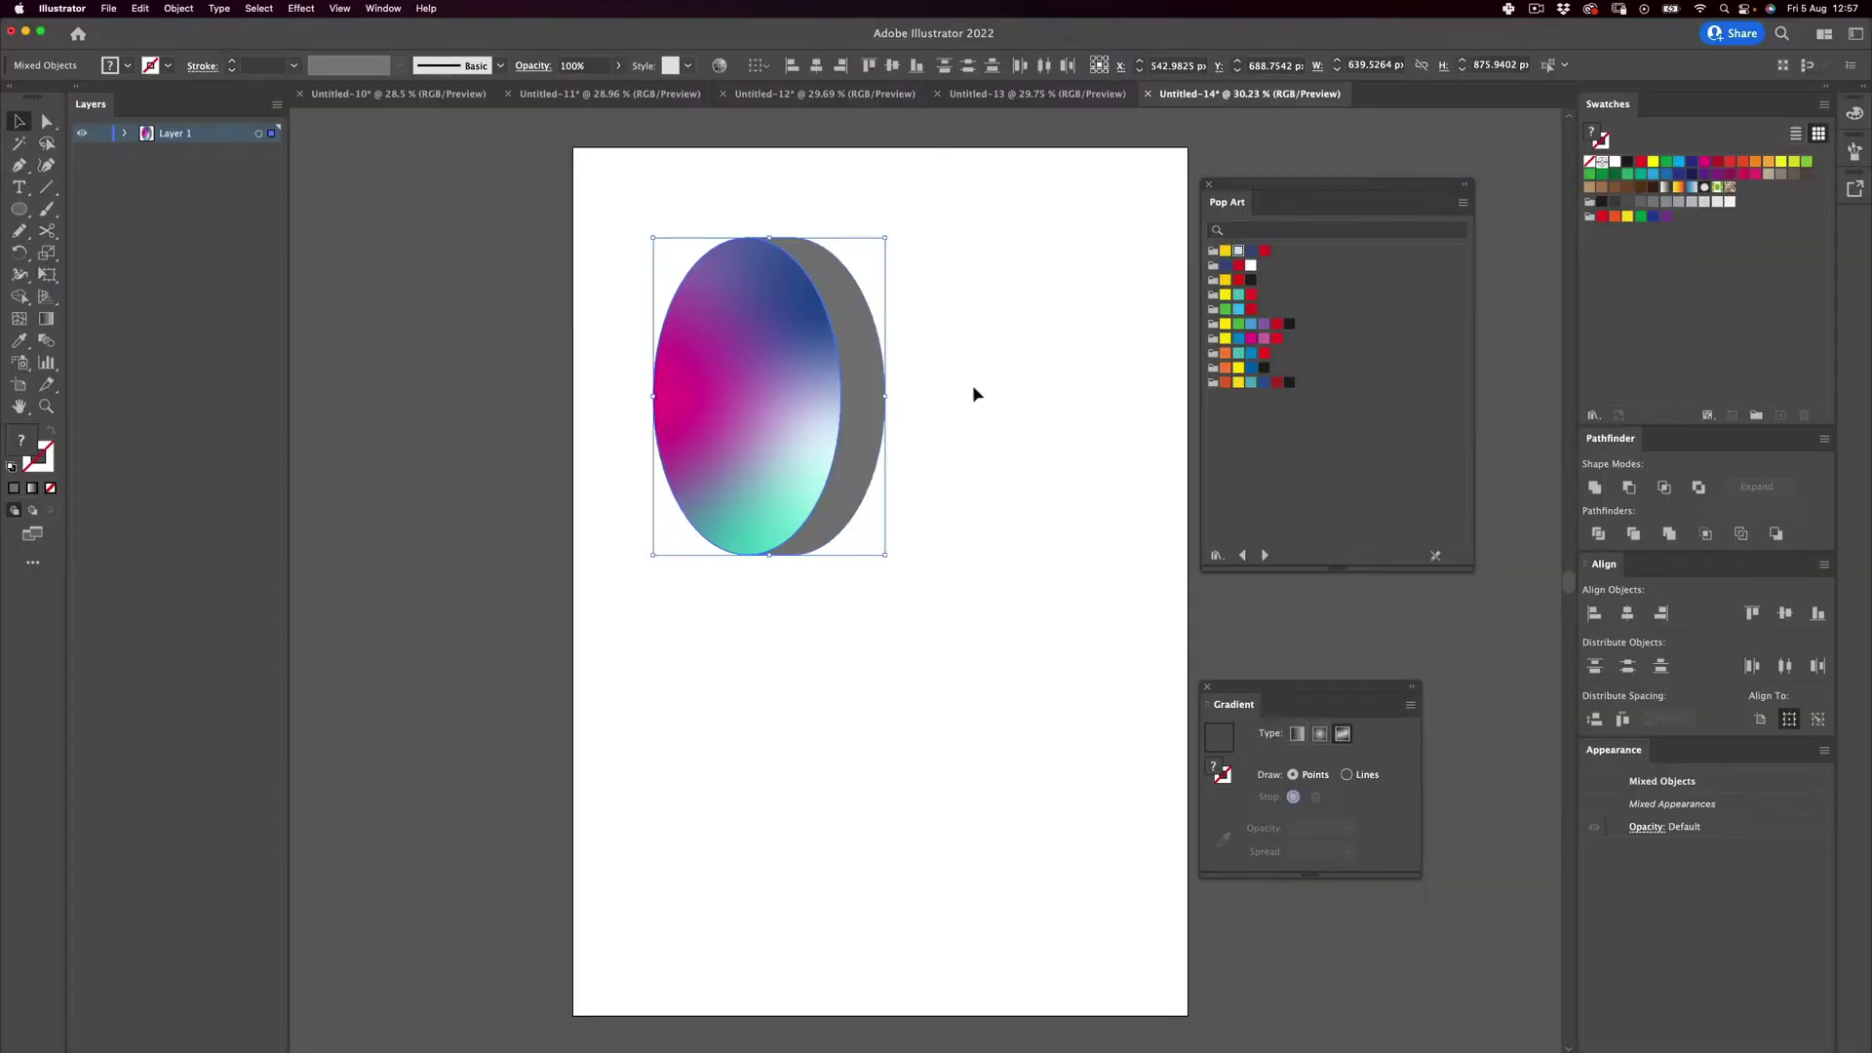
Select only the disc's gray side and fill it with a linear black-and-white gradient.
drag(995, 266, 880, 526)
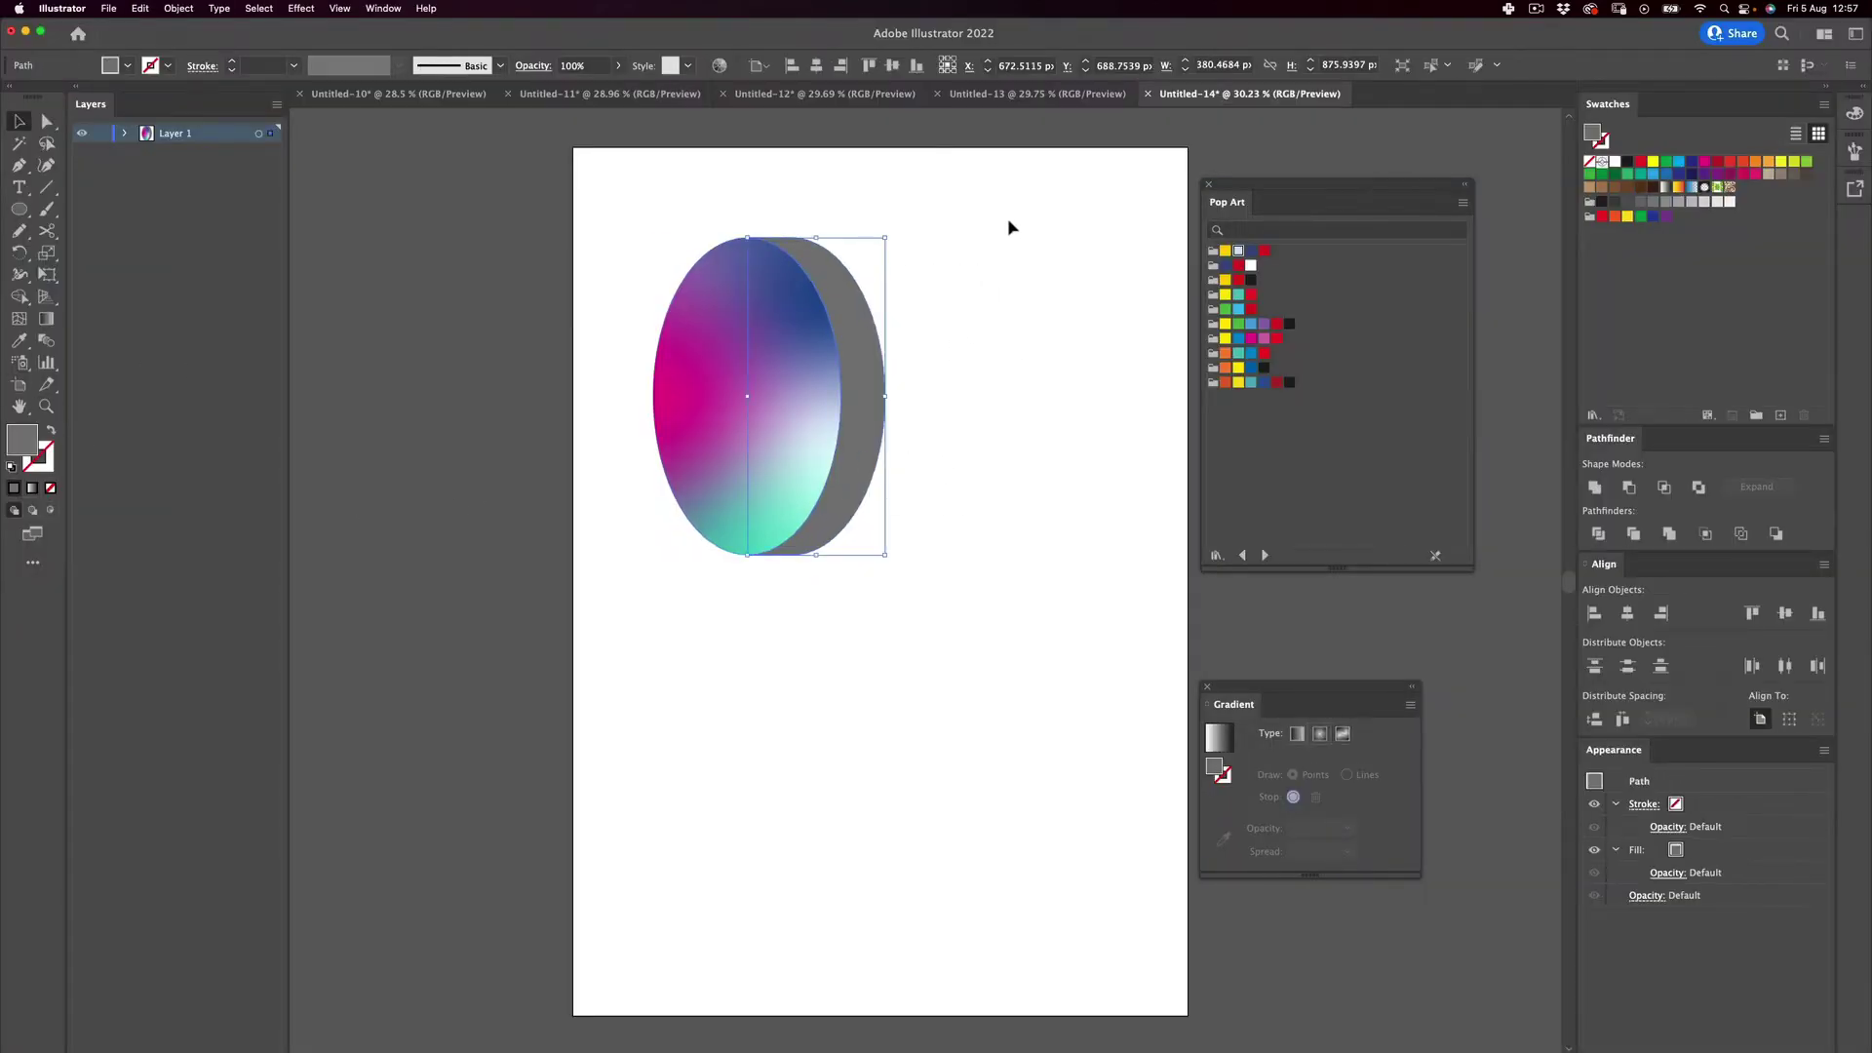
drag(965, 218, 873, 444)
drag(932, 343, 693, 669)
drag(946, 261, 835, 481)
click(32, 488)
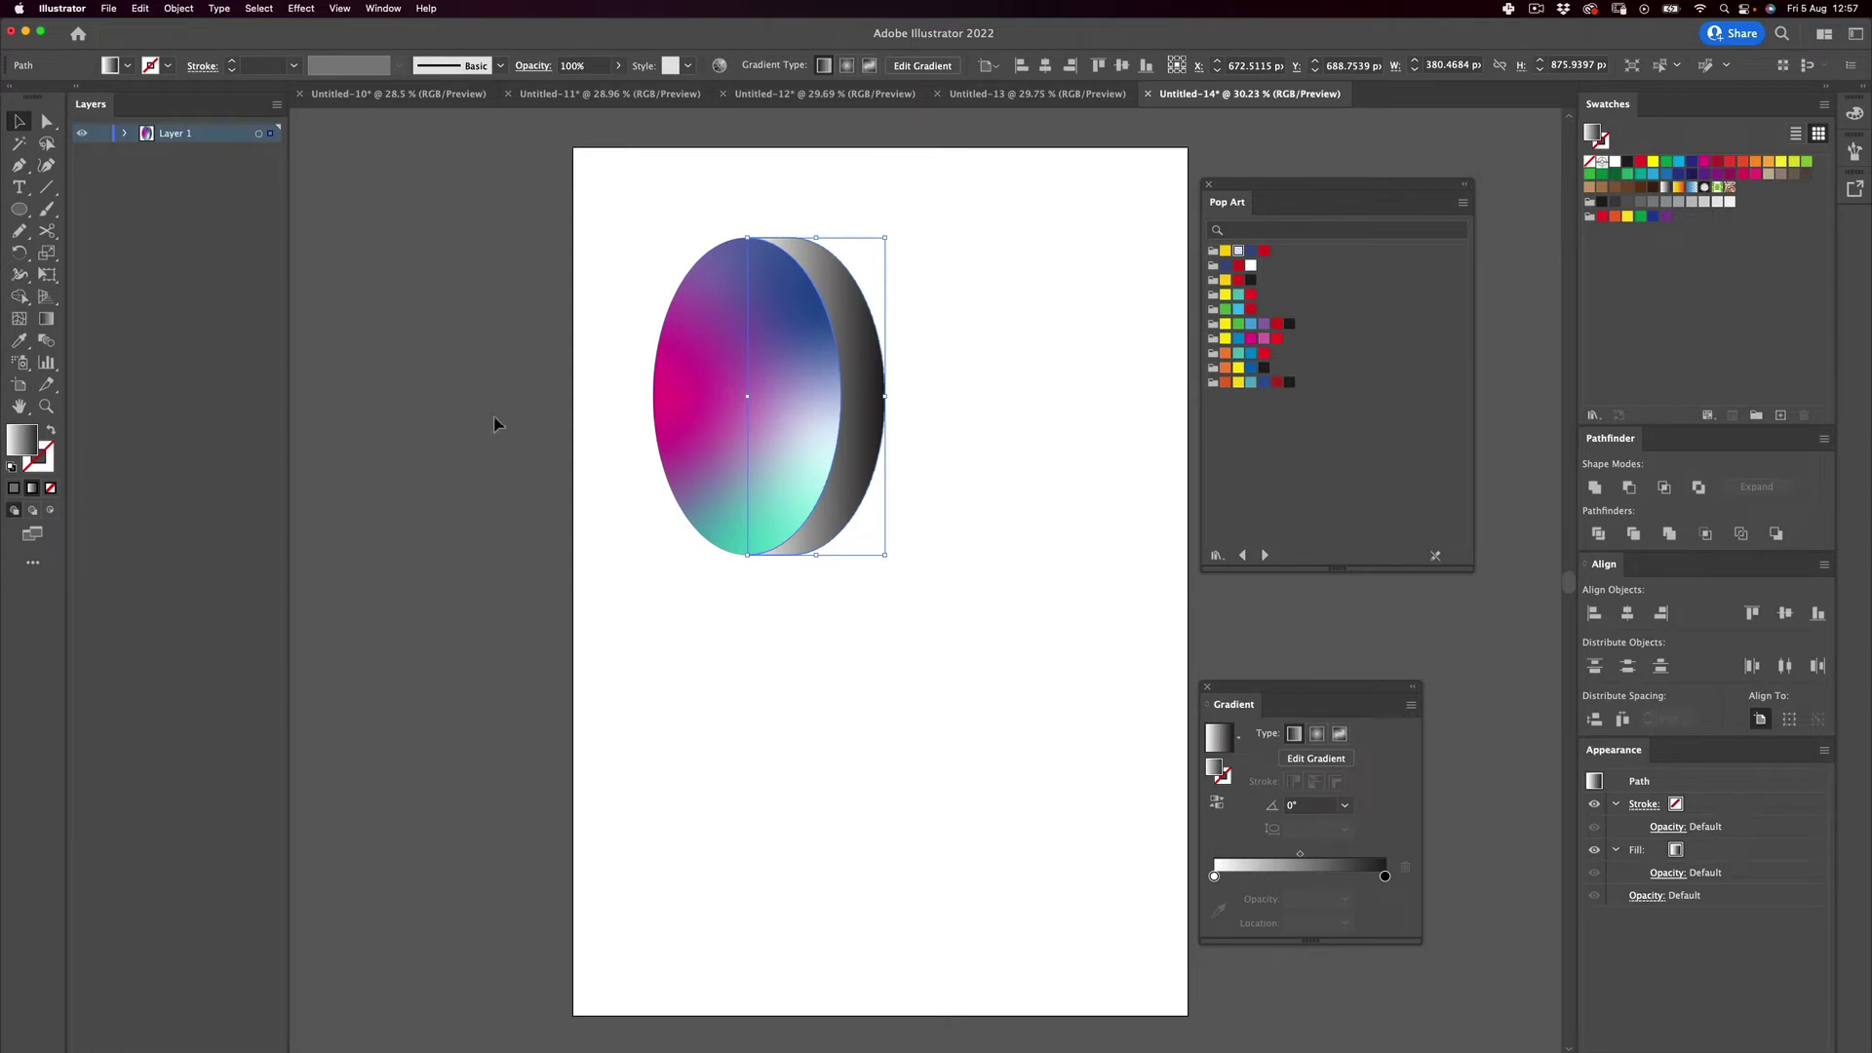
click(45, 319)
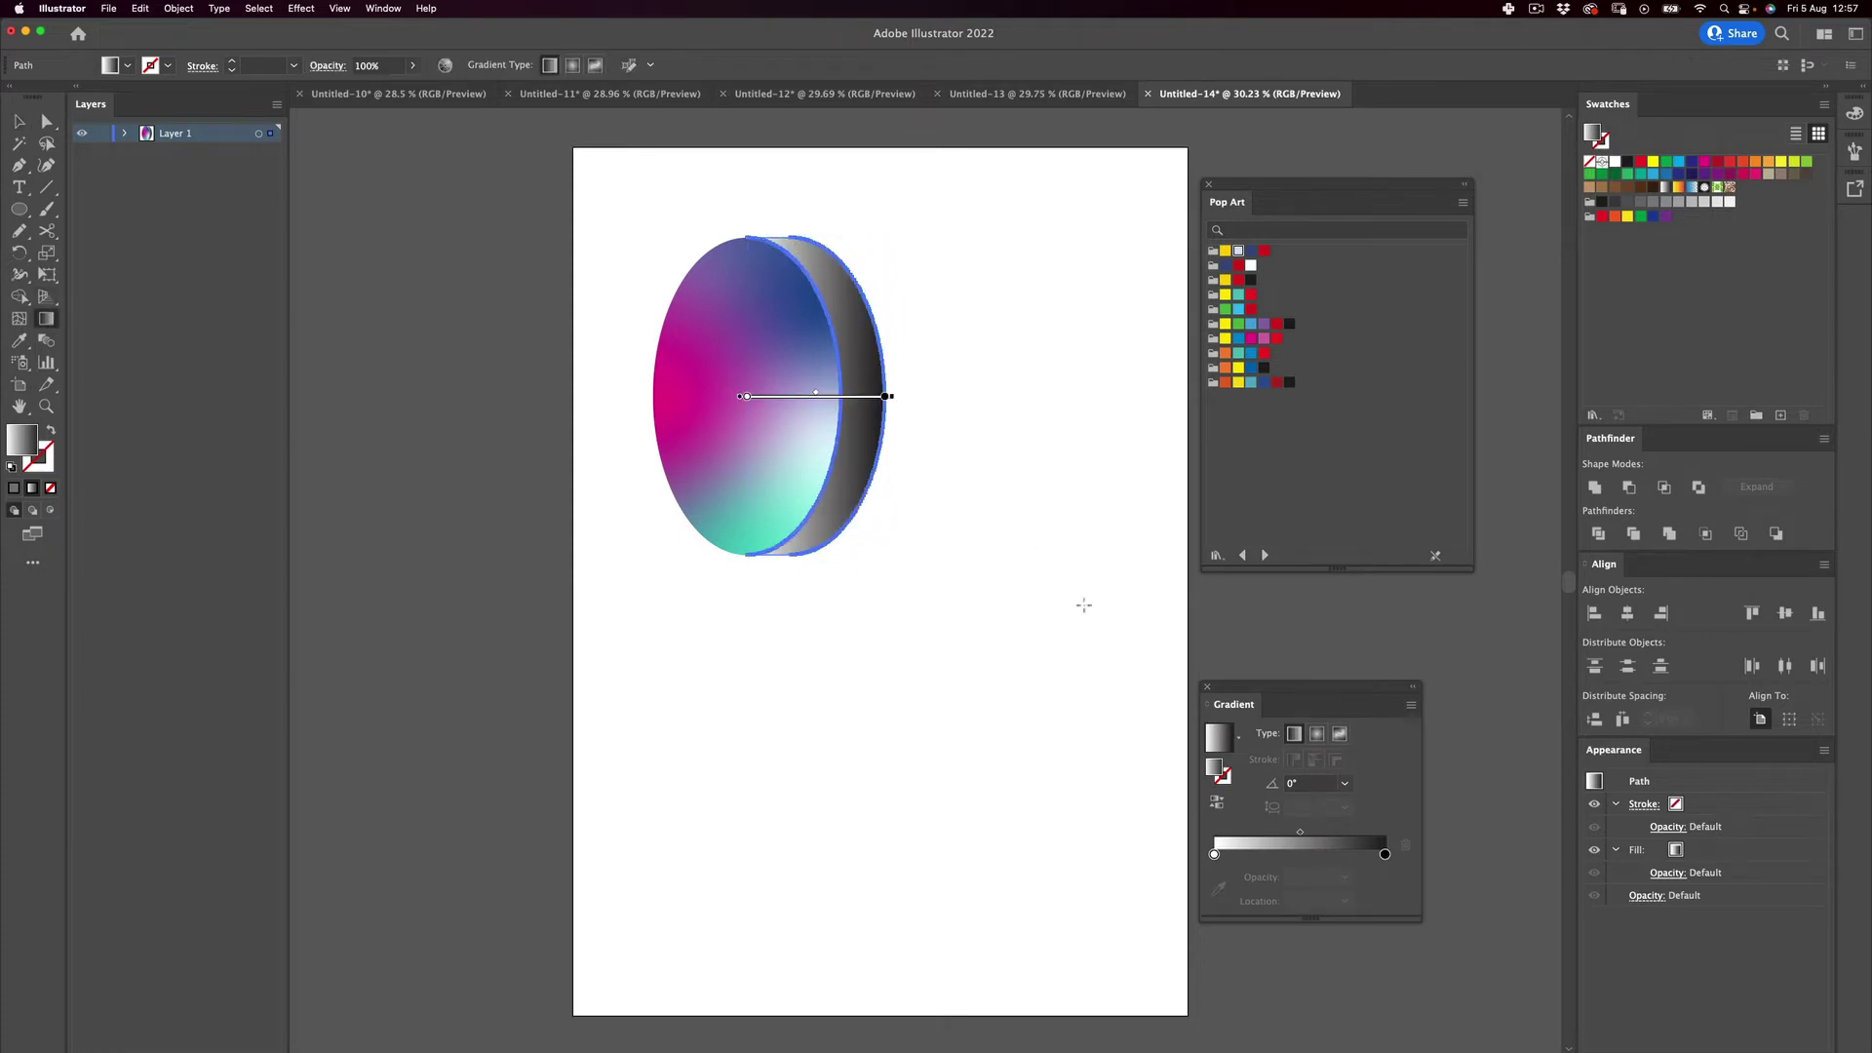
Bring the gradient settings next to the disc and set the side gradient's angle to -90°.
drag(1281, 690, 991, 314)
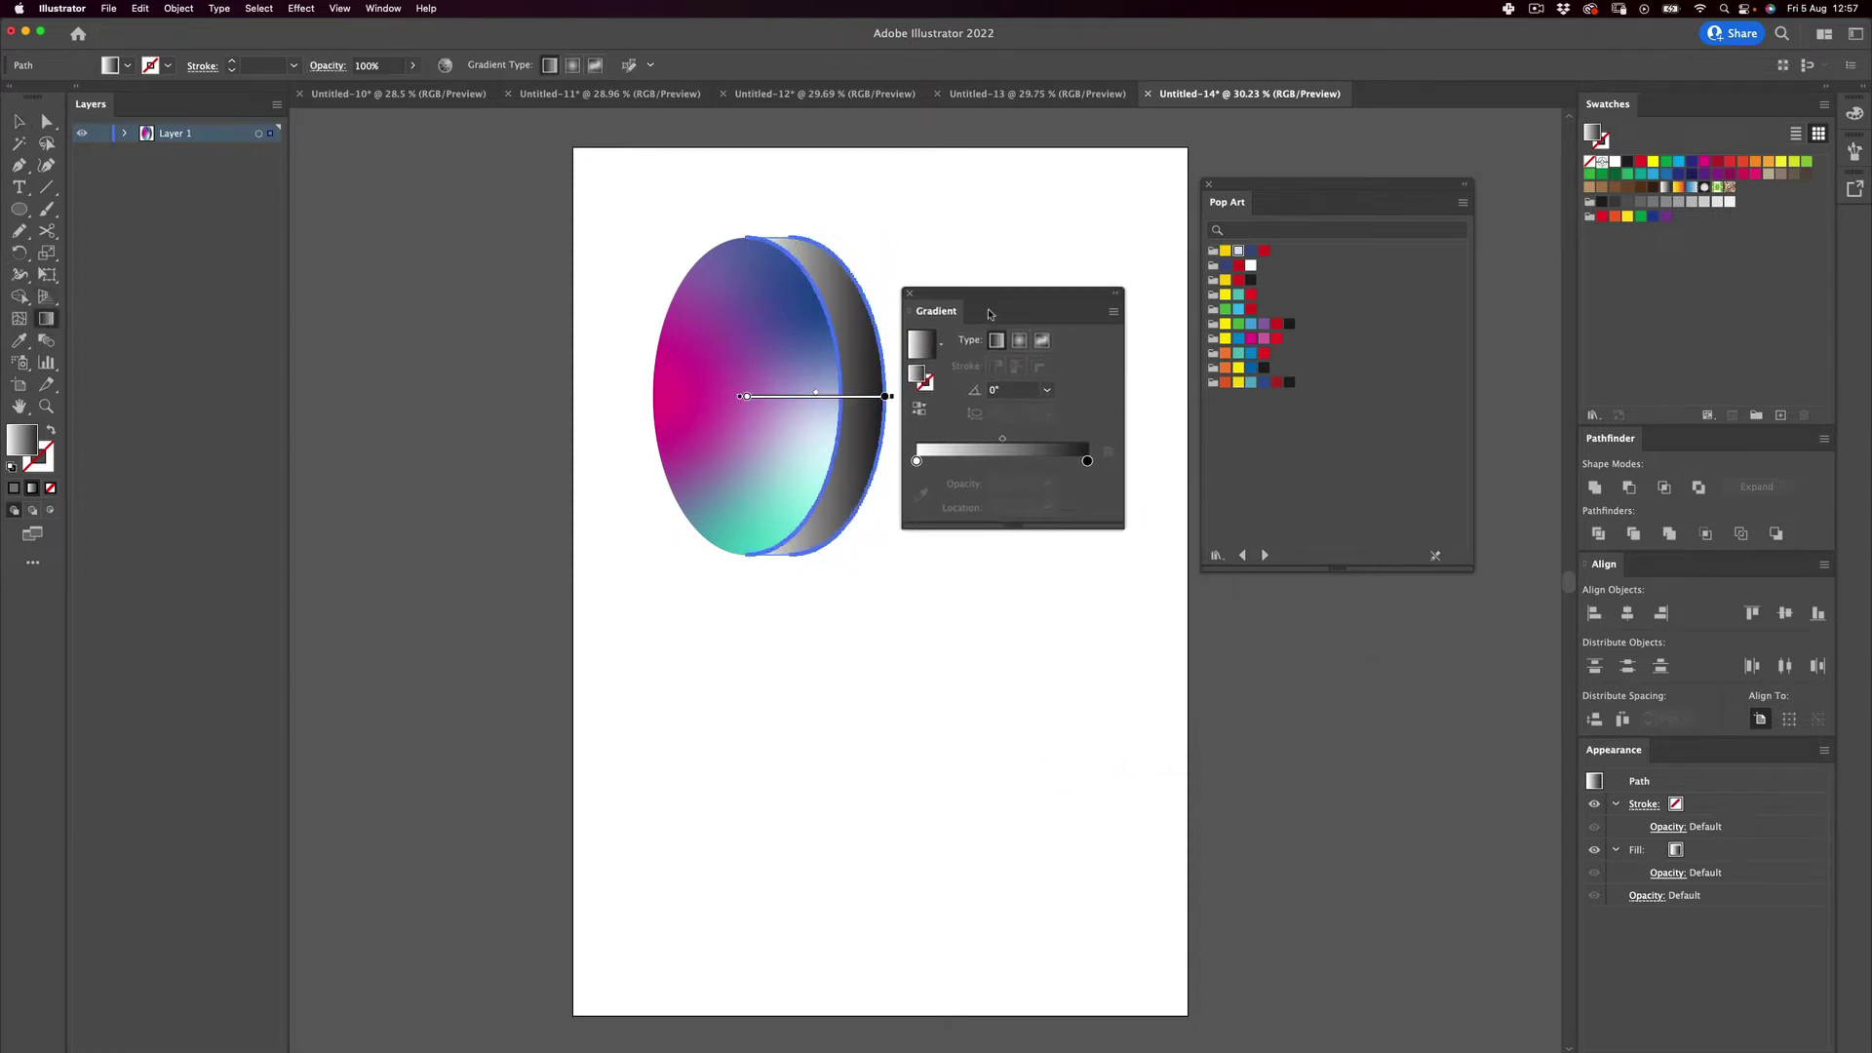
click(1048, 391)
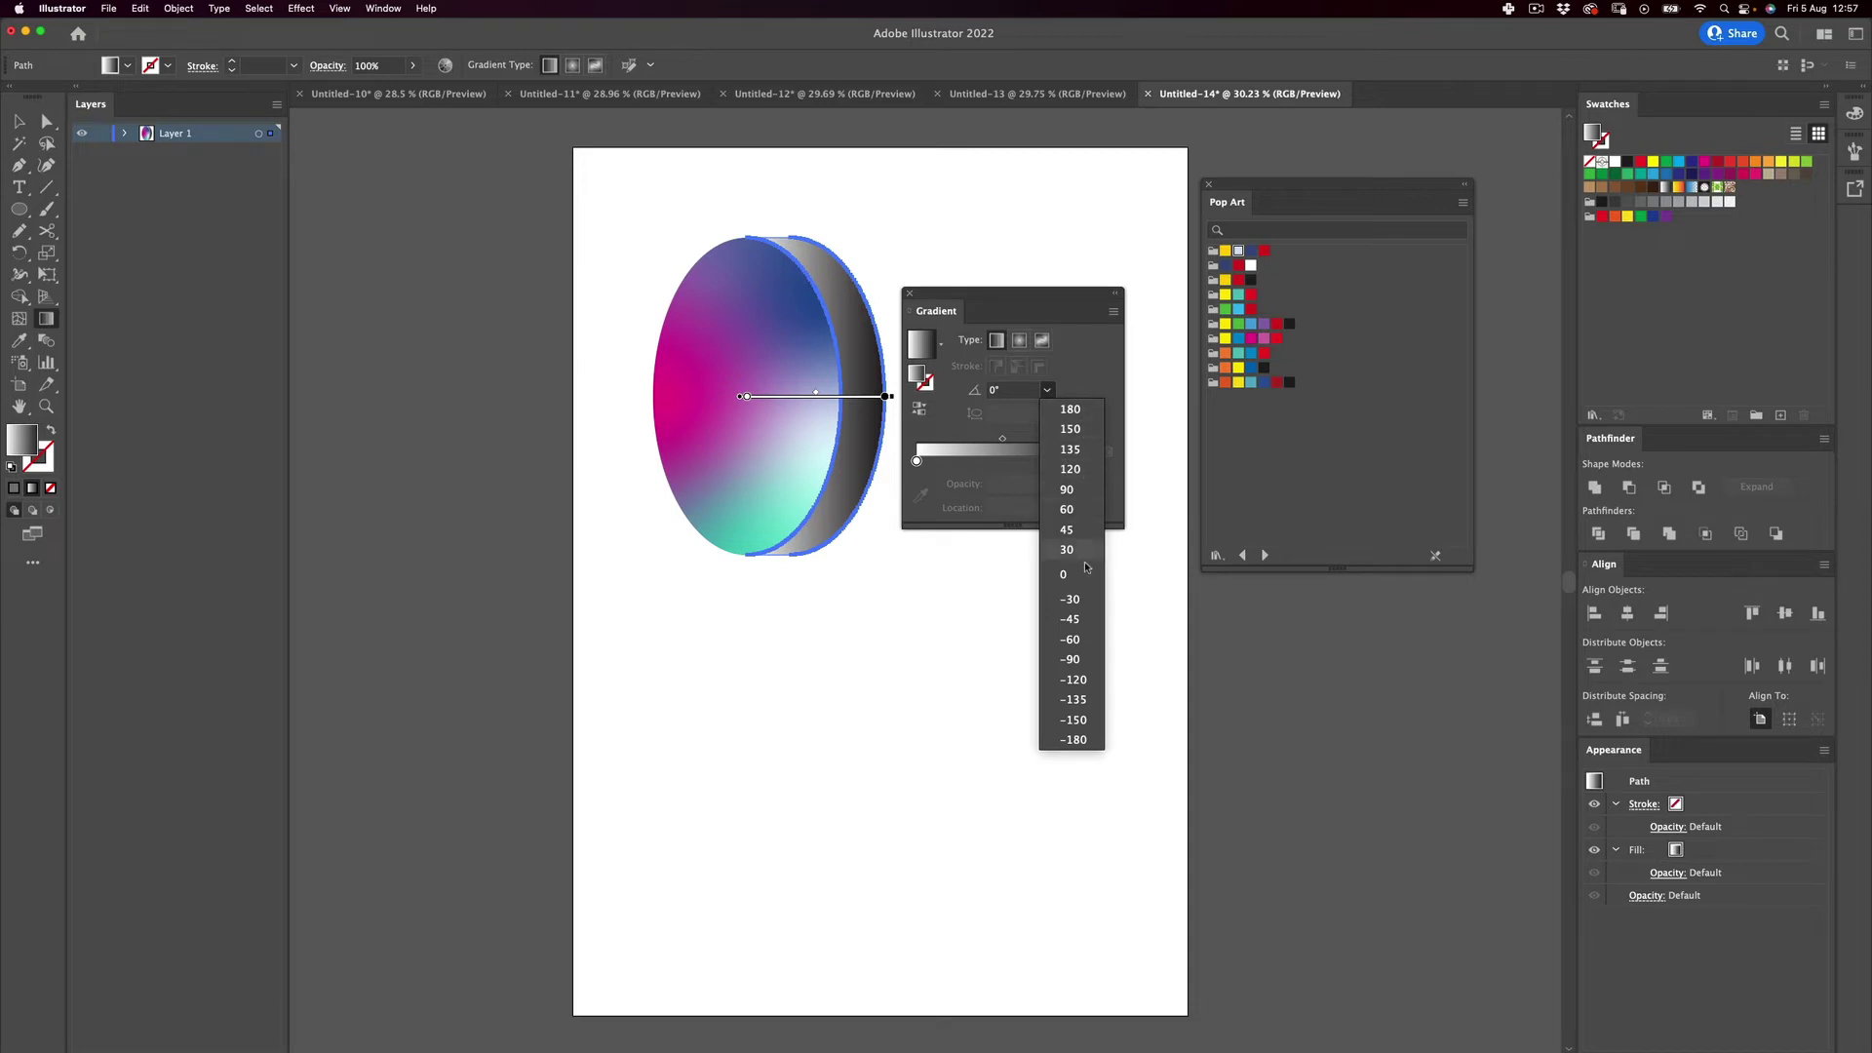
click(1076, 660)
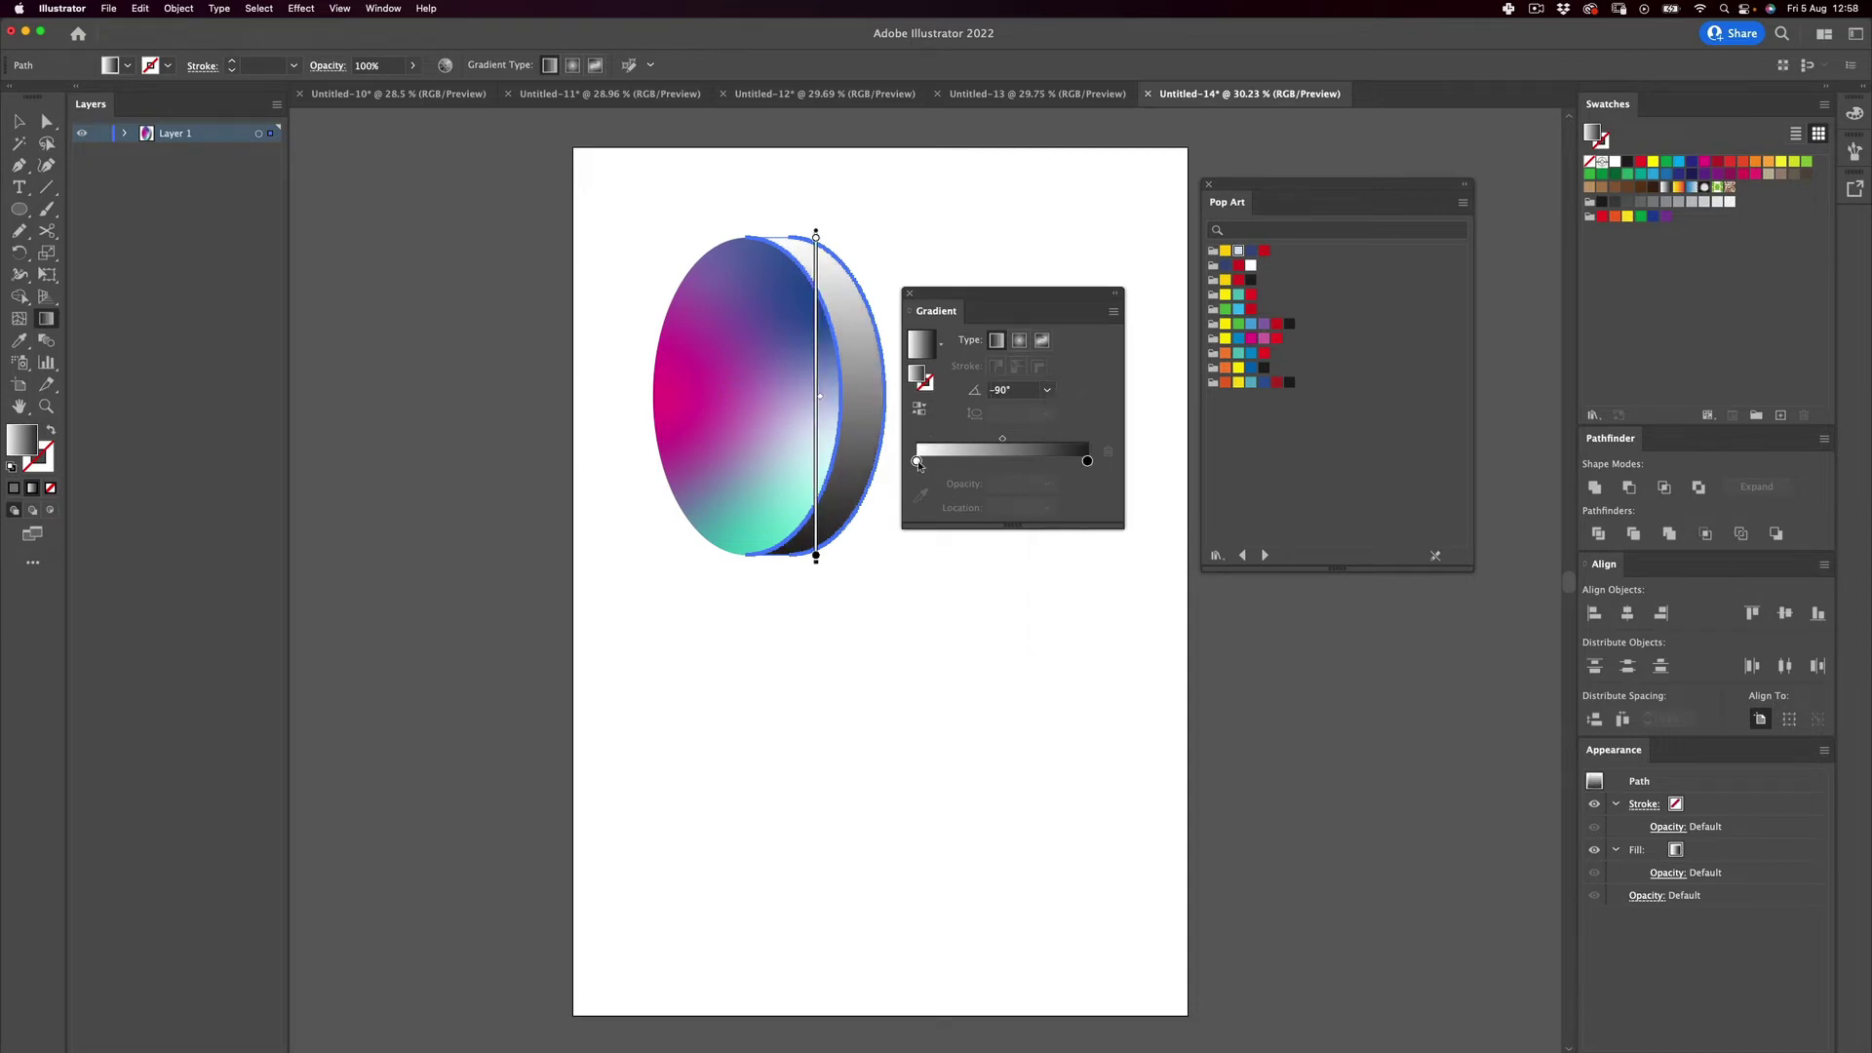
Color the side gradient's white start stop teal from the Pop Art swatches.
double_click(917, 462)
click(924, 449)
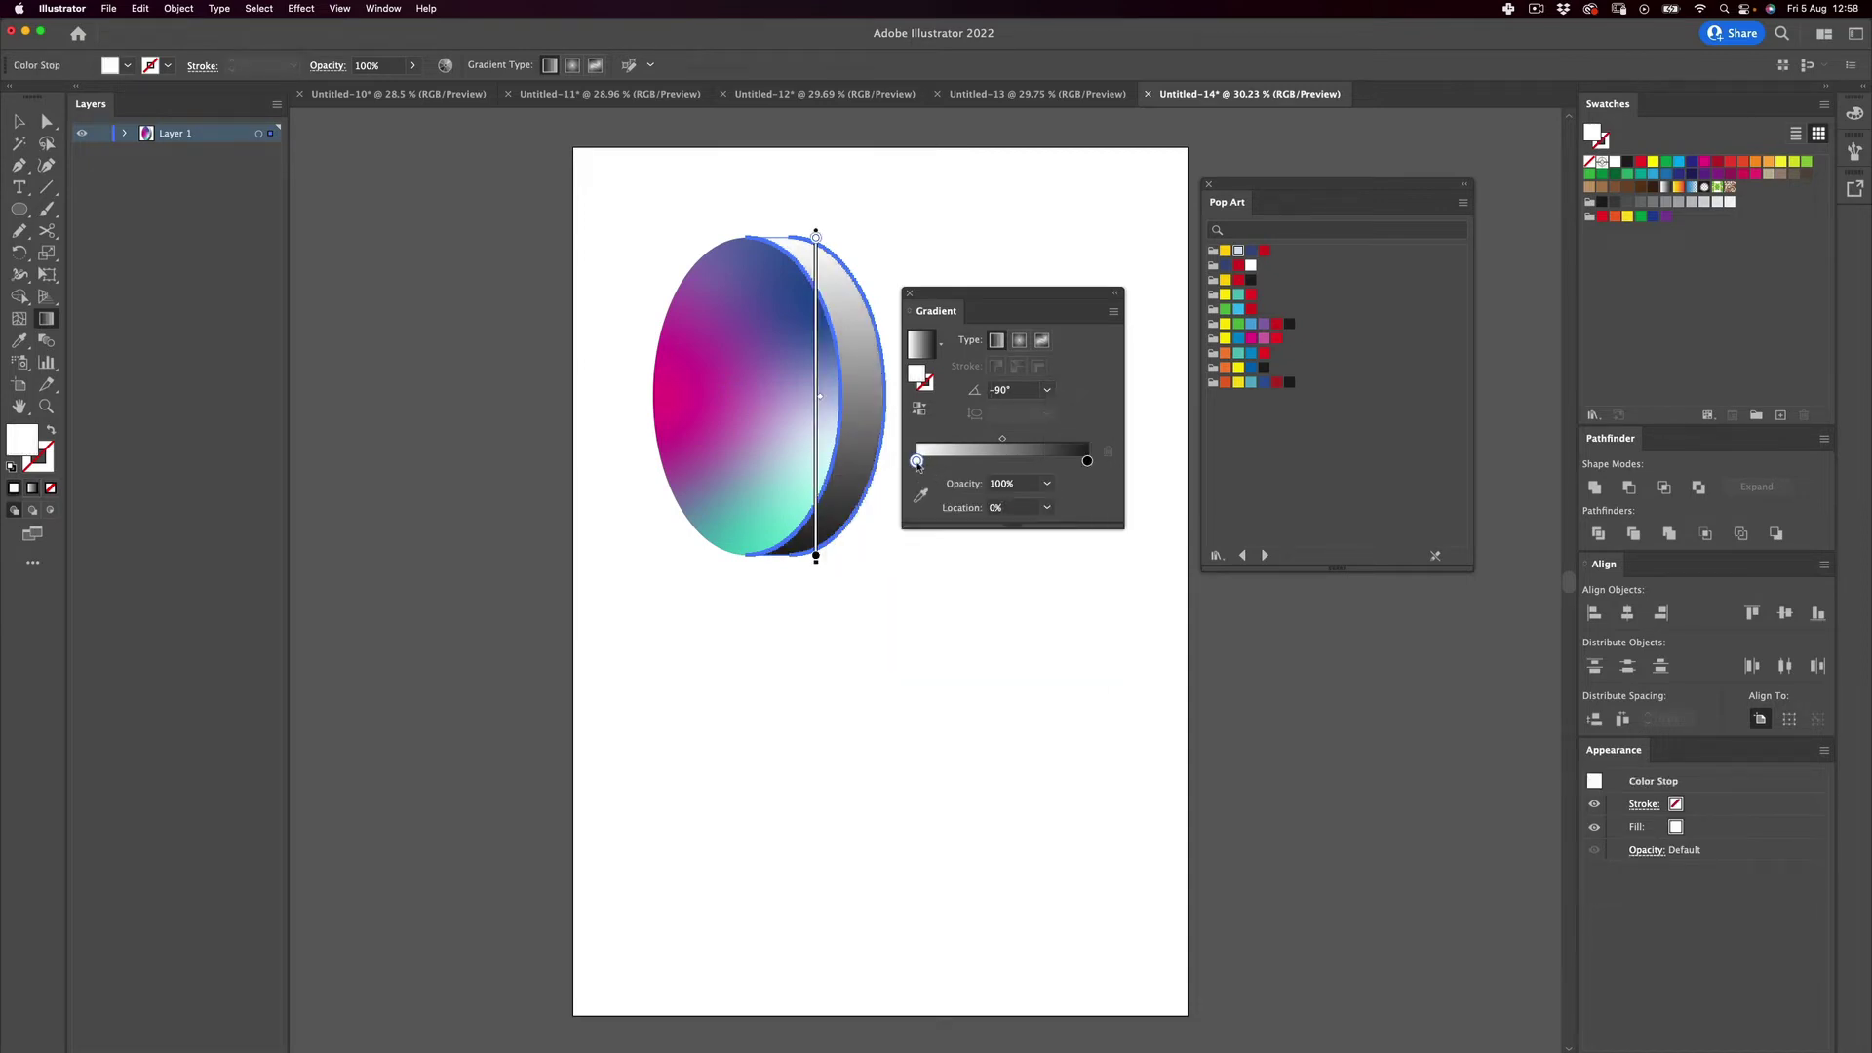
double_click(917, 462)
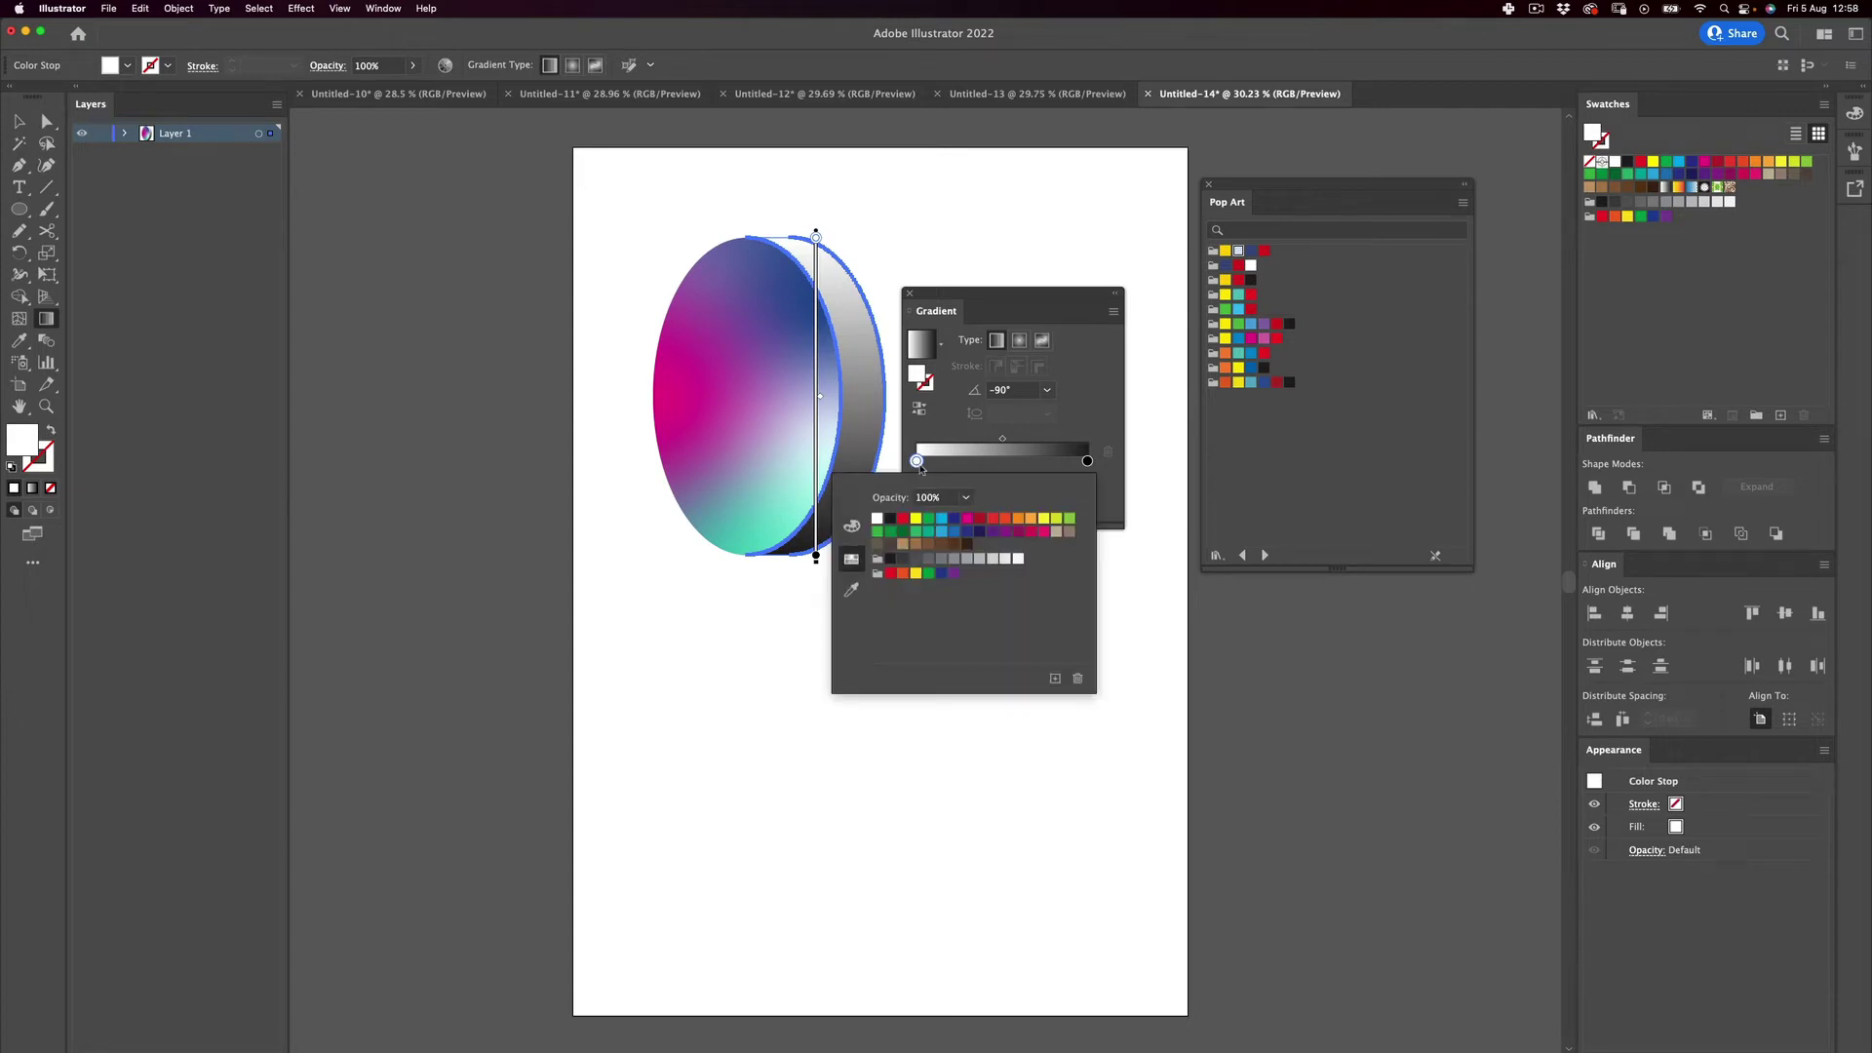
click(1238, 358)
click(1239, 355)
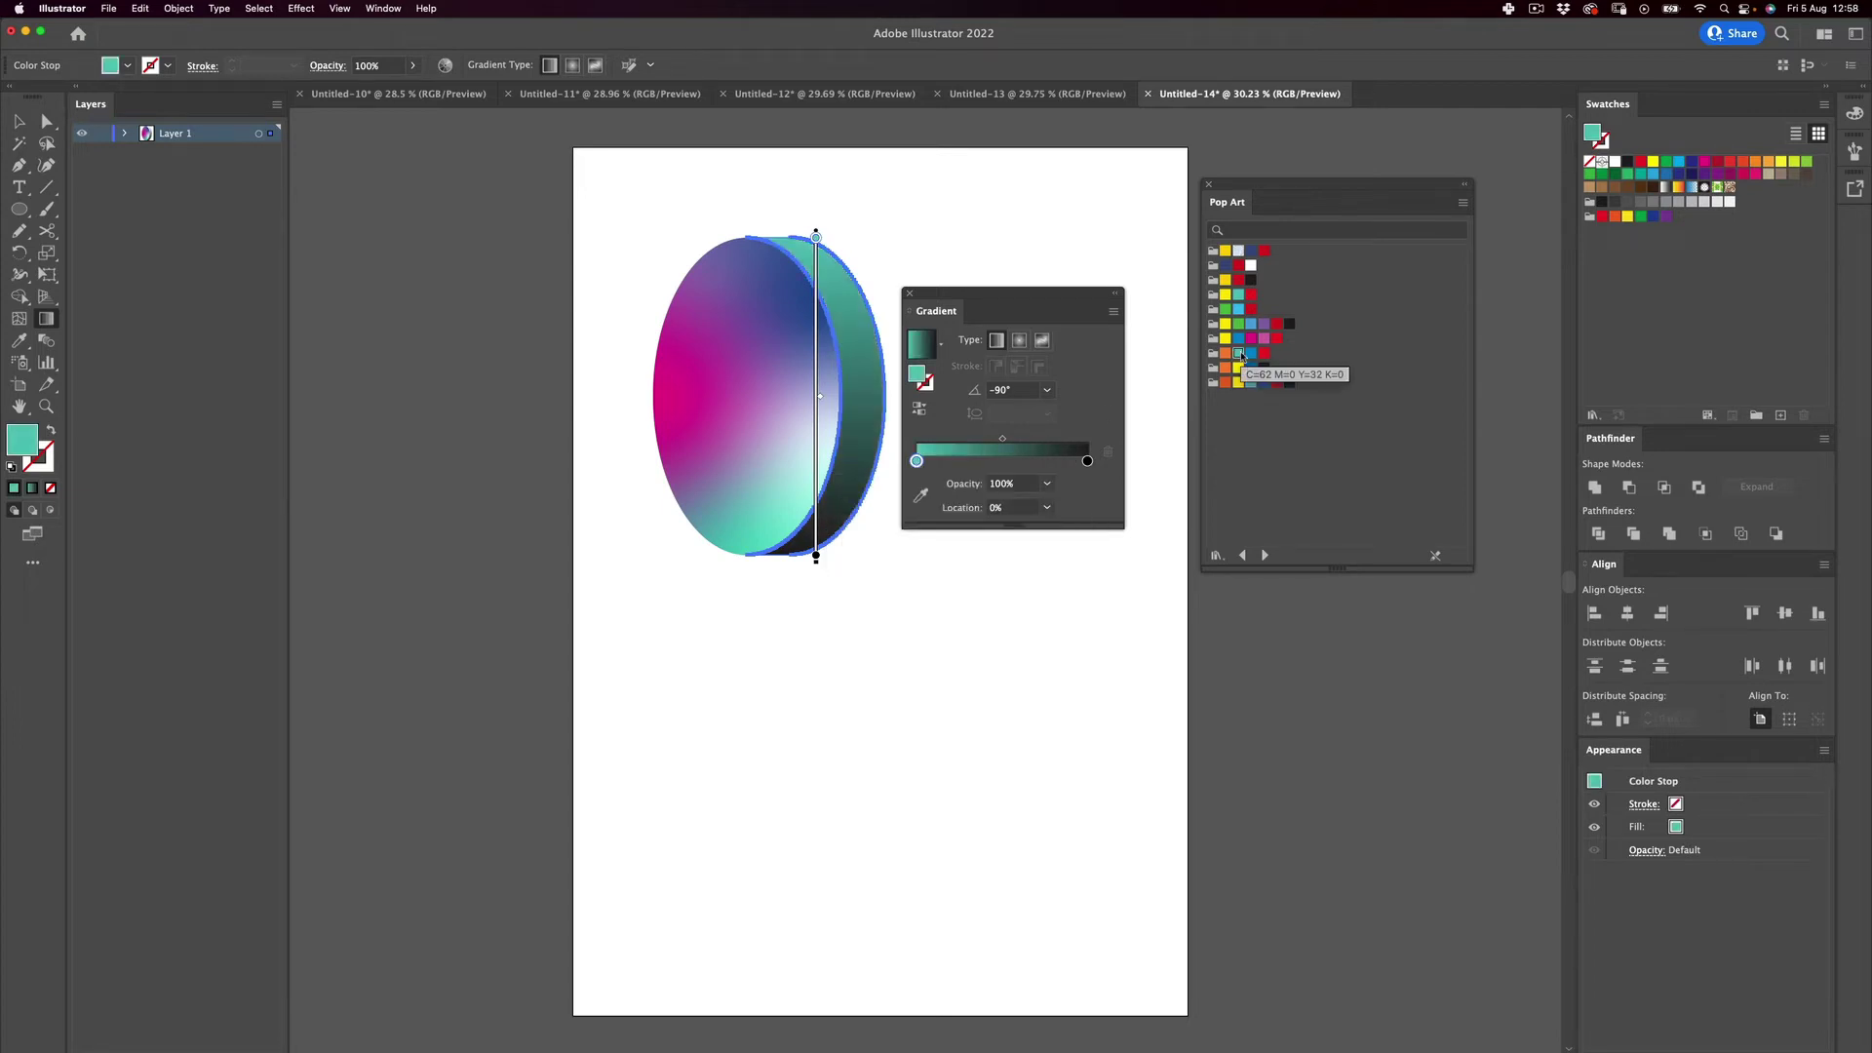
Try purple, black and several blues on the side gradient's end stop, settling on the blue from the last Pop Art color group.
double_click(1088, 461)
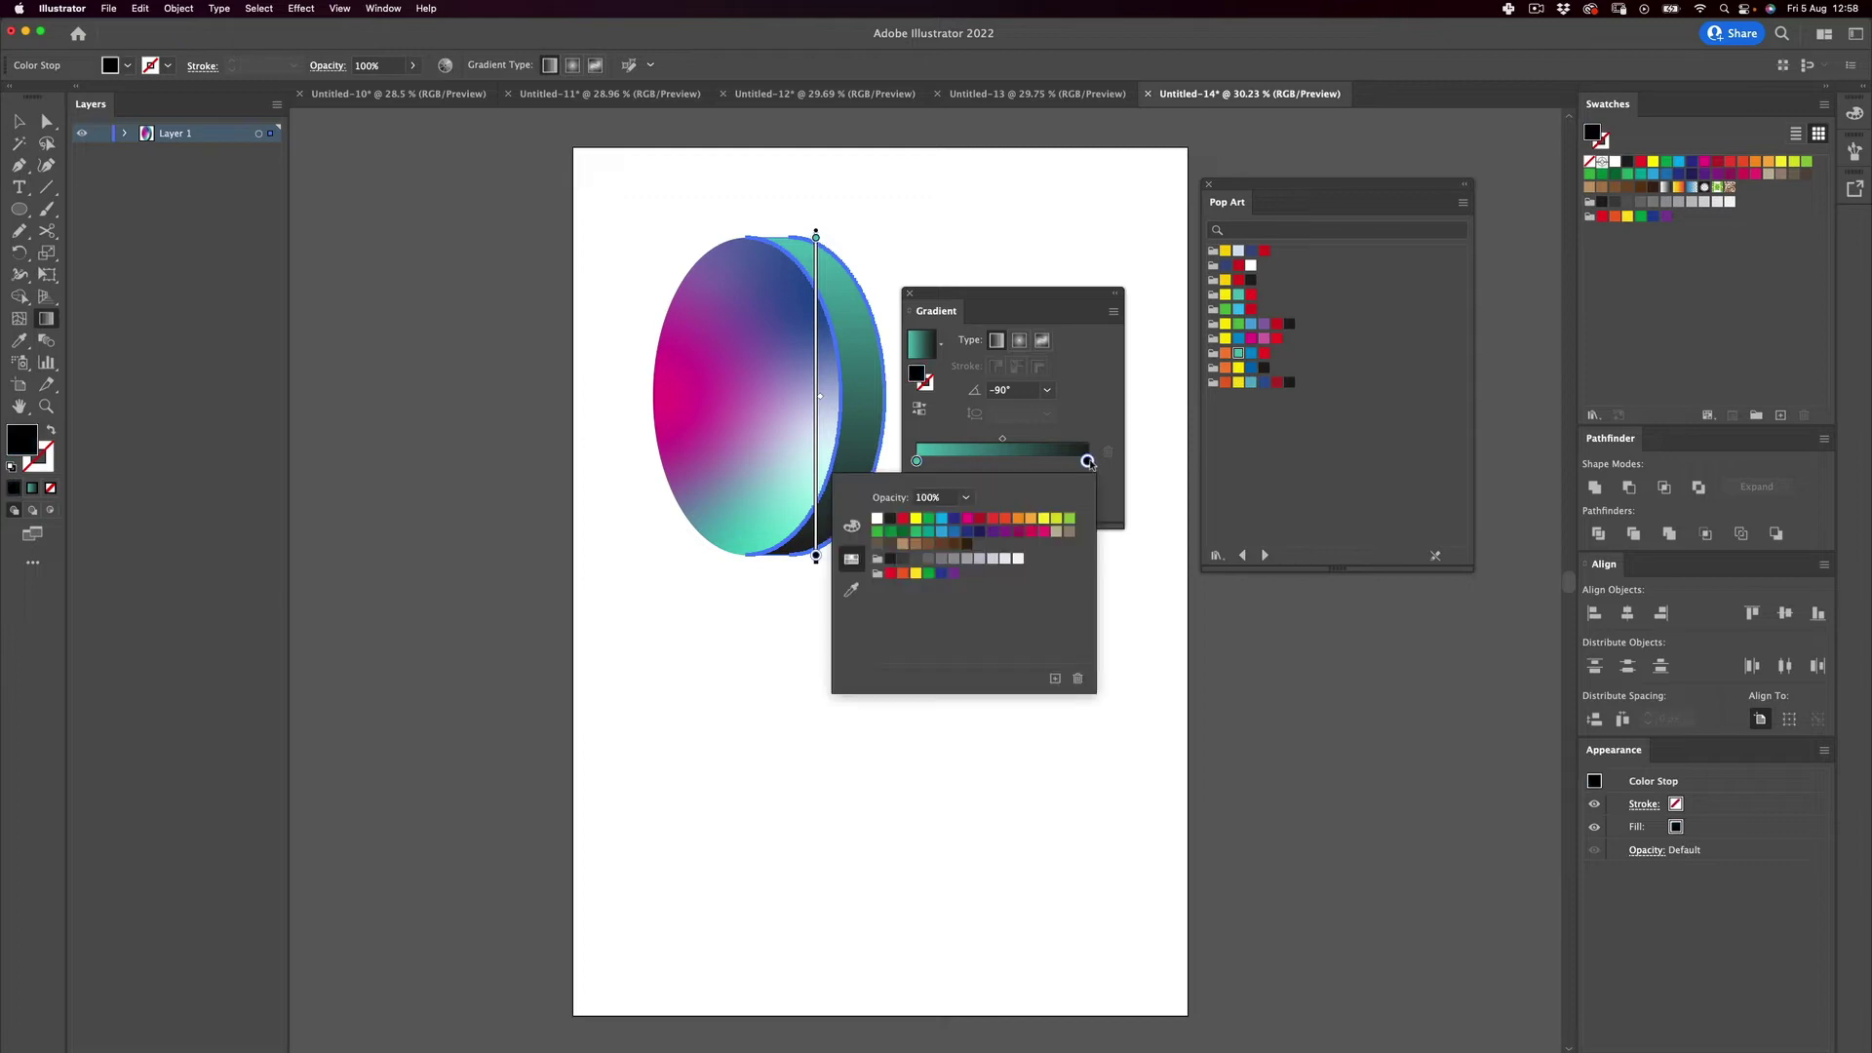
click(1265, 326)
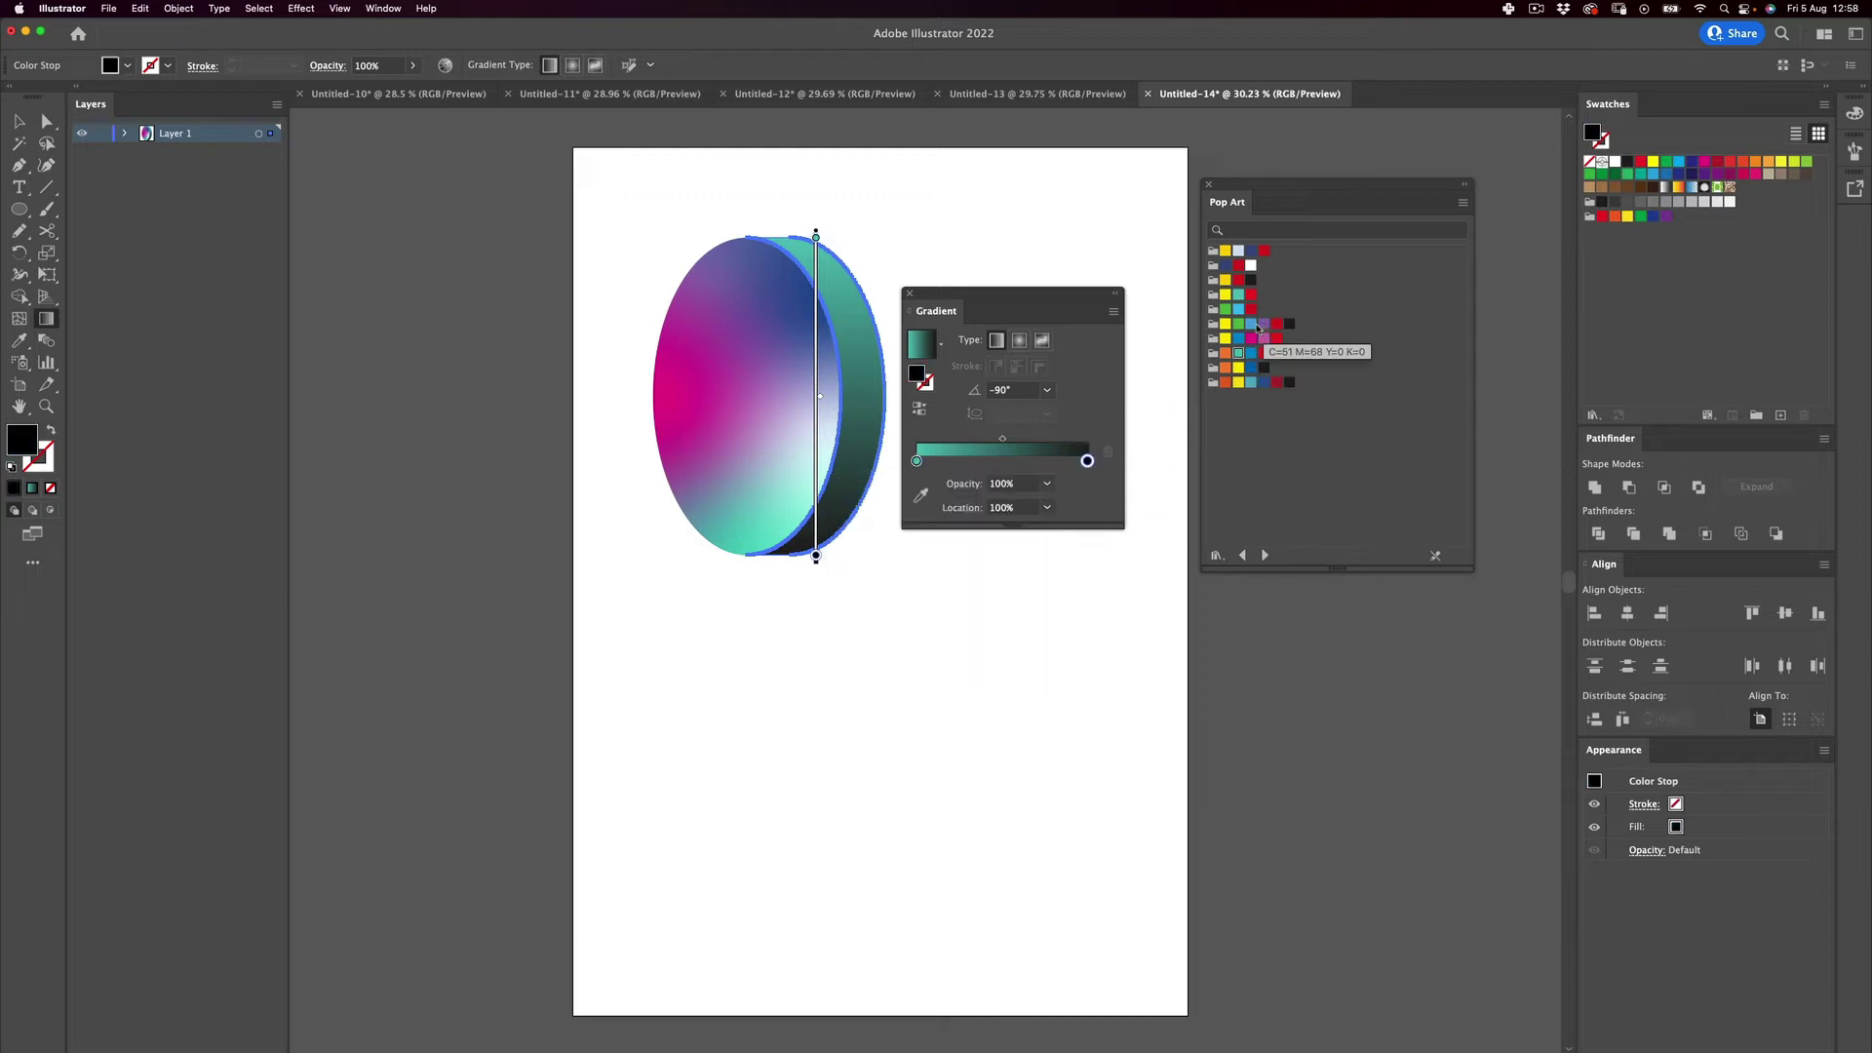
click(1265, 326)
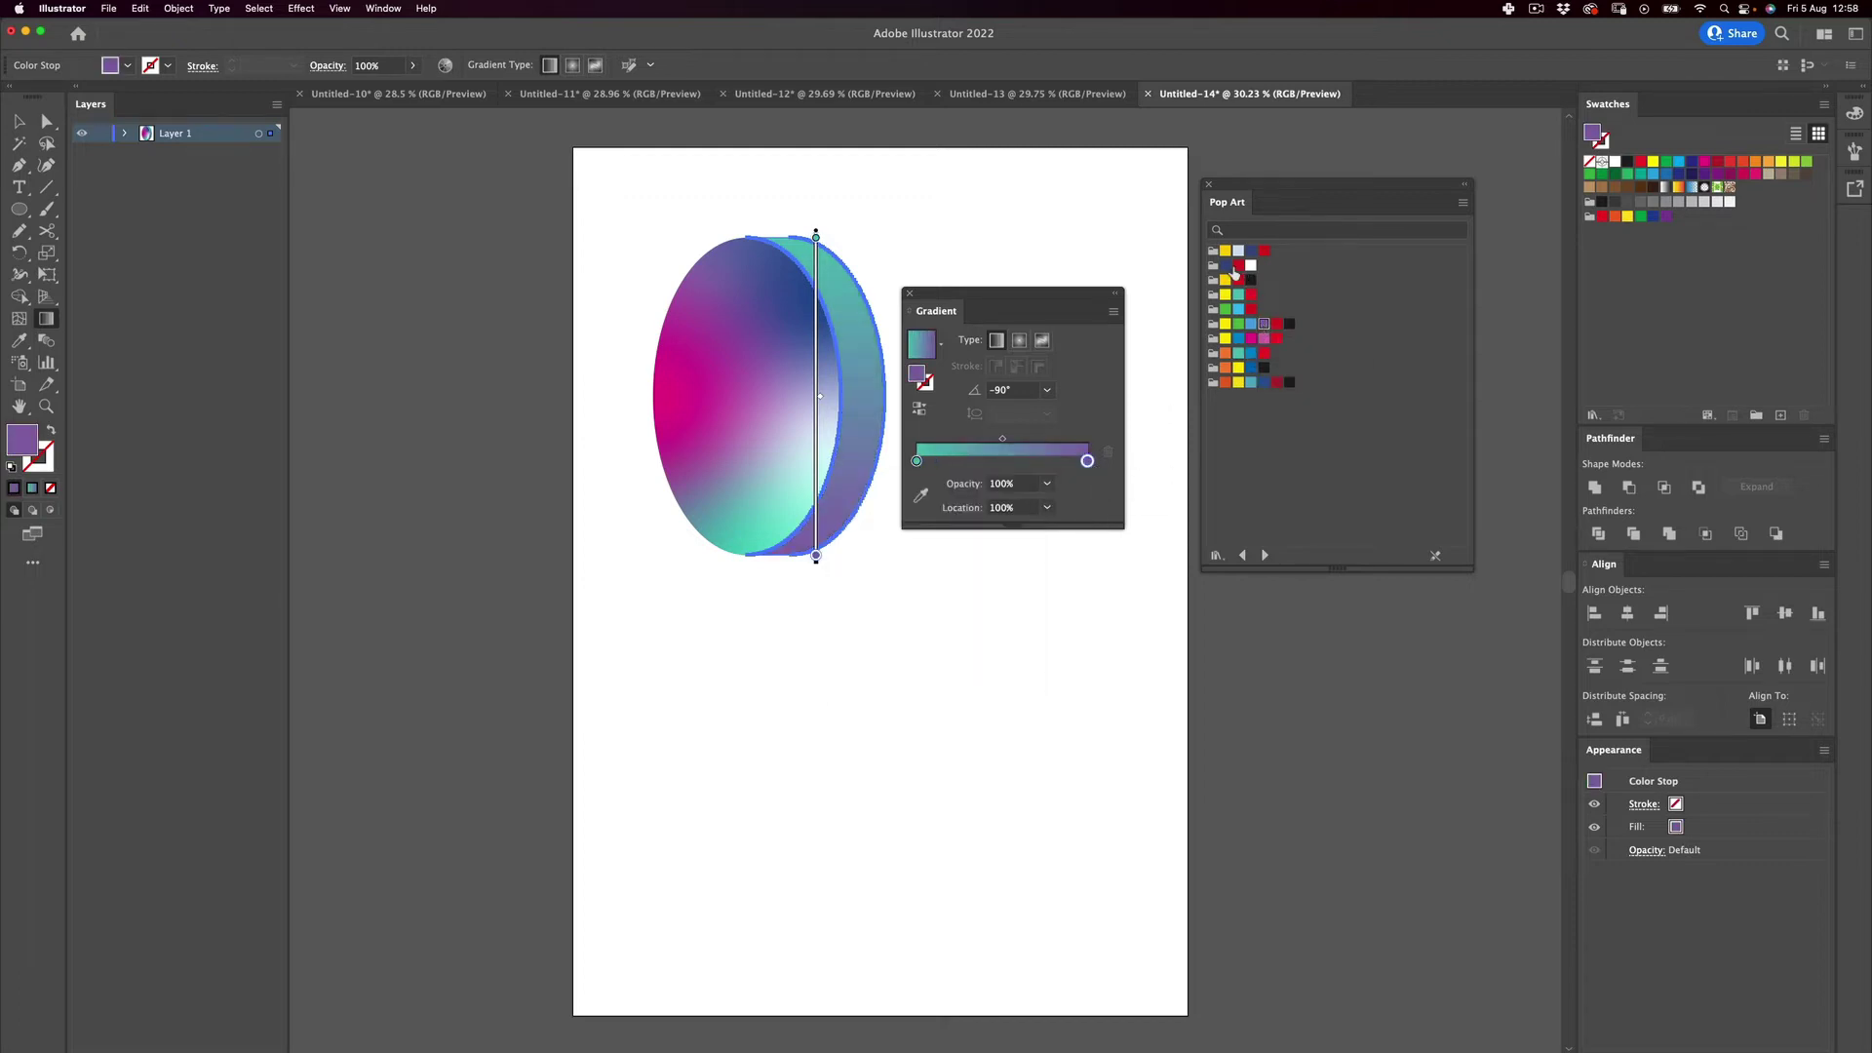
click(1226, 266)
click(1253, 282)
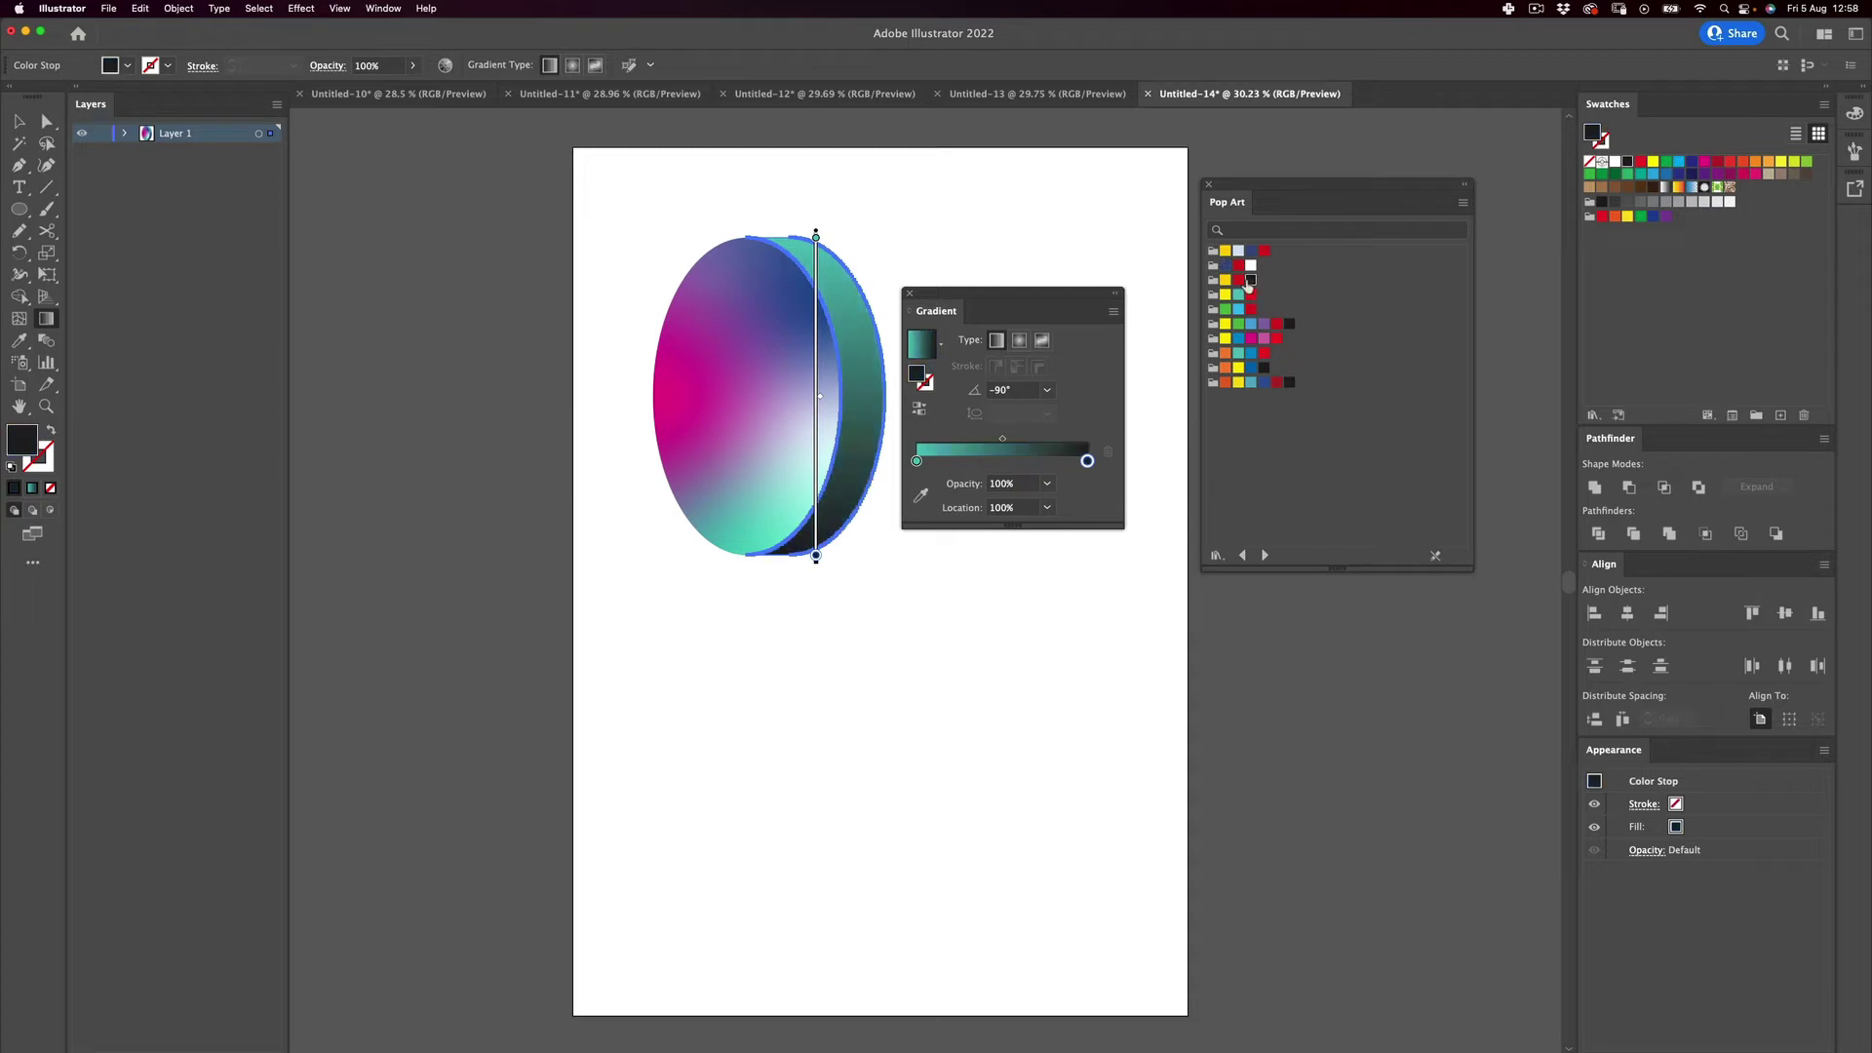
click(1228, 266)
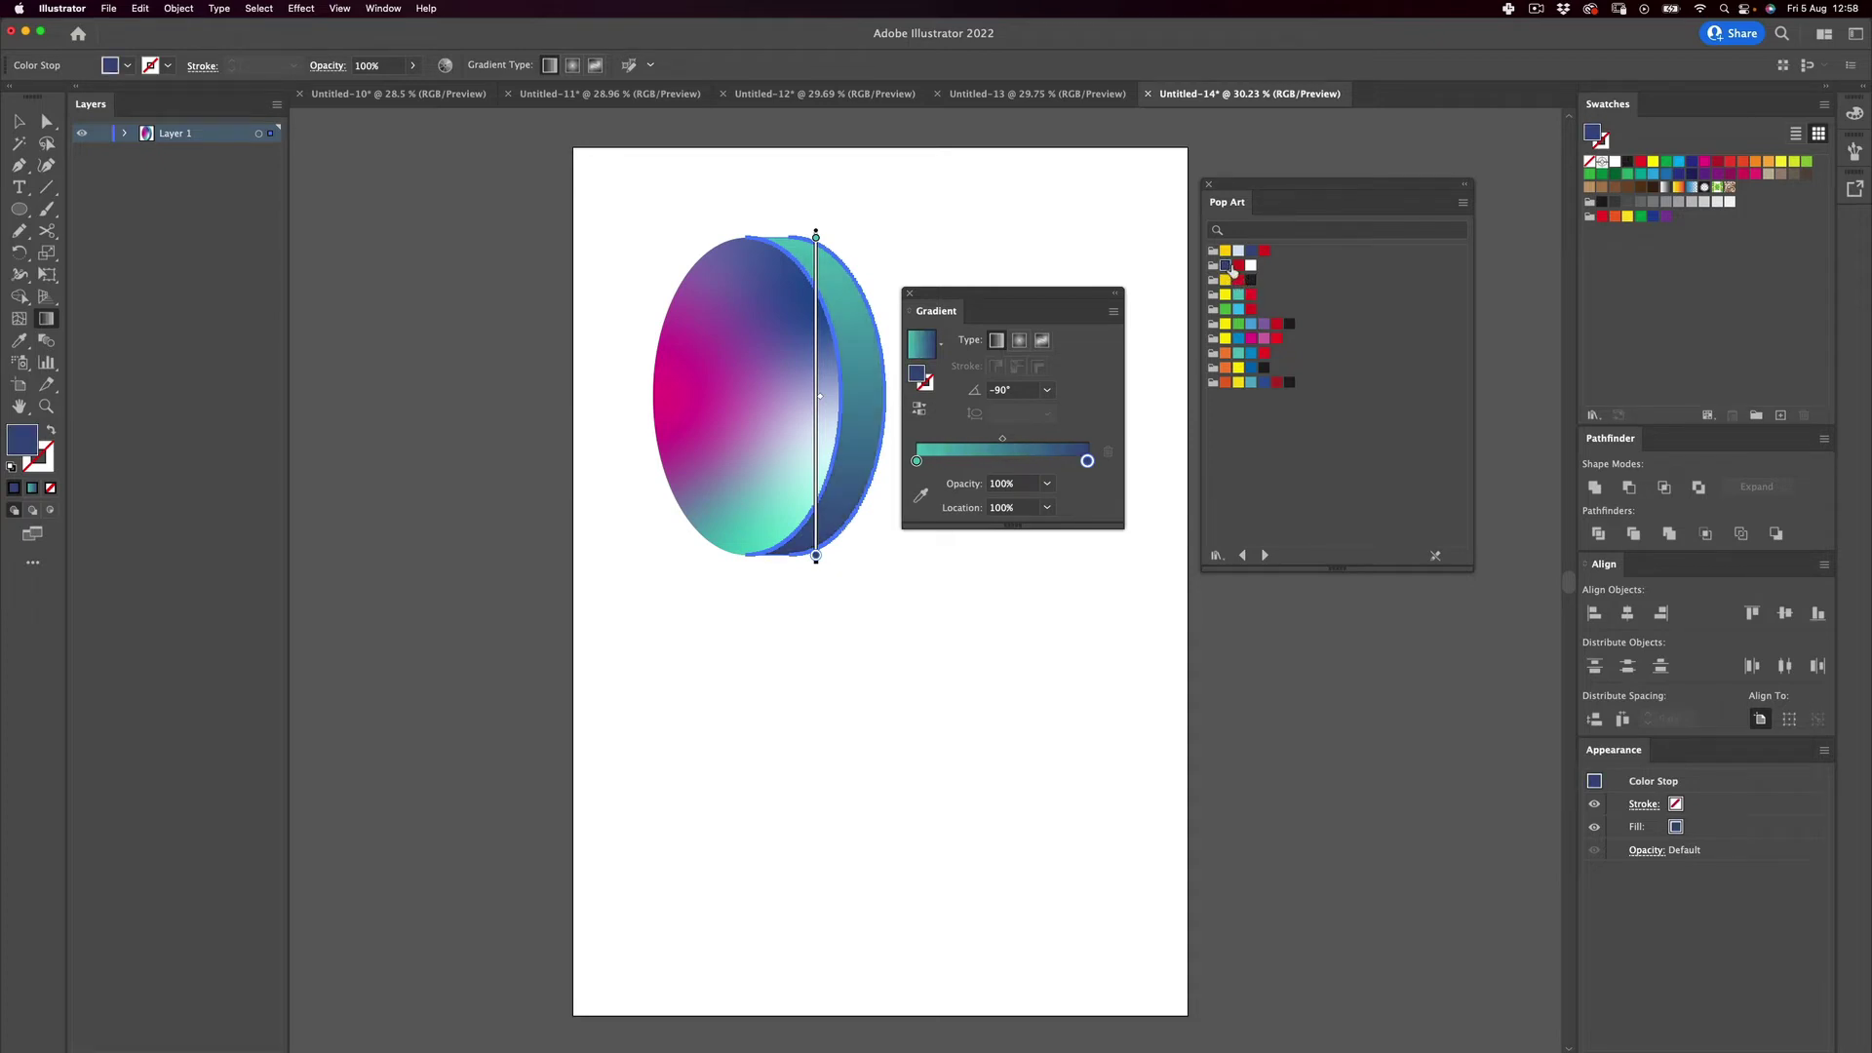
click(1251, 253)
click(1253, 368)
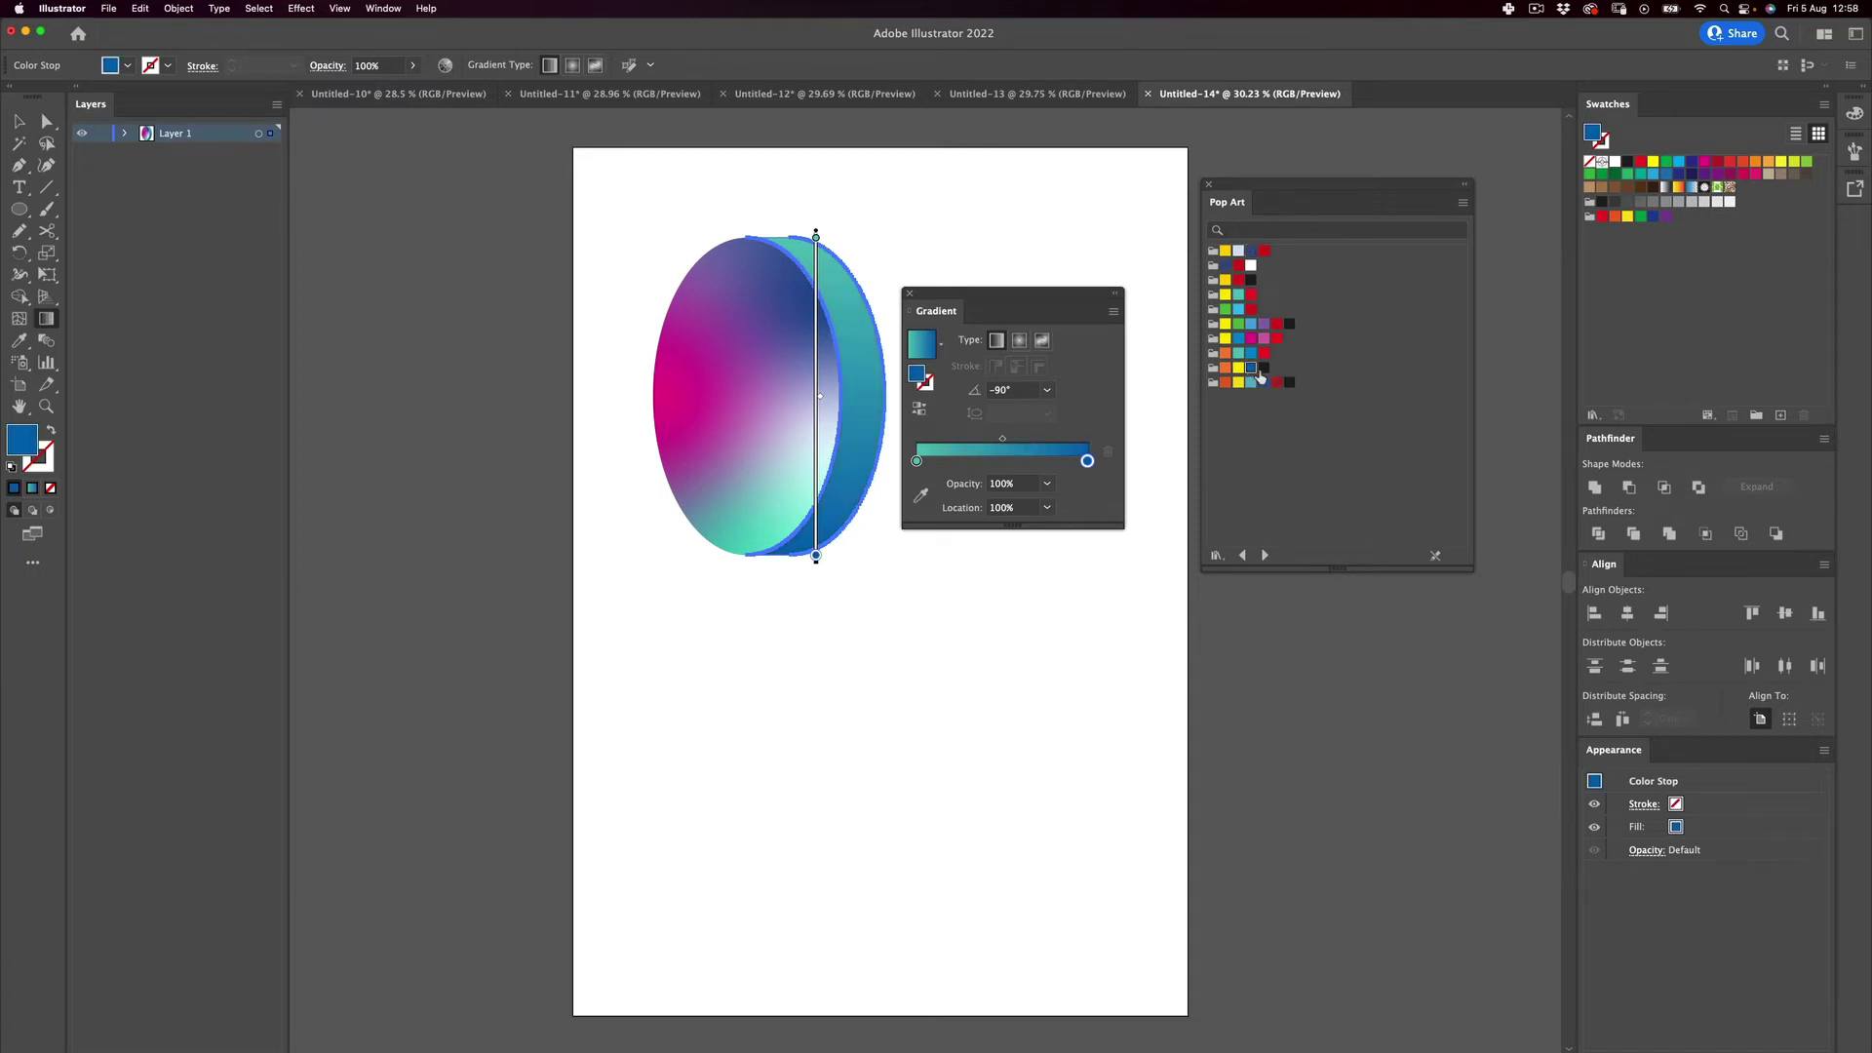
click(1264, 383)
key(v)
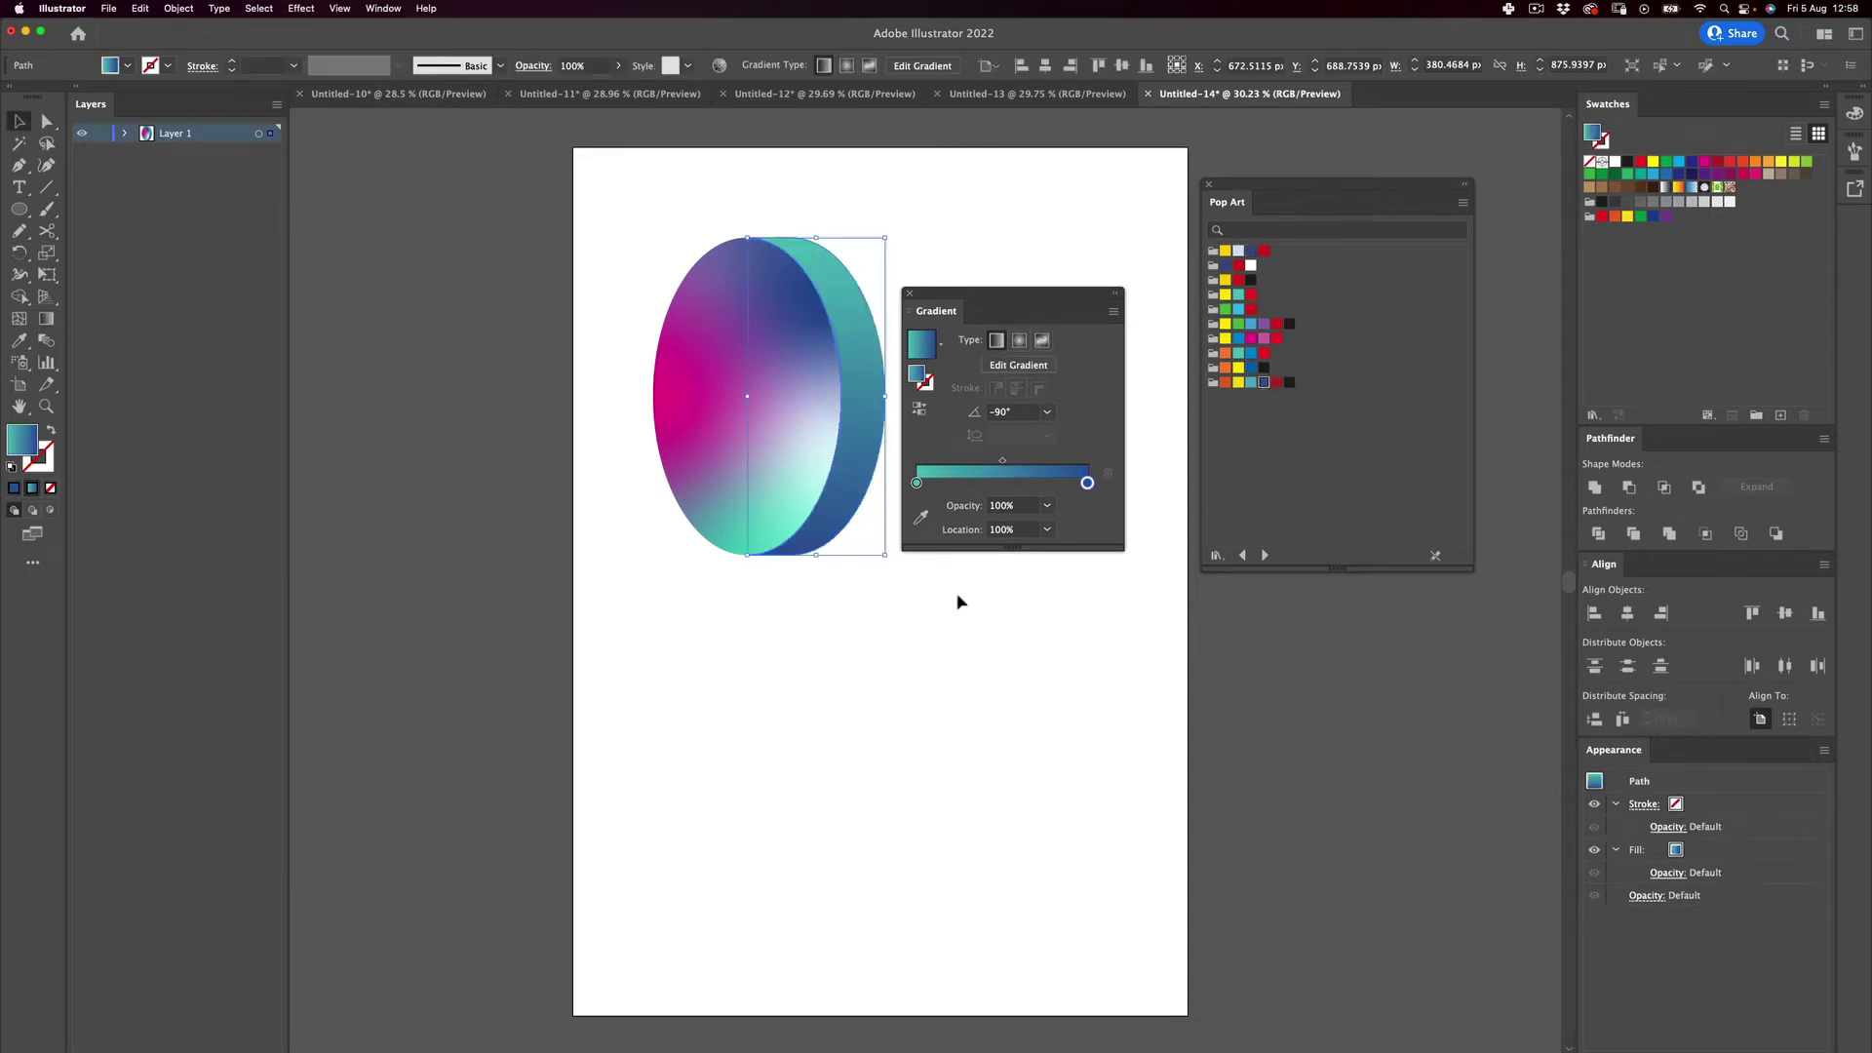
Try to recolor the side gradient's teal start stop with the green Pop Art swatch, and undo the change.
double_click(919, 483)
drag(920, 484, 918, 486)
click(1062, 474)
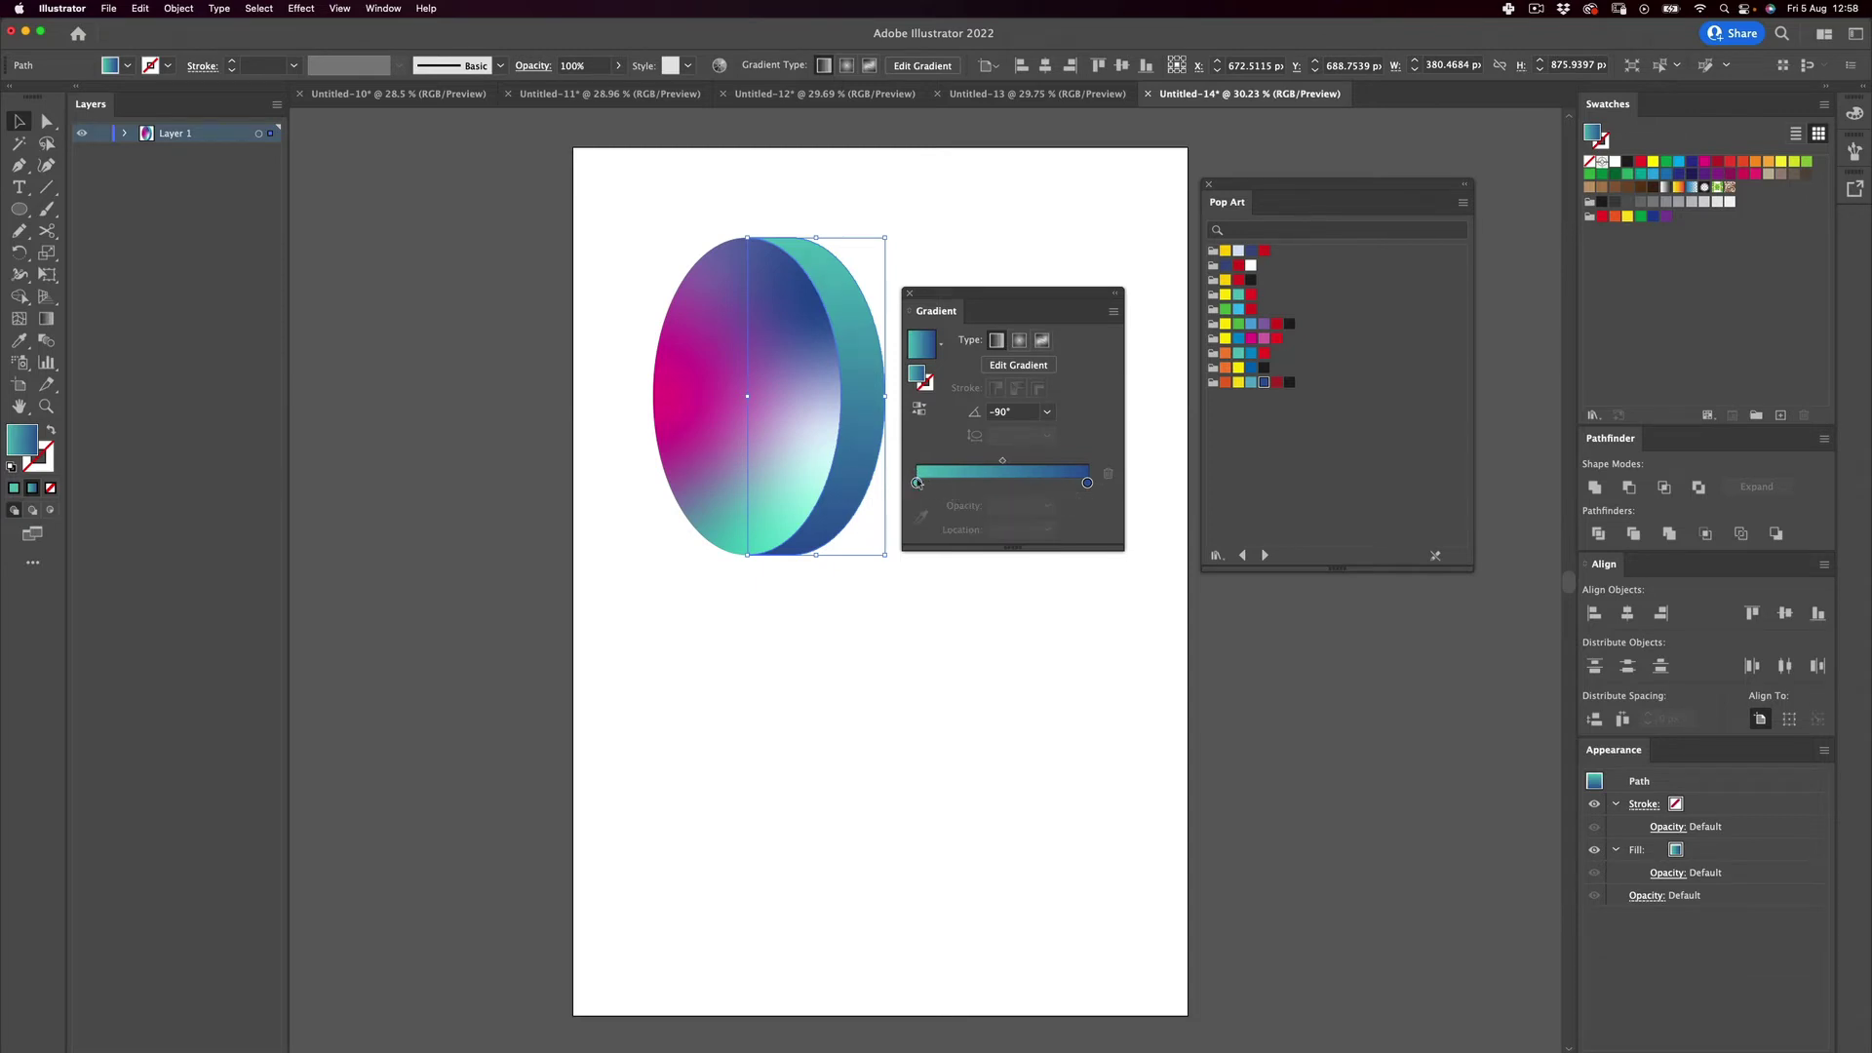
click(918, 484)
click(1226, 309)
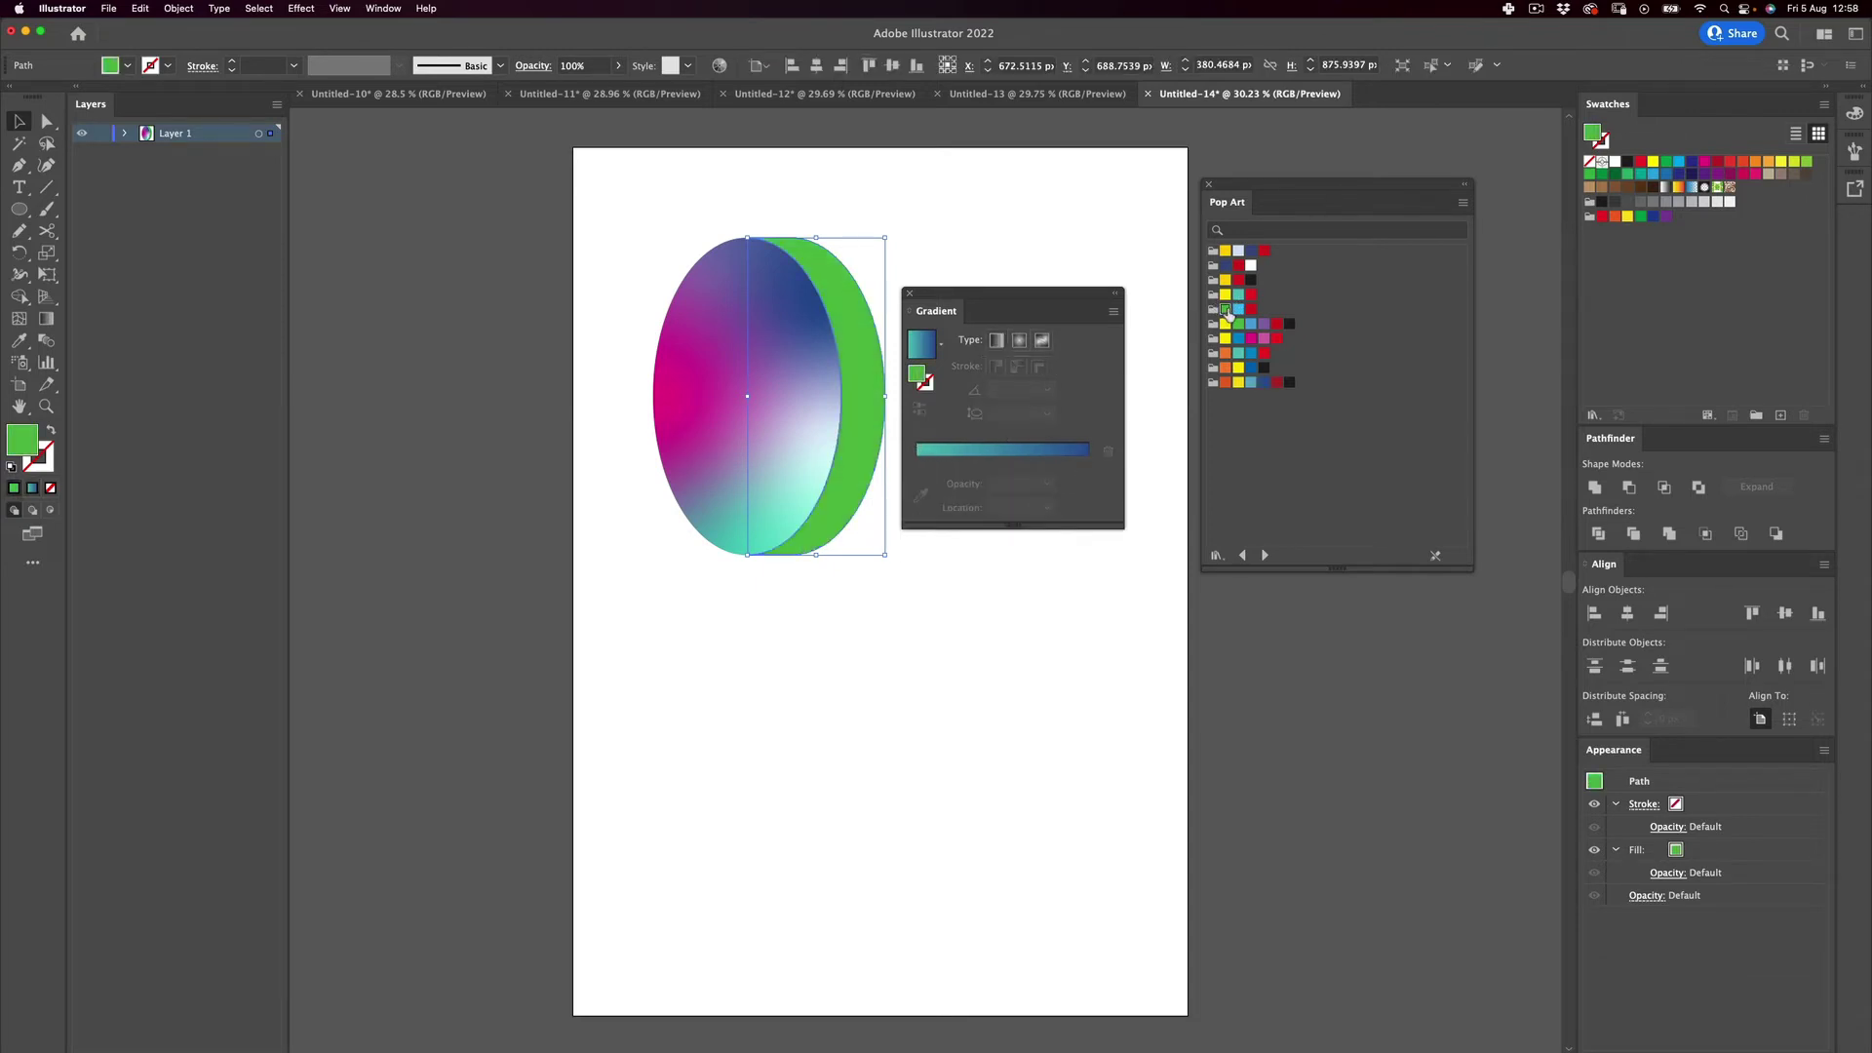
key(super+z)
Try the green and yellow Pop Art swatches on the side gradient's start stop, undoing each change.
double_click(917, 483)
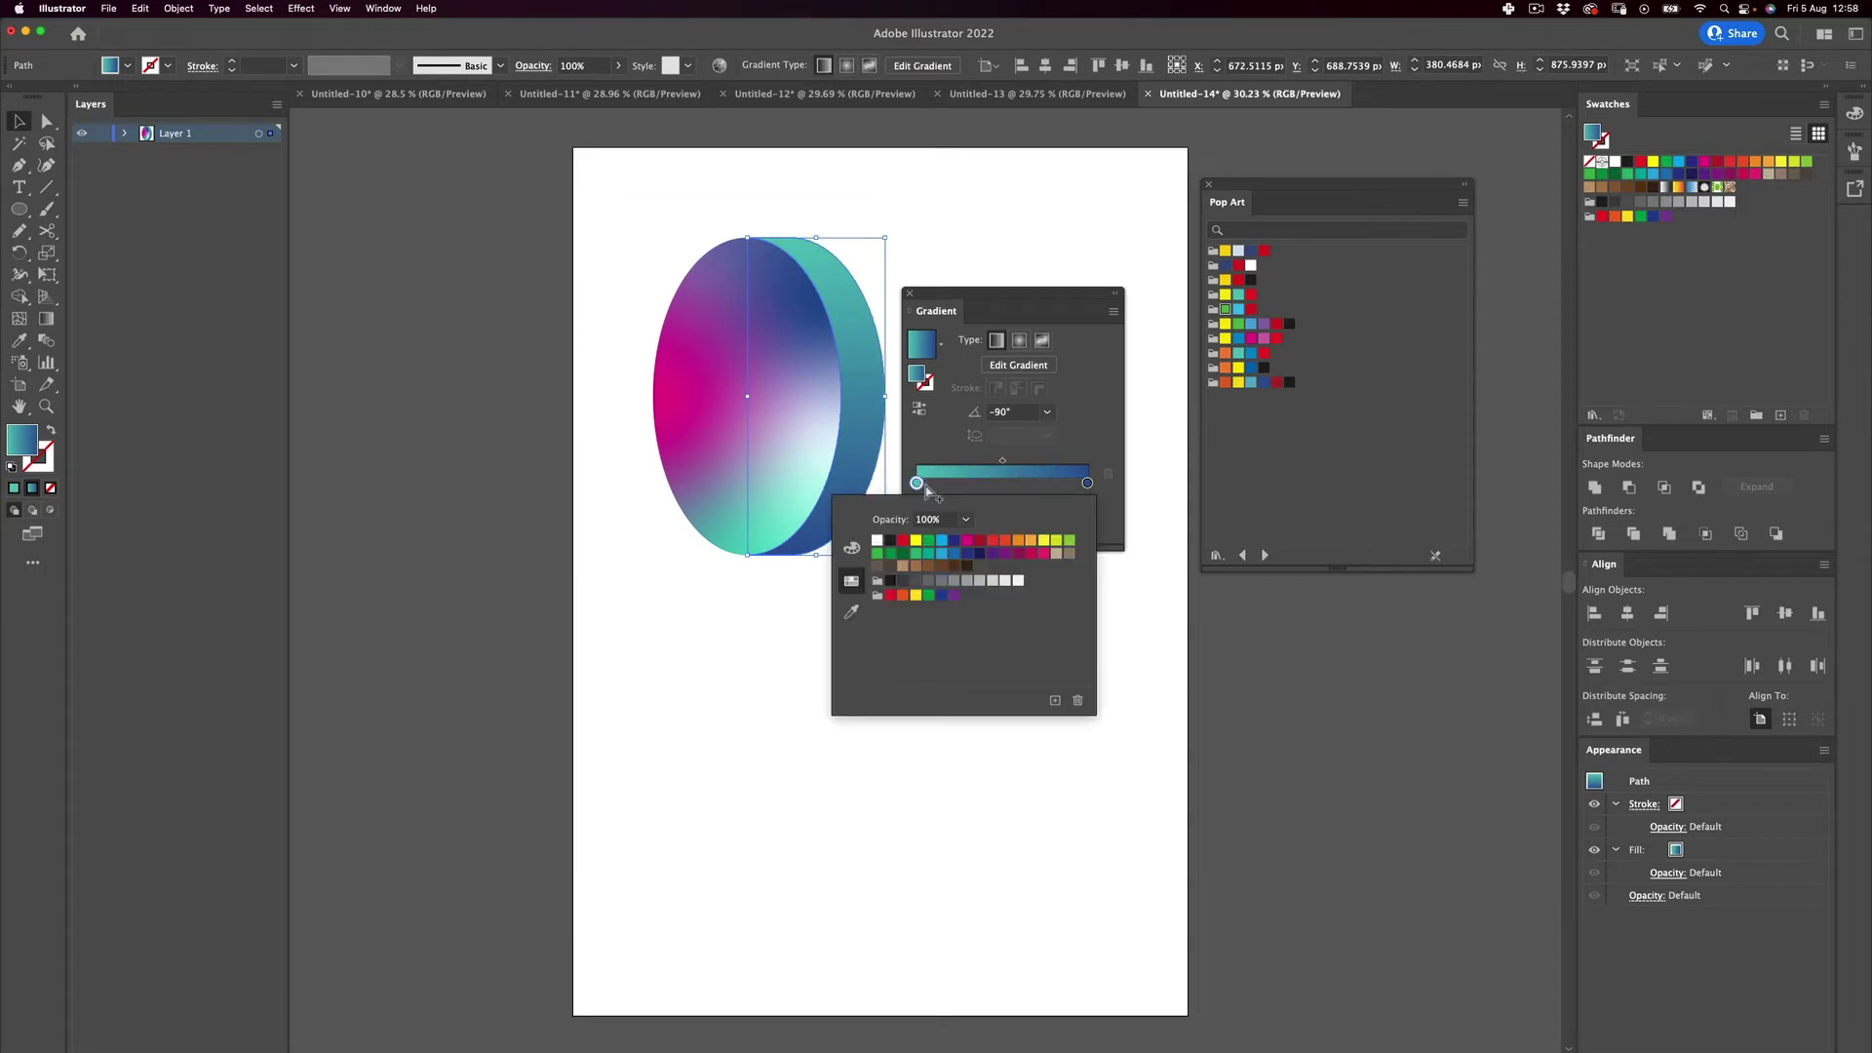
key(Escape)
click(1238, 325)
key(super+z)
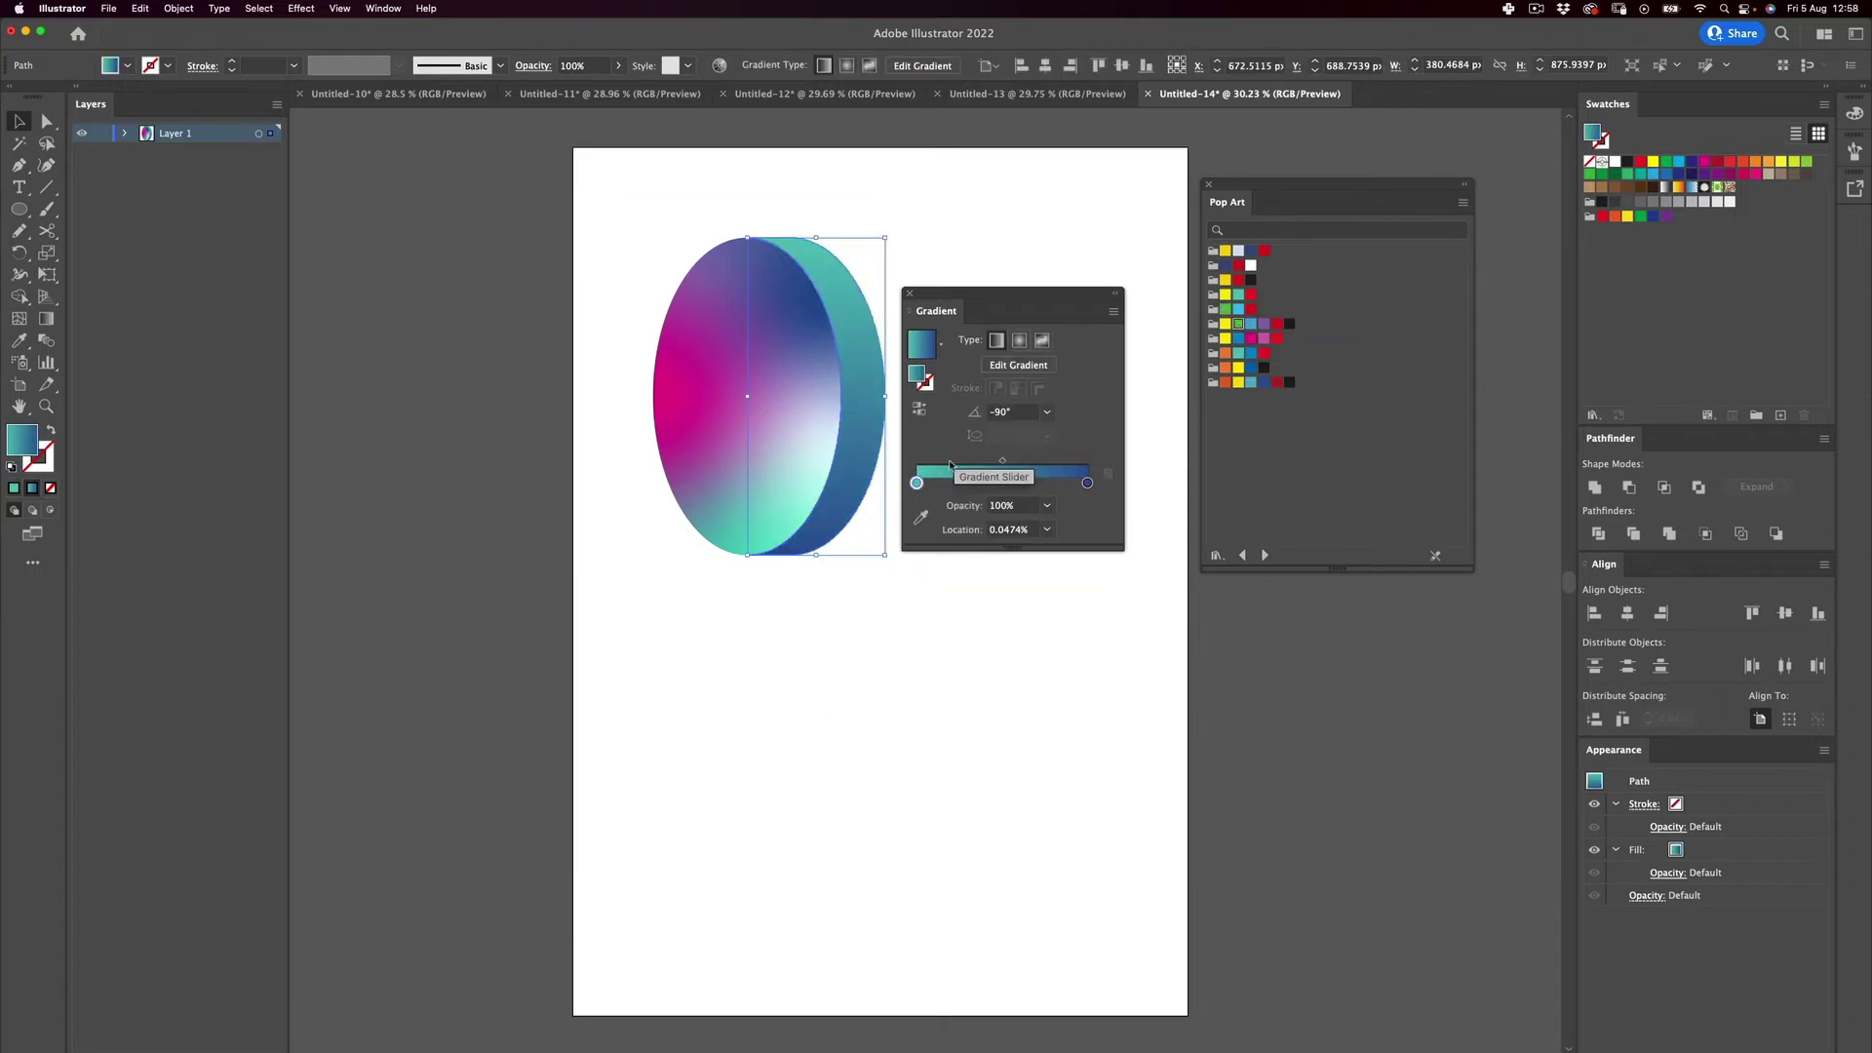
click(918, 484)
click(1239, 370)
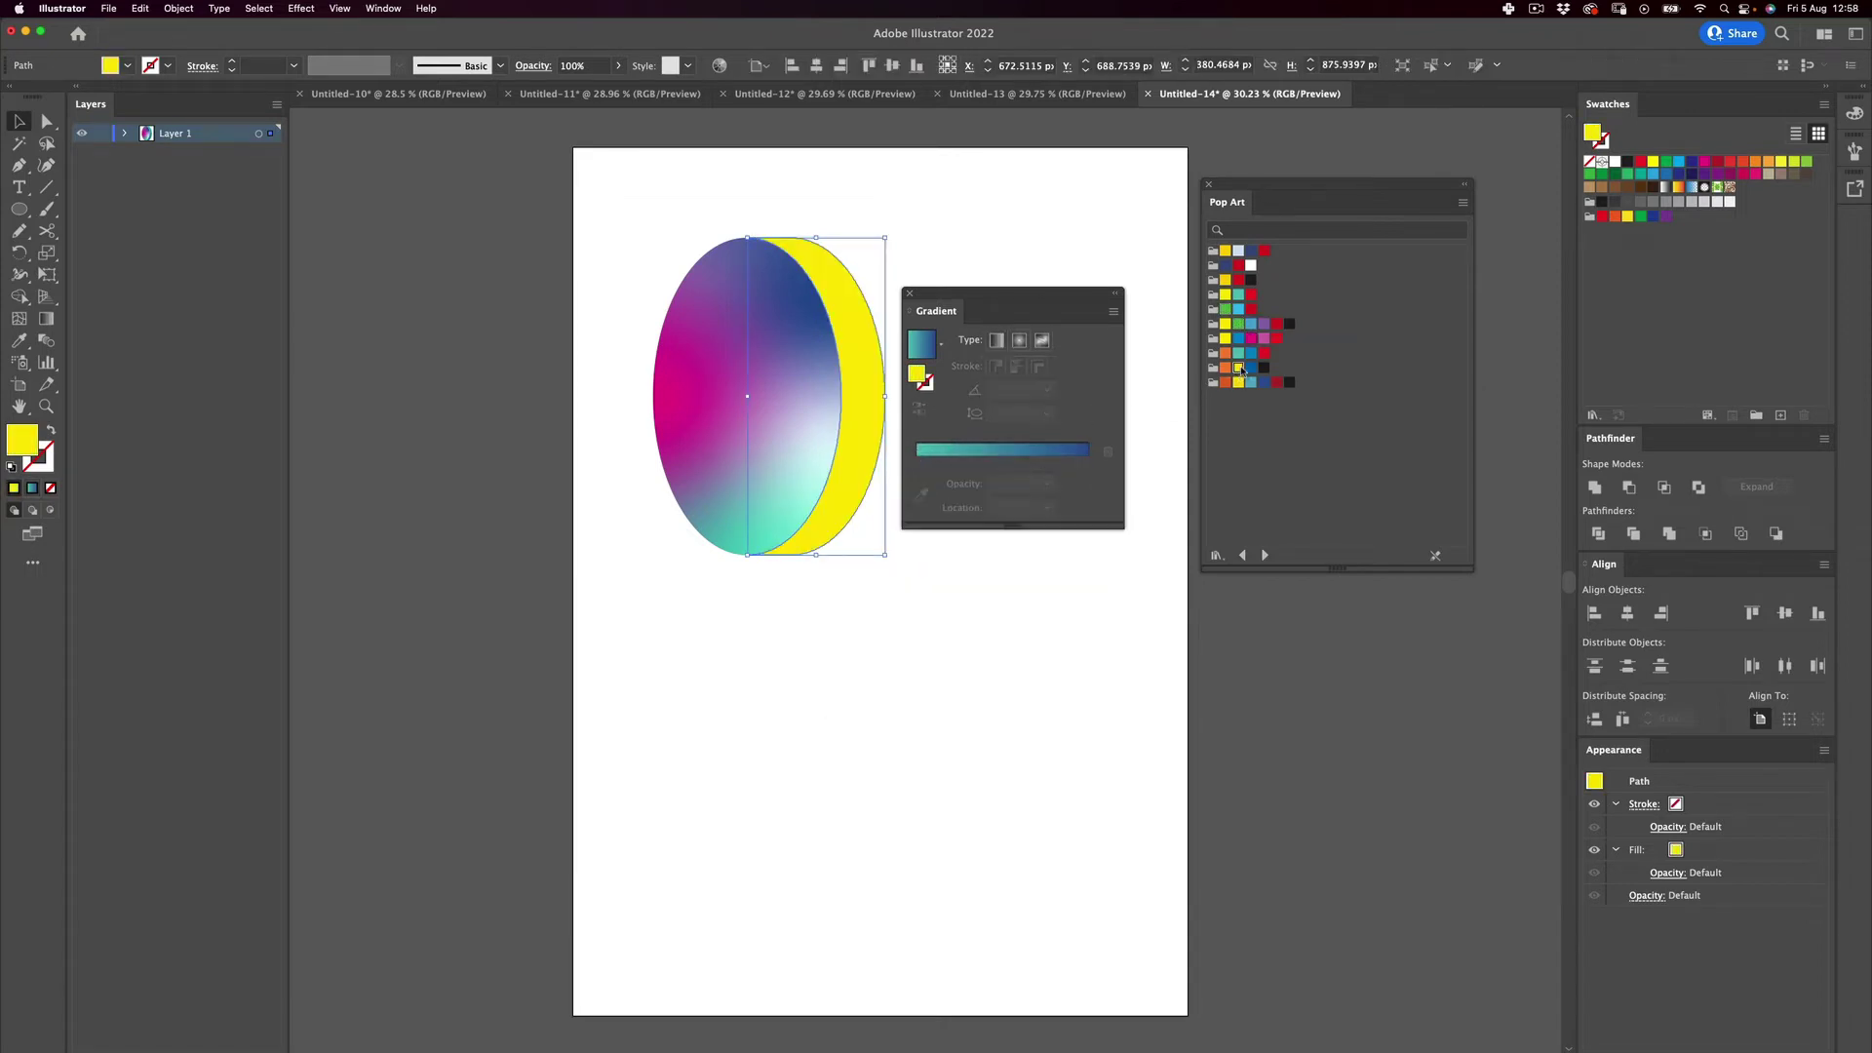
key(super+z)
click(802, 590)
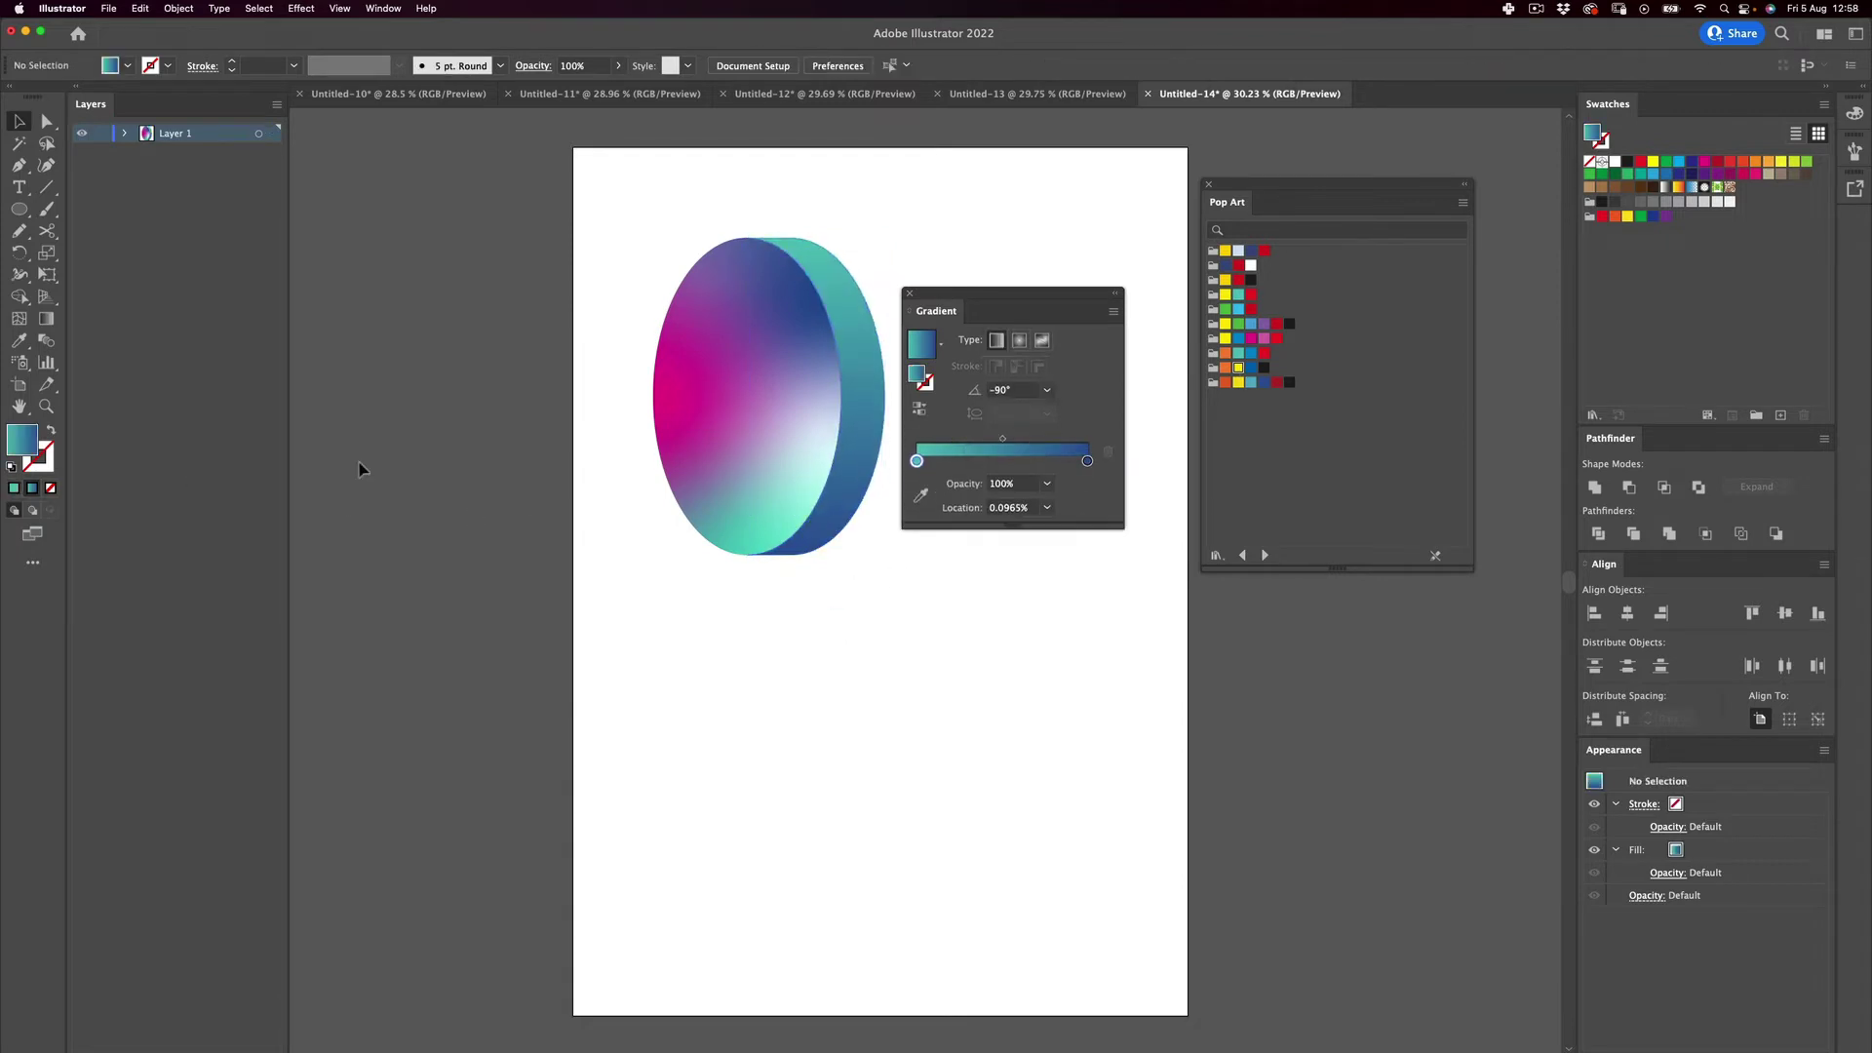
Try the teal and light blue Pop Art swatches on the disc's side and restore its teal-to-blue gradient.
click(871, 299)
click(917, 484)
double_click(916, 485)
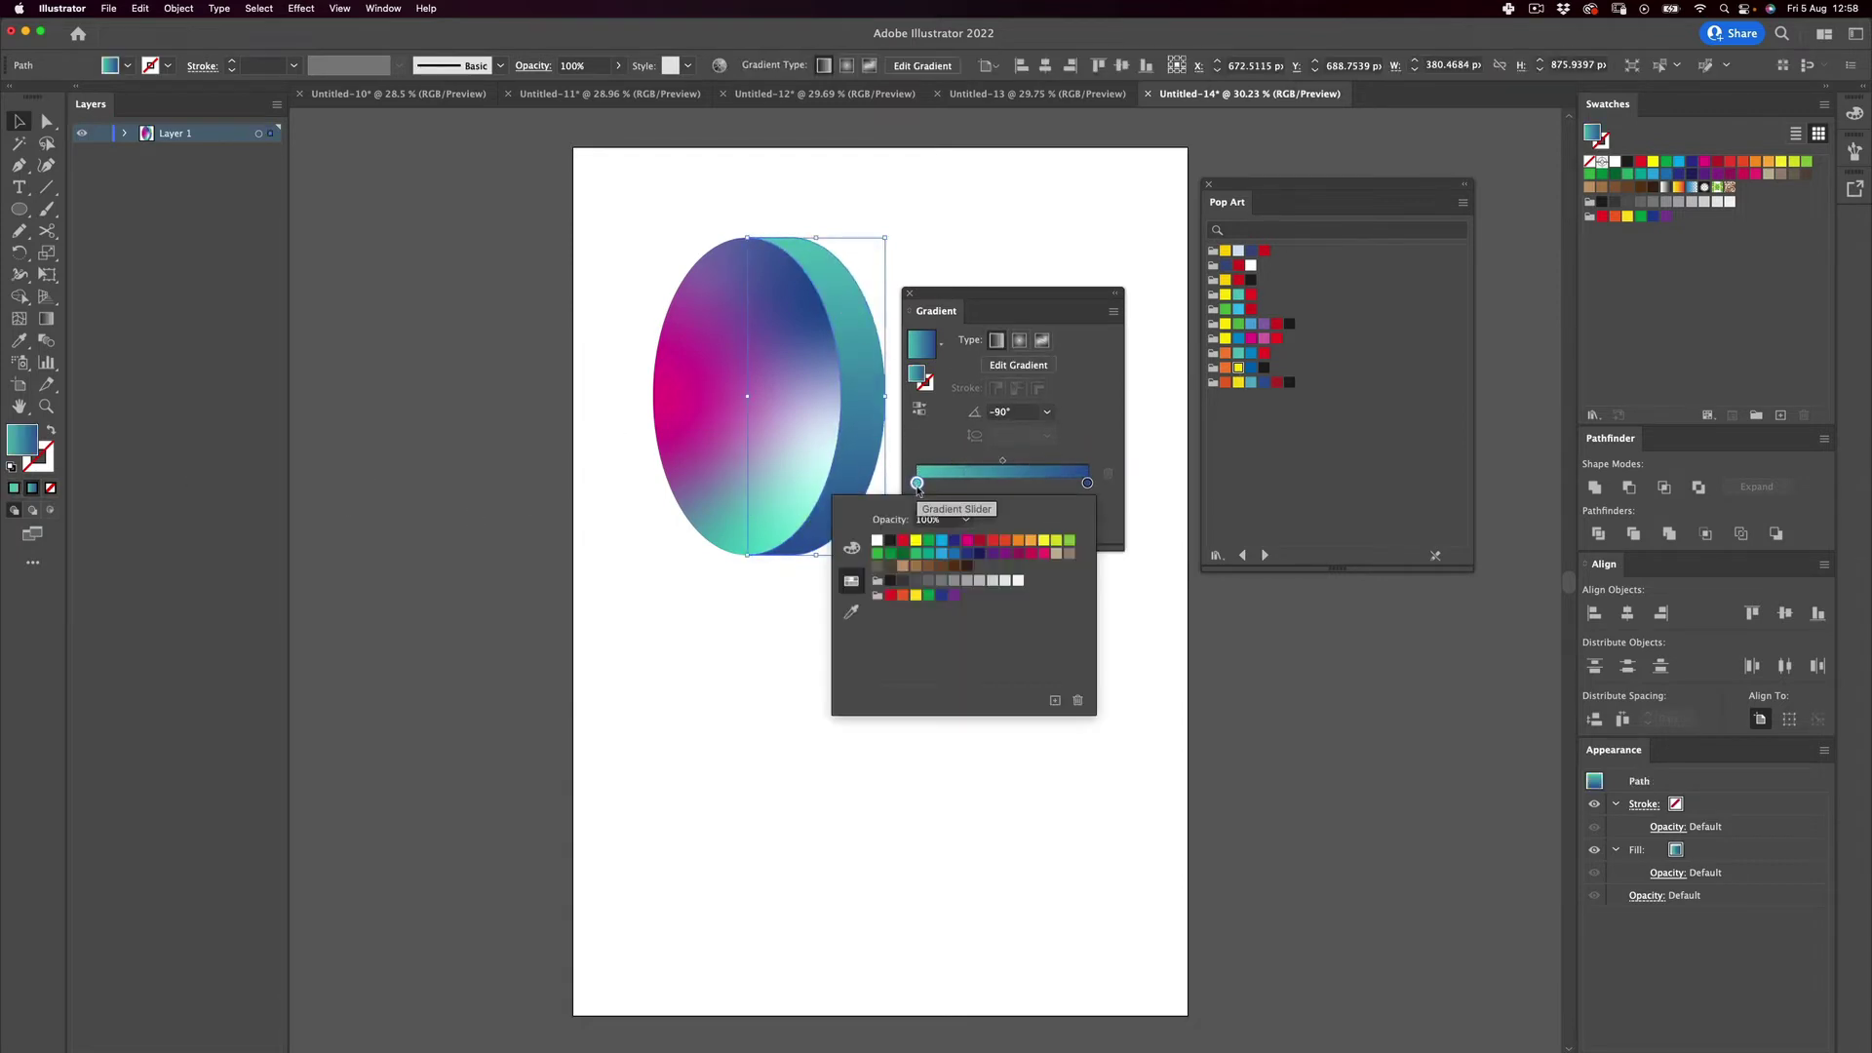
click(1238, 357)
click(1238, 351)
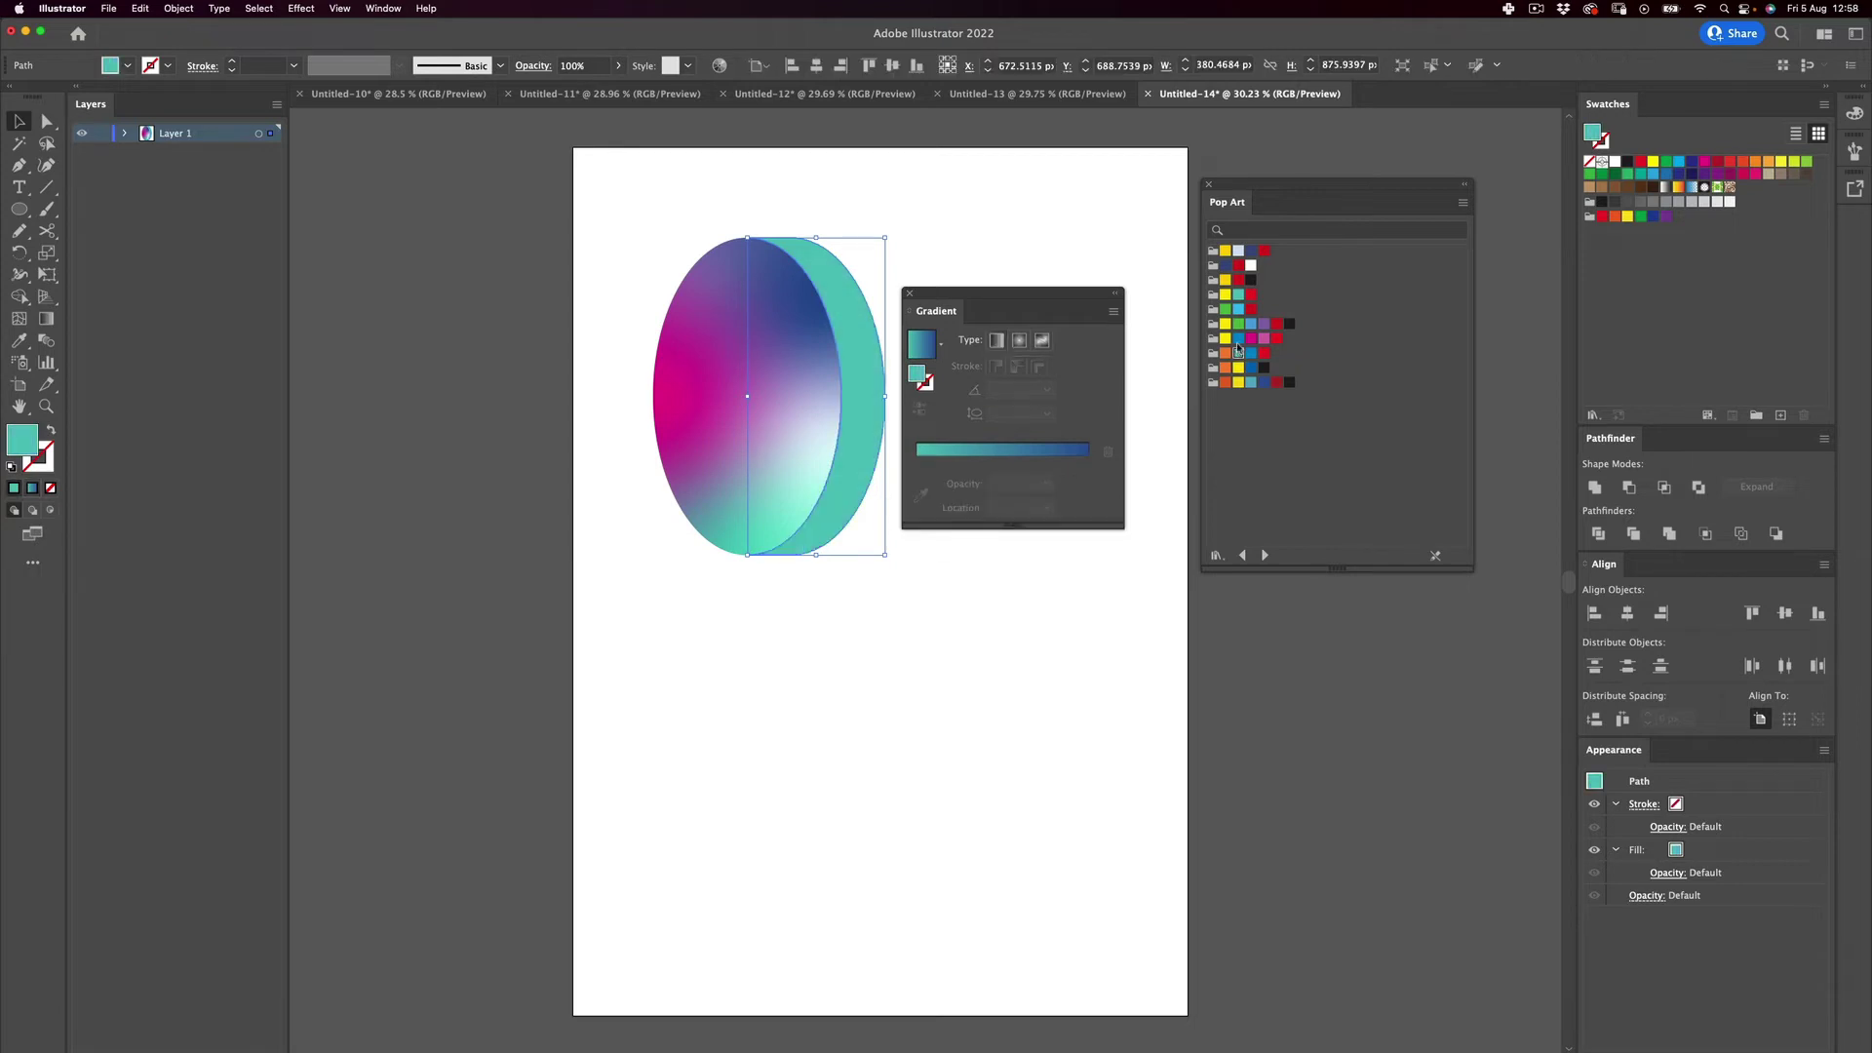
click(1240, 311)
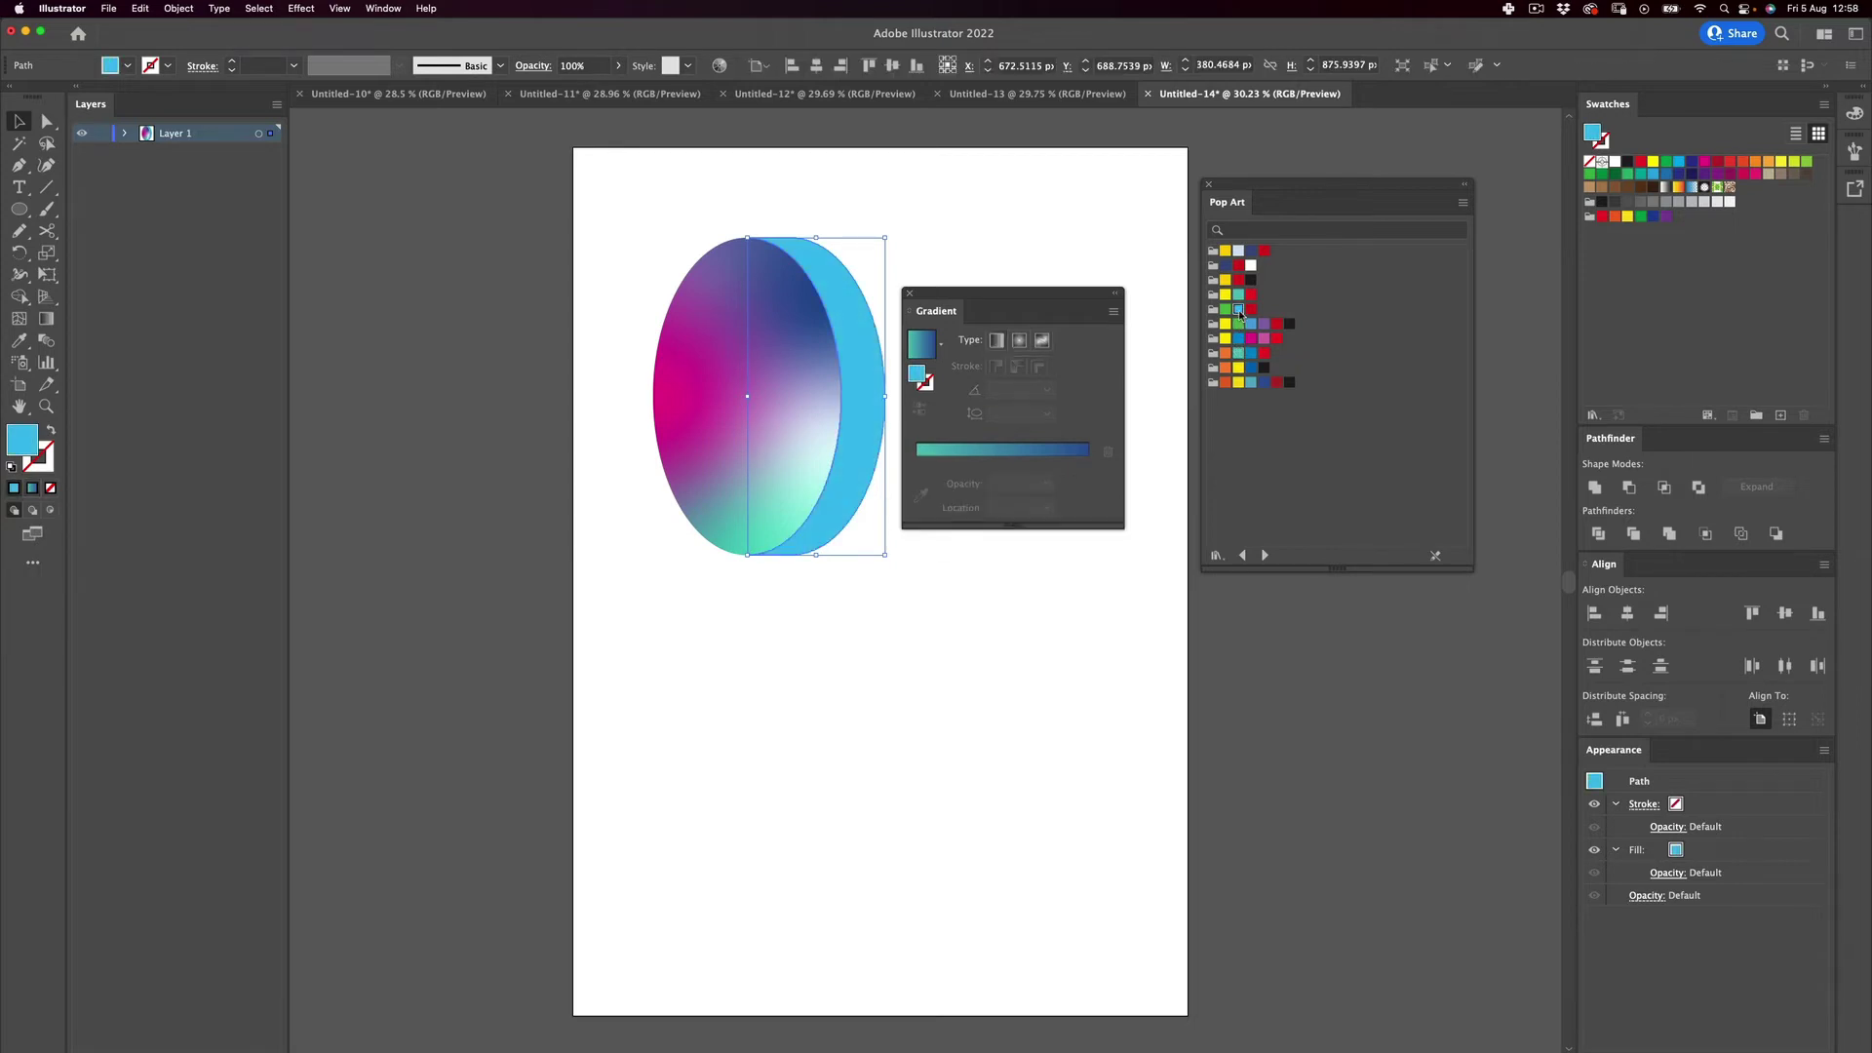
click(931, 450)
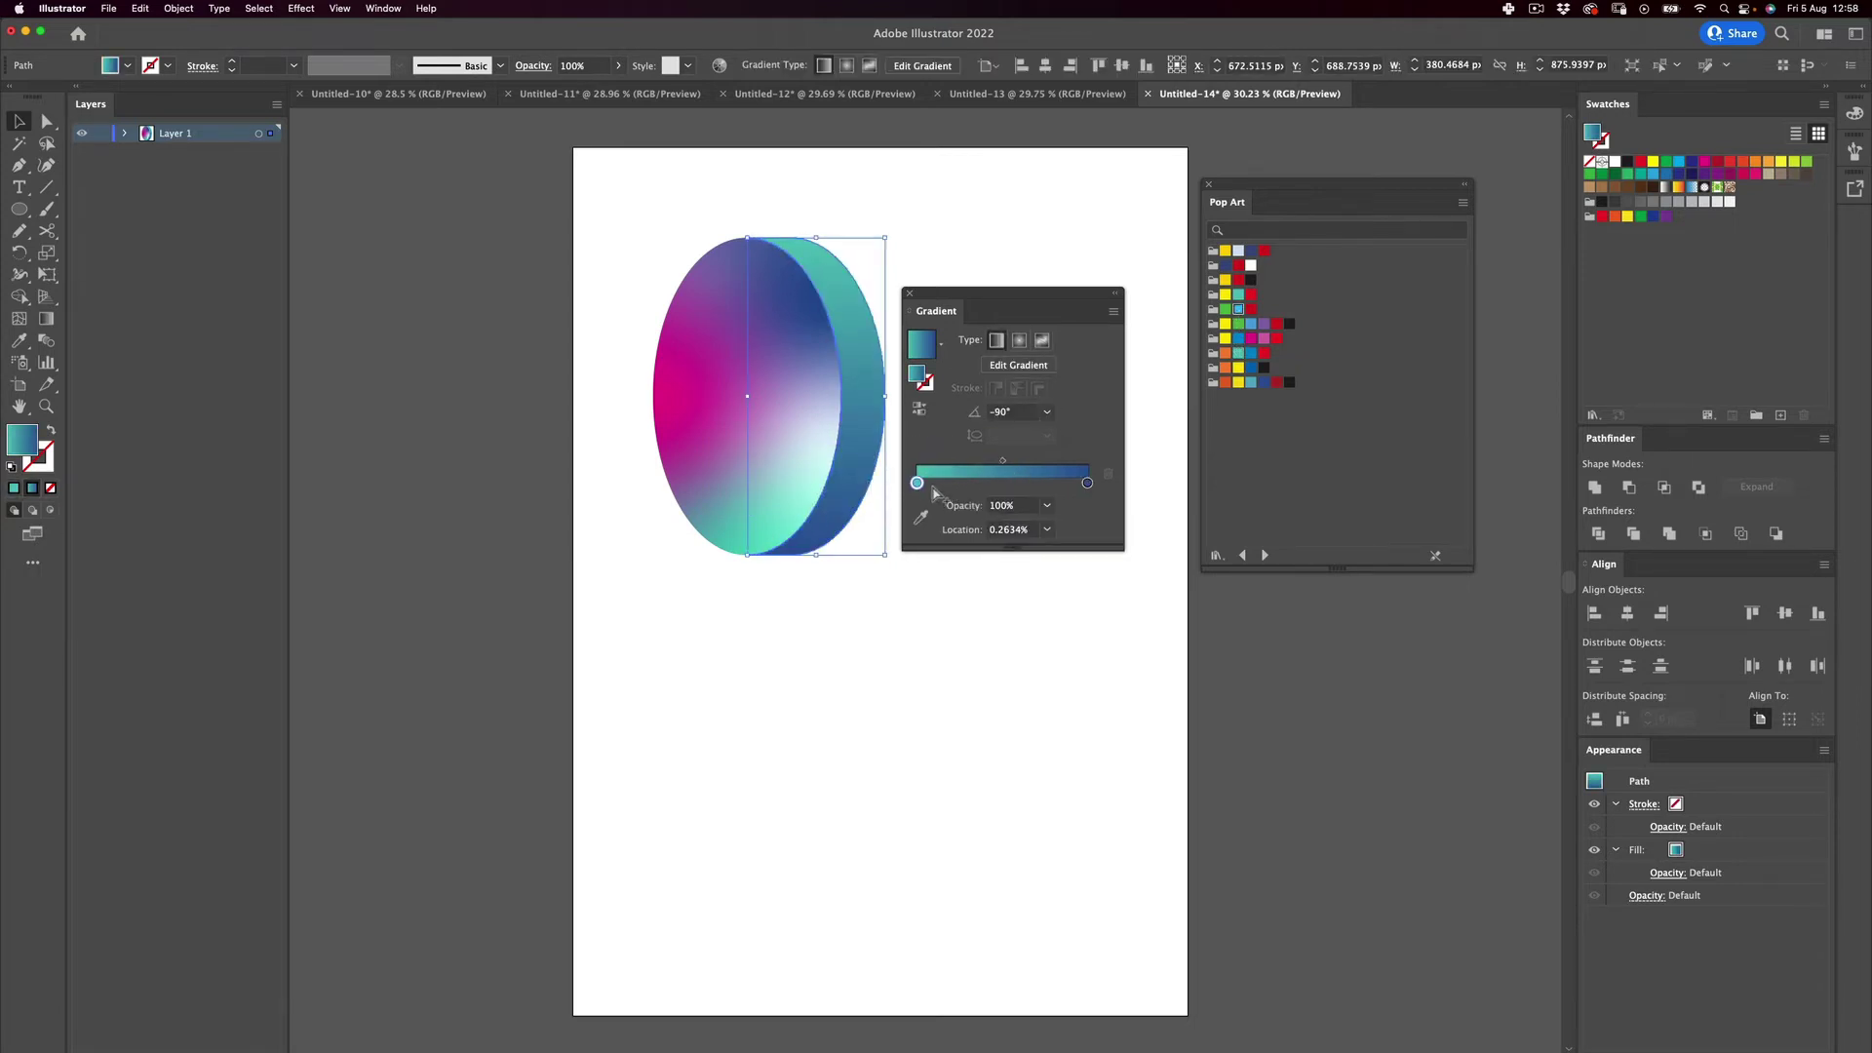
Color the side gradient's start stop green from the stop's own default swatches and close the gradient settings.
double_click(918, 483)
click(929, 596)
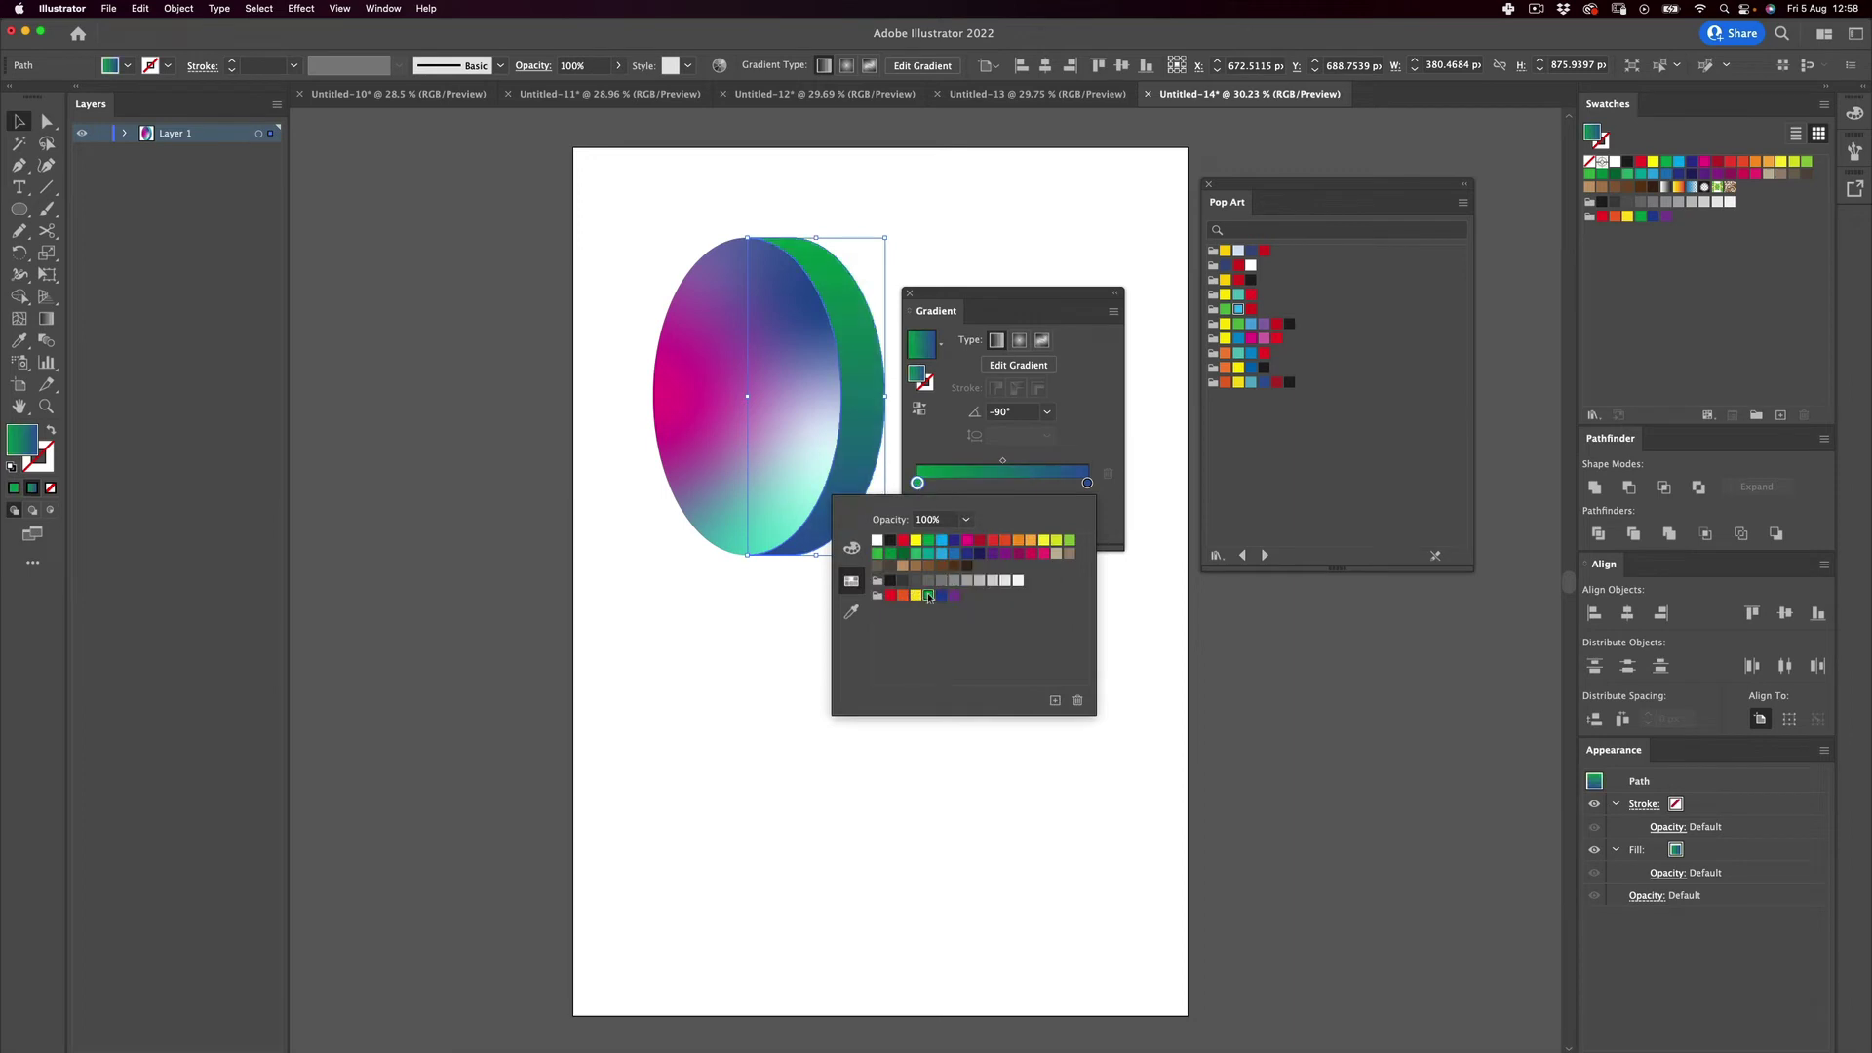
click(644, 764)
click(670, 771)
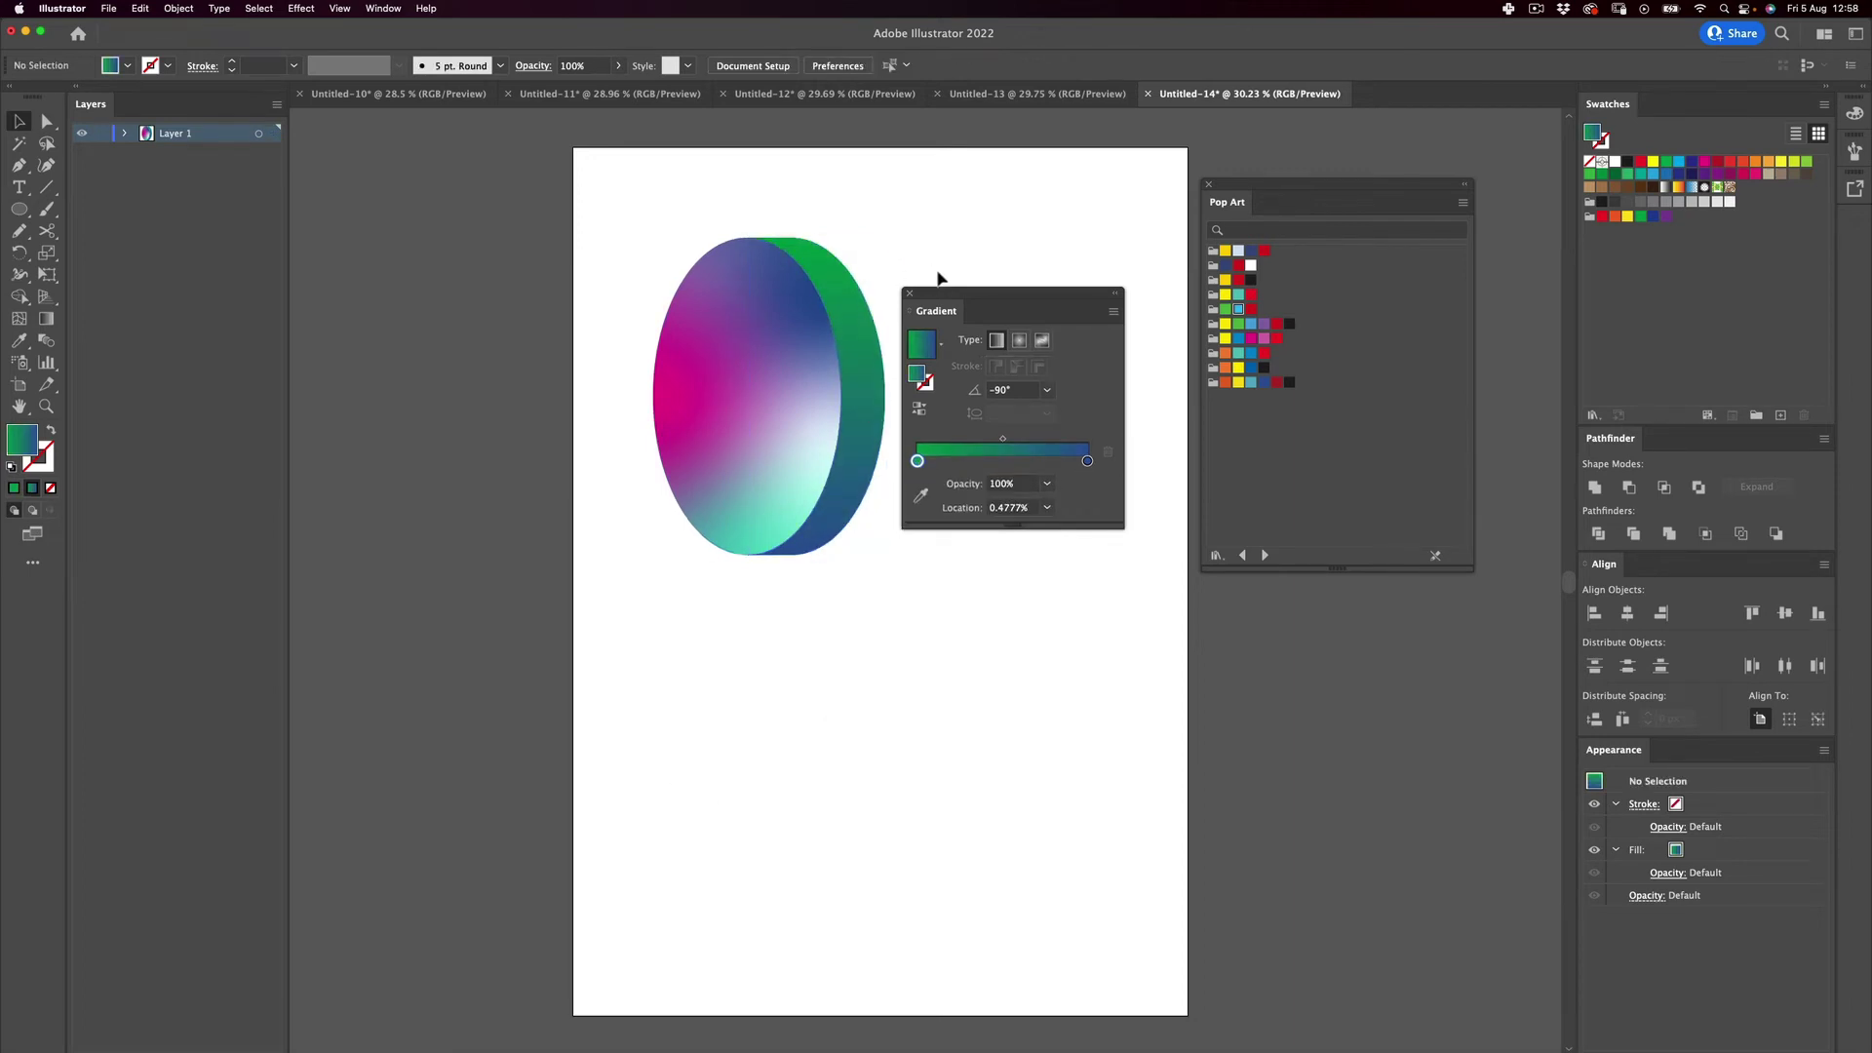
click(908, 292)
Copy the disc's front face and paste the duplicate in place.
drag(964, 277, 669, 751)
click(673, 716)
click(712, 385)
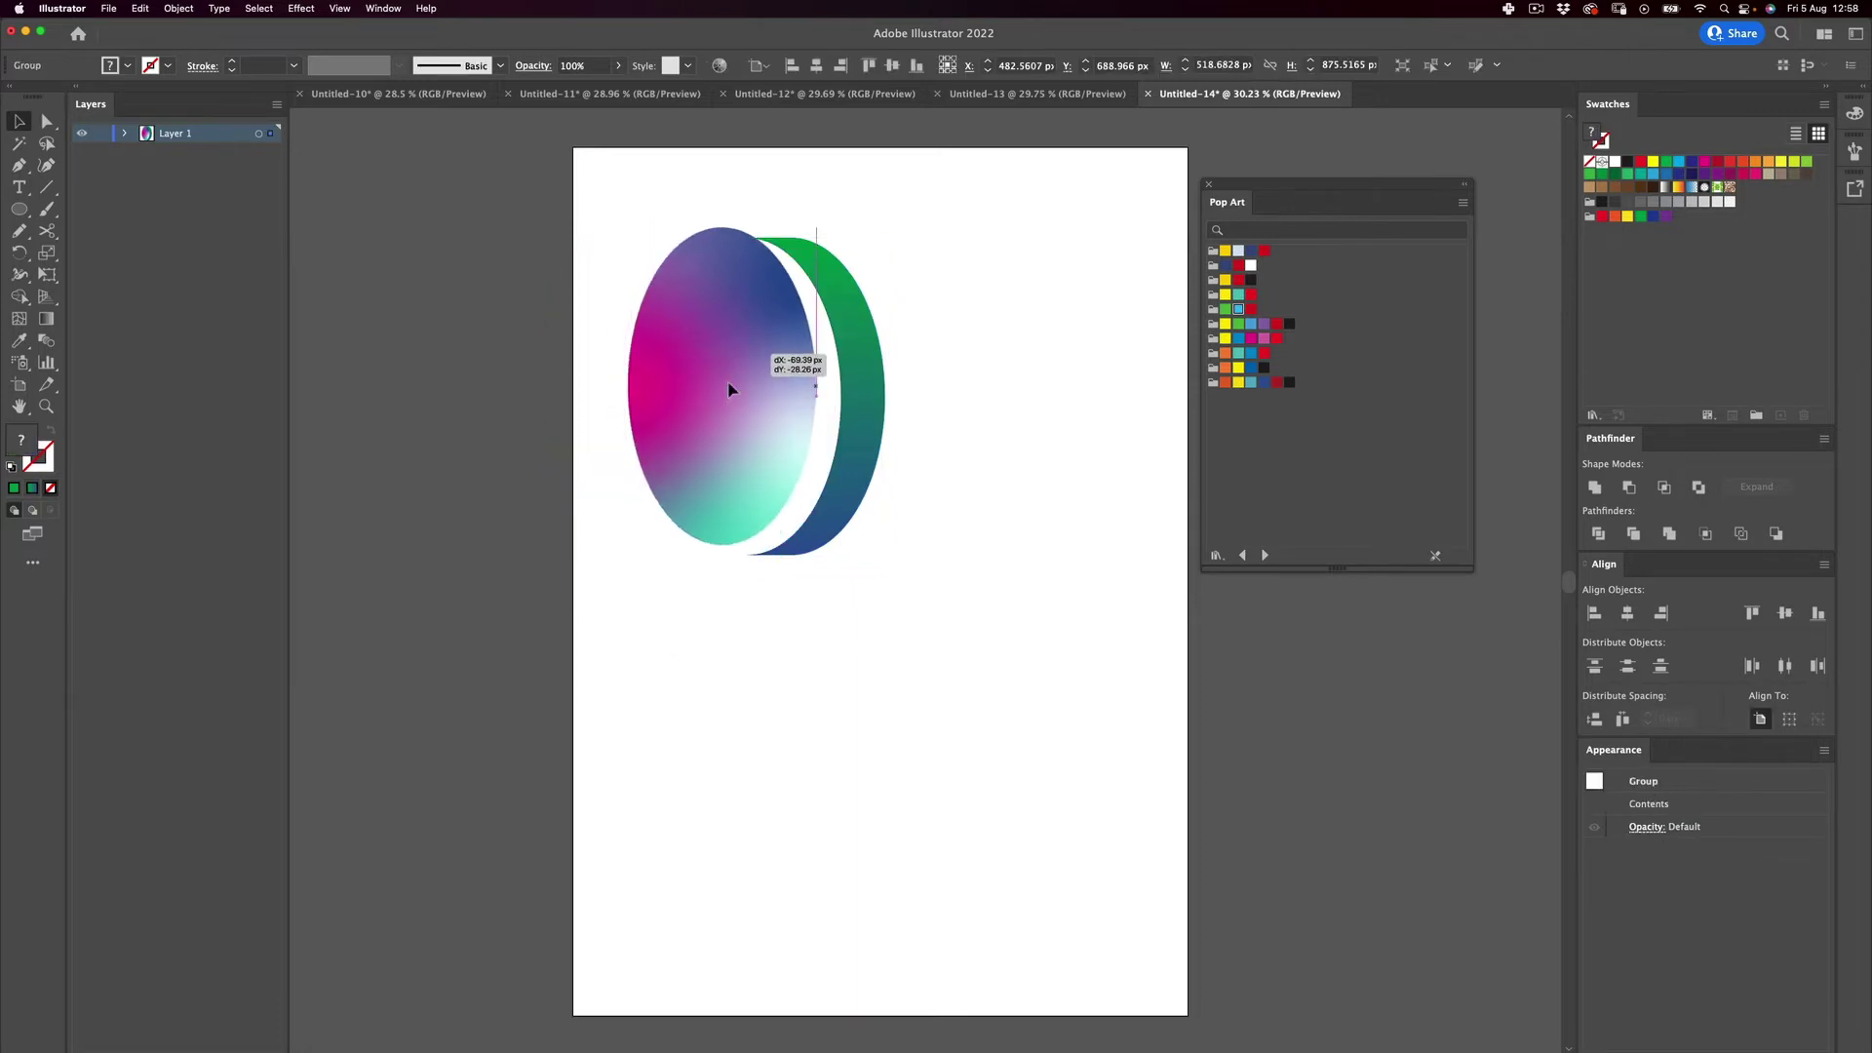
click(146, 6)
click(141, 8)
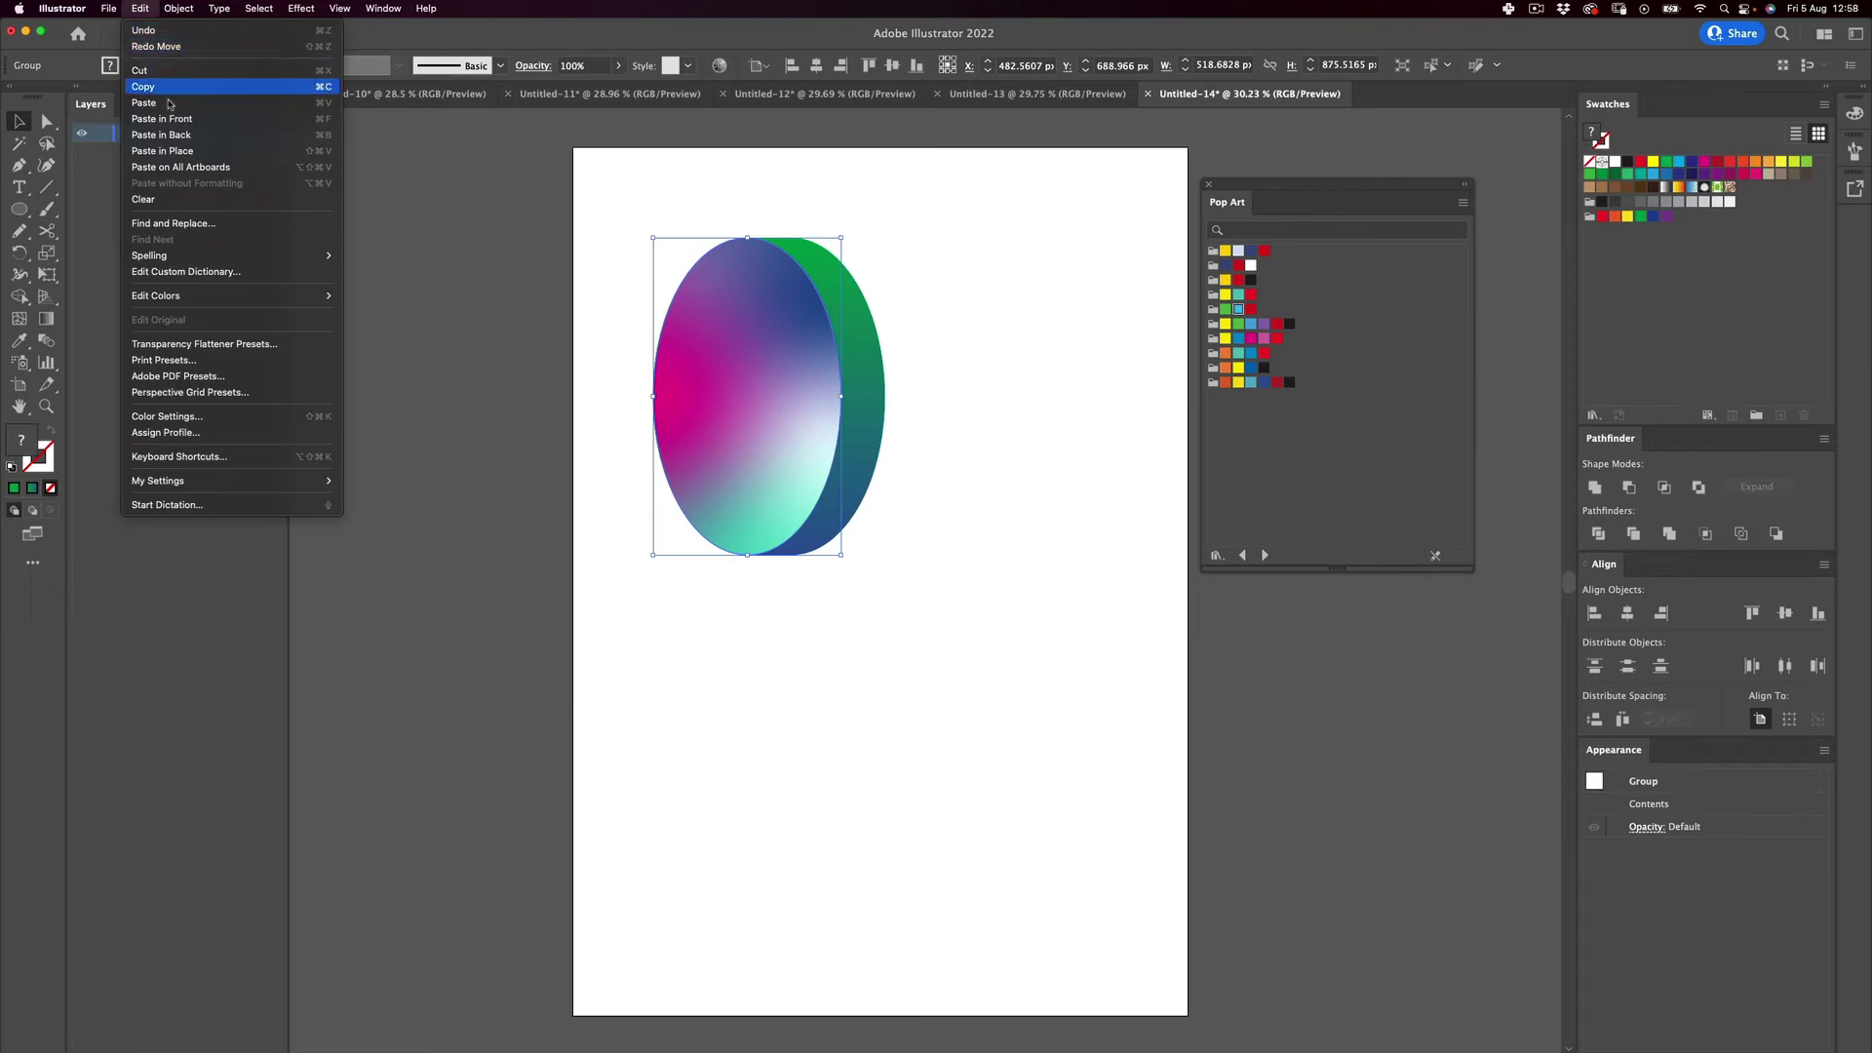
click(176, 153)
Scale the front face copy uniformly to 75% and fill it with the black Pop Art swatch.
right_click(756, 367)
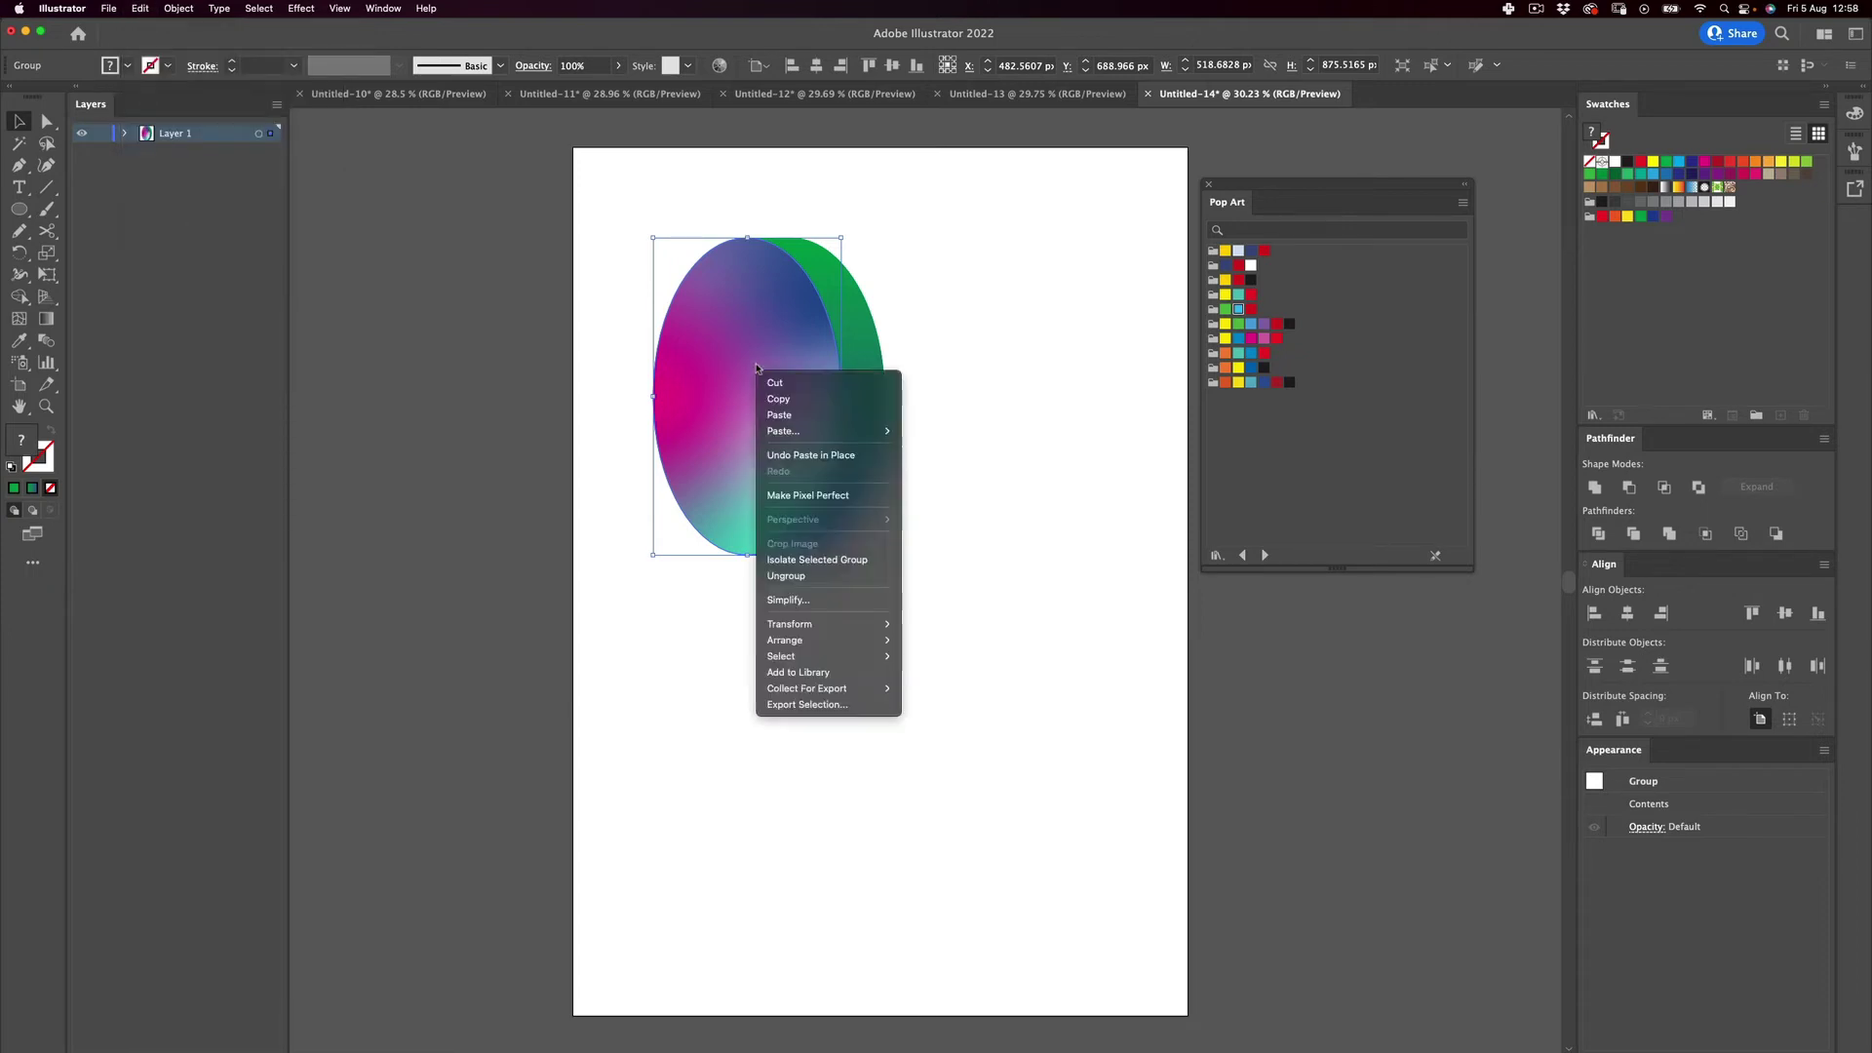
mouse_move(829, 624)
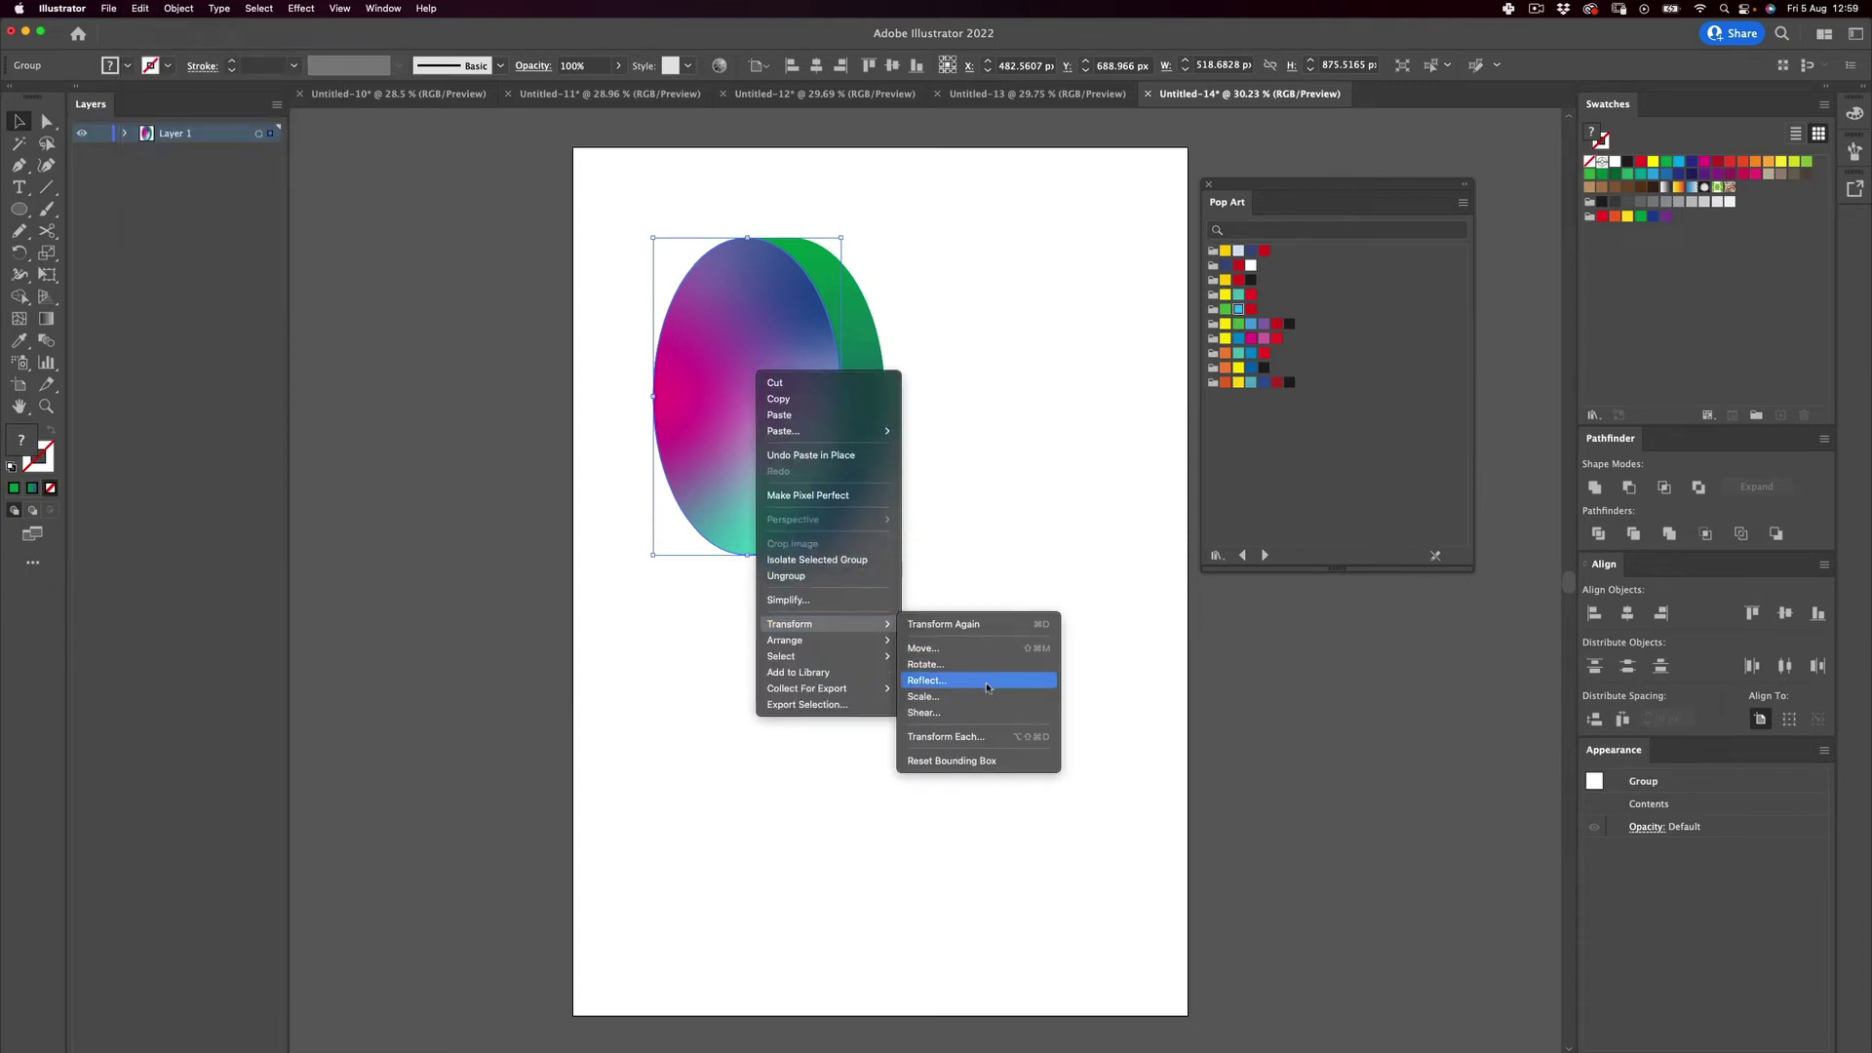
click(931, 696)
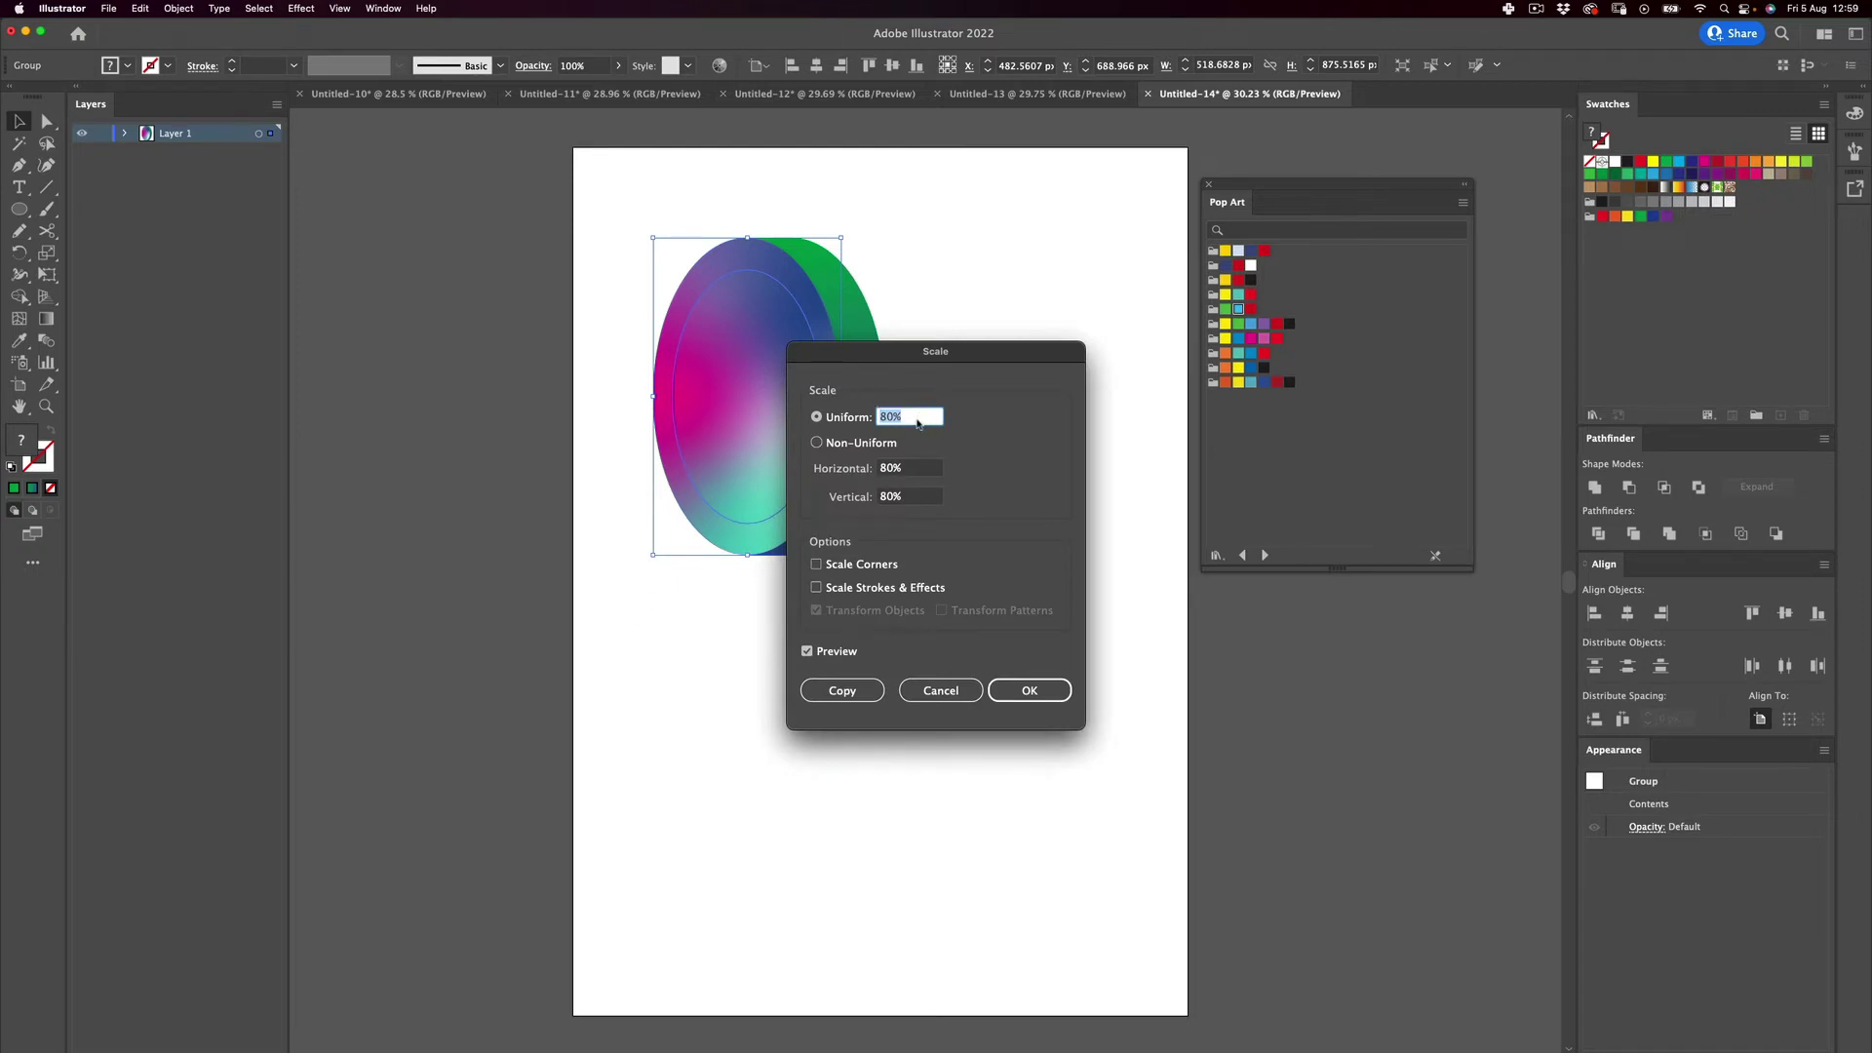
text(75)
key(Return)
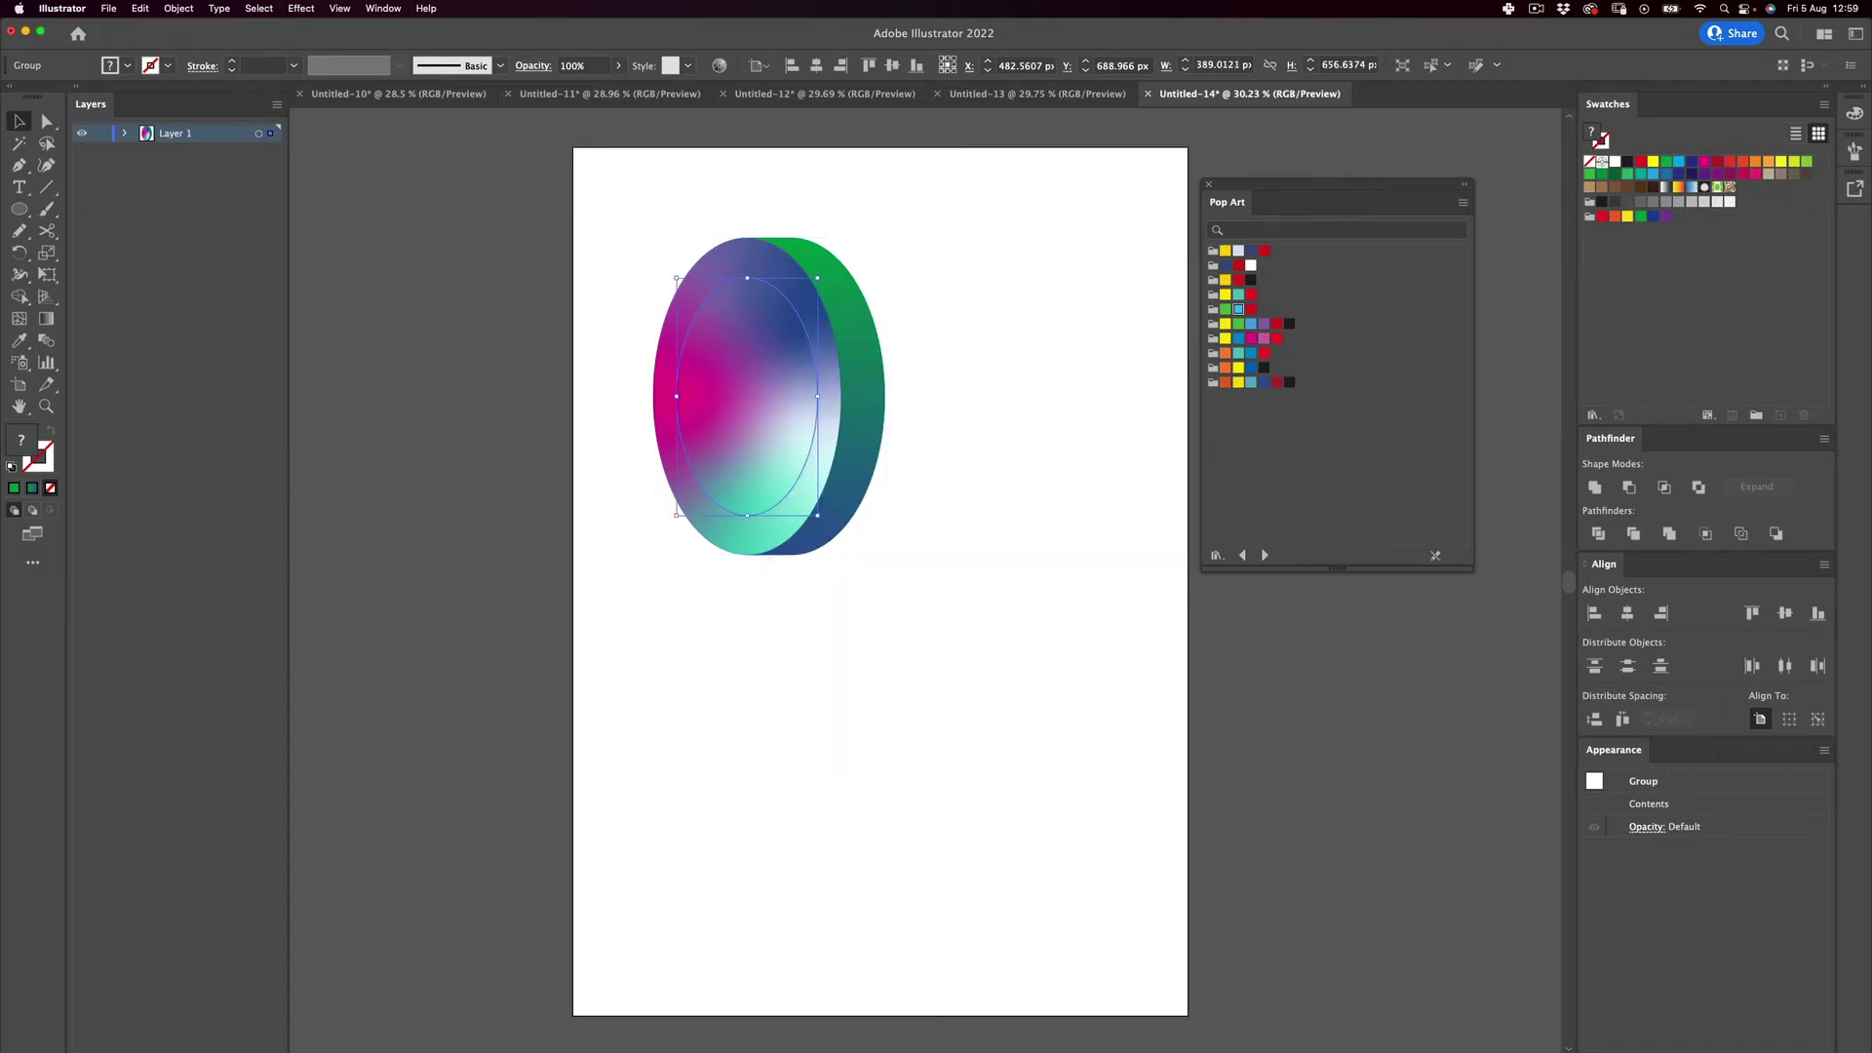
click(1291, 326)
click(609, 820)
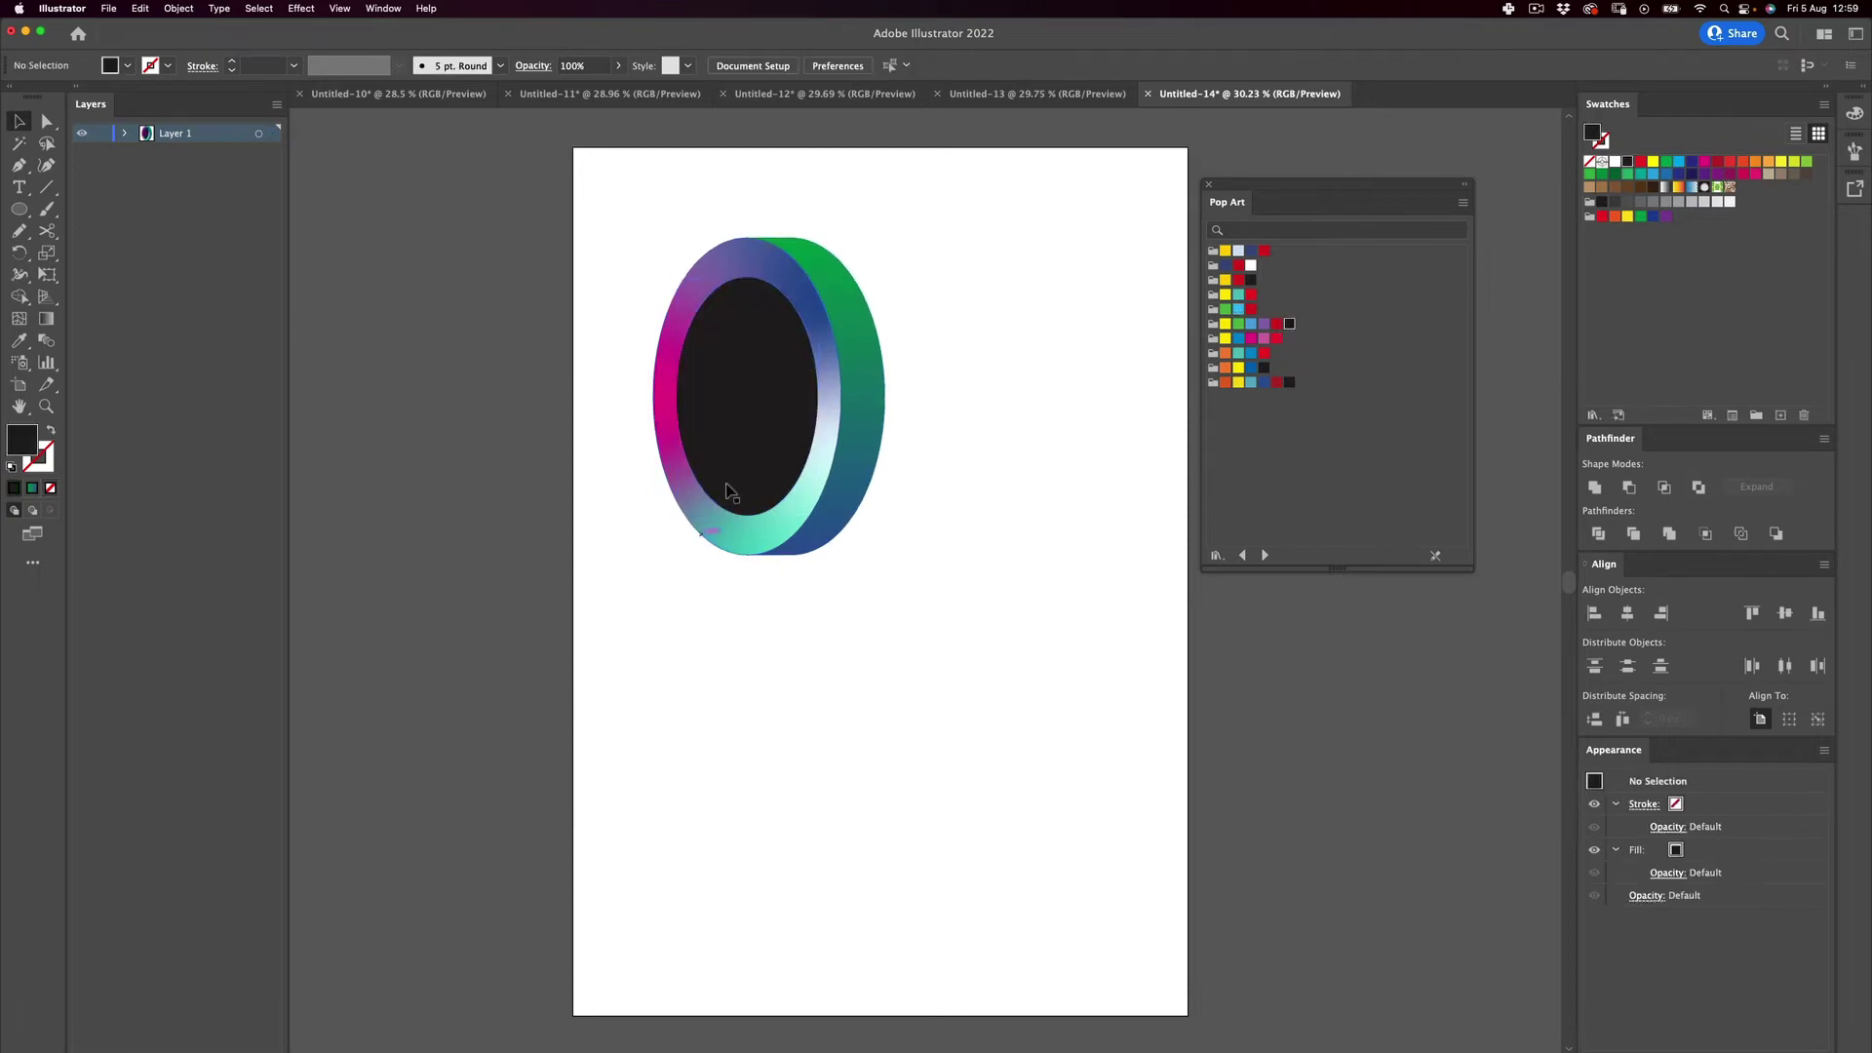
Copy the black inner ellipse and paste two duplicates in place.
click(770, 390)
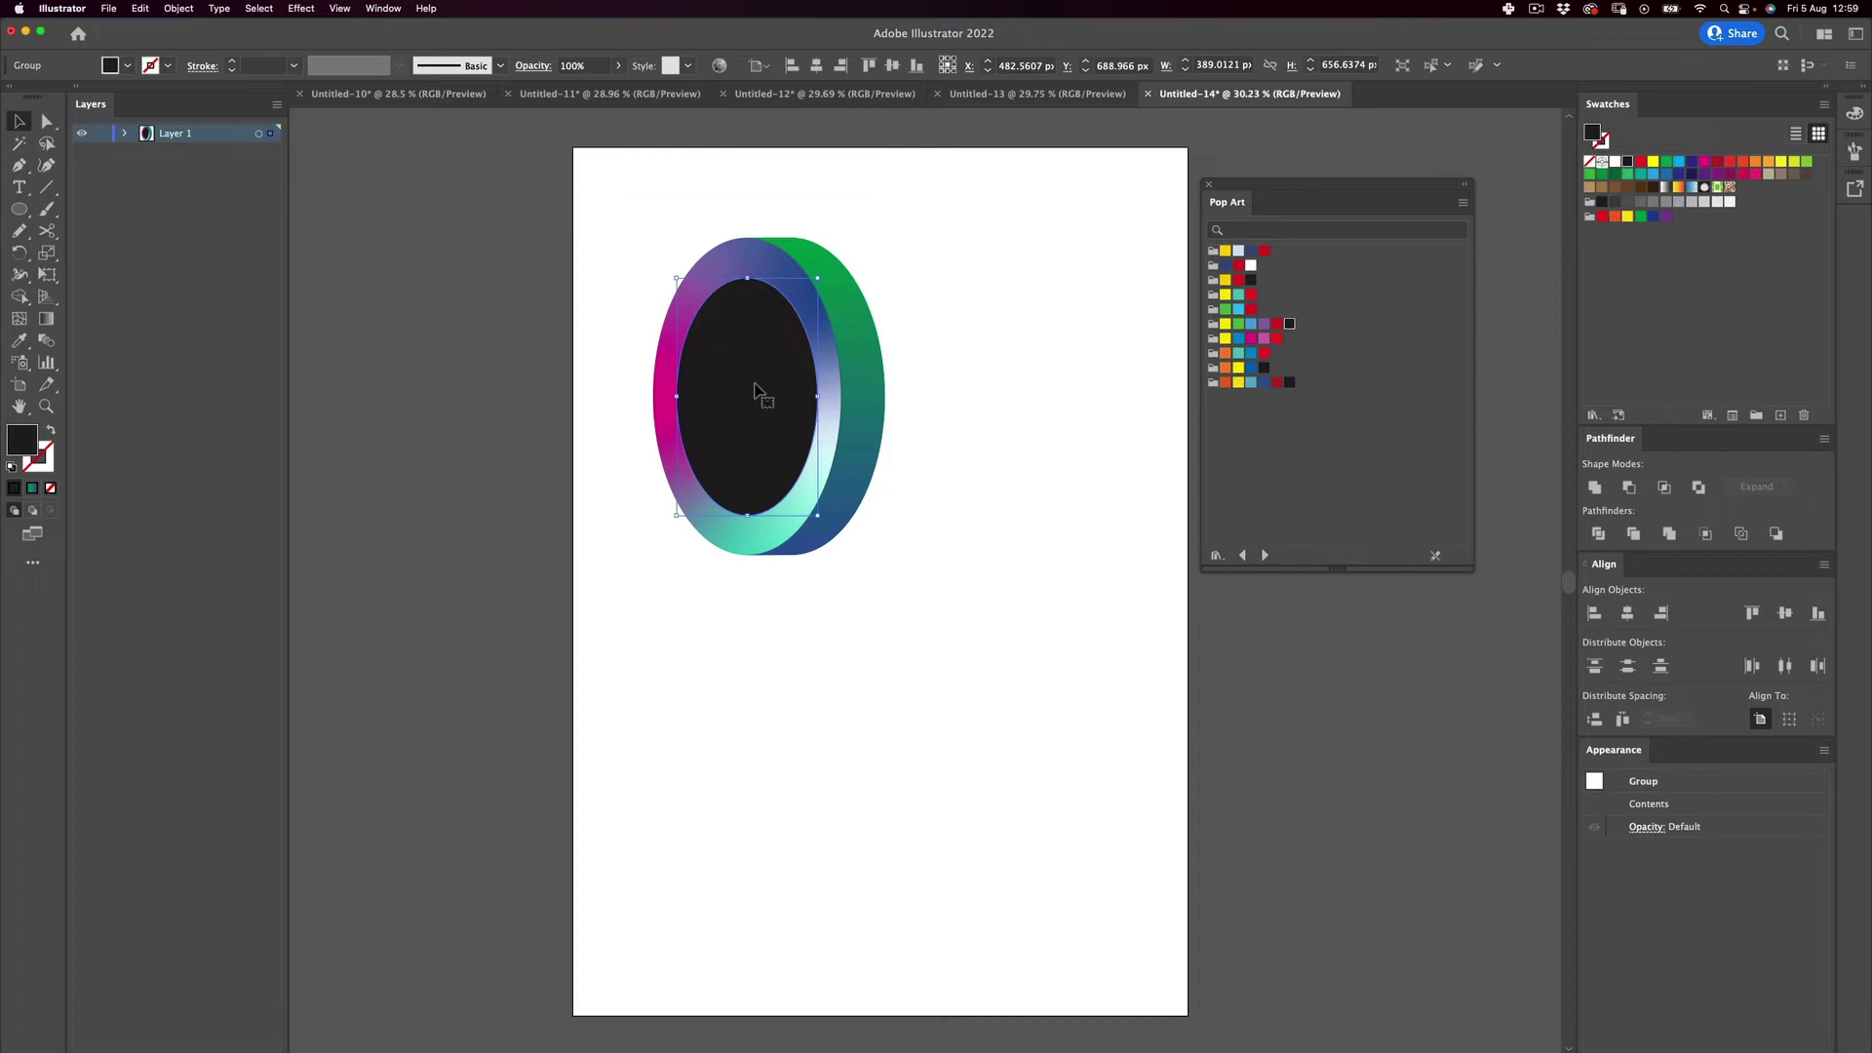
click(140, 8)
click(164, 85)
click(140, 8)
click(173, 150)
click(141, 8)
click(171, 151)
click(1035, 332)
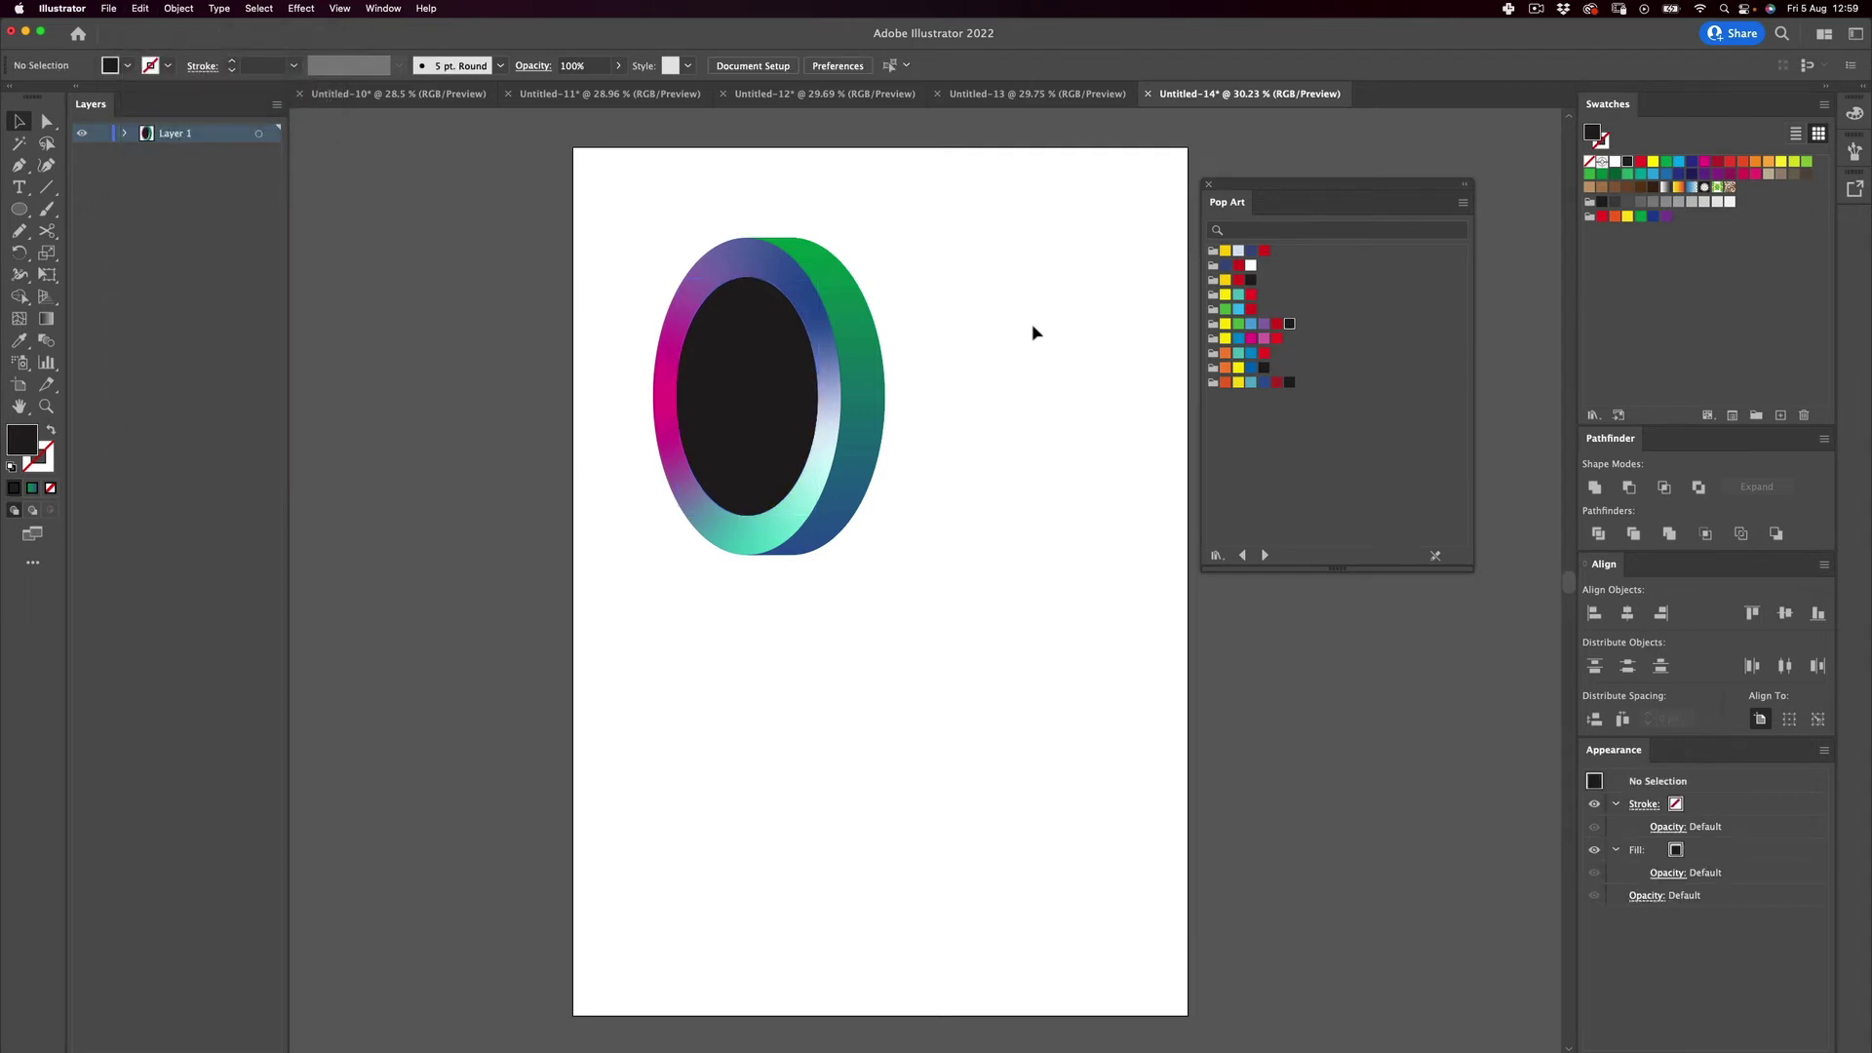
Shift the top black ellipse about 60 px right and subtract it from the copy beneath with Minus Front, leaving a crescent.
drag(764, 427, 675, 396)
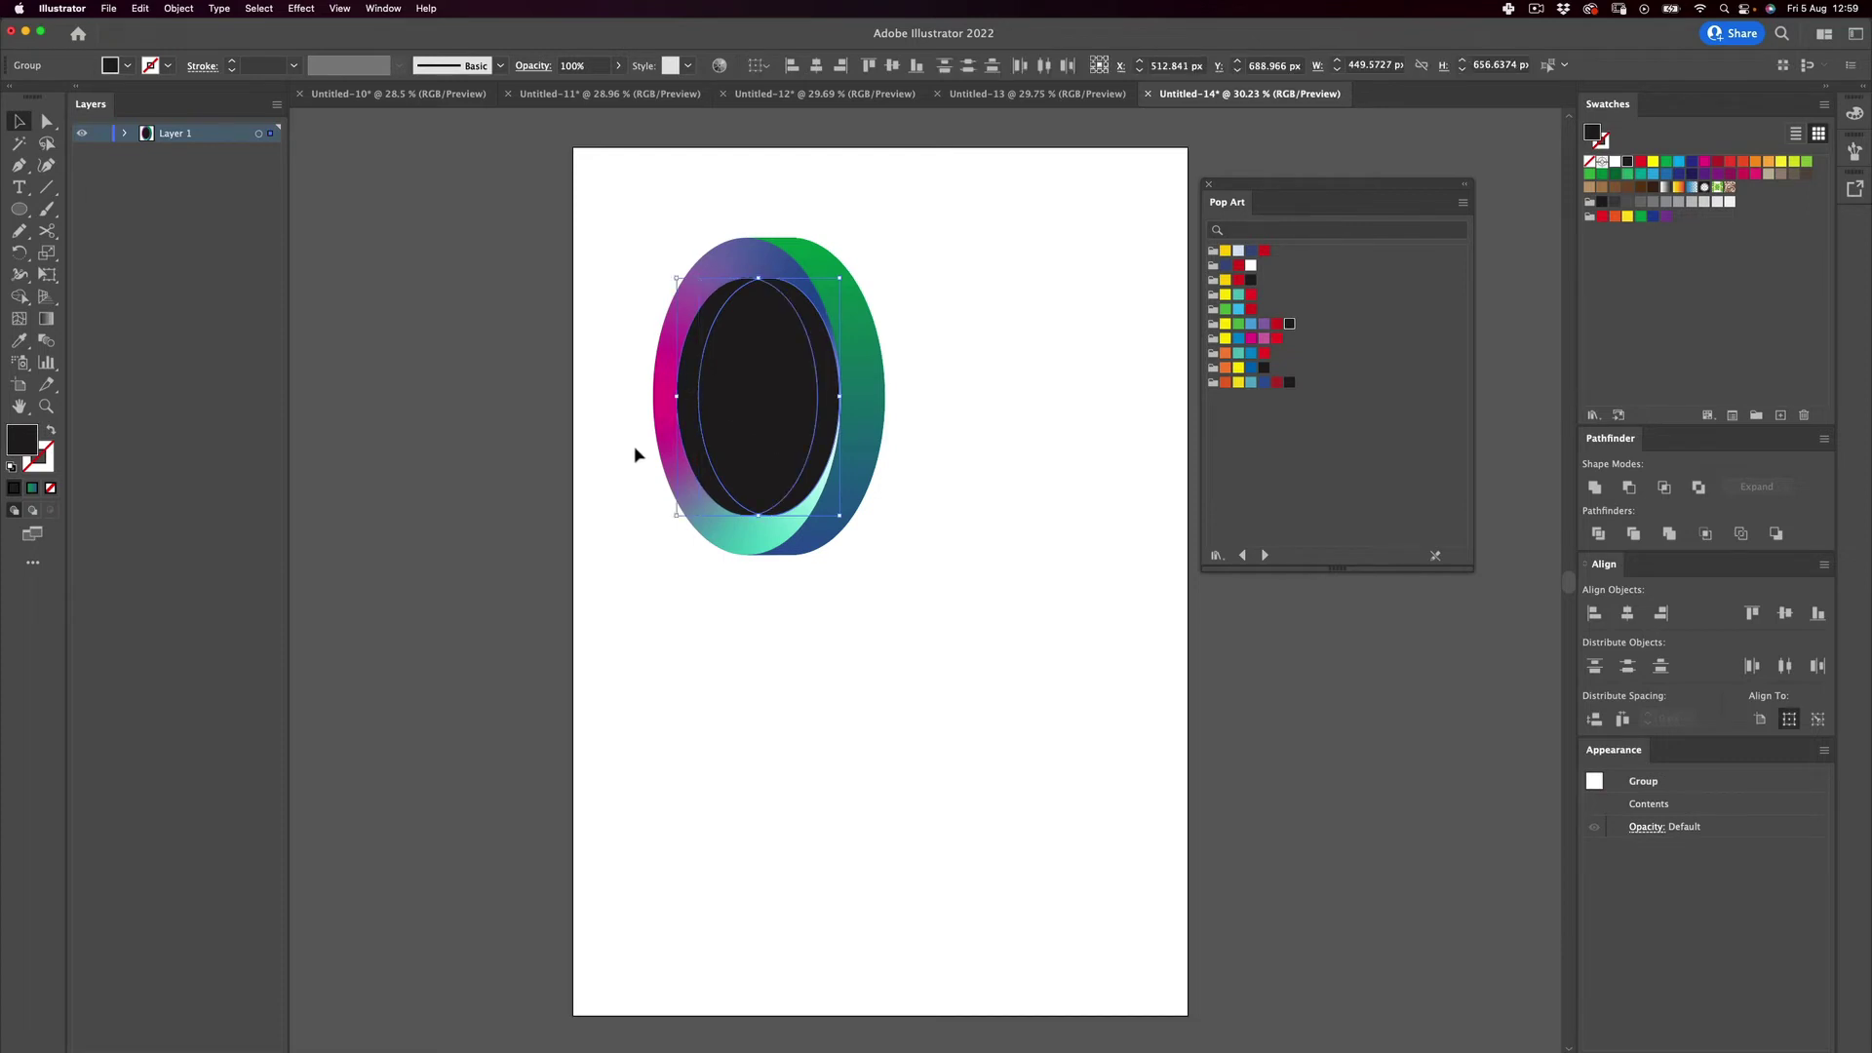
click(1629, 488)
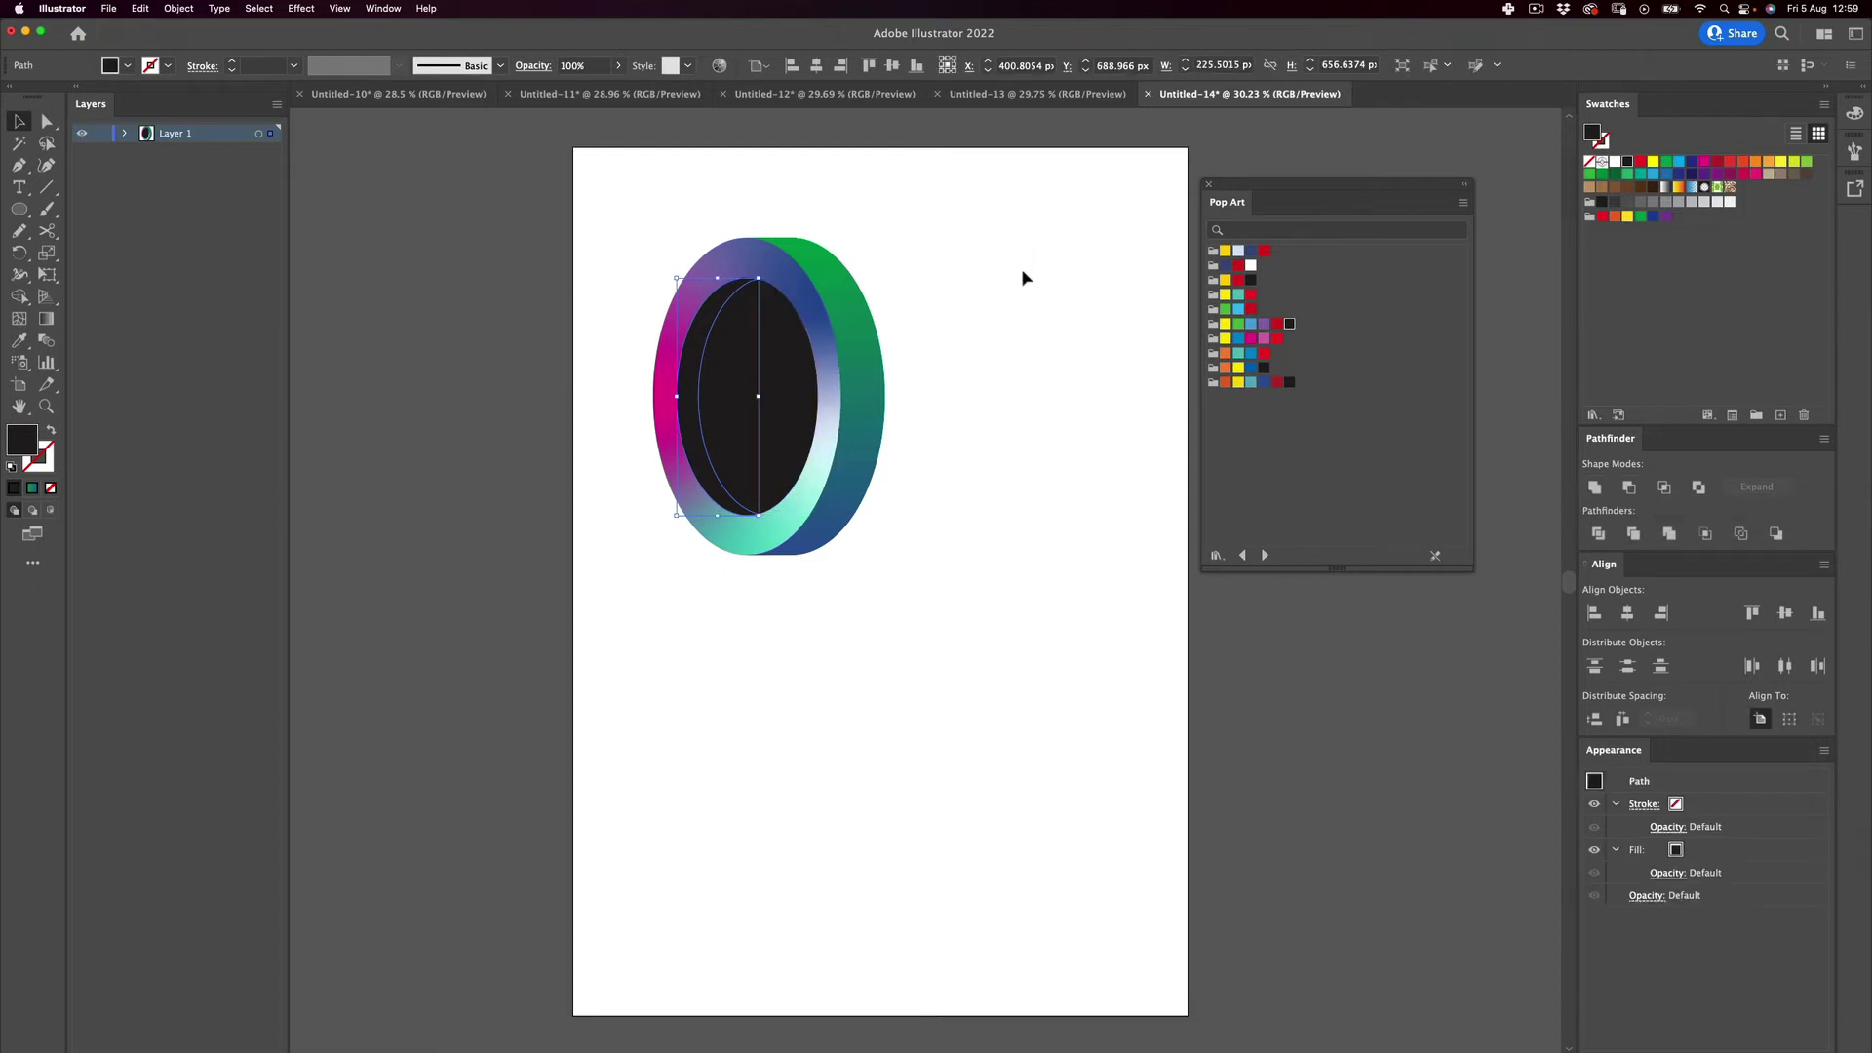
click(1048, 287)
click(737, 356)
click(873, 556)
click(707, 432)
Try sampling the disc side's green-to-blue gradient onto the black crescent with the Eyedropper, and undo it.
key(i)
click(831, 382)
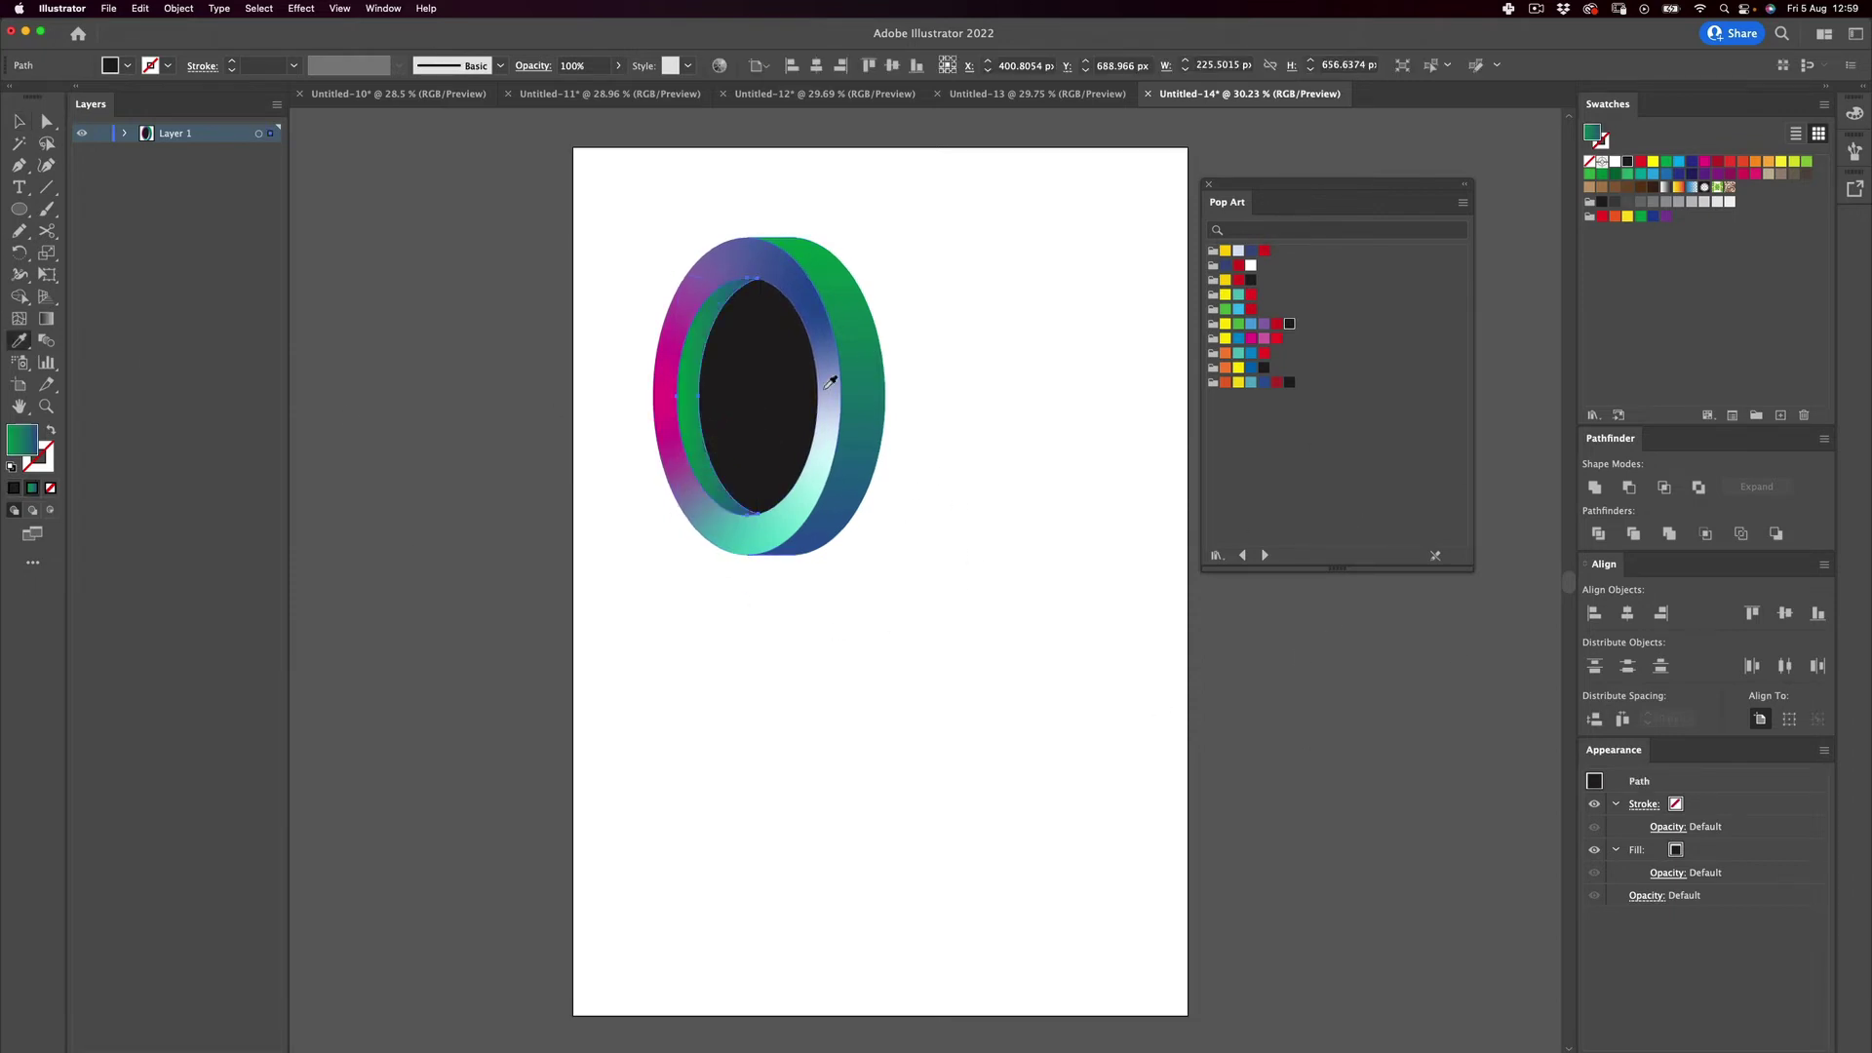
key(v)
key(ctrl+z)
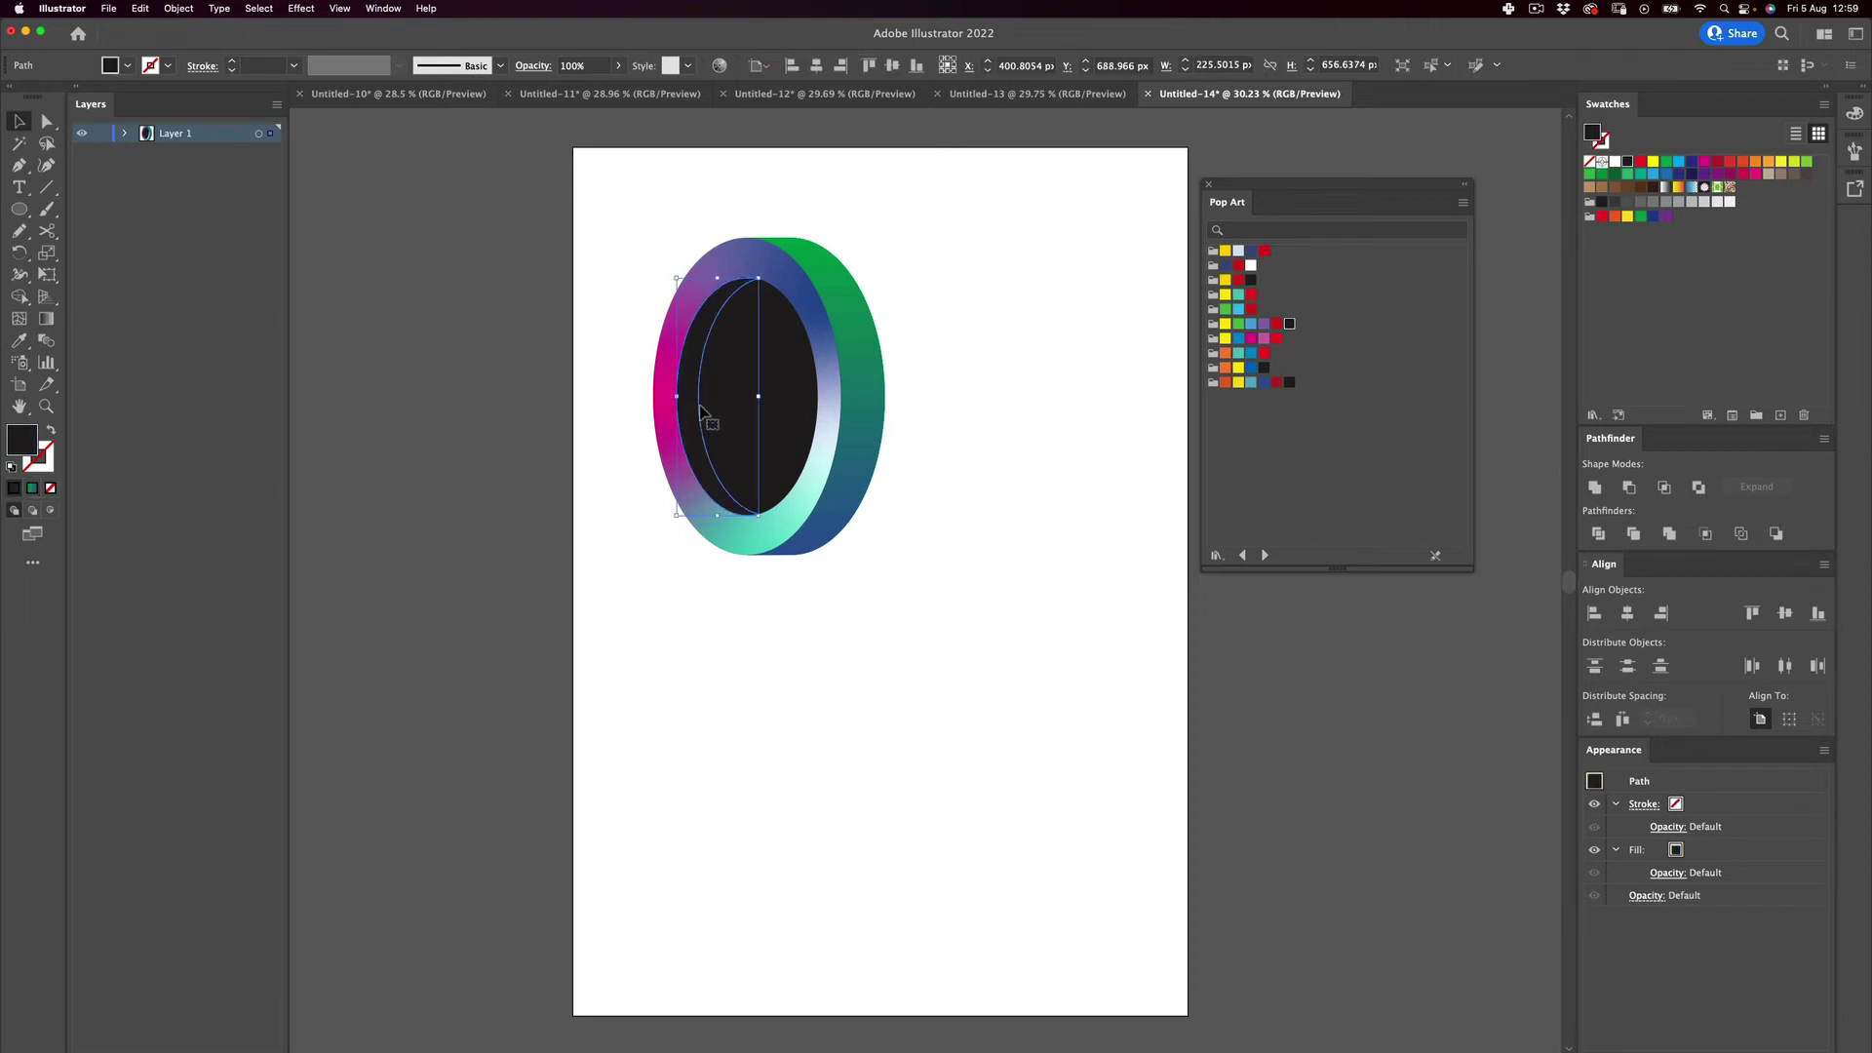
Apply the disc side's green-to-blue gradient to the inner crescent with the Eyedropper and set its angle to 90°.
key(i)
click(699, 481)
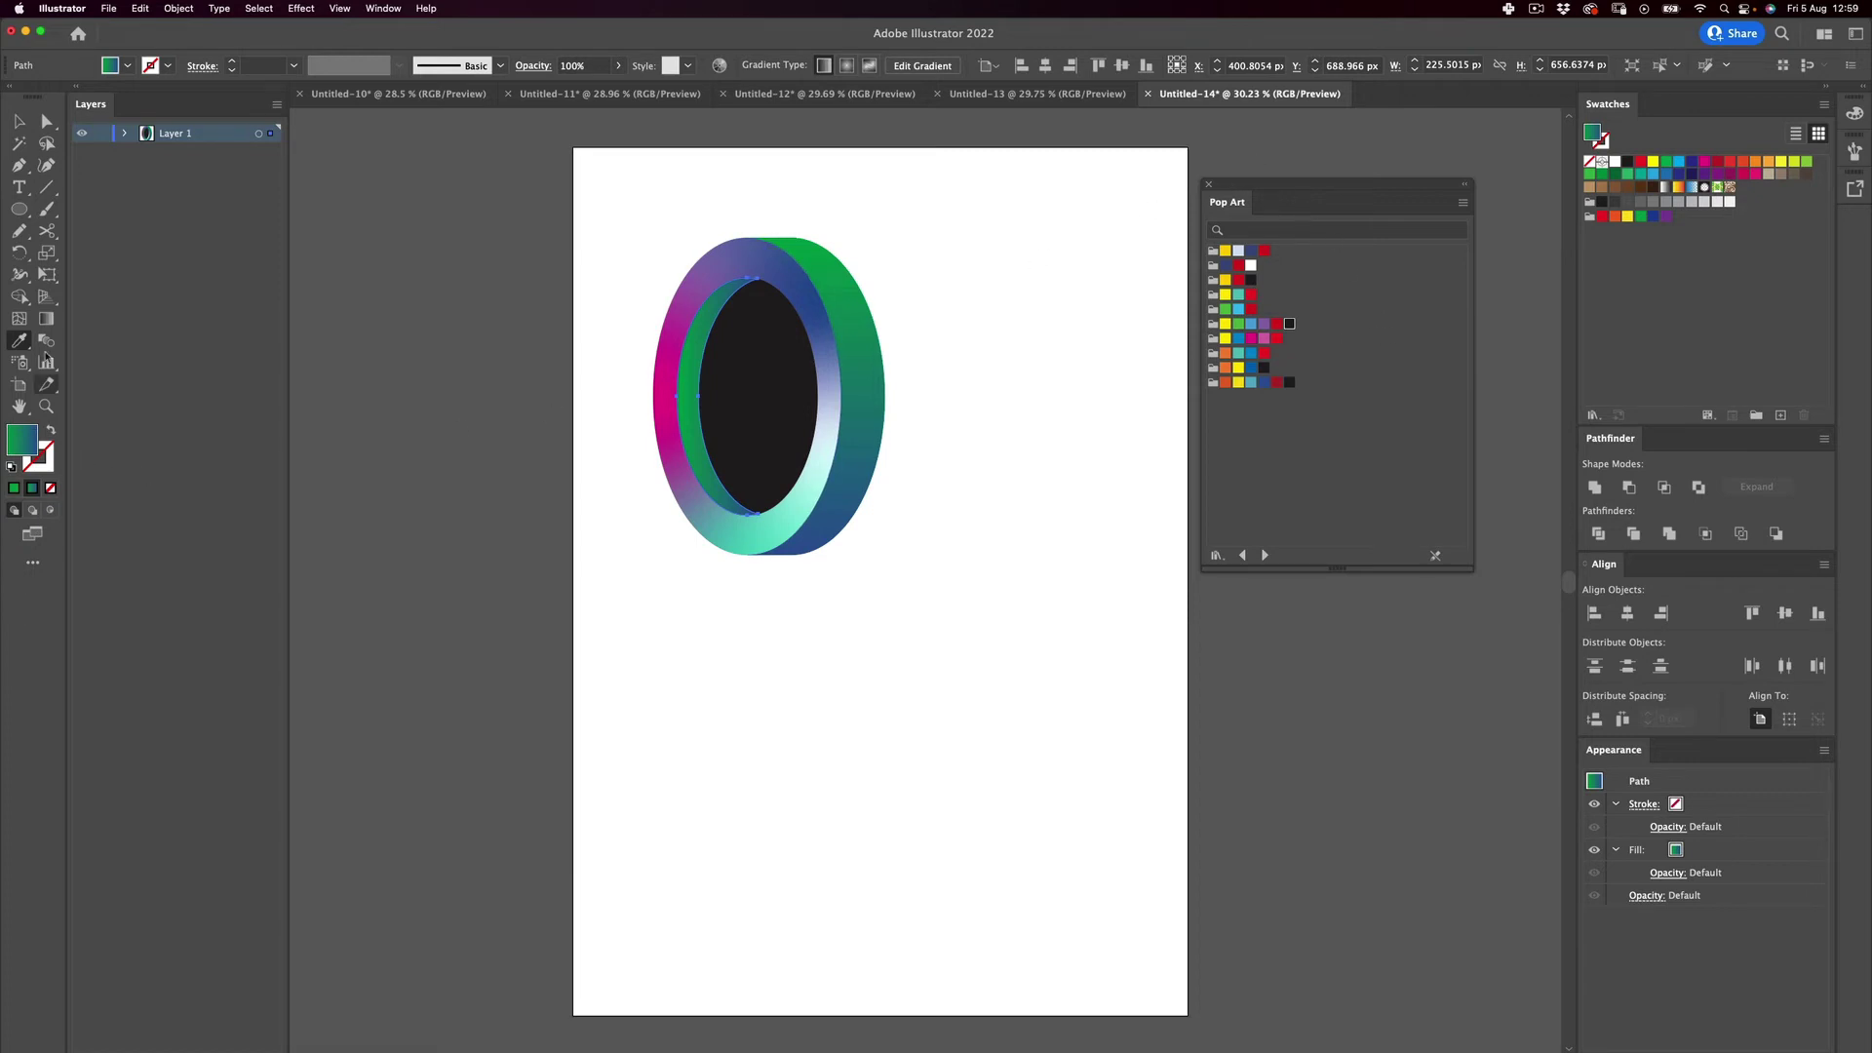
key(g)
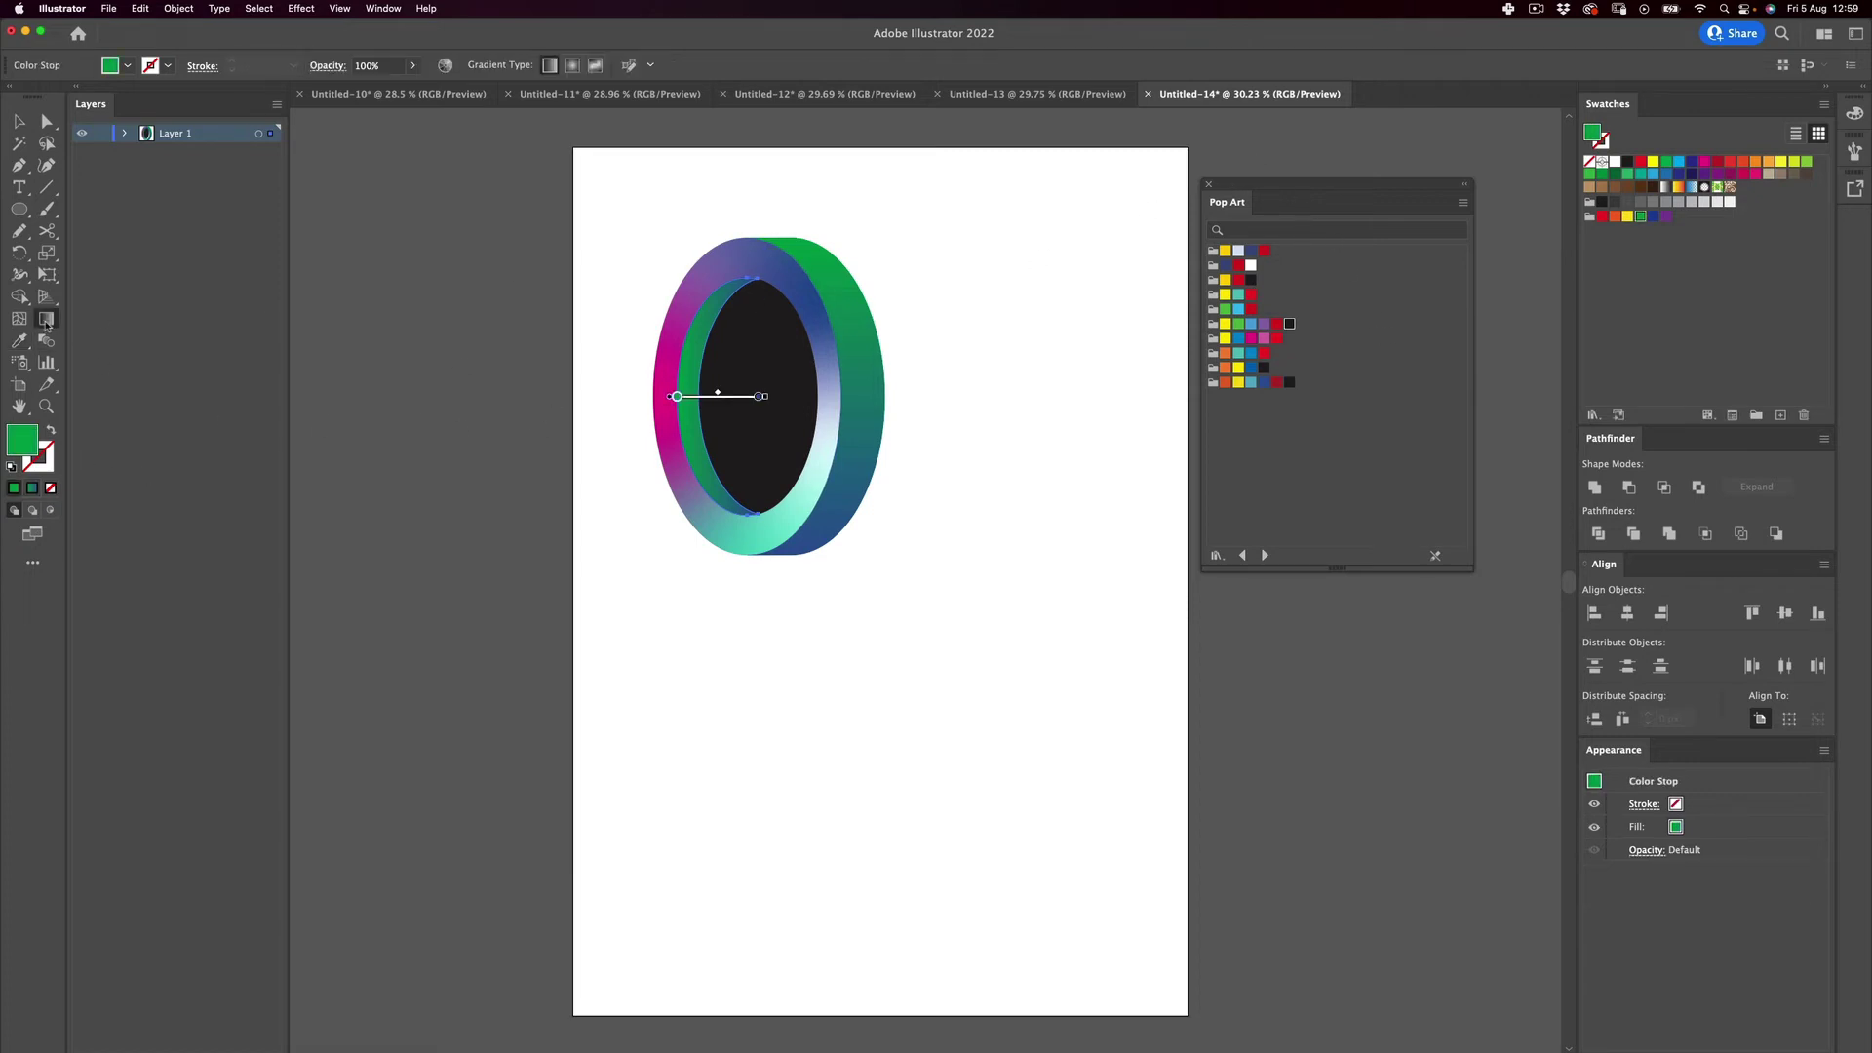
double_click(46, 317)
click(1047, 391)
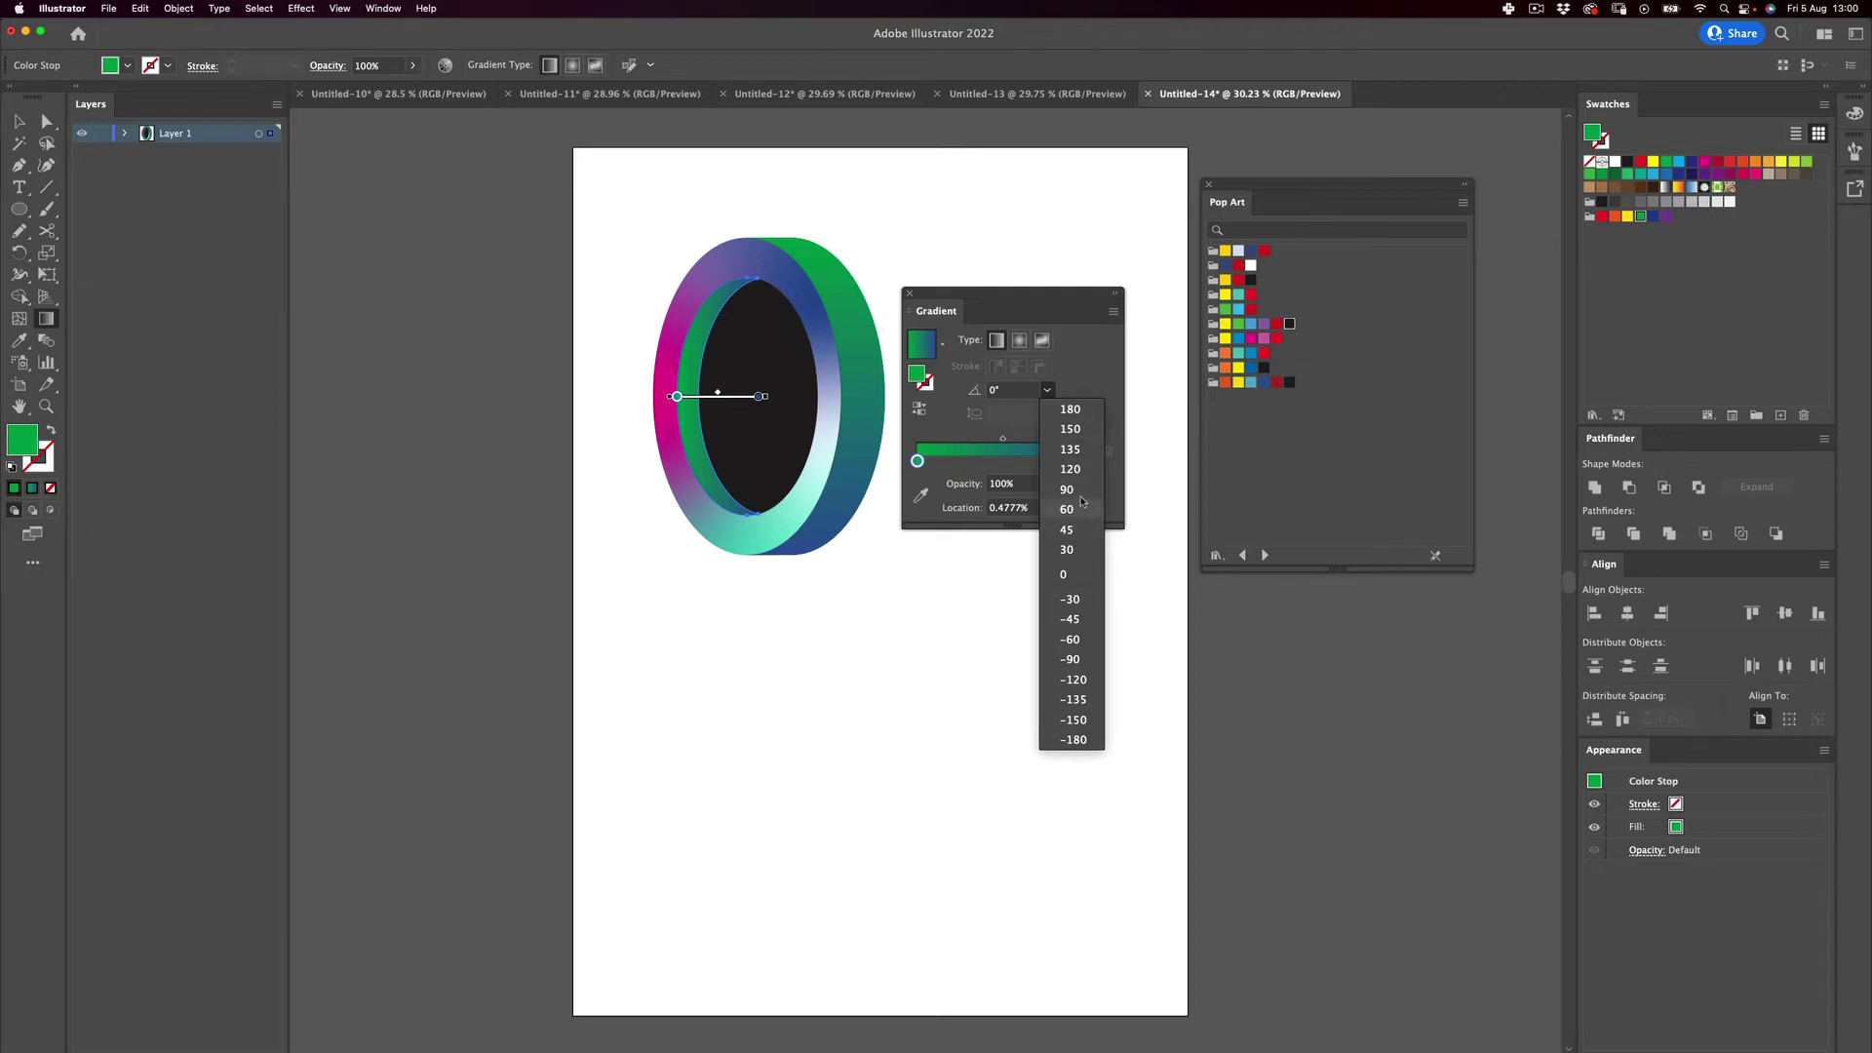
click(1069, 499)
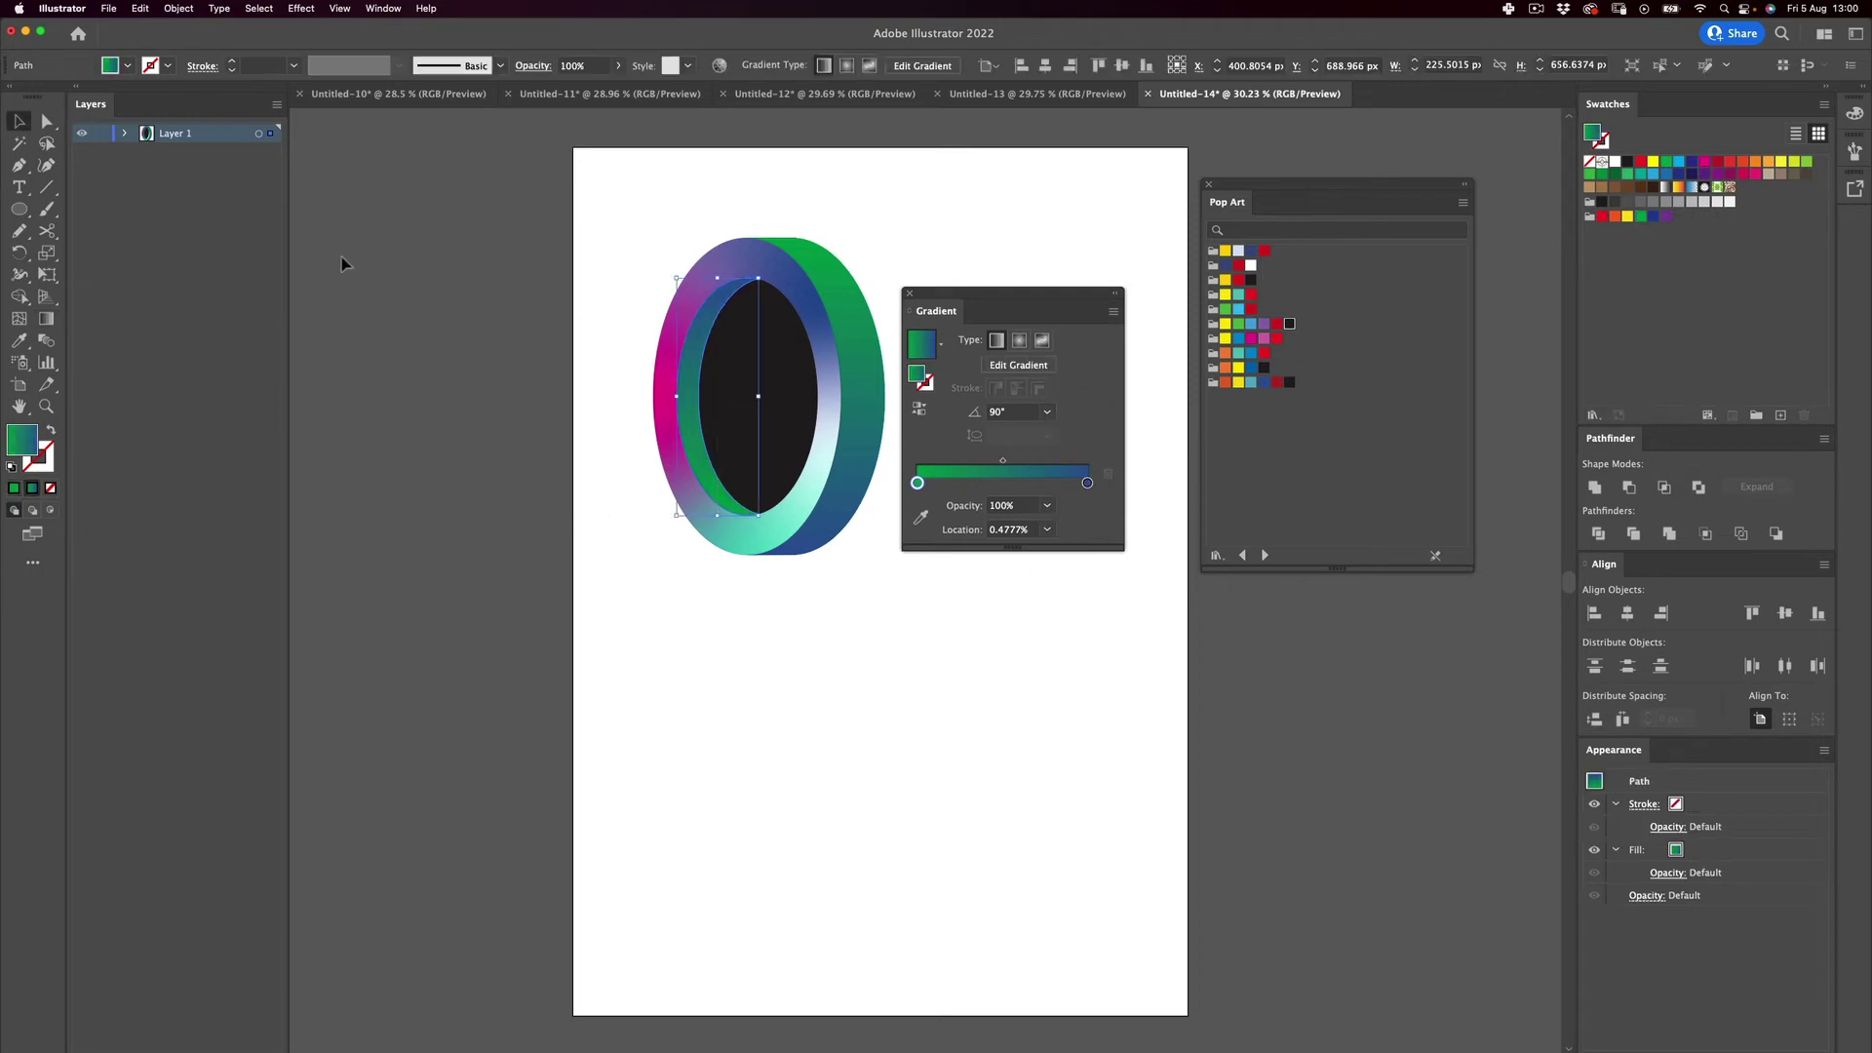
key(v)
click(342, 224)
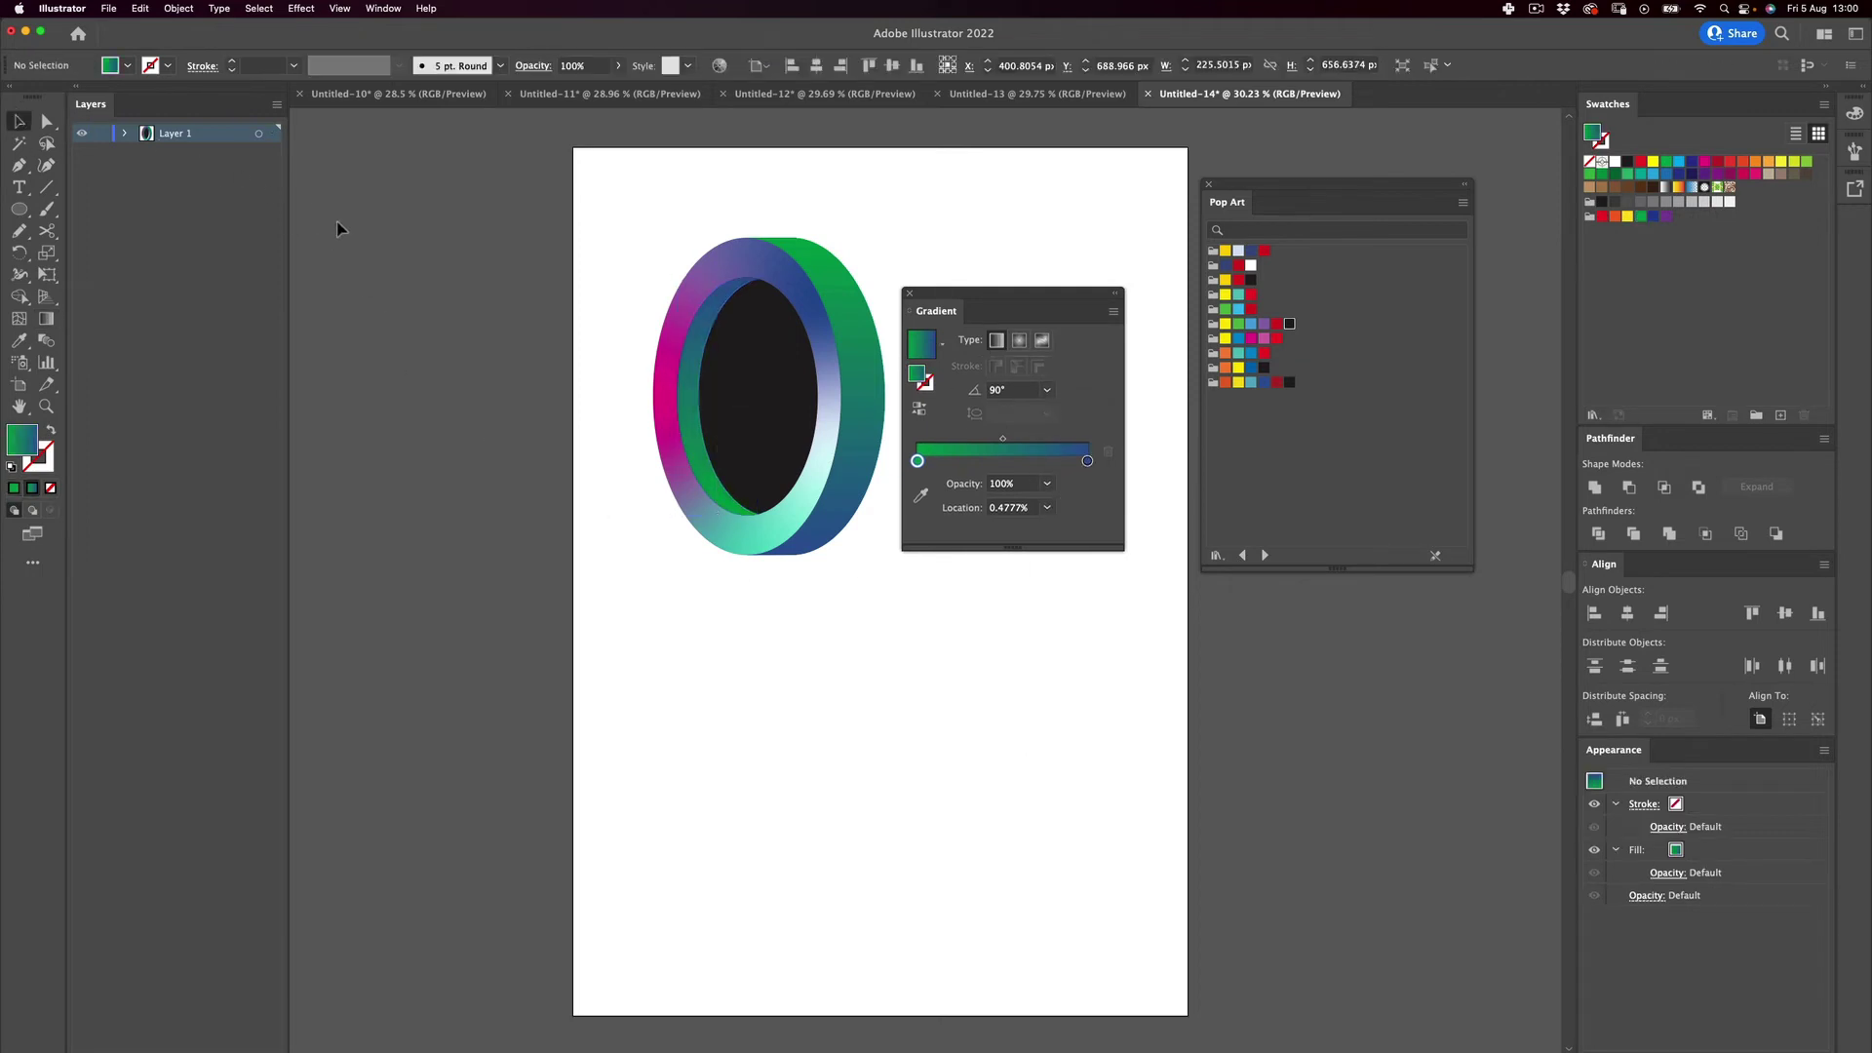
click(909, 292)
Select all parts of the ring and group them, undoing any accidental move of the group.
drag(974, 196, 468, 815)
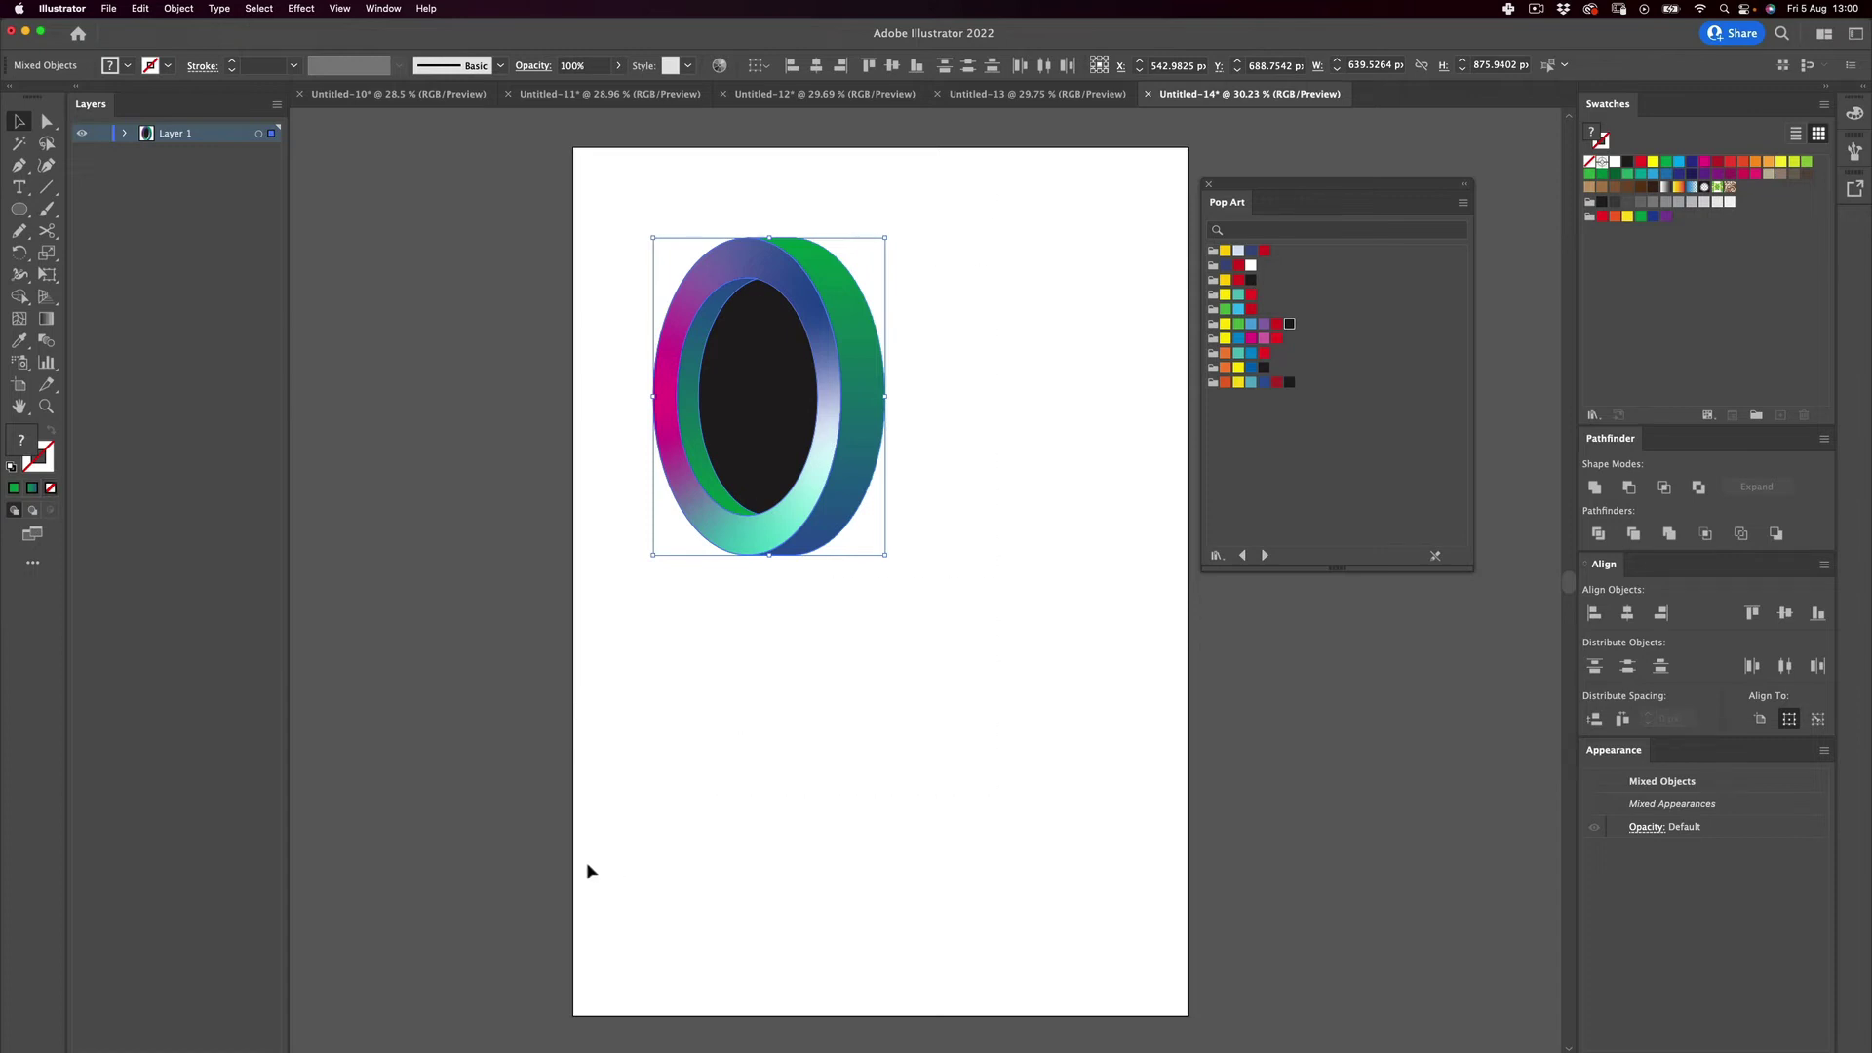
click(1014, 236)
drag(986, 176, 389, 715)
drag(974, 180, 632, 687)
right_click(746, 294)
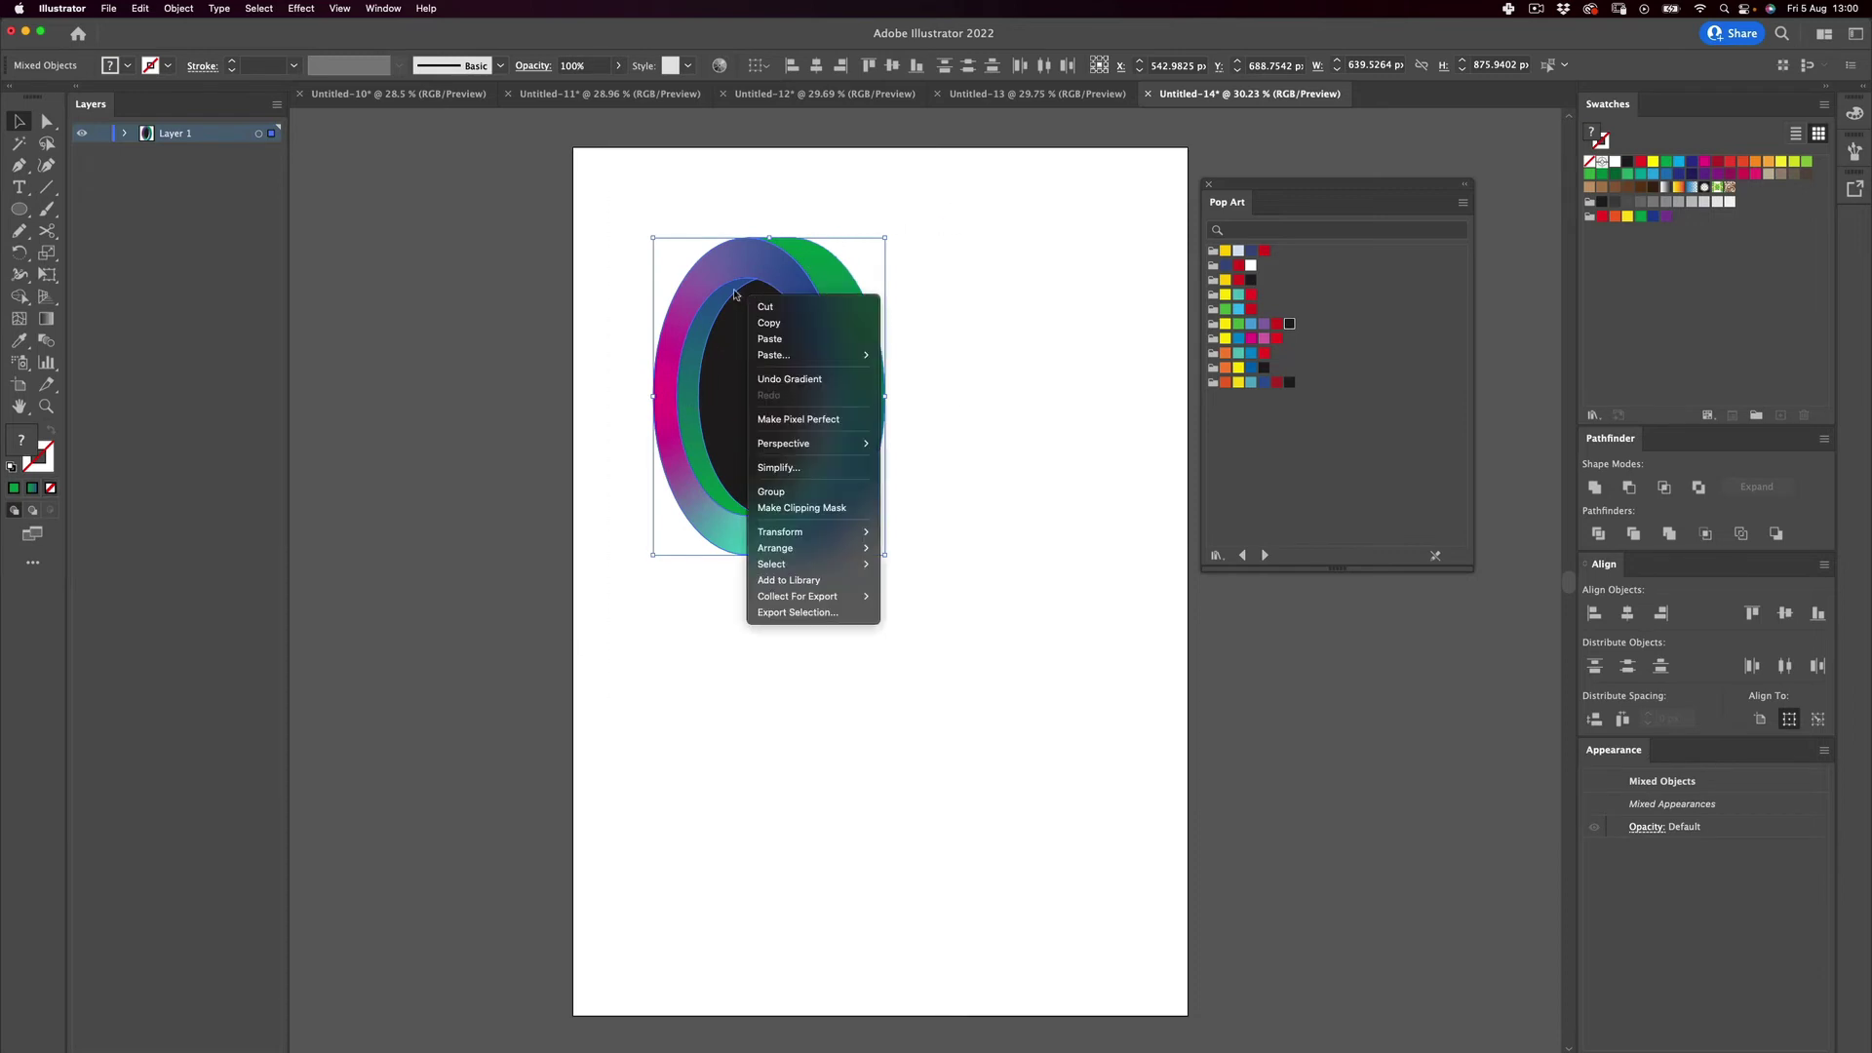
click(810, 492)
drag(888, 370, 960, 335)
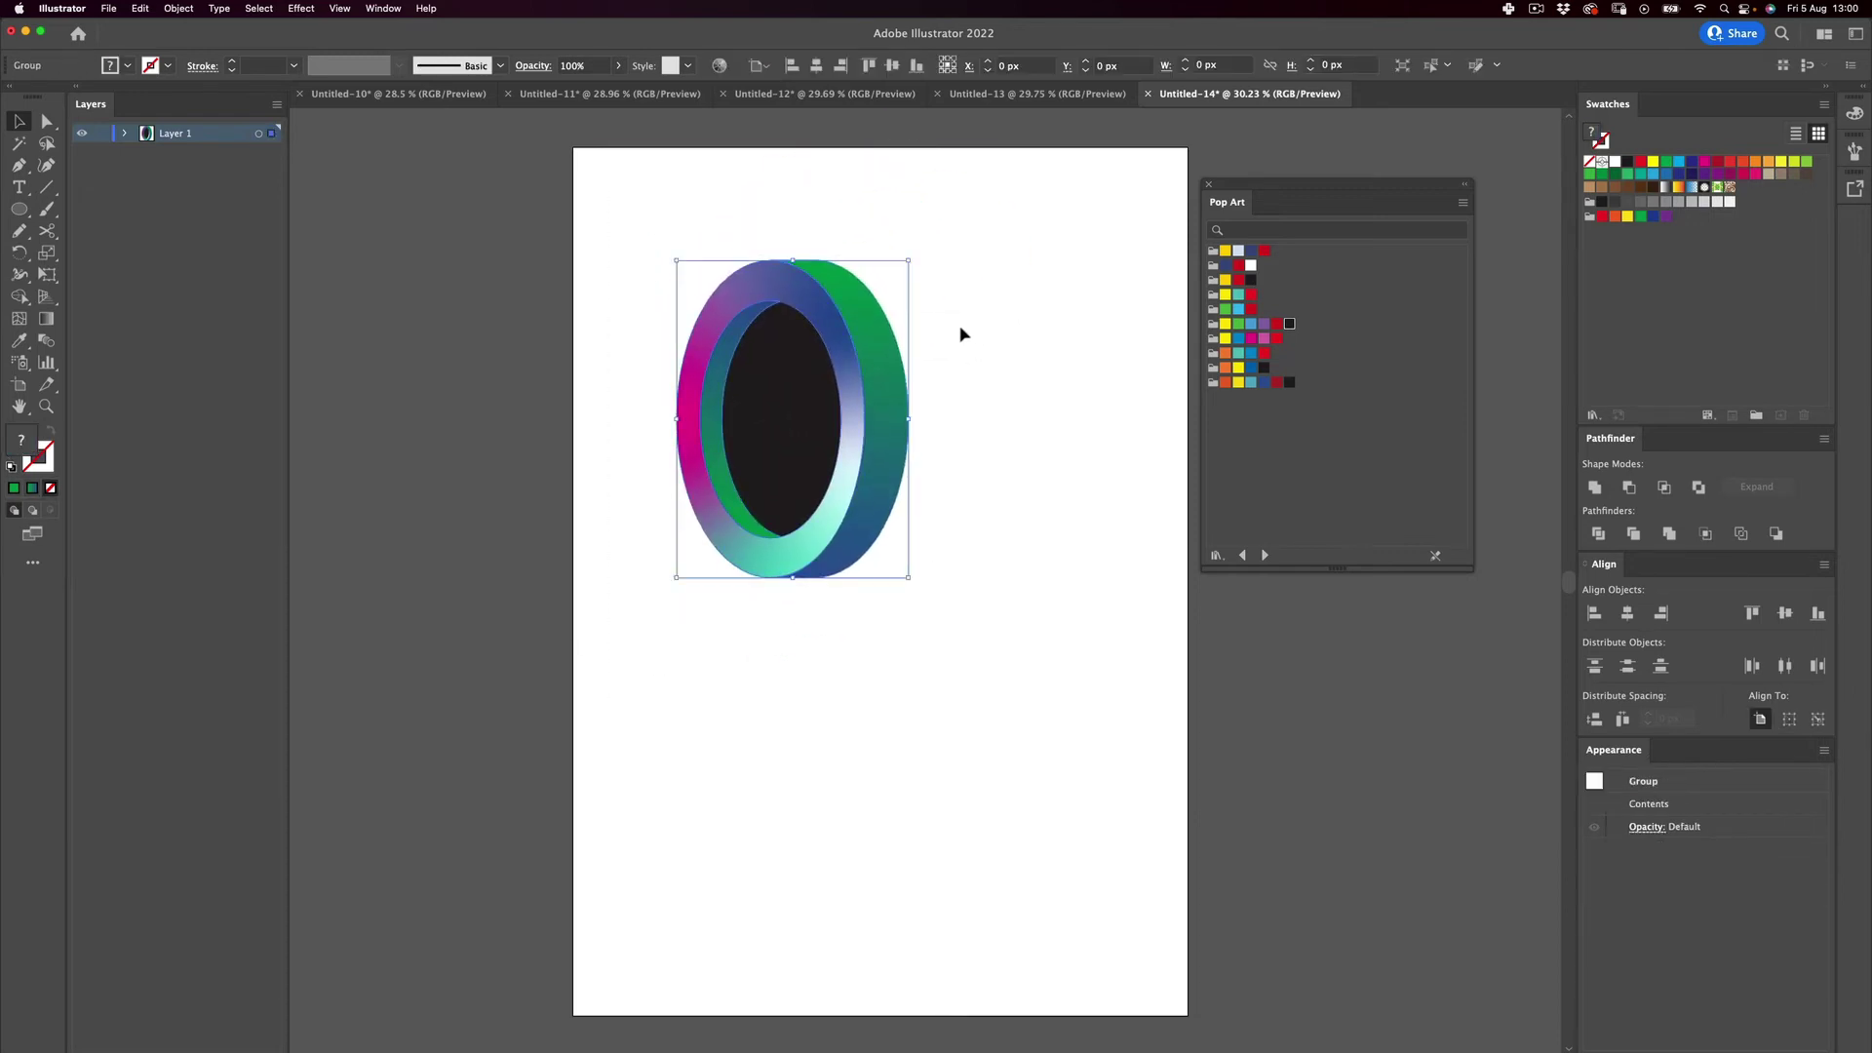
key(super+z)
Select the ring group and start a previewed Transform effect on it with a horizontal move of 65 px.
drag(948, 173, 631, 628)
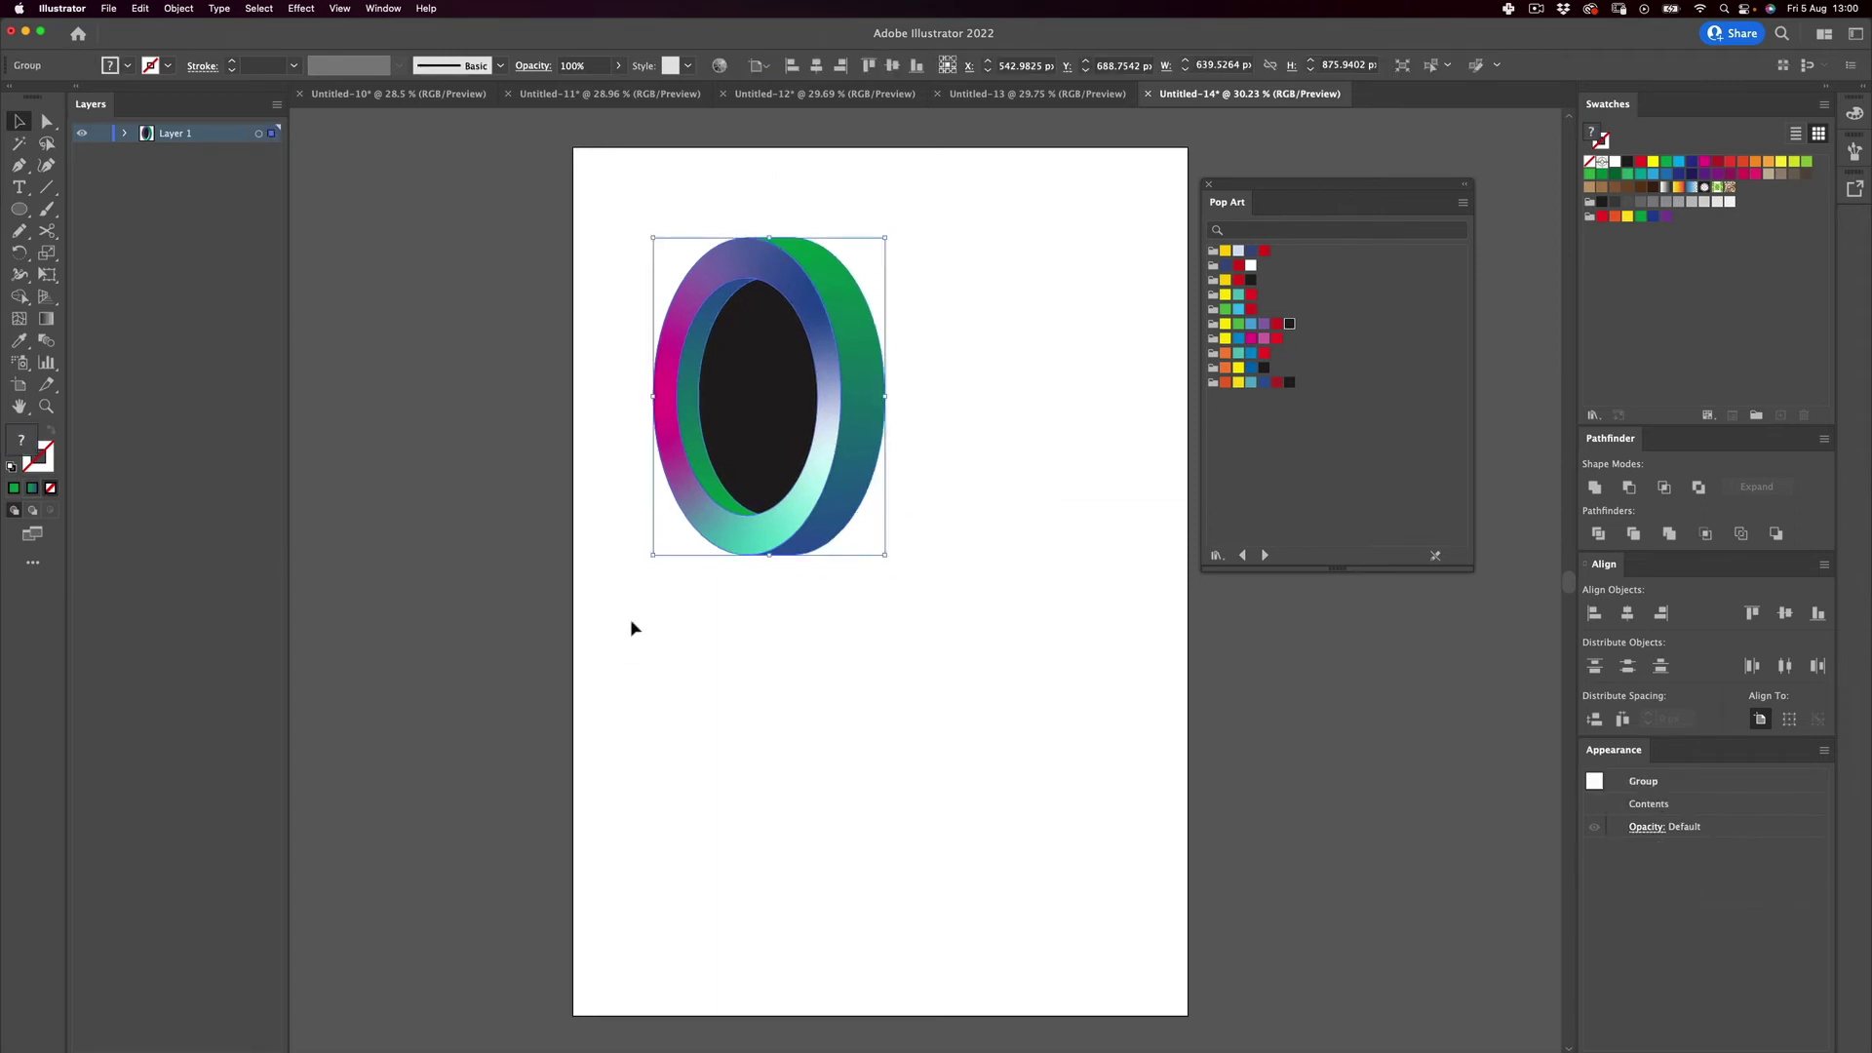
click(292, 7)
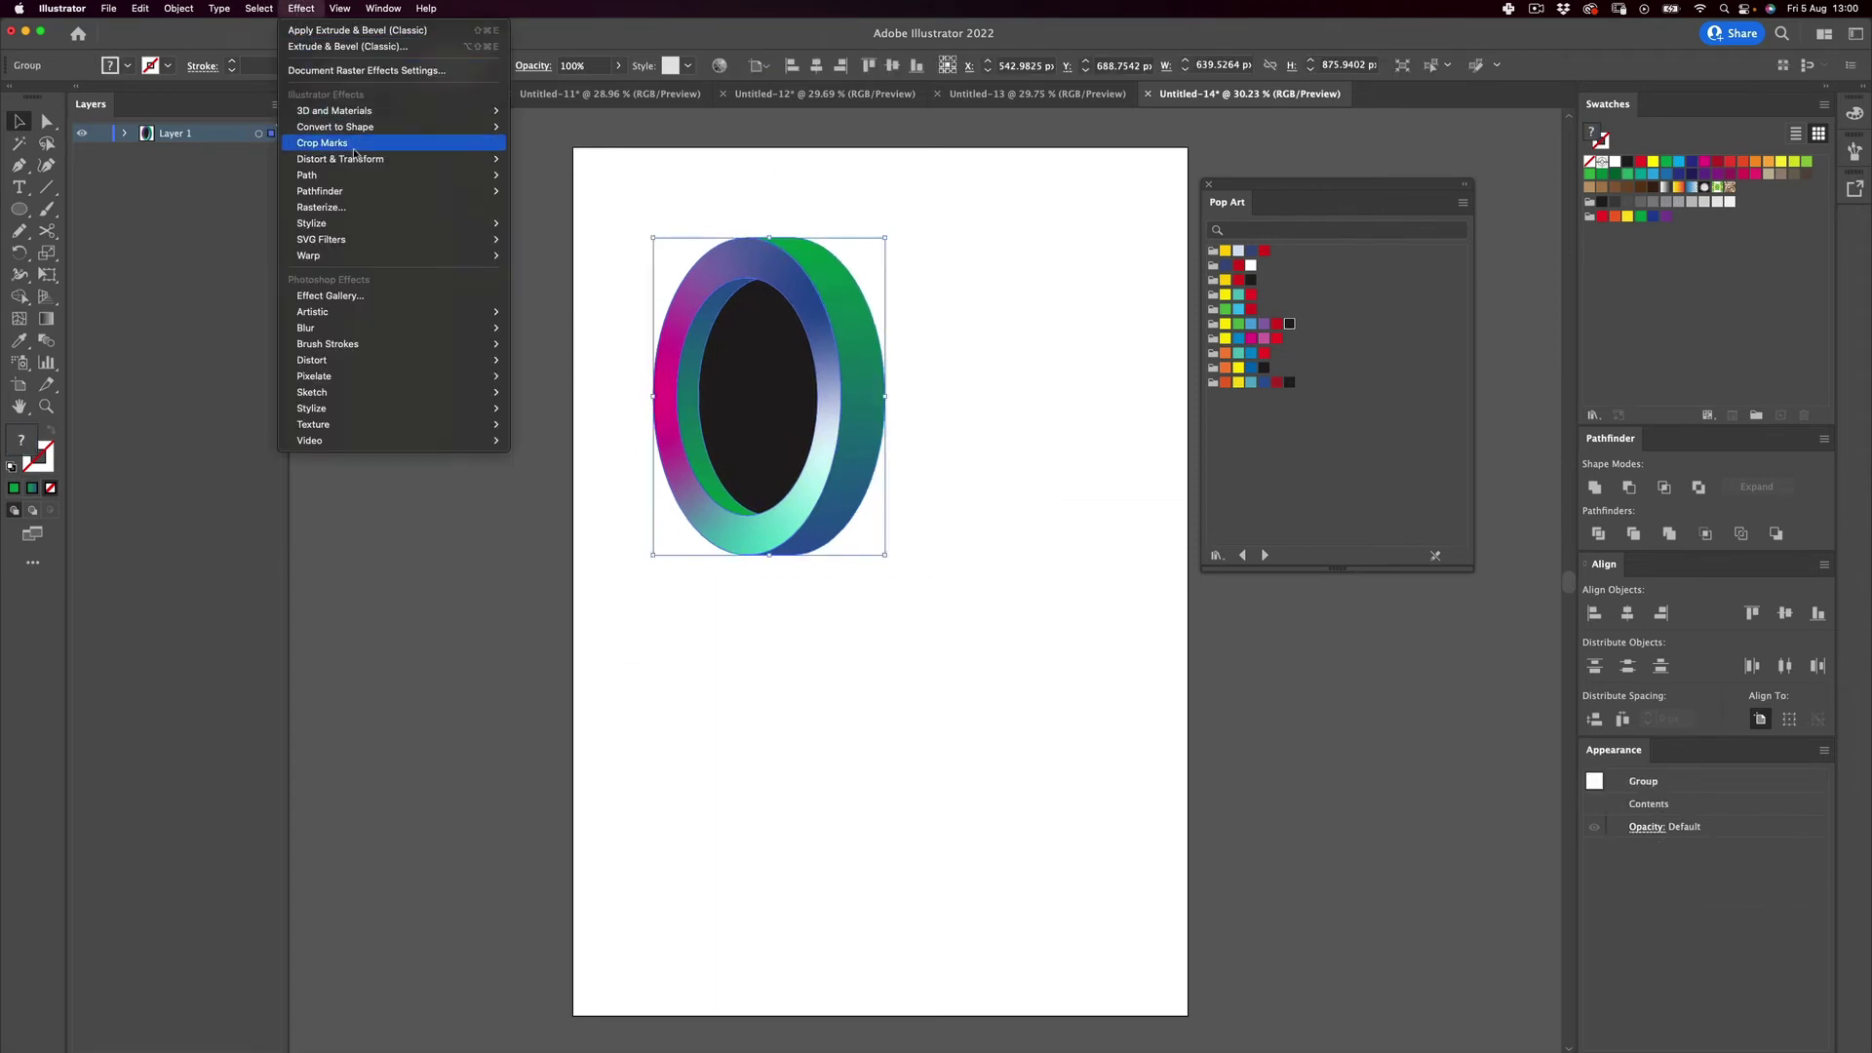
mouse_move(405, 159)
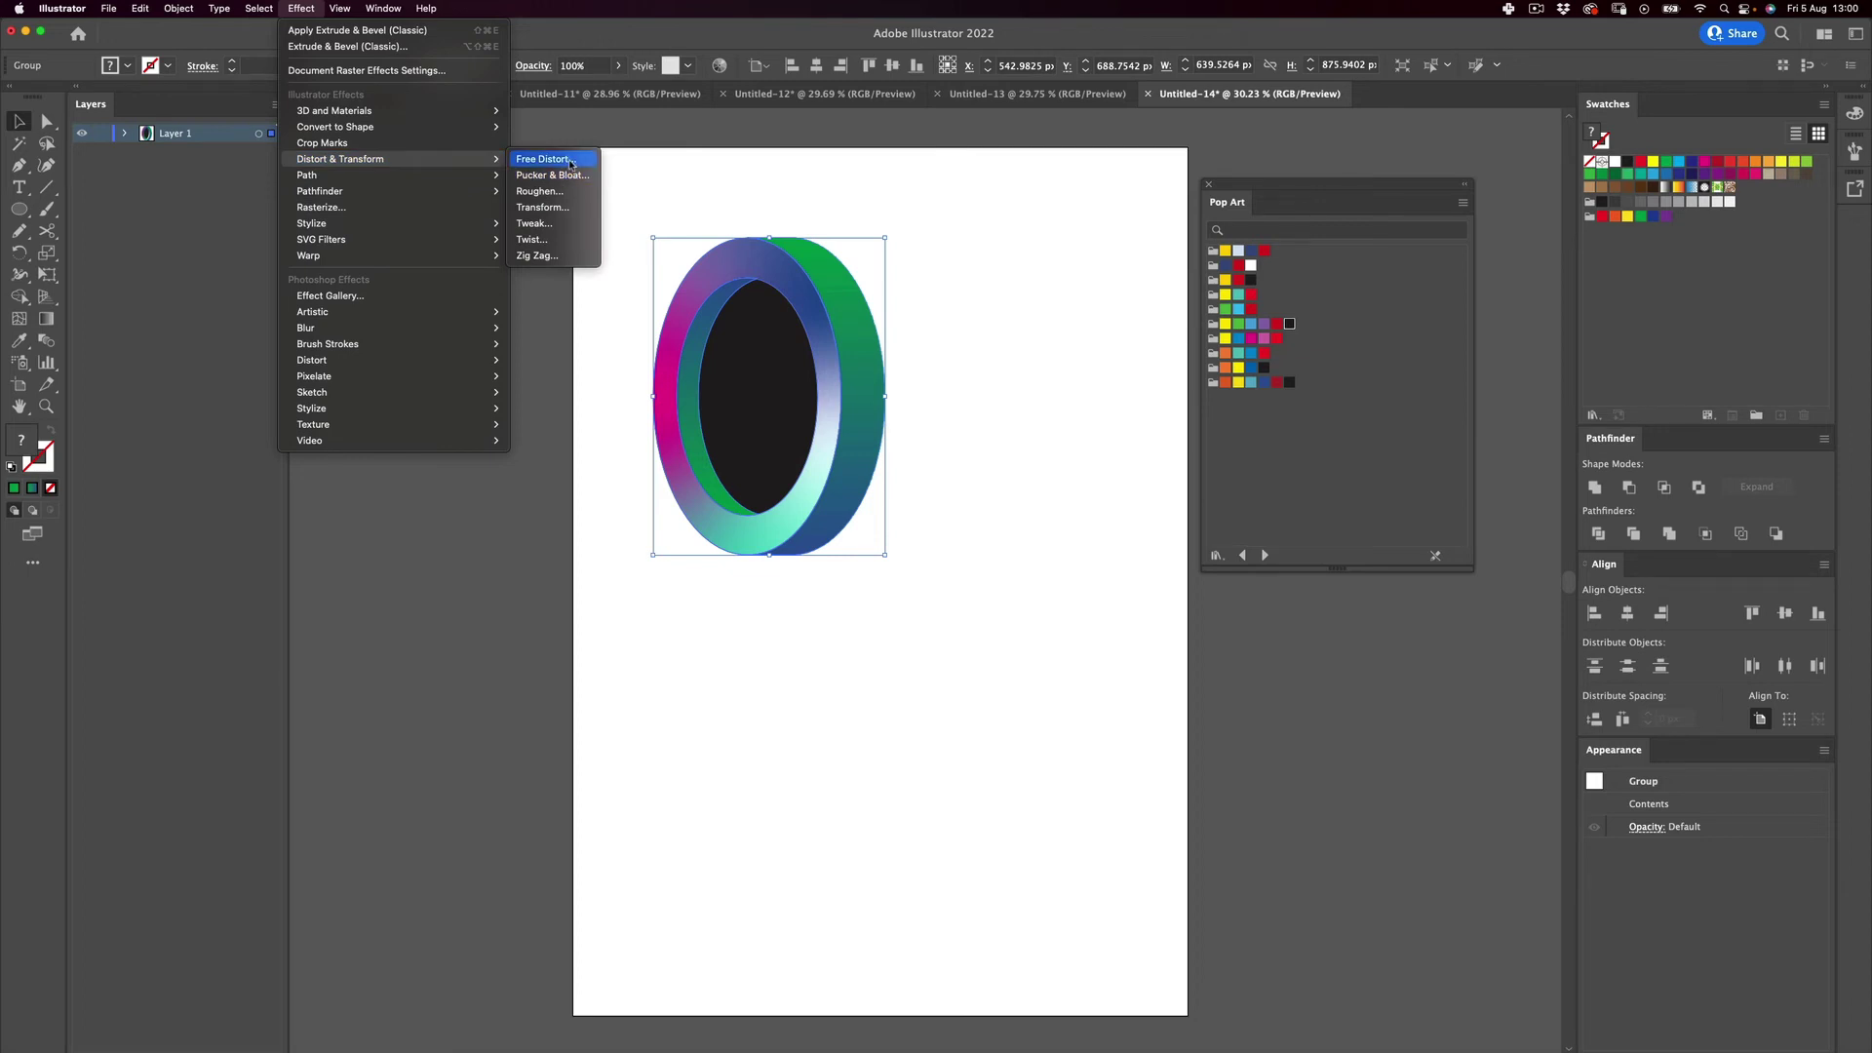
click(547, 207)
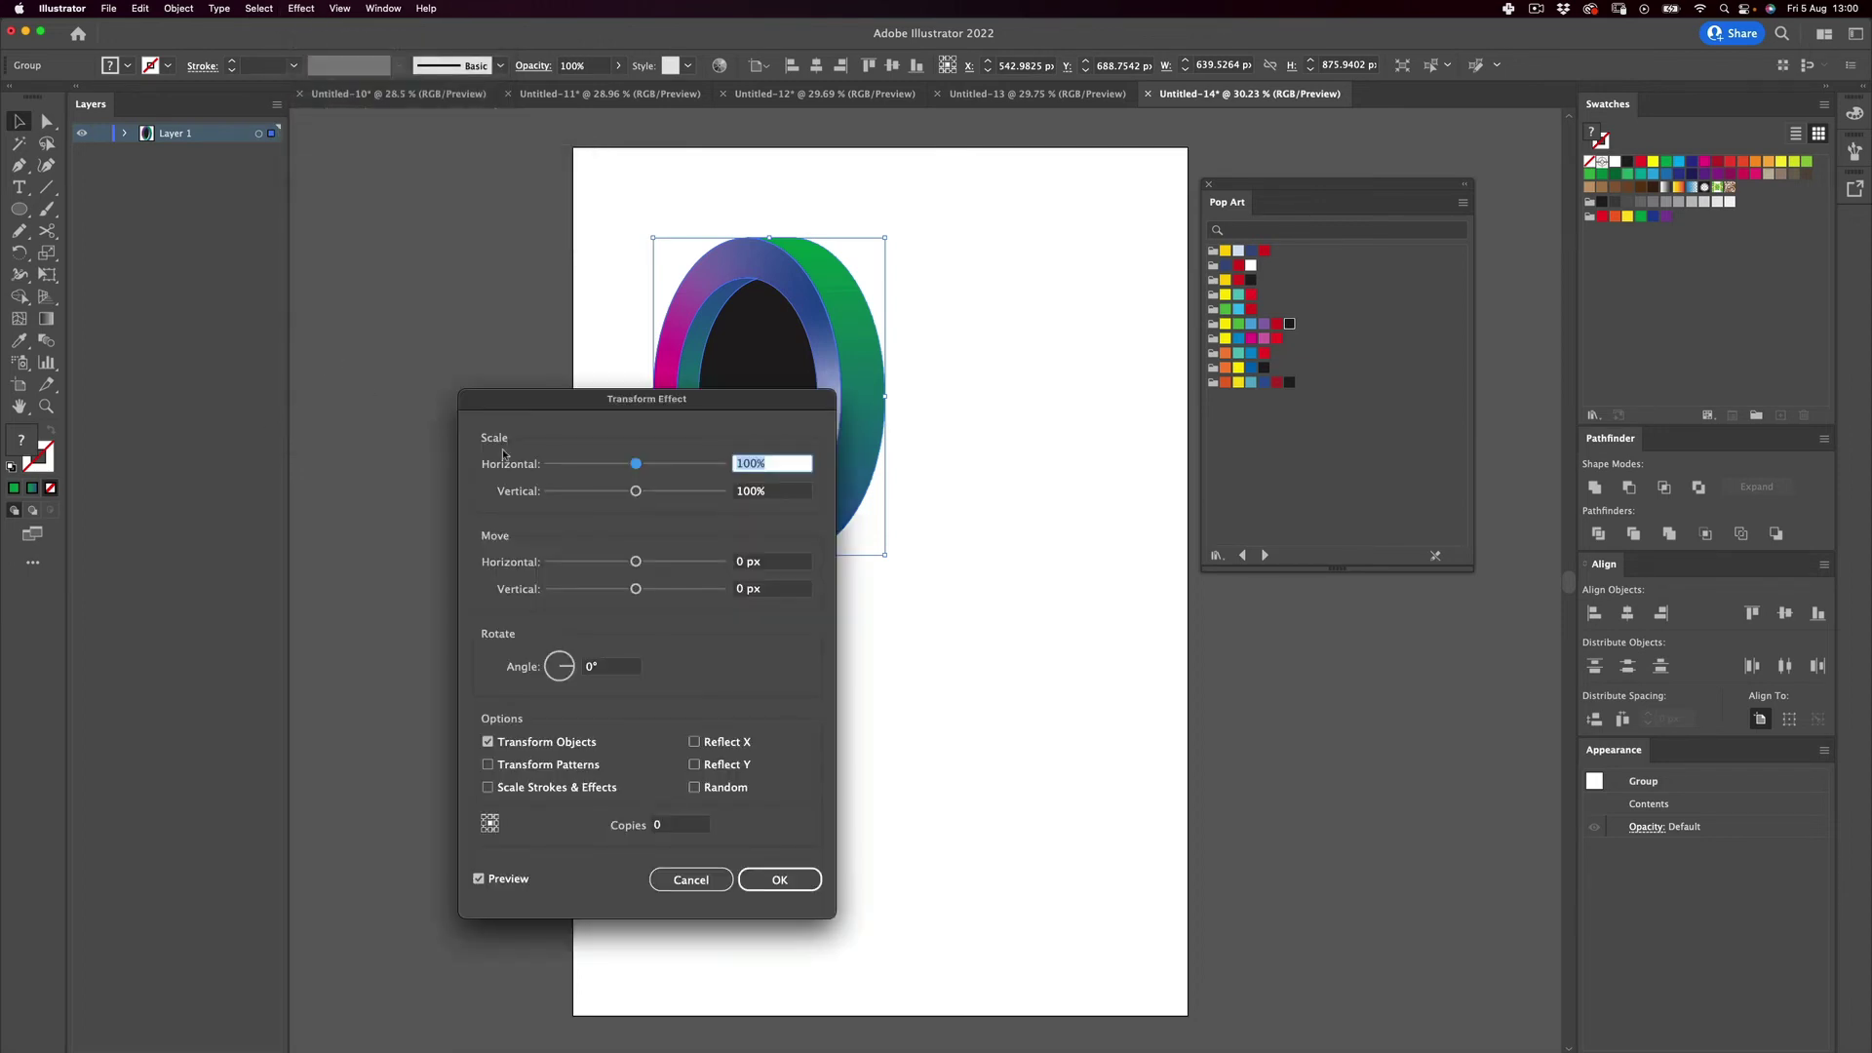
drag(658, 395, 1230, 195)
click(1052, 680)
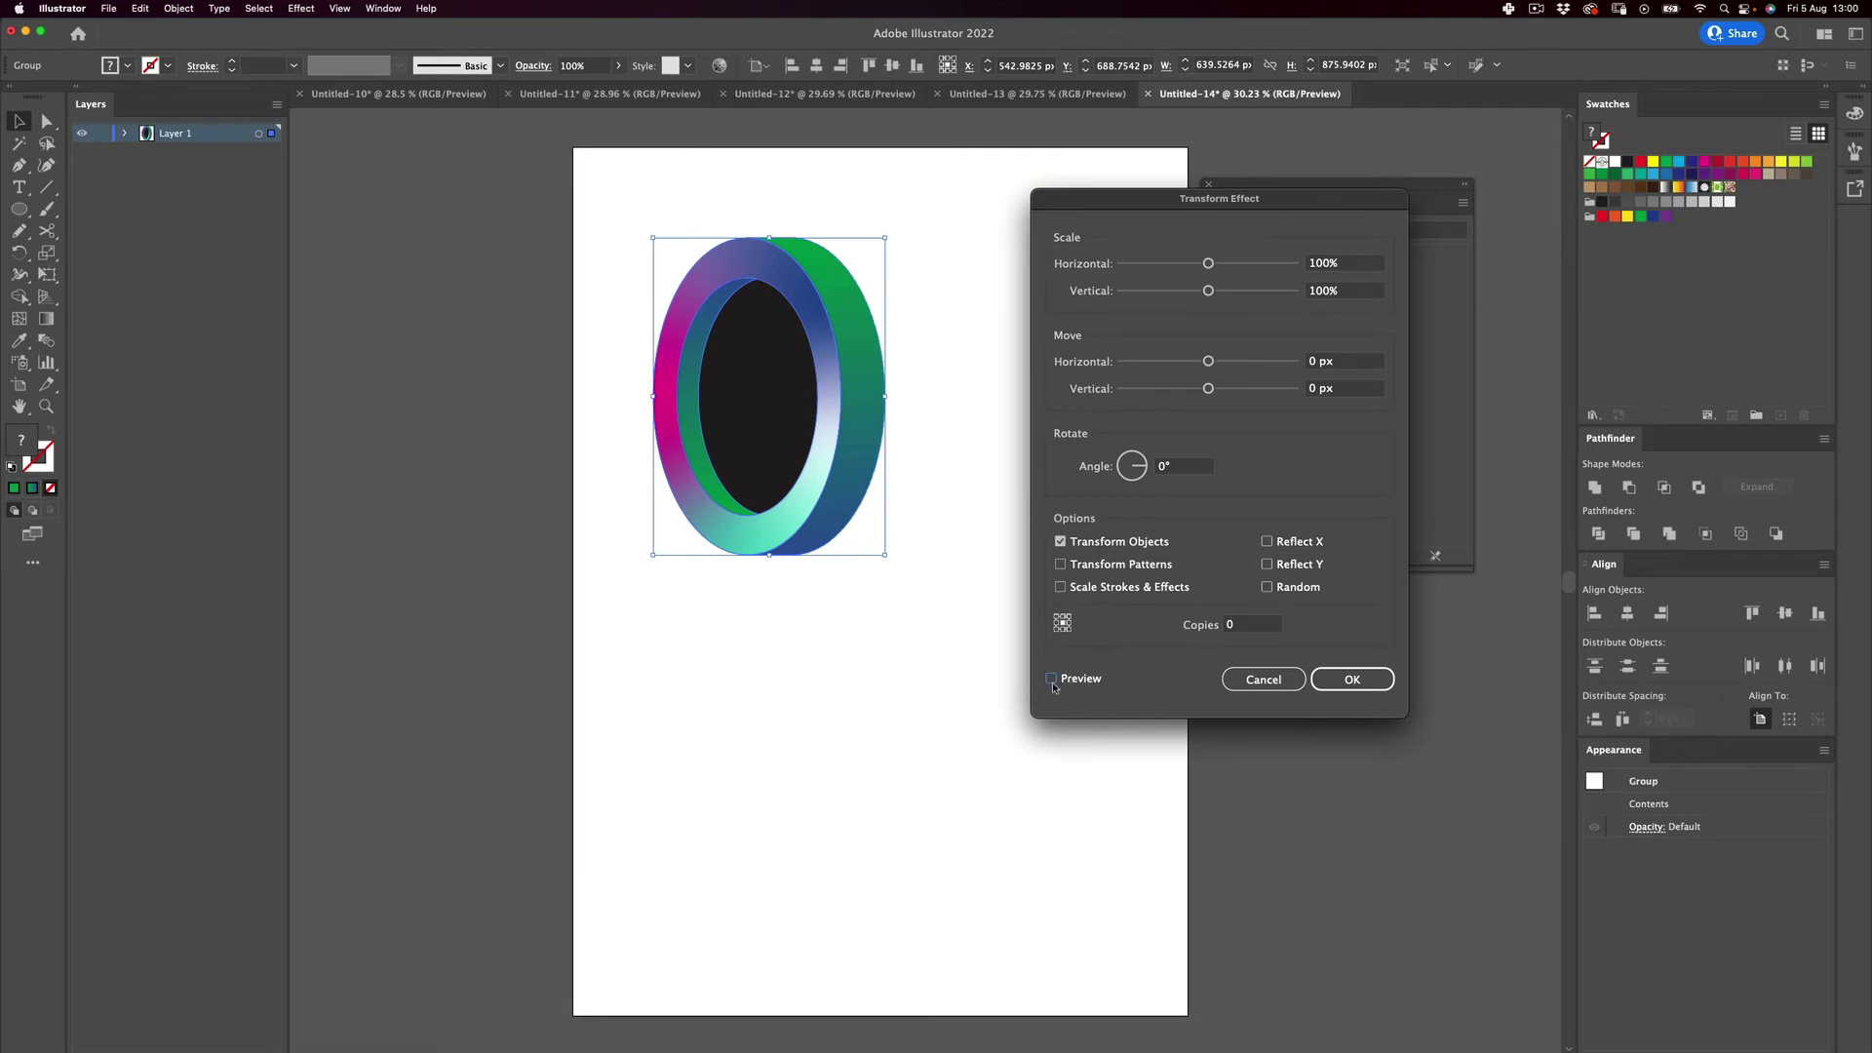
click(1248, 632)
drag(1209, 361, 1259, 370)
Raise the Transform effect's number of copies to 5.
click(1230, 622)
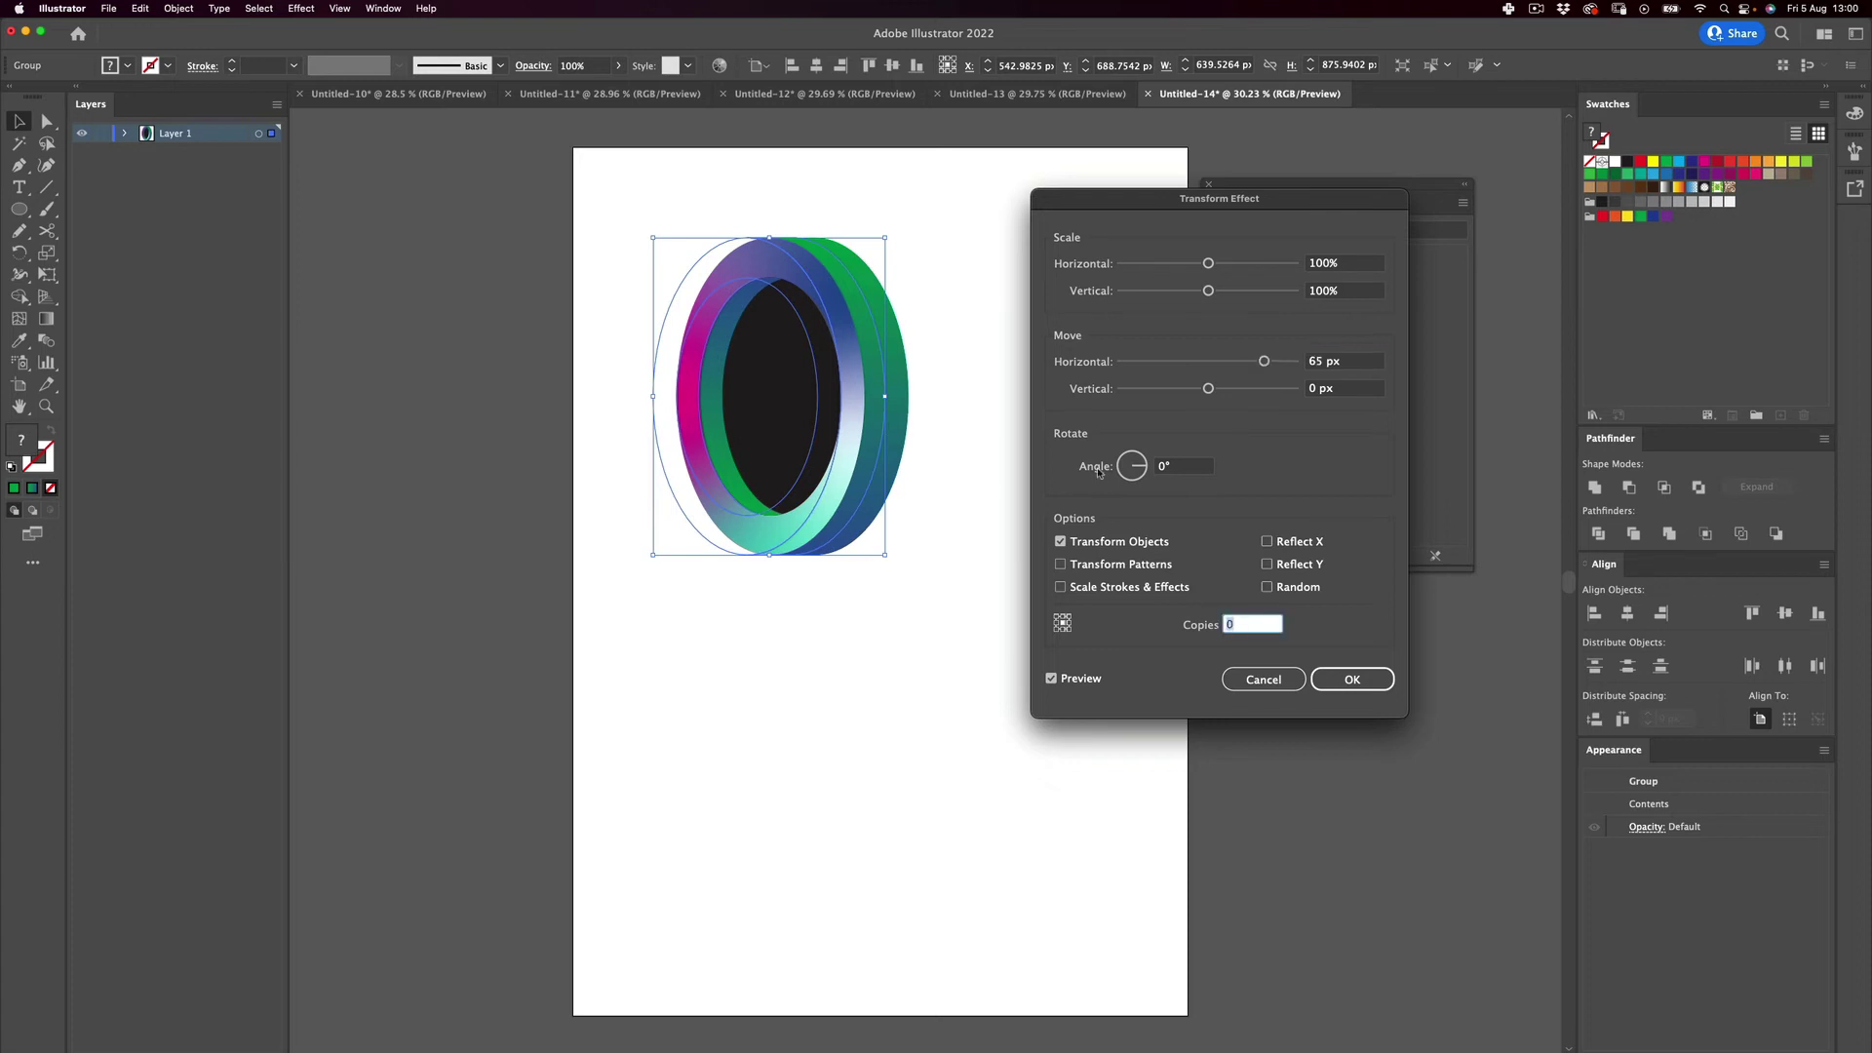
key(Up)
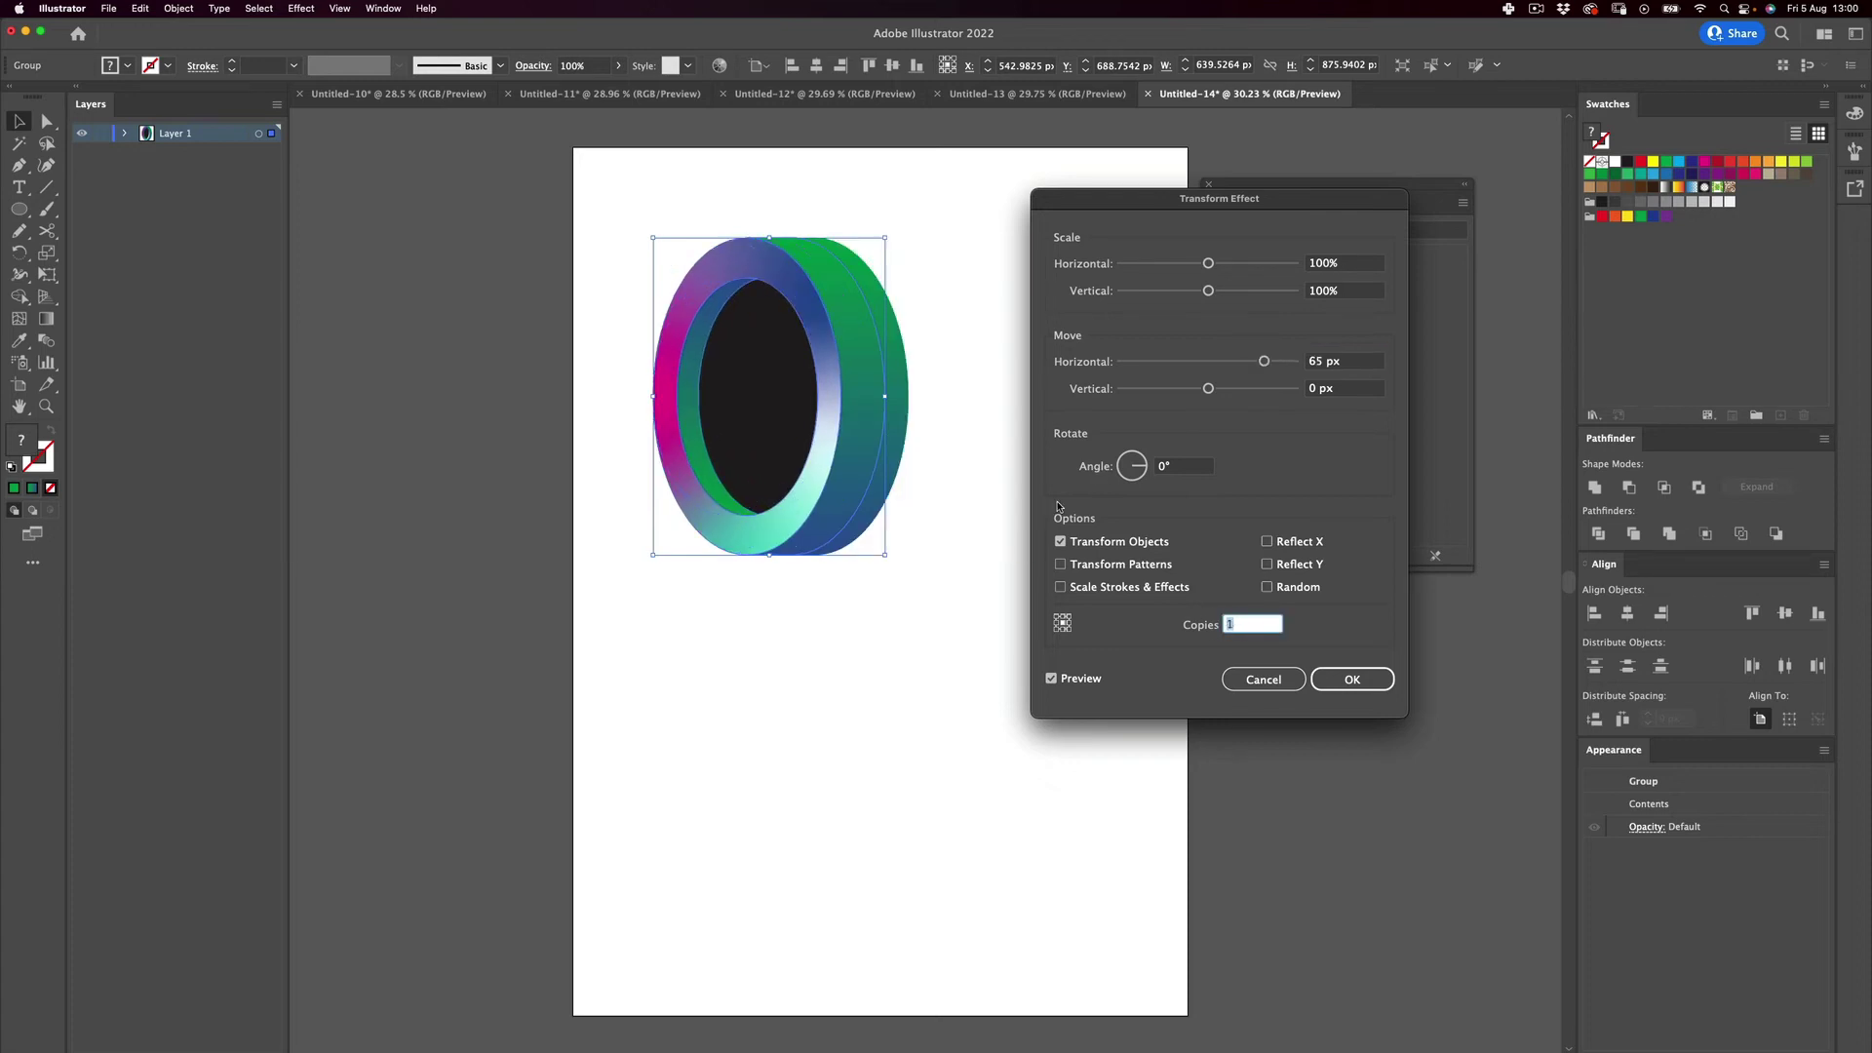
key(Up)
key(Up)
key(Up)
key(Up)
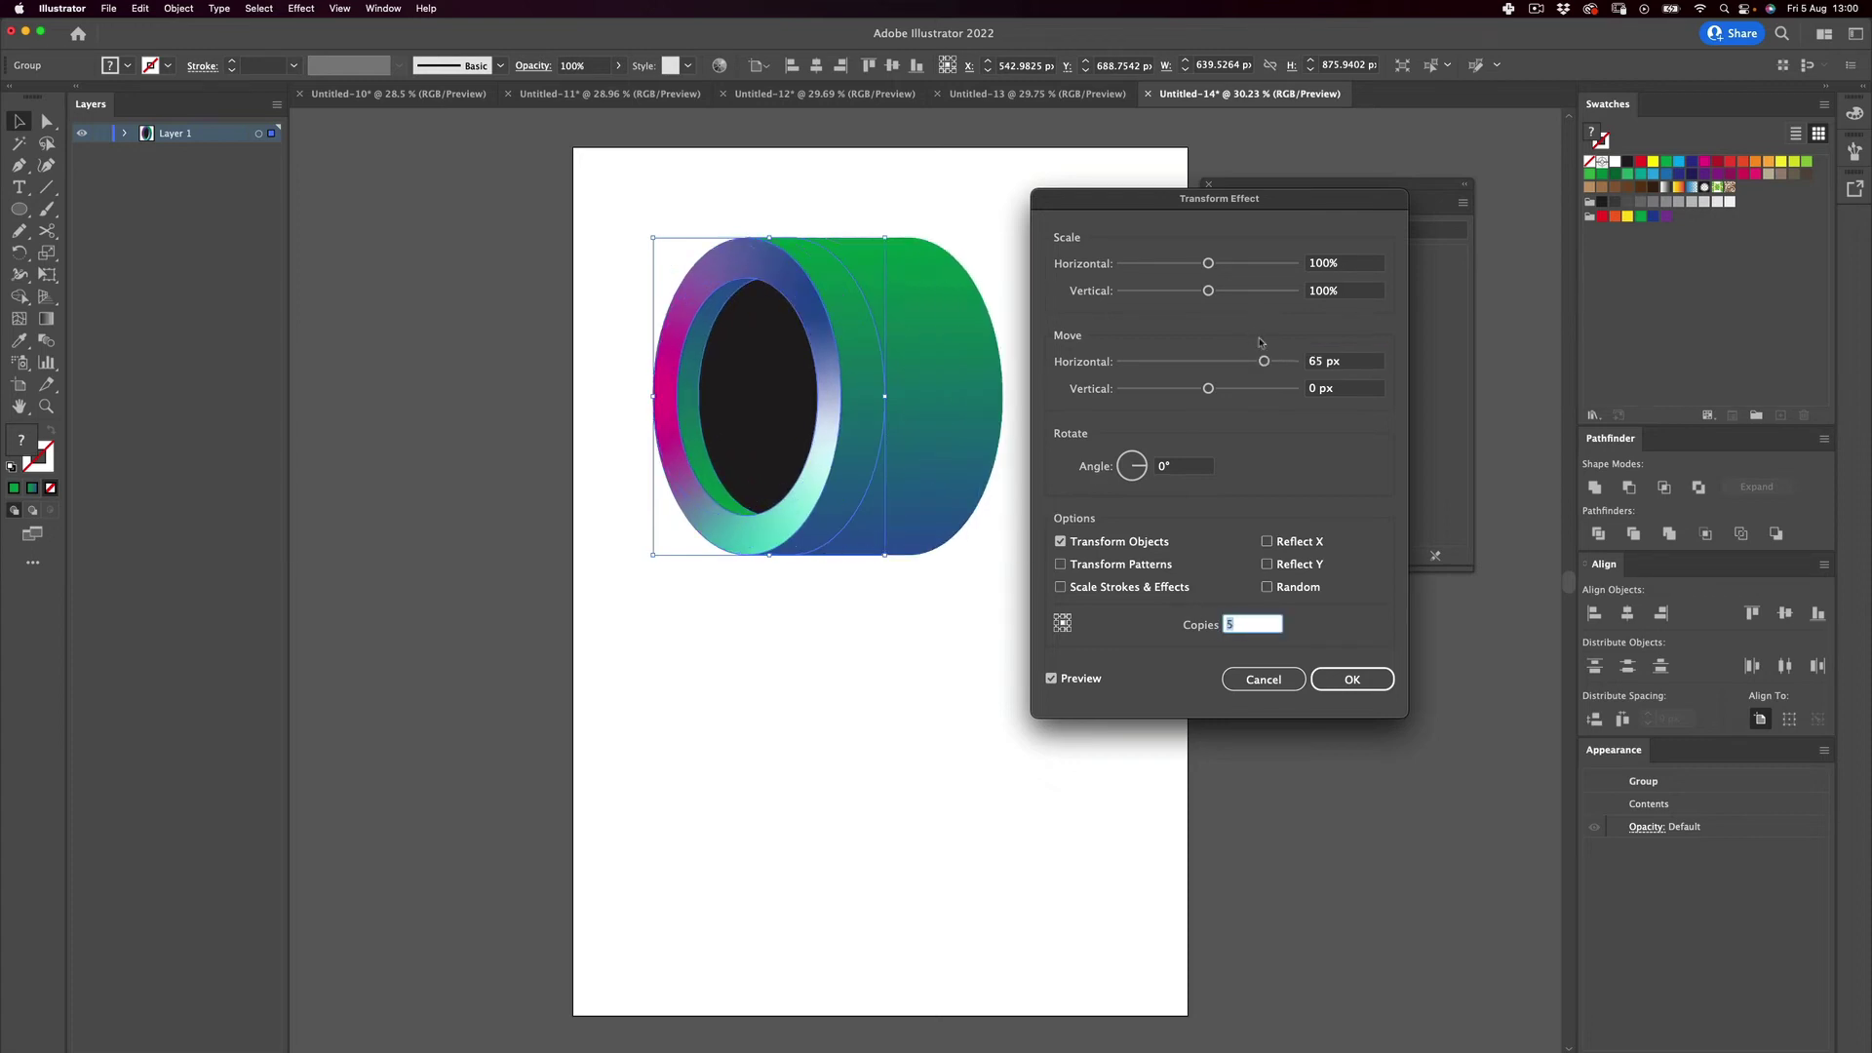
Increase the Transform effect's horizontal move to 170 px to space the ring copies apart.
drag(1264, 361, 1295, 361)
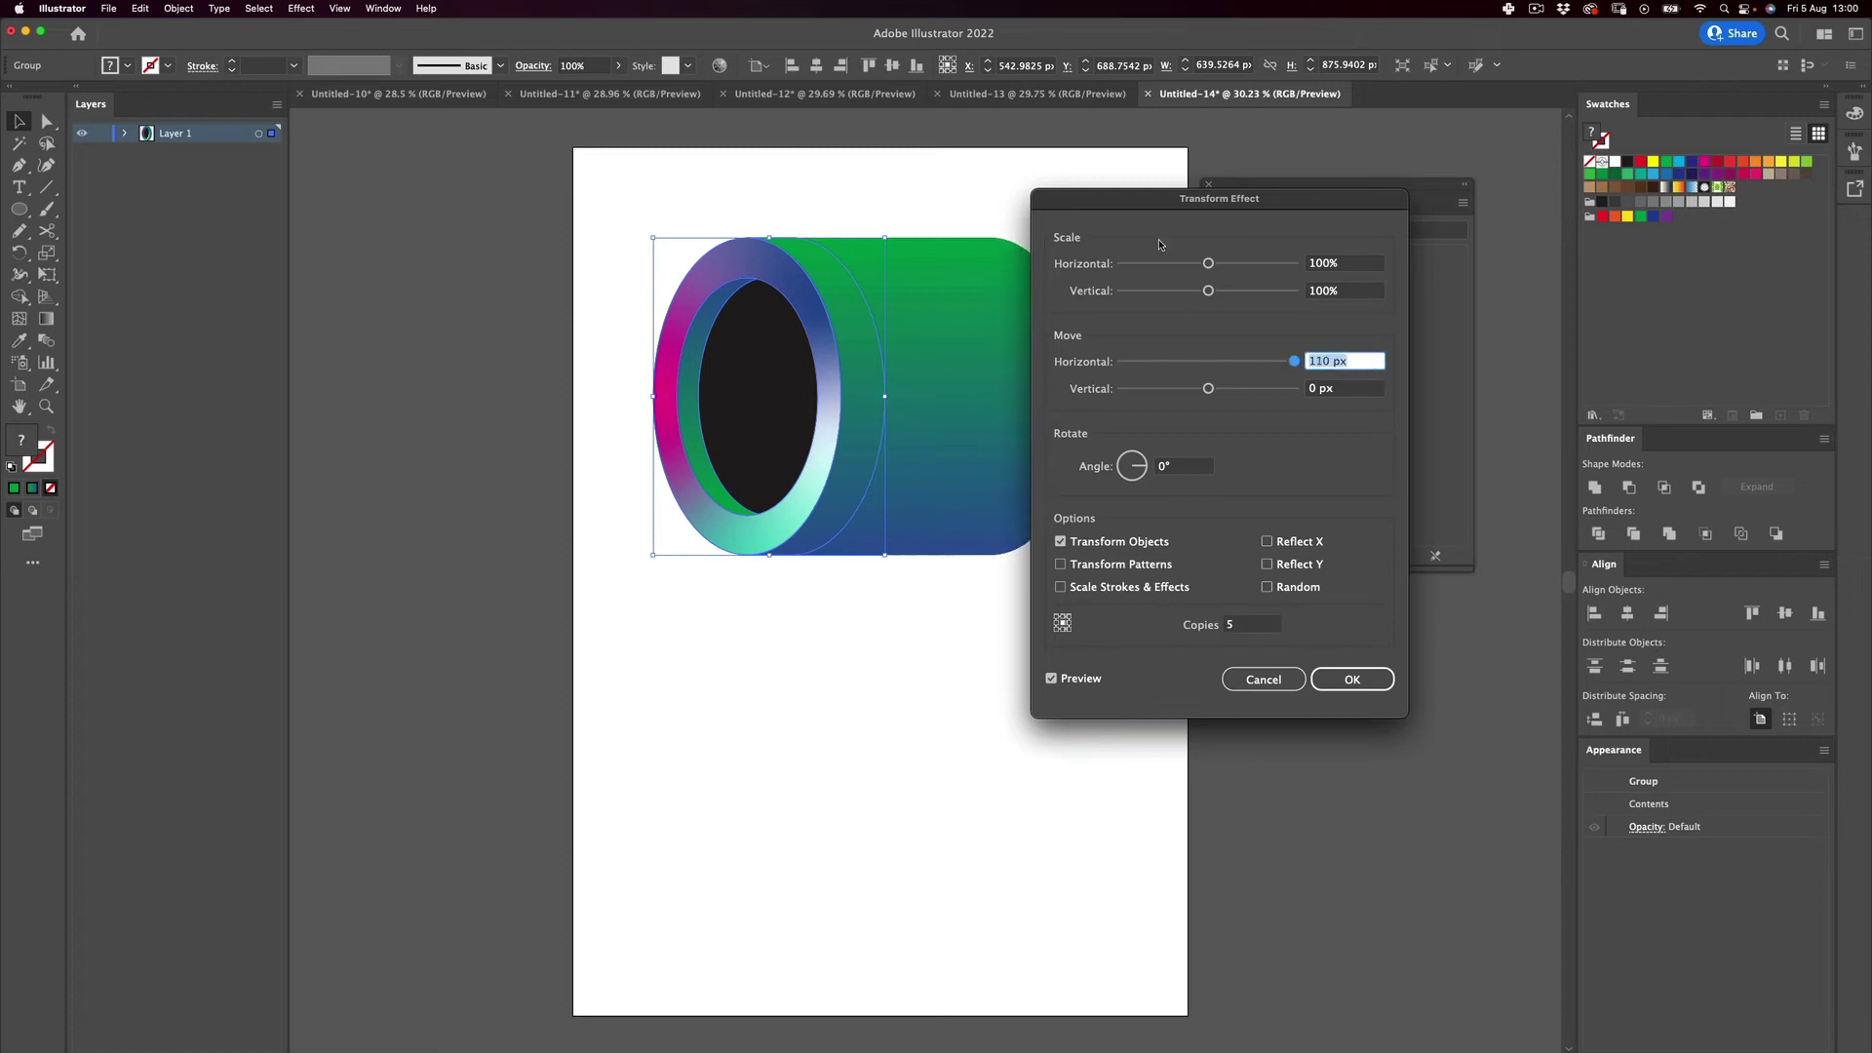
key(shift+Up)
key(shift+Up)
key(shift+Up)
key(shift+Up)
key(shift+Up)
key(shift+Up)
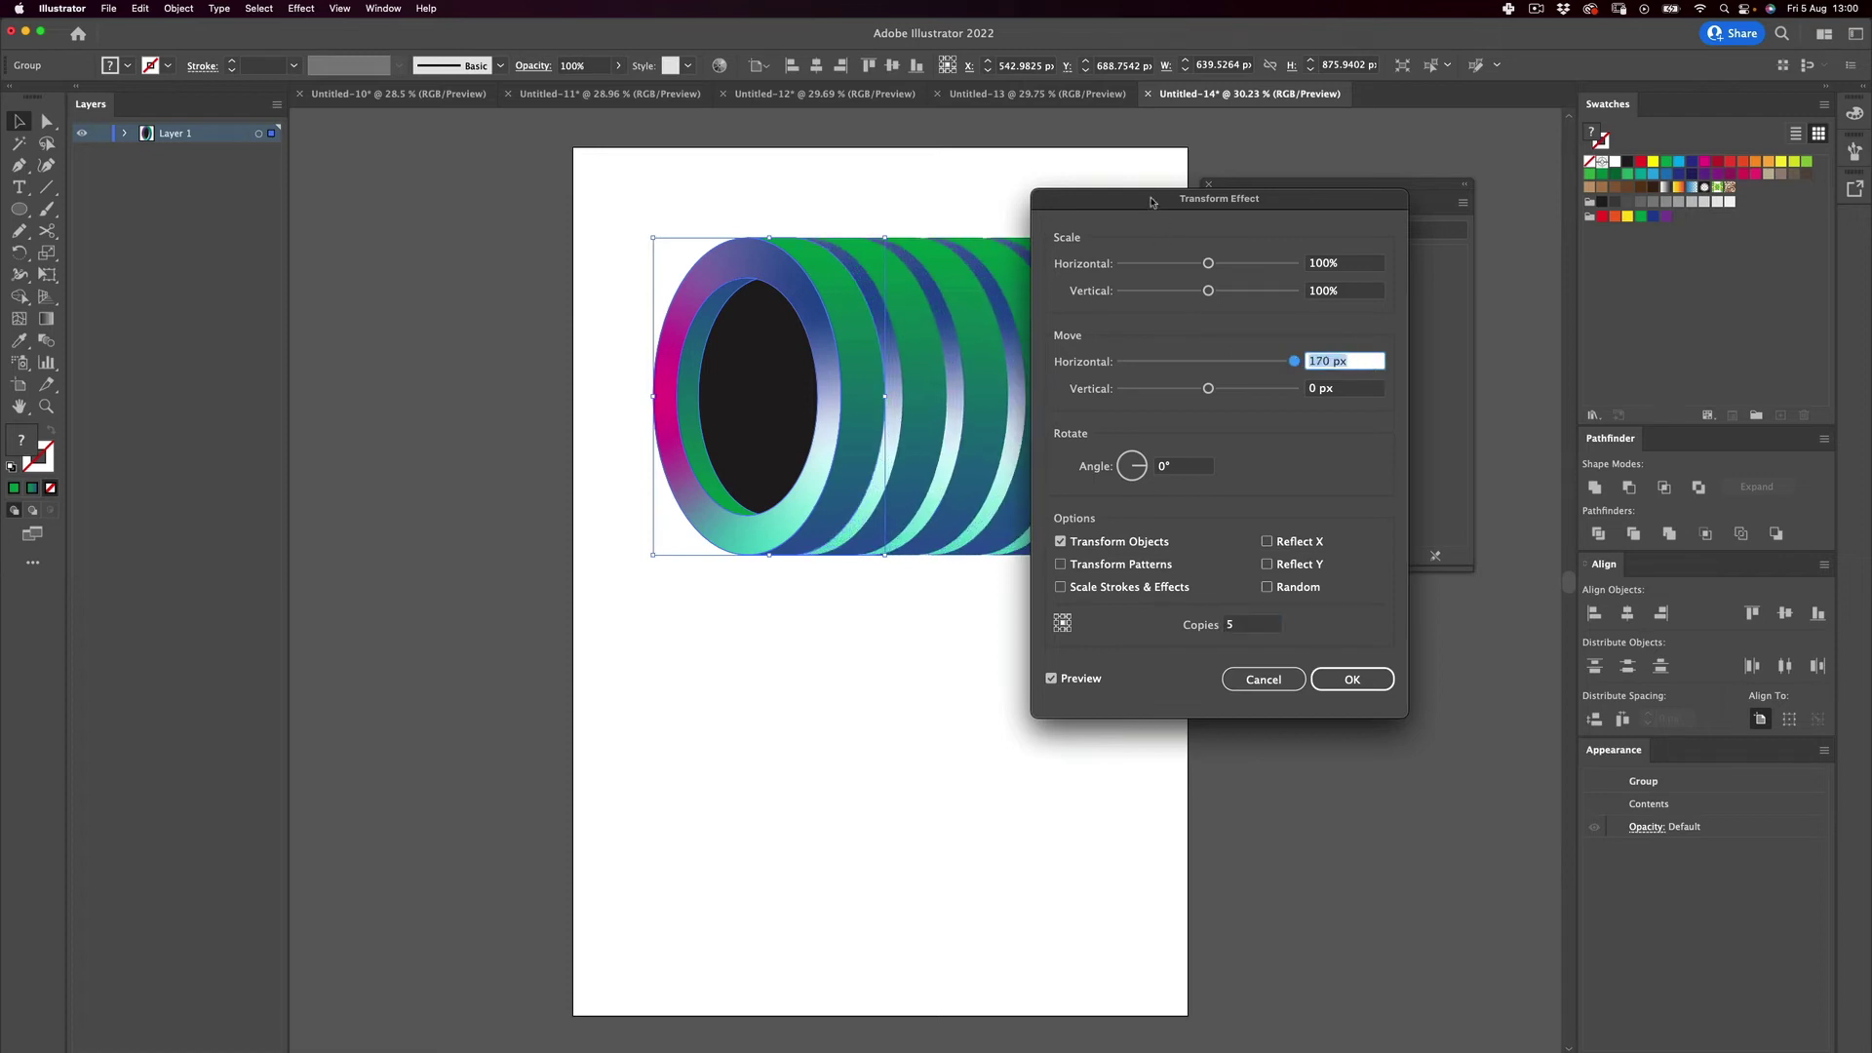
Try 2 and 3 copies of the ring, settle on 4 copies, and apply the Transform effect.
drag(1152, 202, 1502, 328)
click(1604, 757)
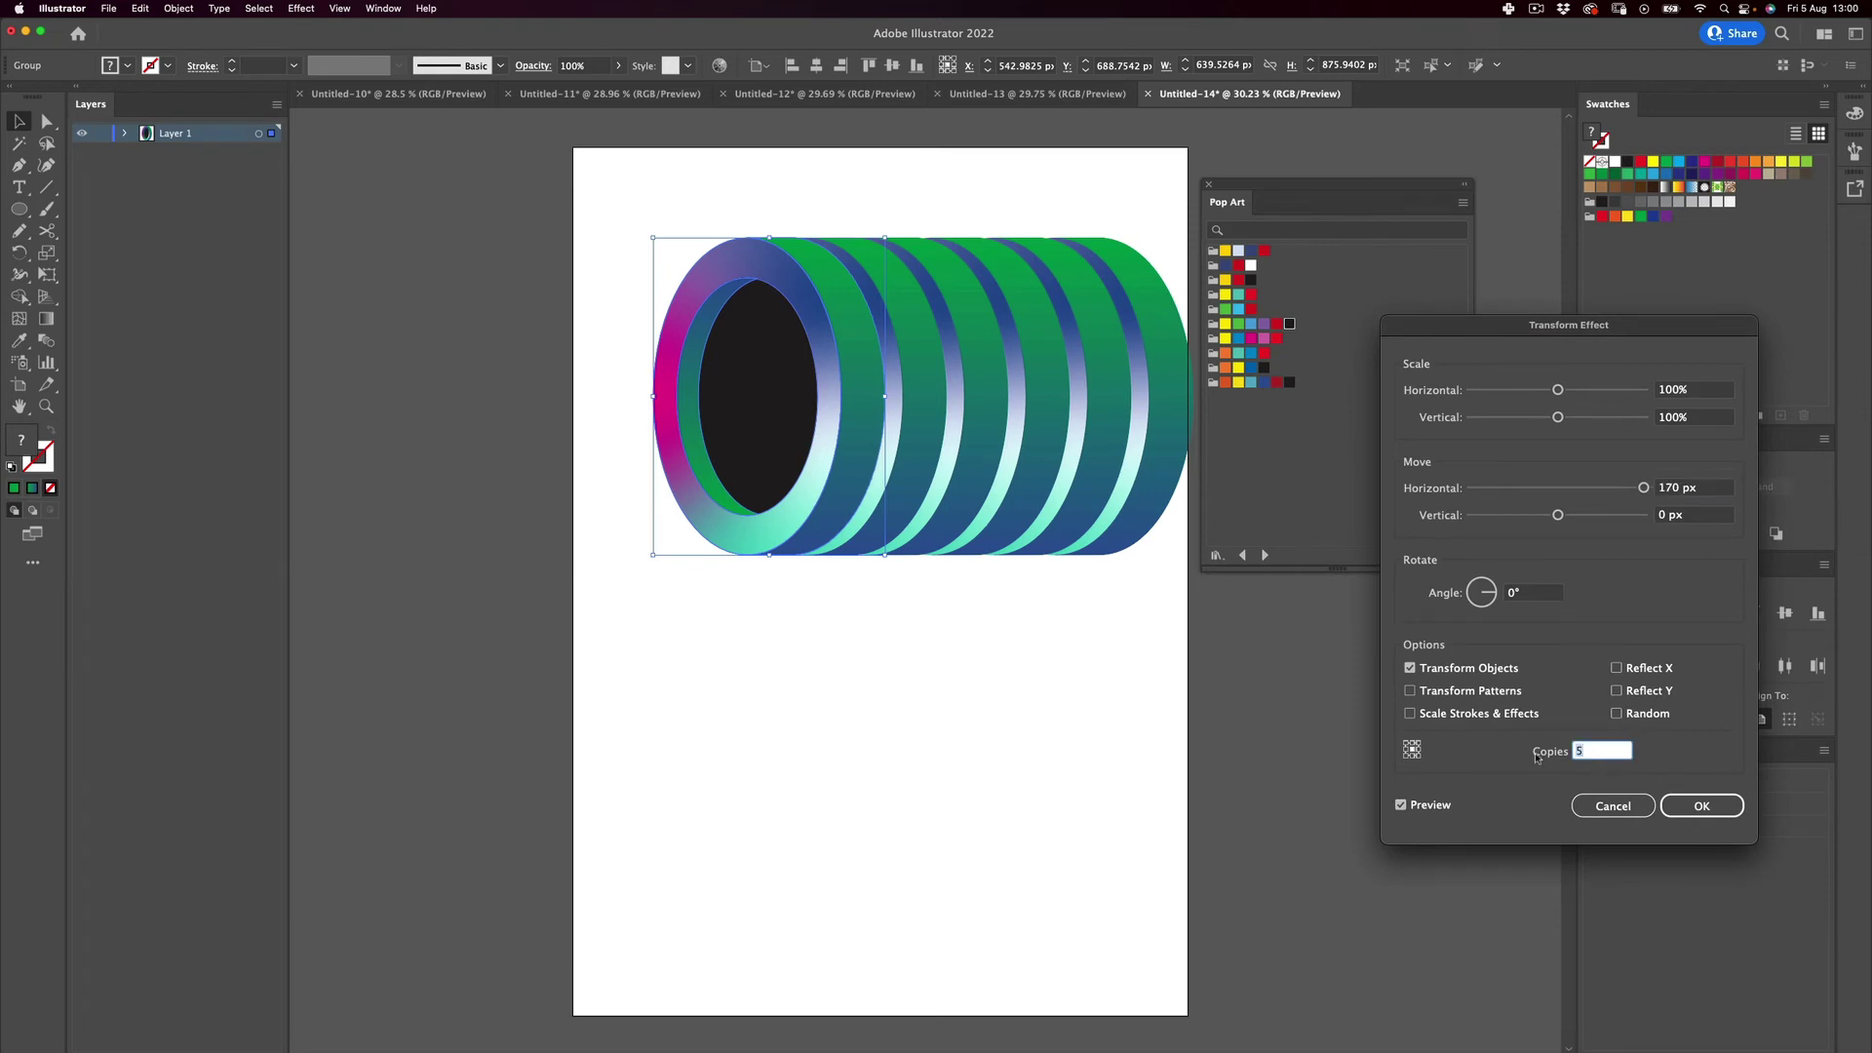
text(2)
key(Tab)
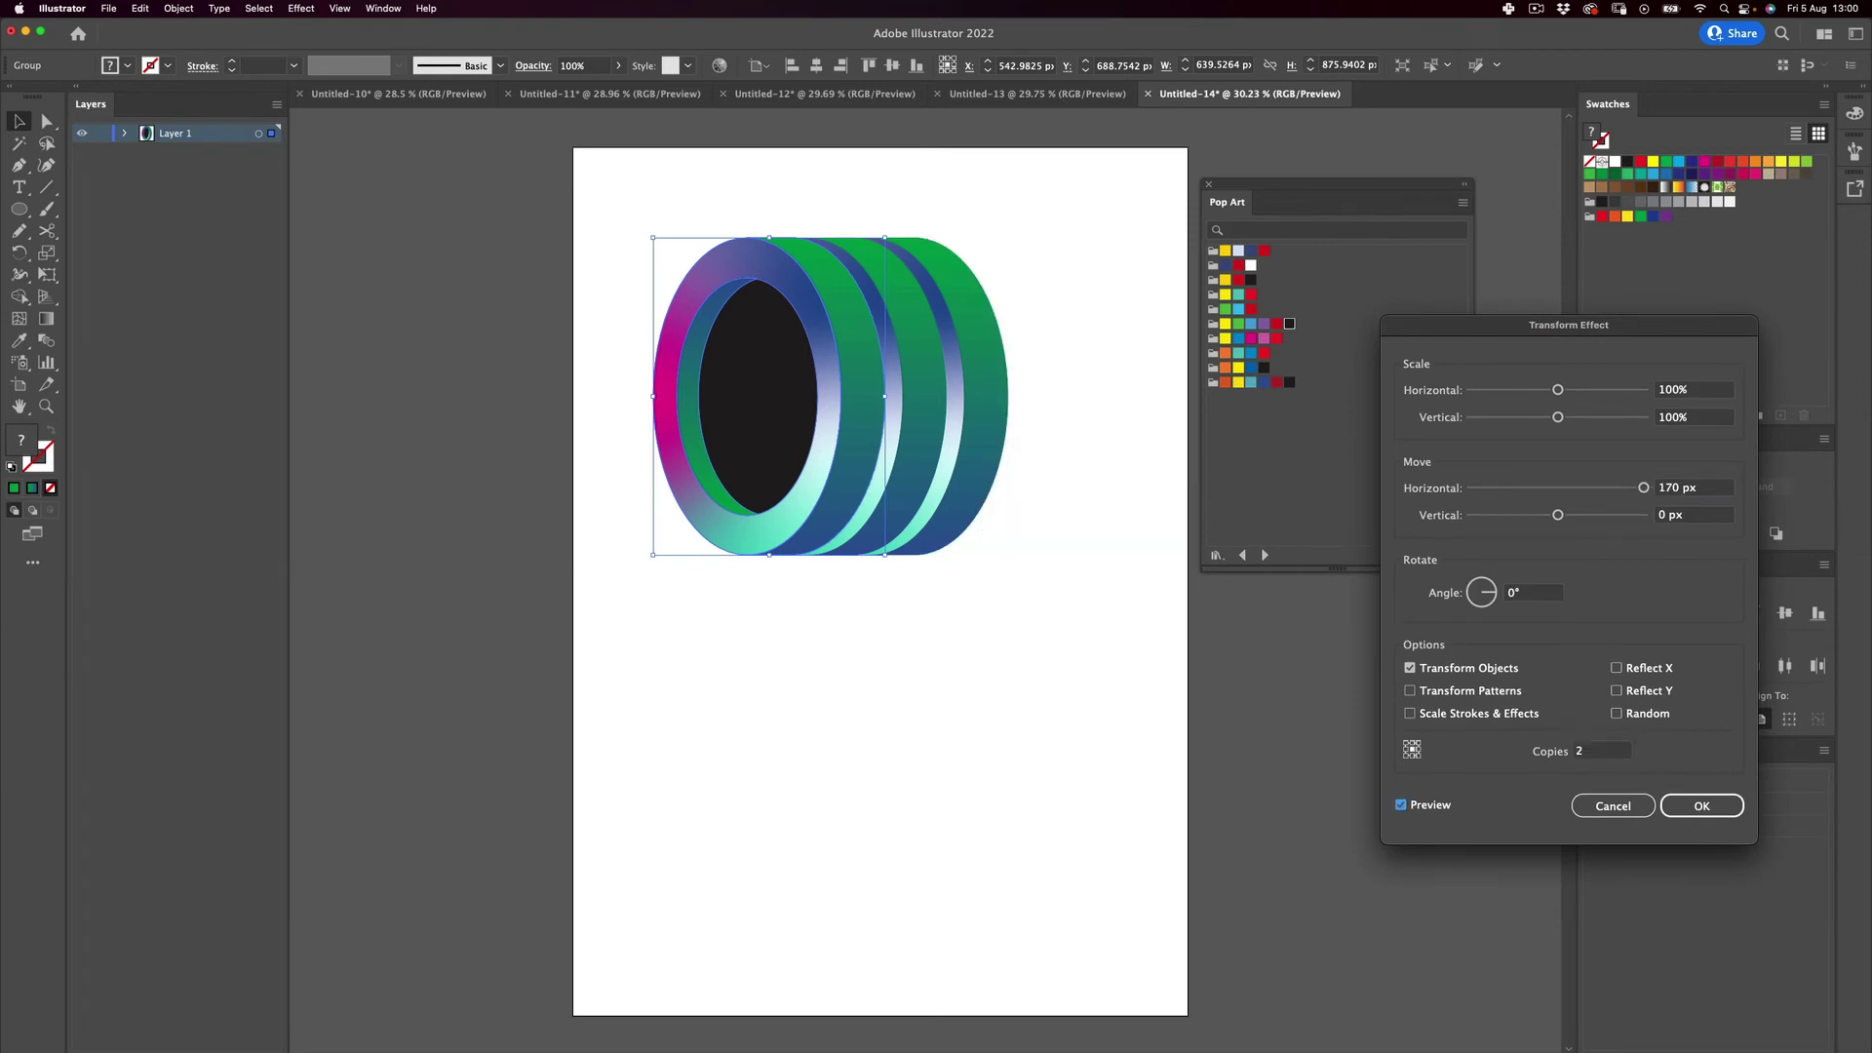
click(1604, 751)
text(3)
key(Tab)
click(1604, 751)
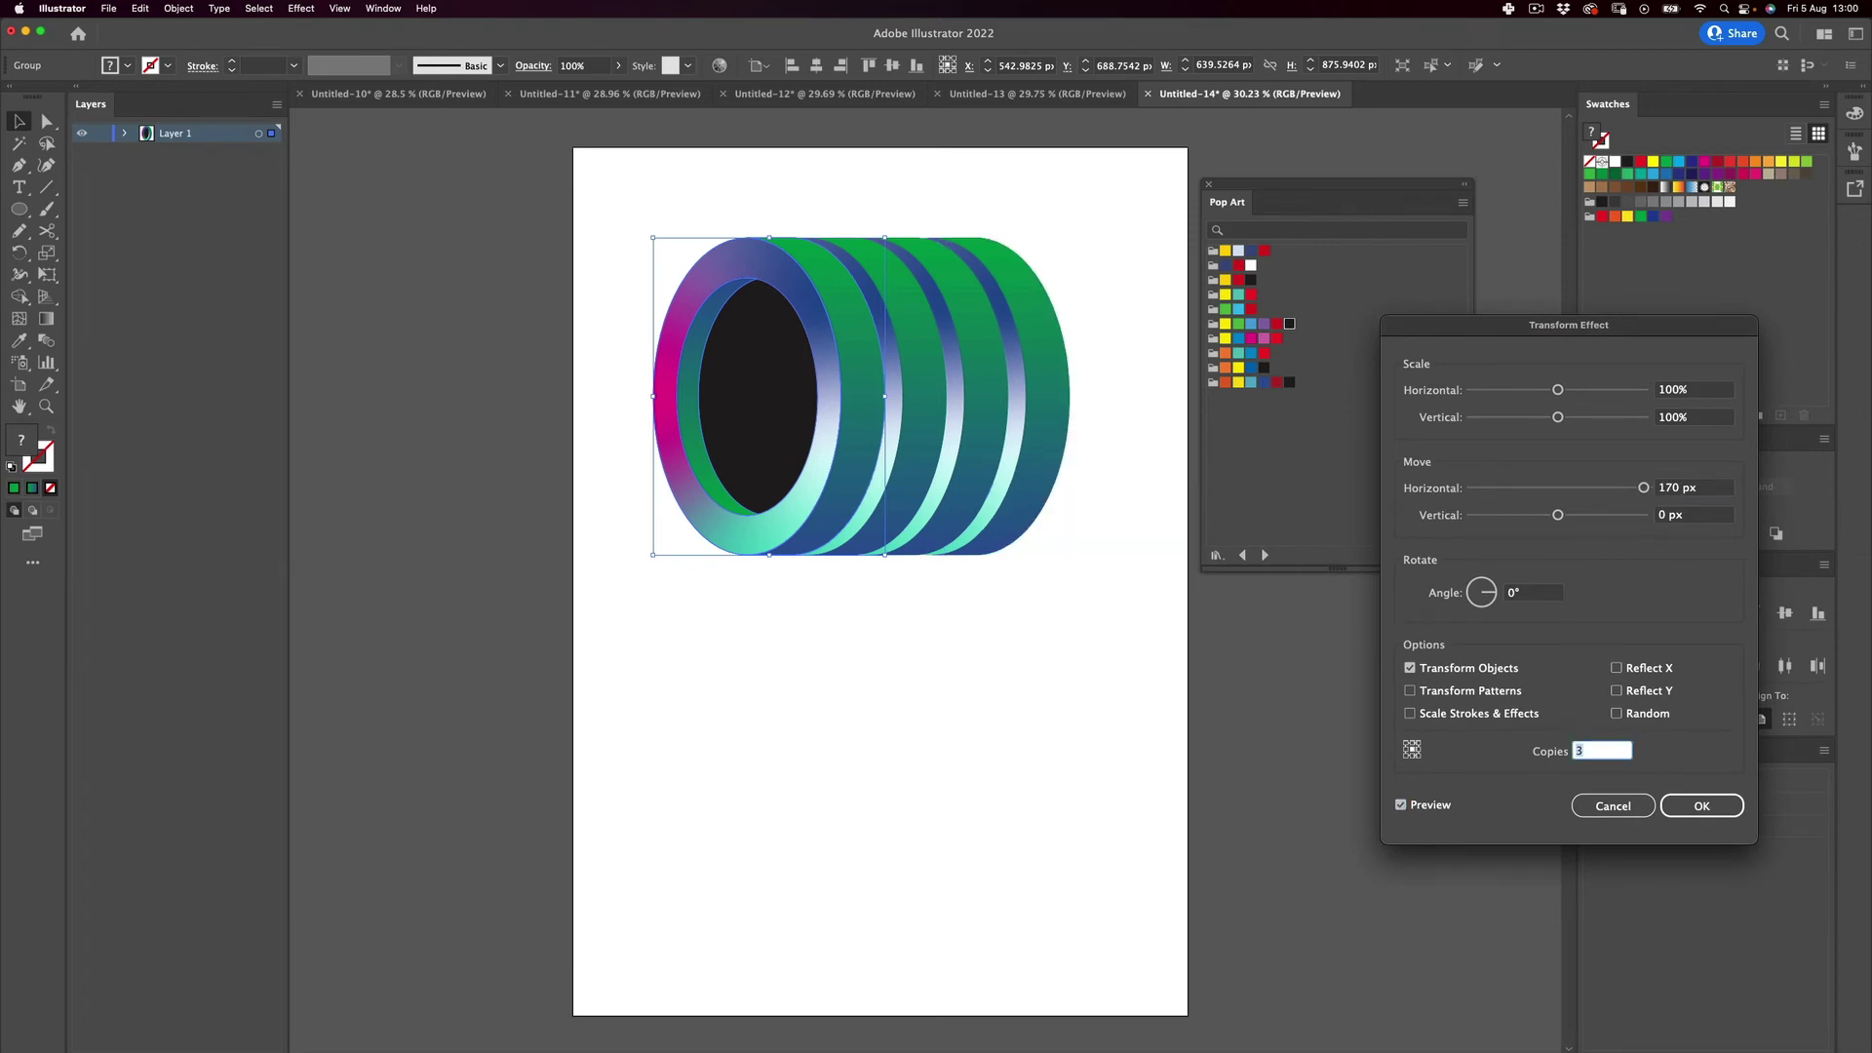
key(Tab)
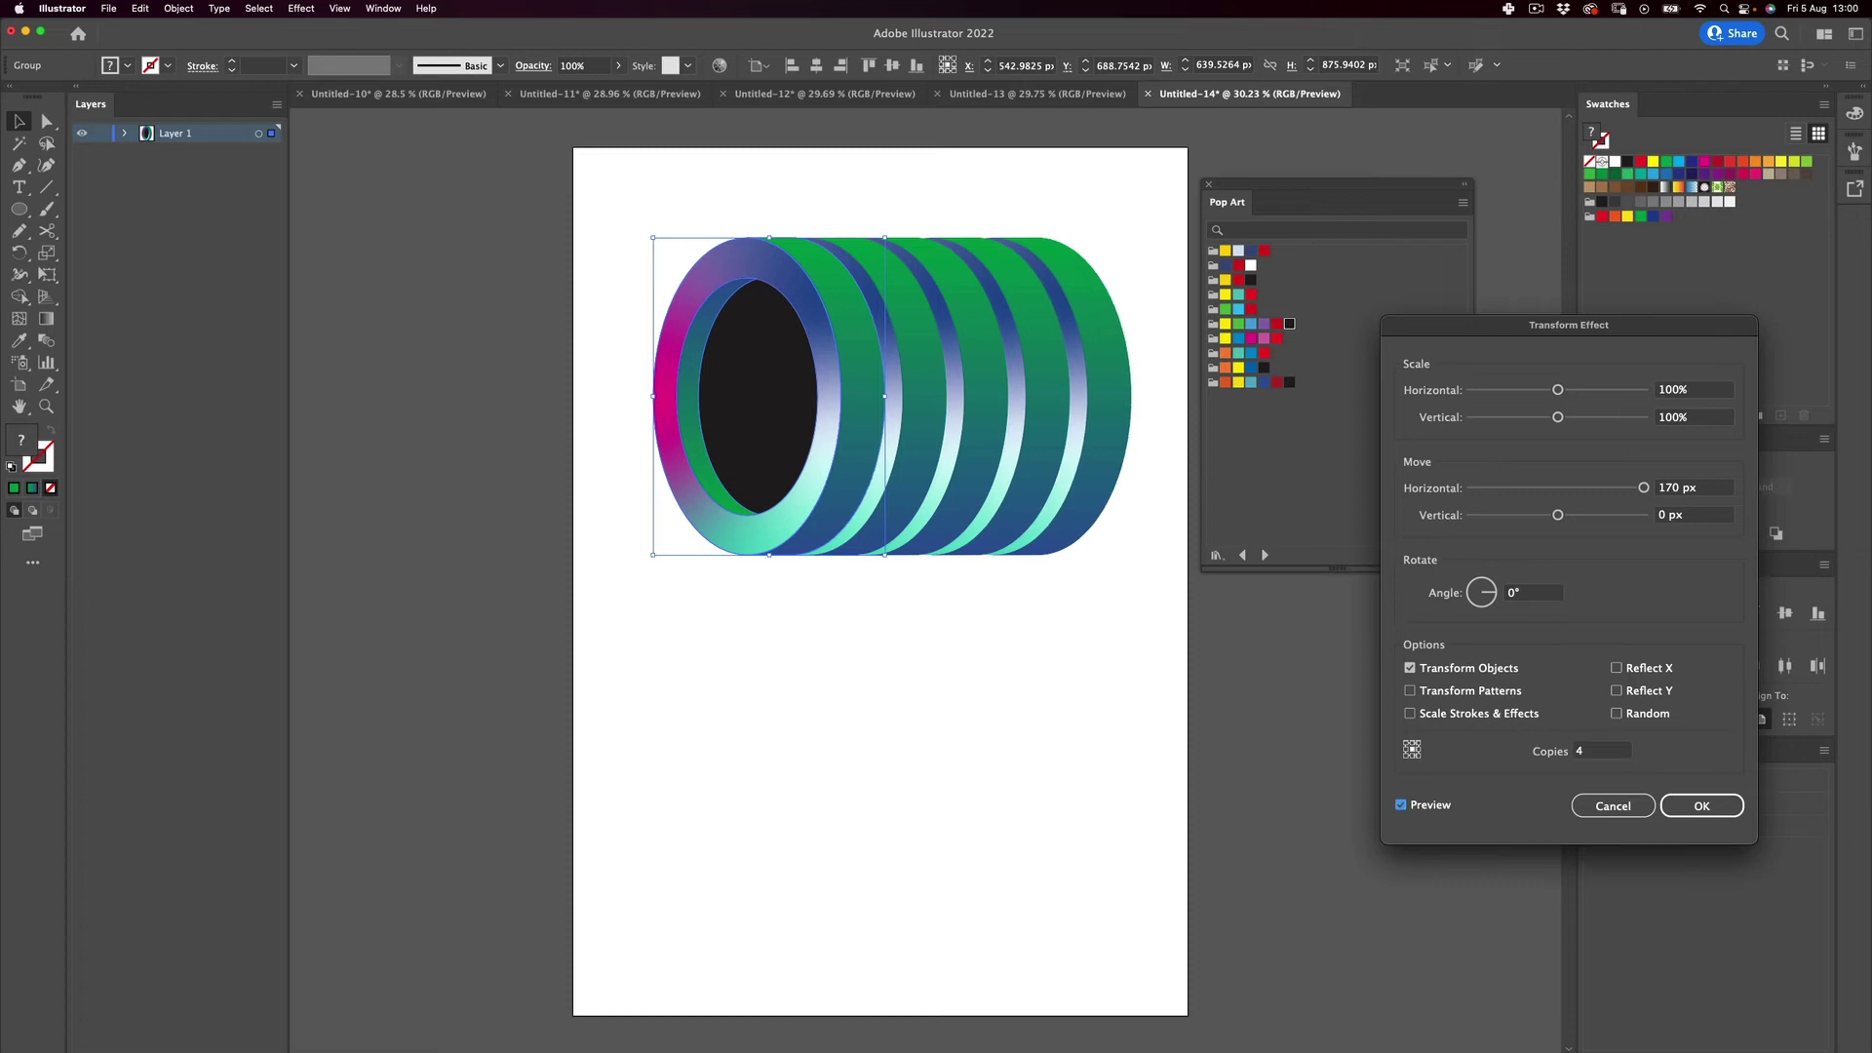
key(Return)
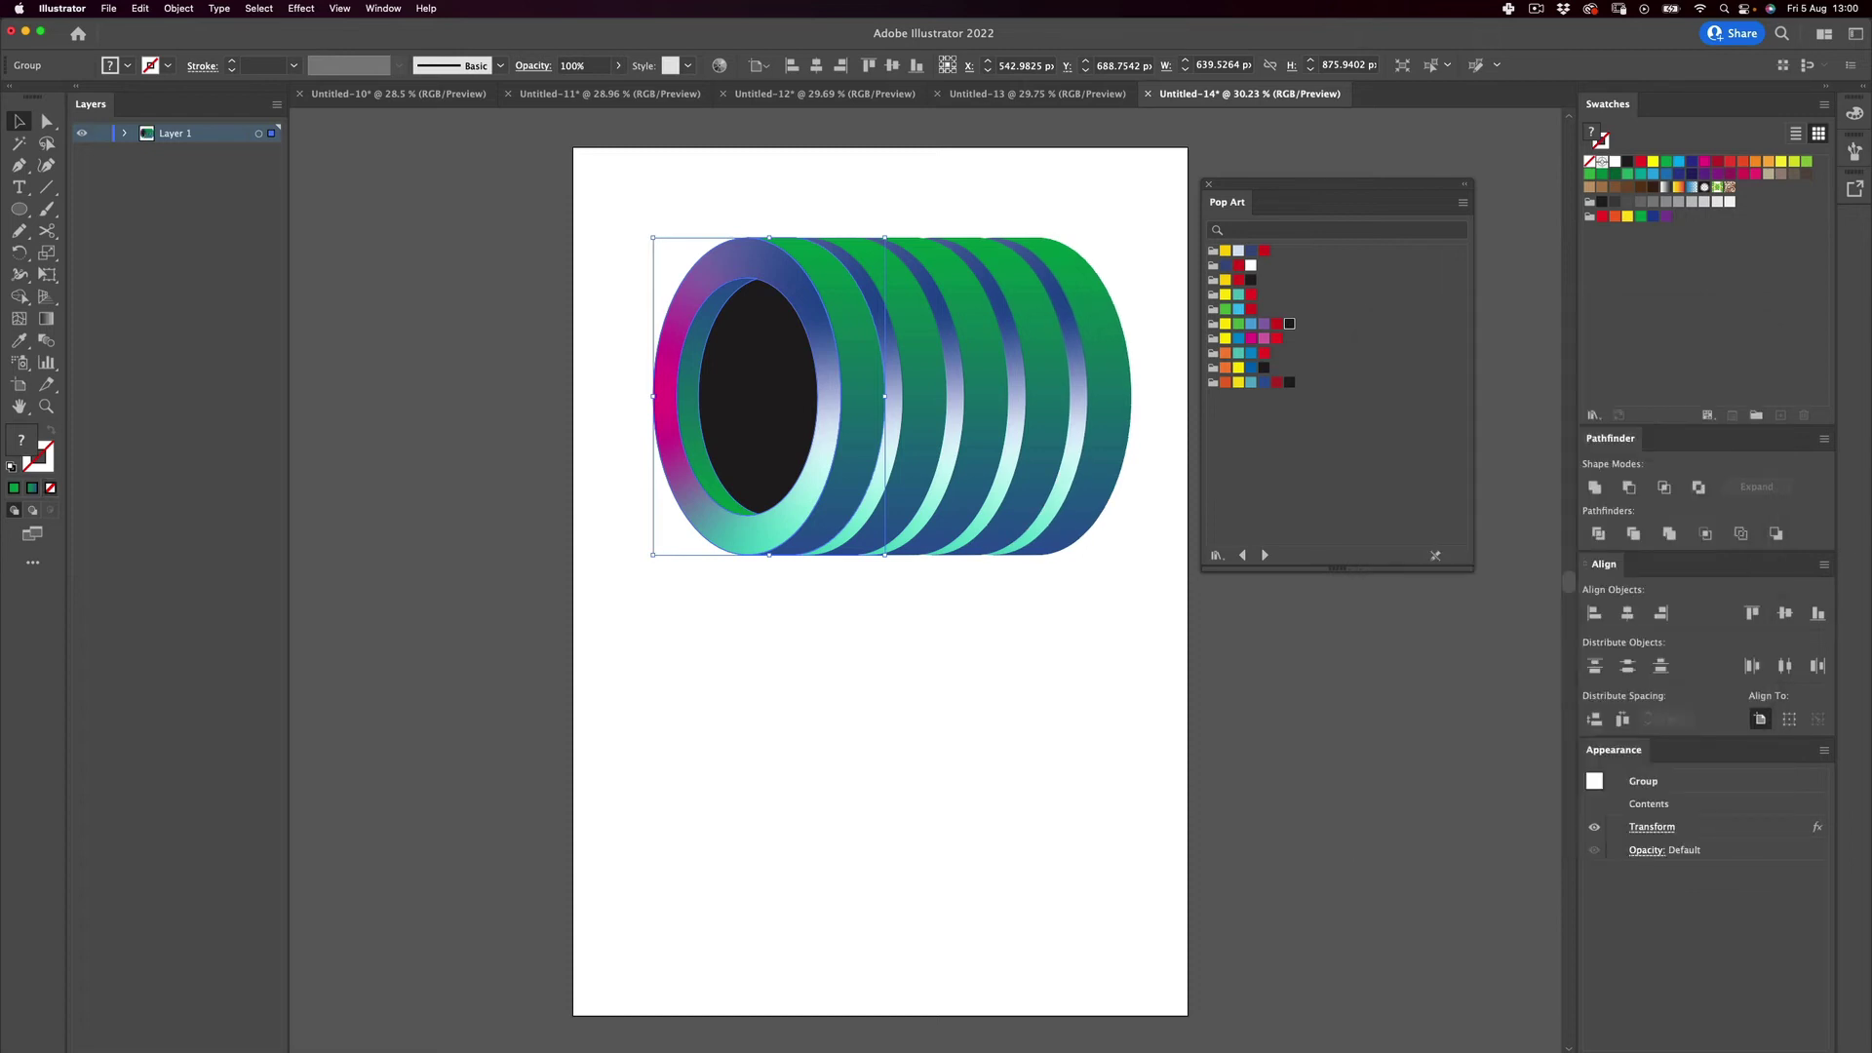
Move the repeated ring stack about 79 px to the left and 26 px up on the artboard.
key(super+shift+a)
drag(898, 426, 882, 417)
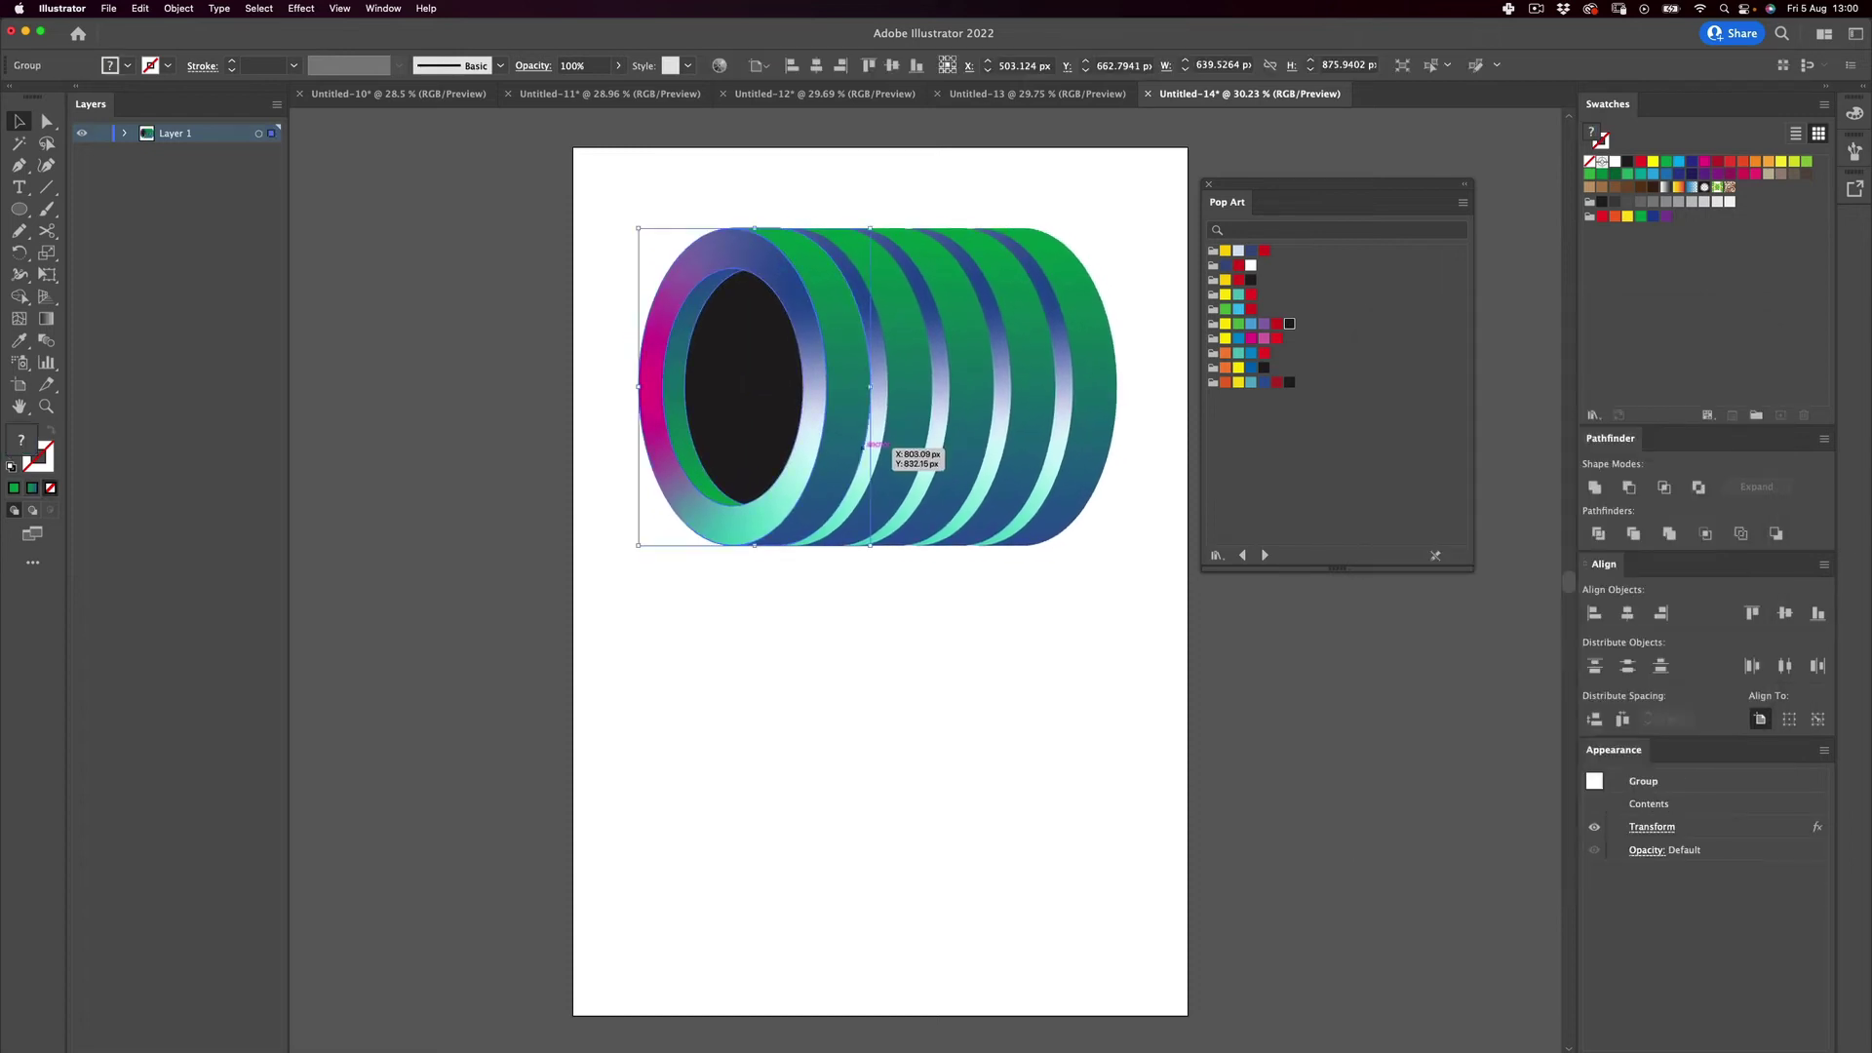
key(super+shift+a)
click(893, 478)
drag(893, 478, 888, 478)
drag(1336, 184, 1373, 177)
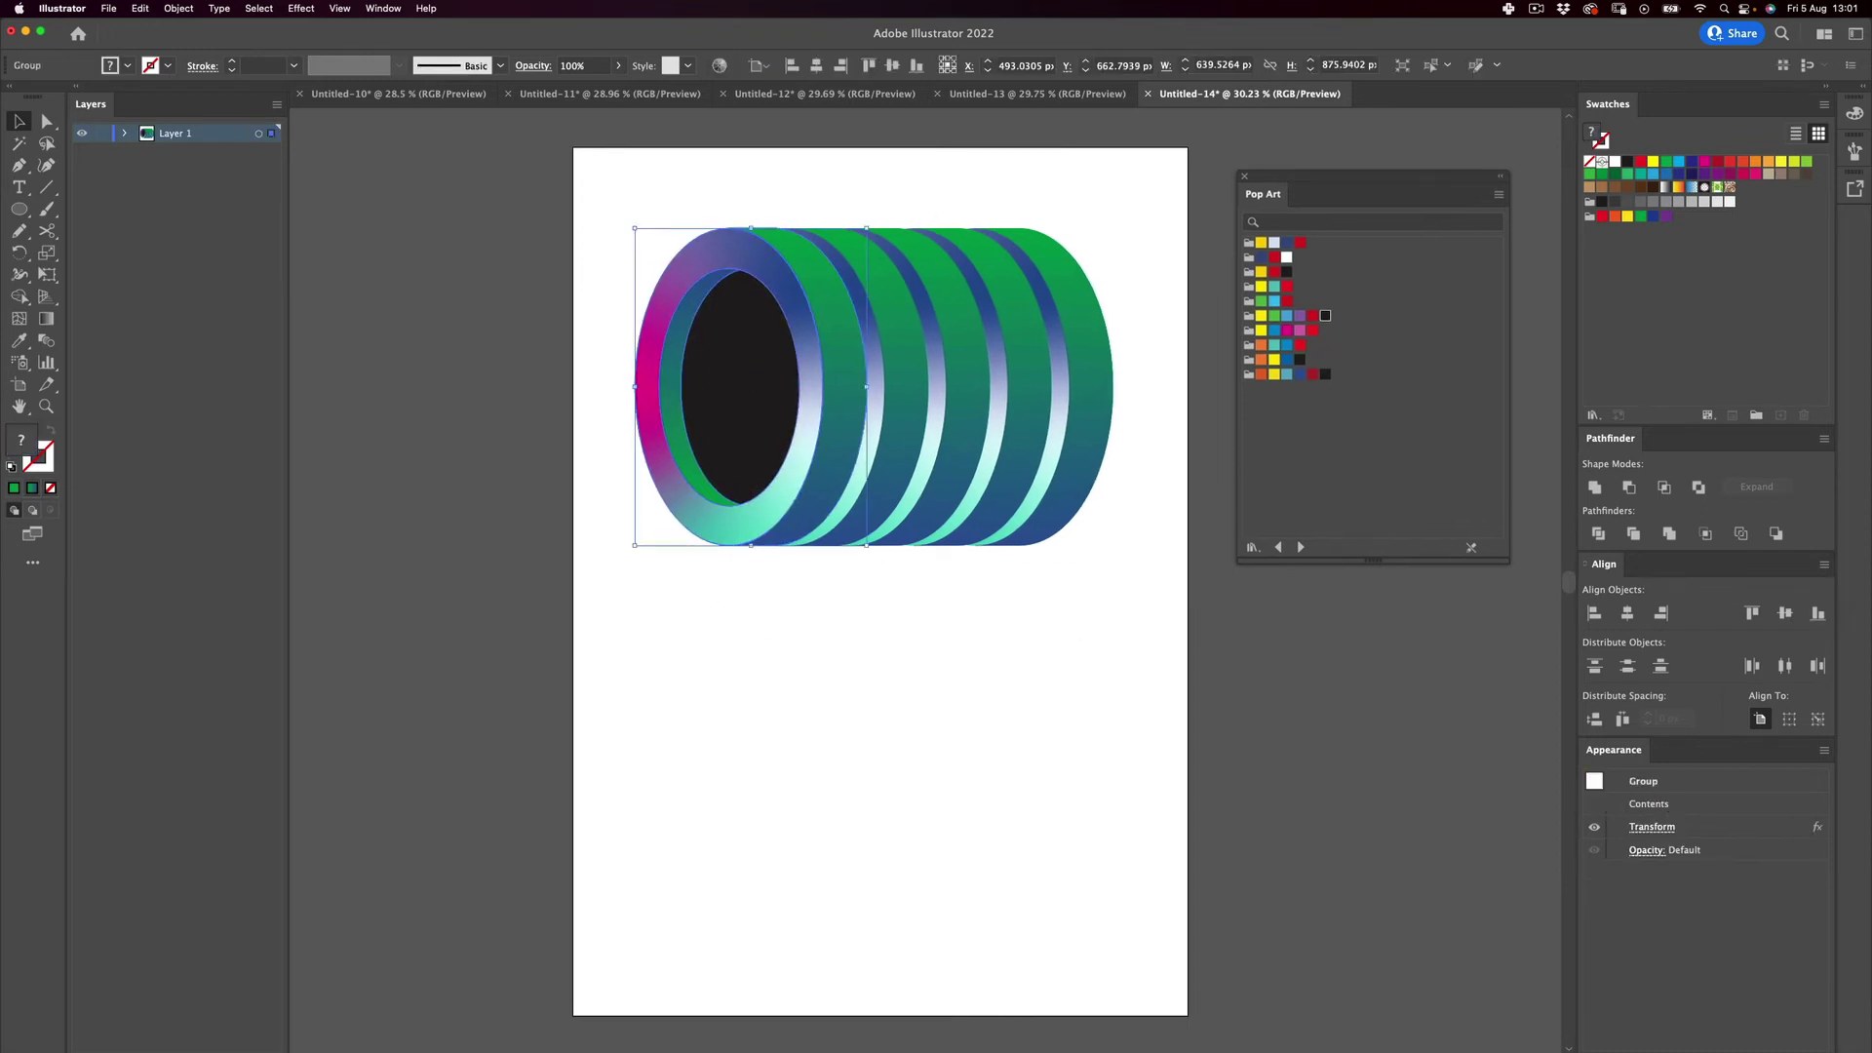
key(shift+Left)
key(shift+Left)
key(shift+Left)
Scale the ring group down proportionally about its center to about 590 x 809 px with Free Transform, and deselect it.
key(e)
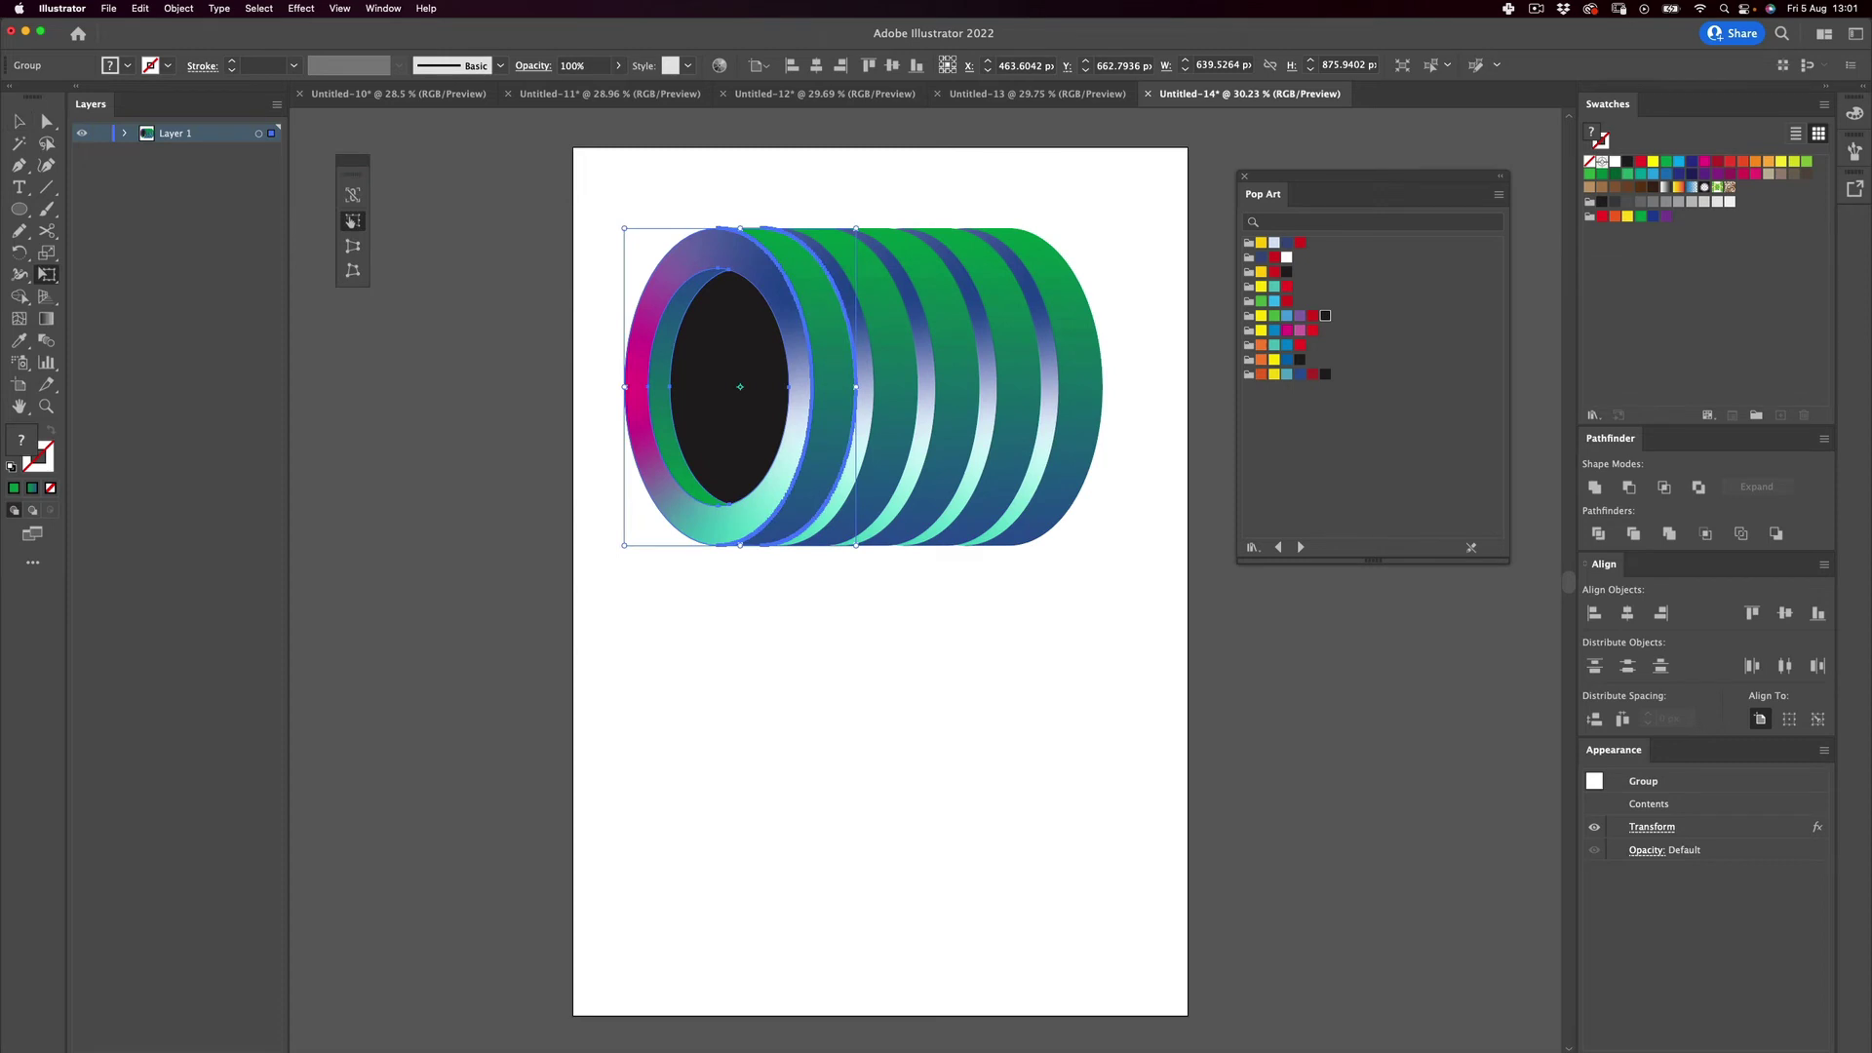
mouse_move(856, 228)
mouse_down()
mouse_move(882, 212)
mouse_move(780, 326)
mouse_move(902, 205)
mouse_move(824, 293)
mouse_move(824, 275)
mouse_move(790, 283)
mouse_move(755, 347)
mouse_move(842, 283)
mouse_move(846, 241)
mouse_move(827, 268)
mouse_move(849, 240)
mouse_up()
key(v)
click(869, 226)
click(805, 300)
key(super+shift+a)
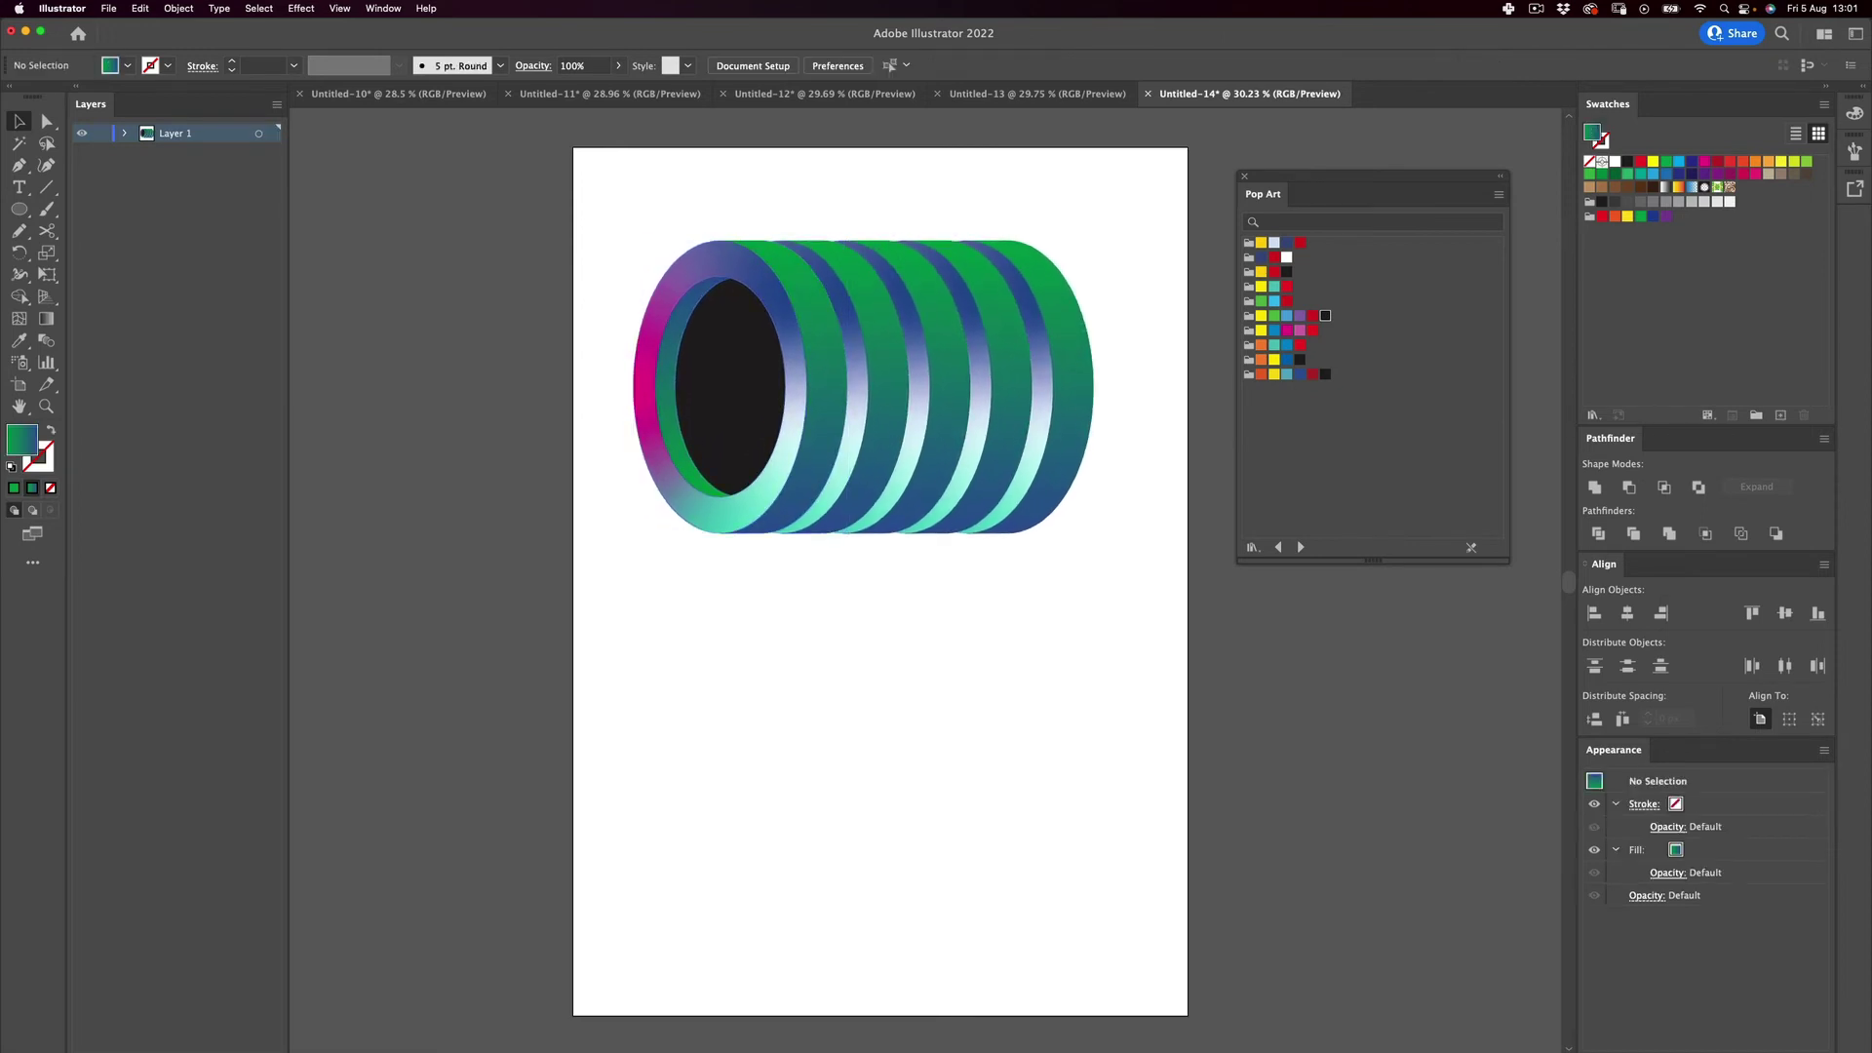
Expand the appearance of the repeated ring group to turn the Transform copies into editable artwork.
drag(1123, 189, 576, 292)
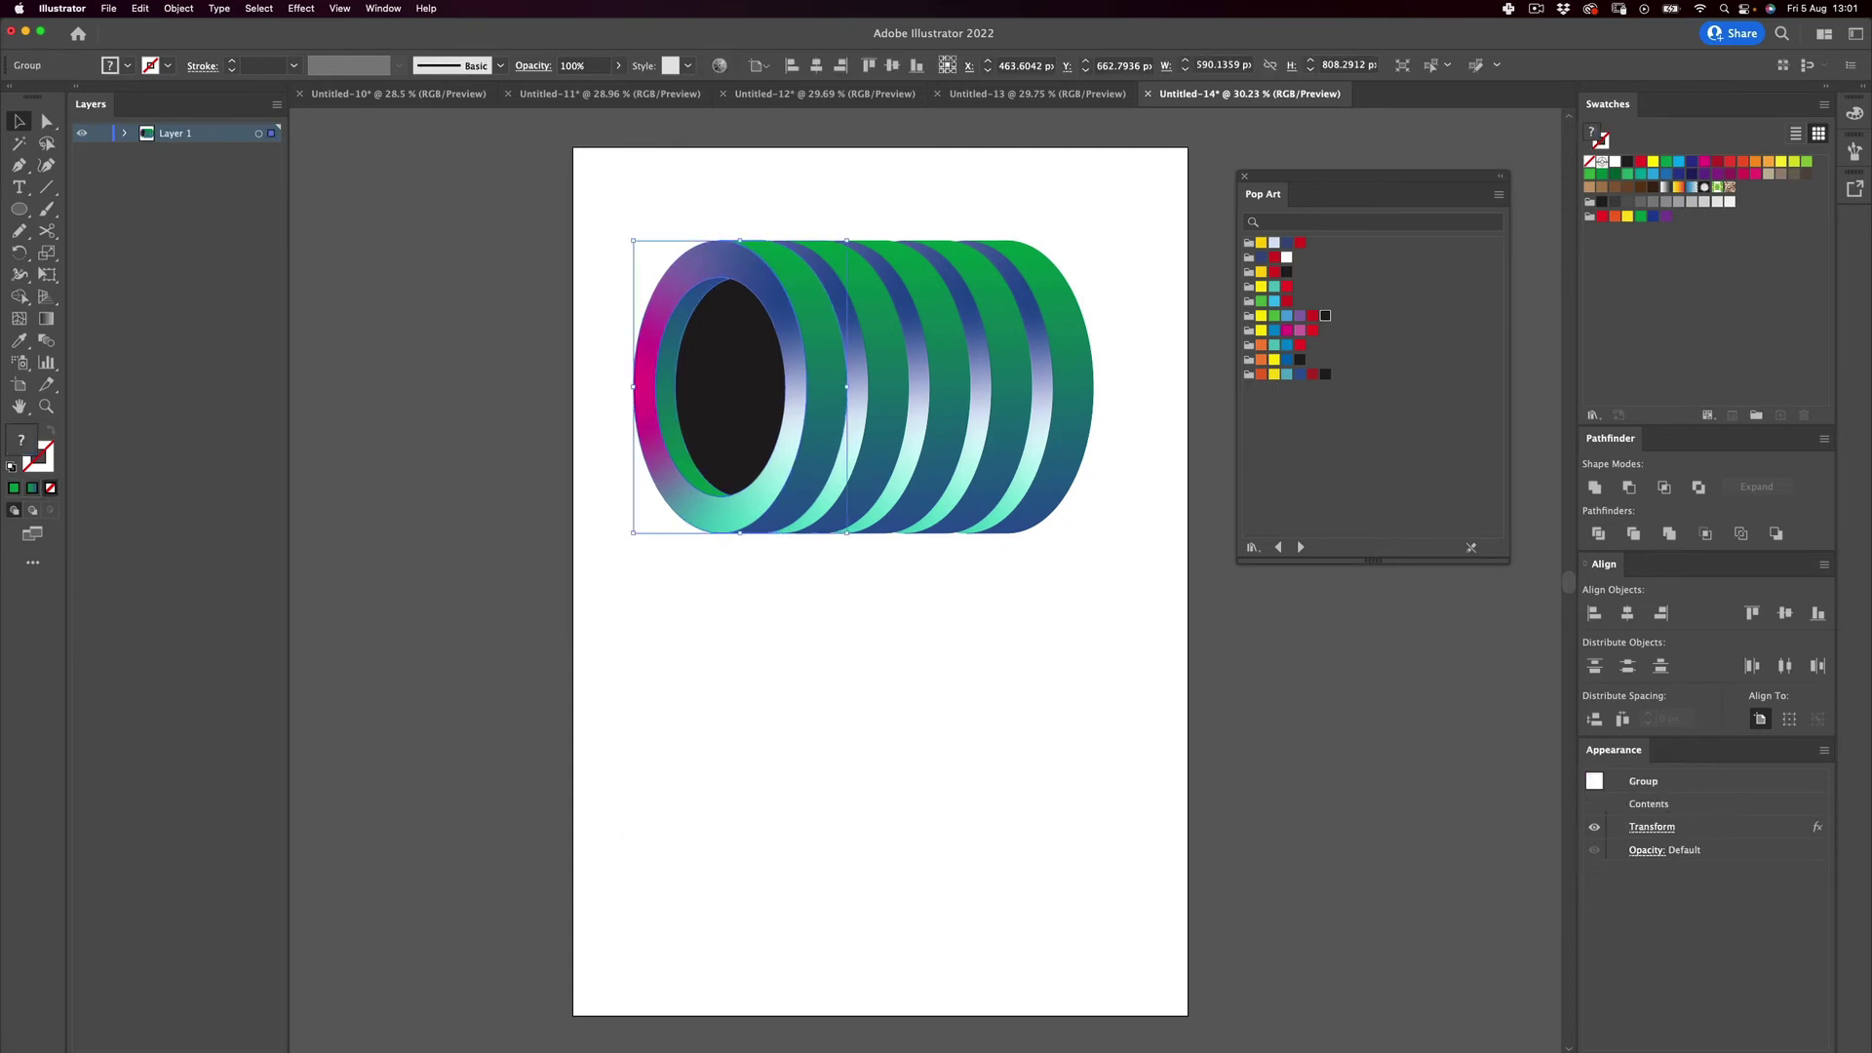
click(178, 7)
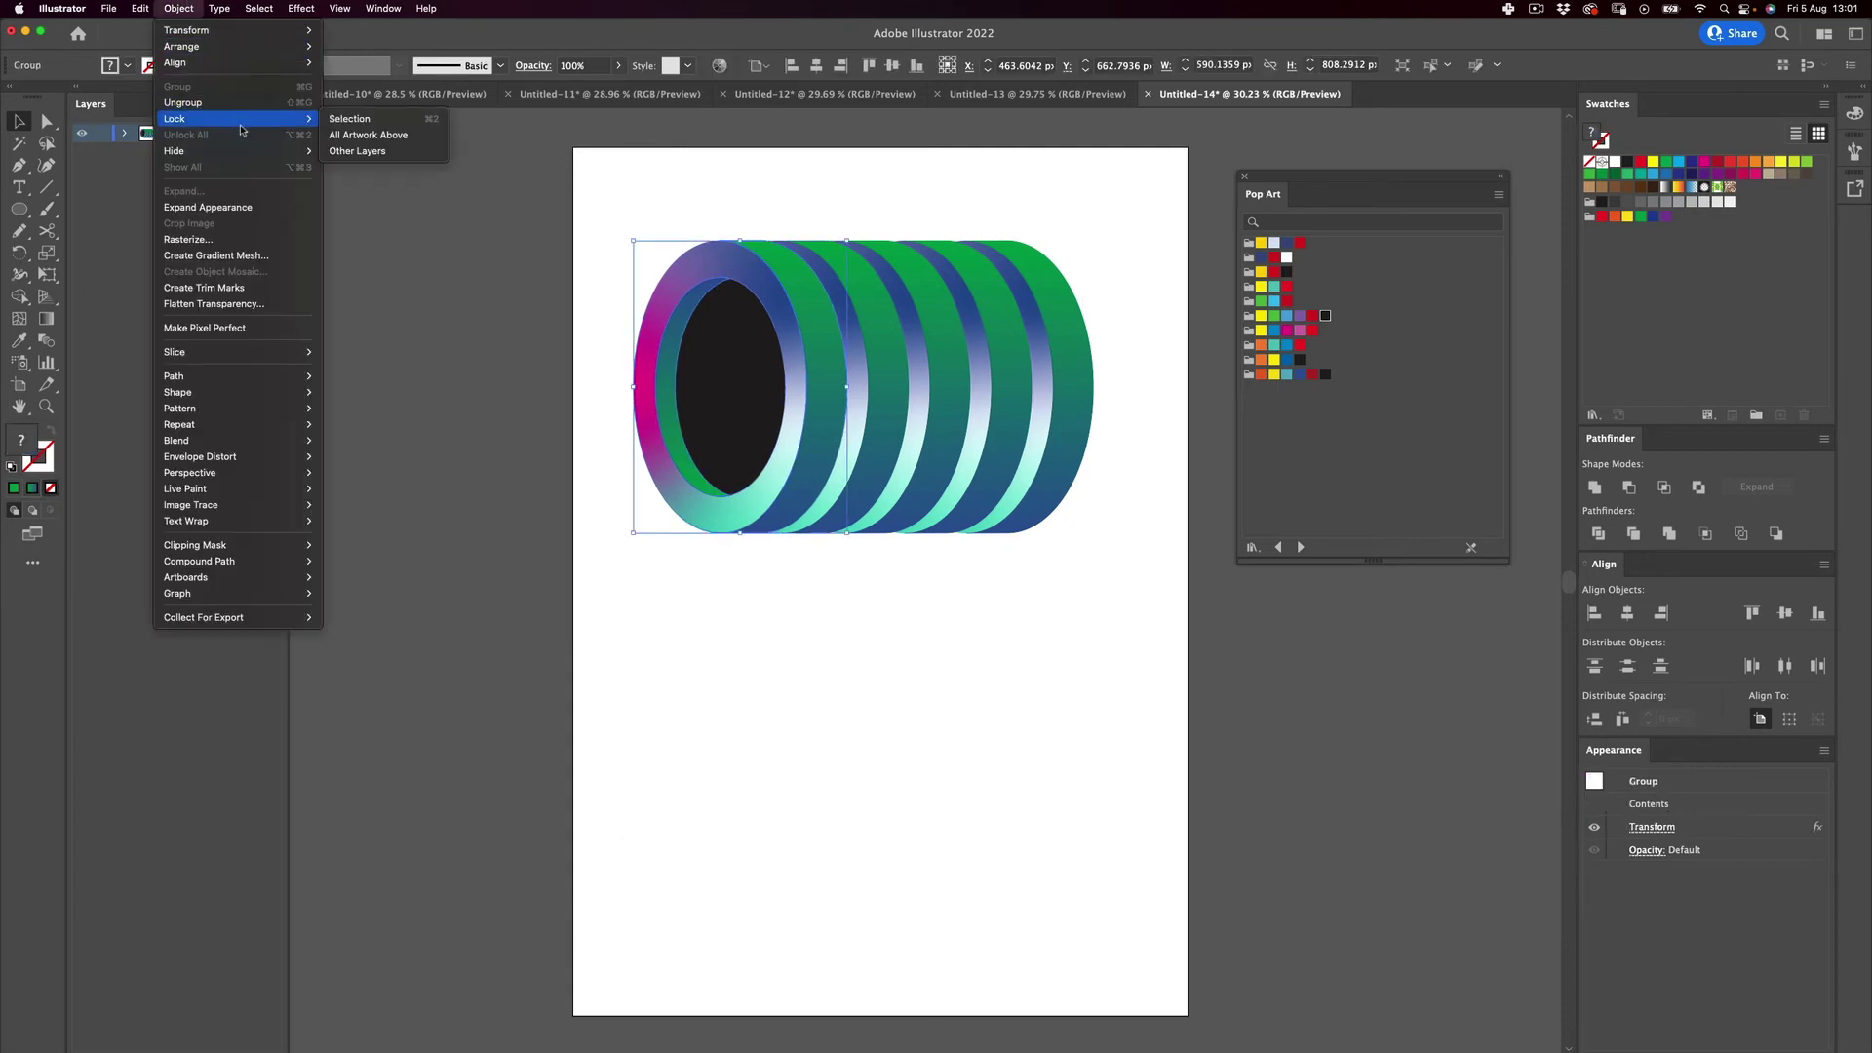
click(256, 206)
click(775, 546)
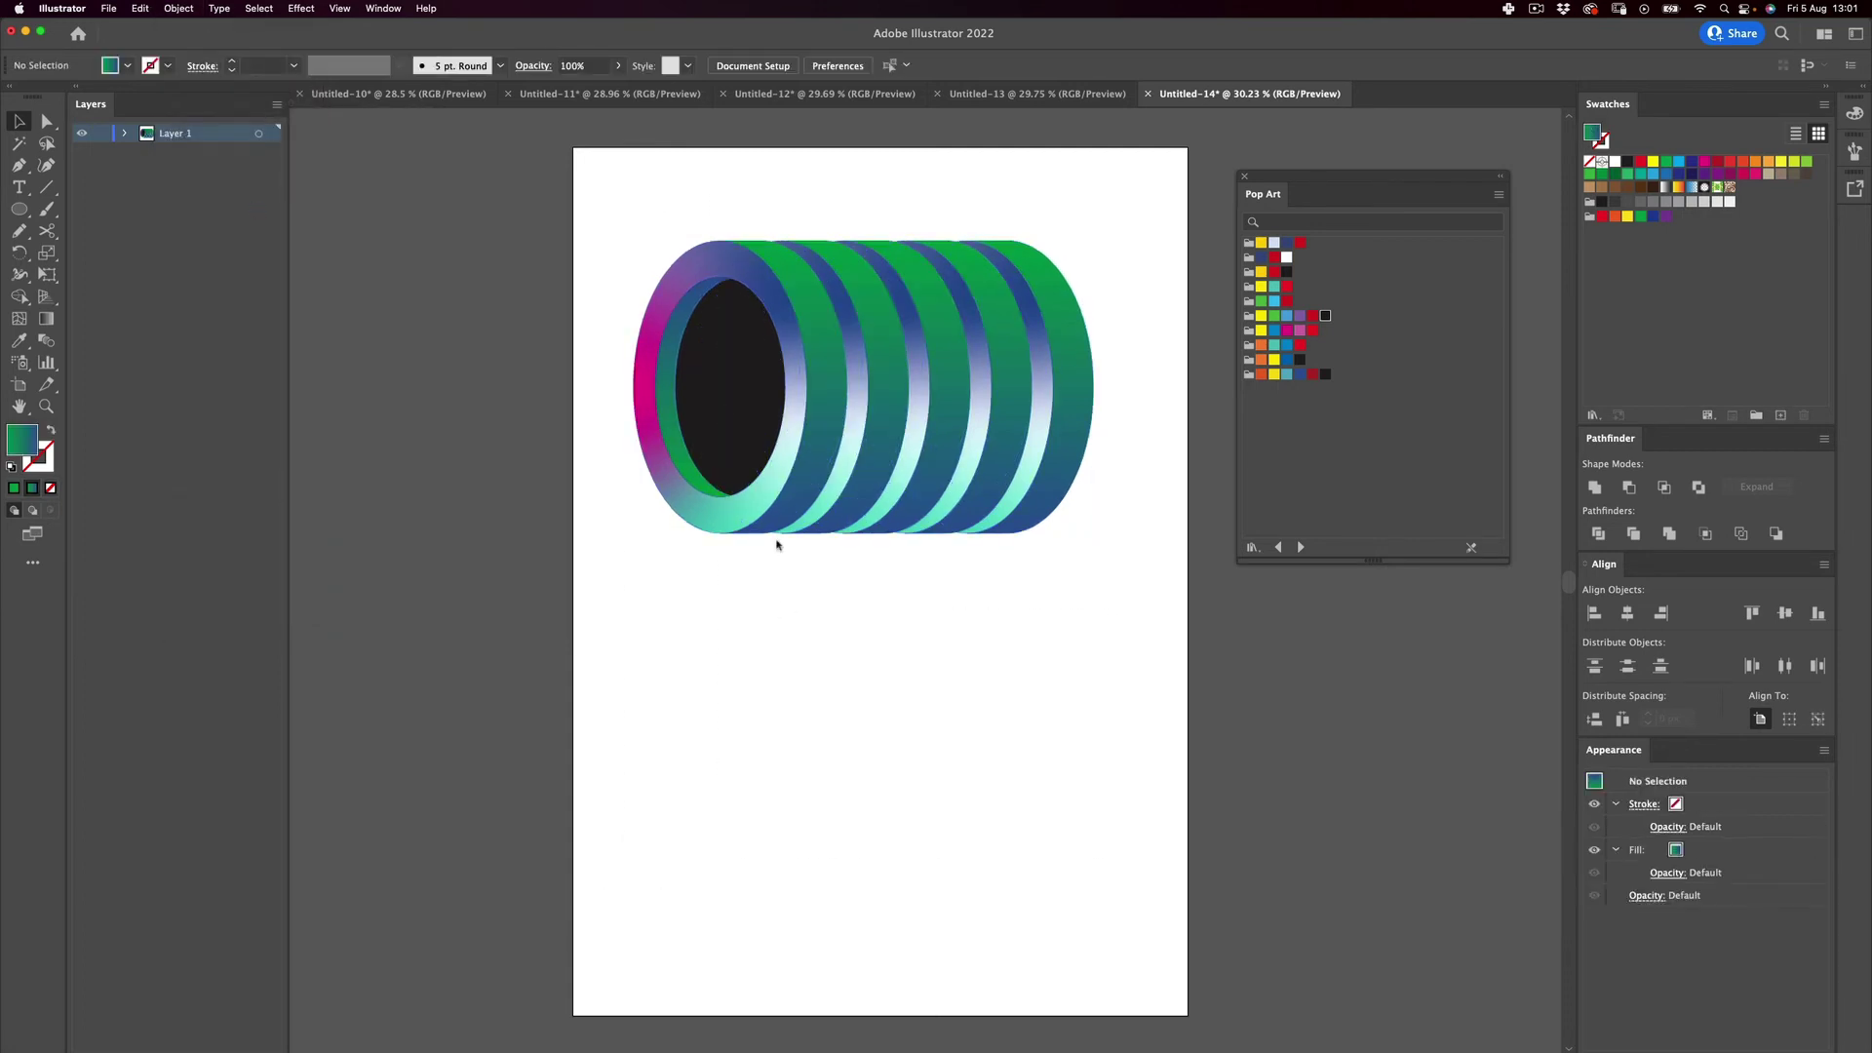
Shift the expanded ring stack about 55 px down and slightly left, and try scaling it with Free Transform.
drag(735, 347, 722, 368)
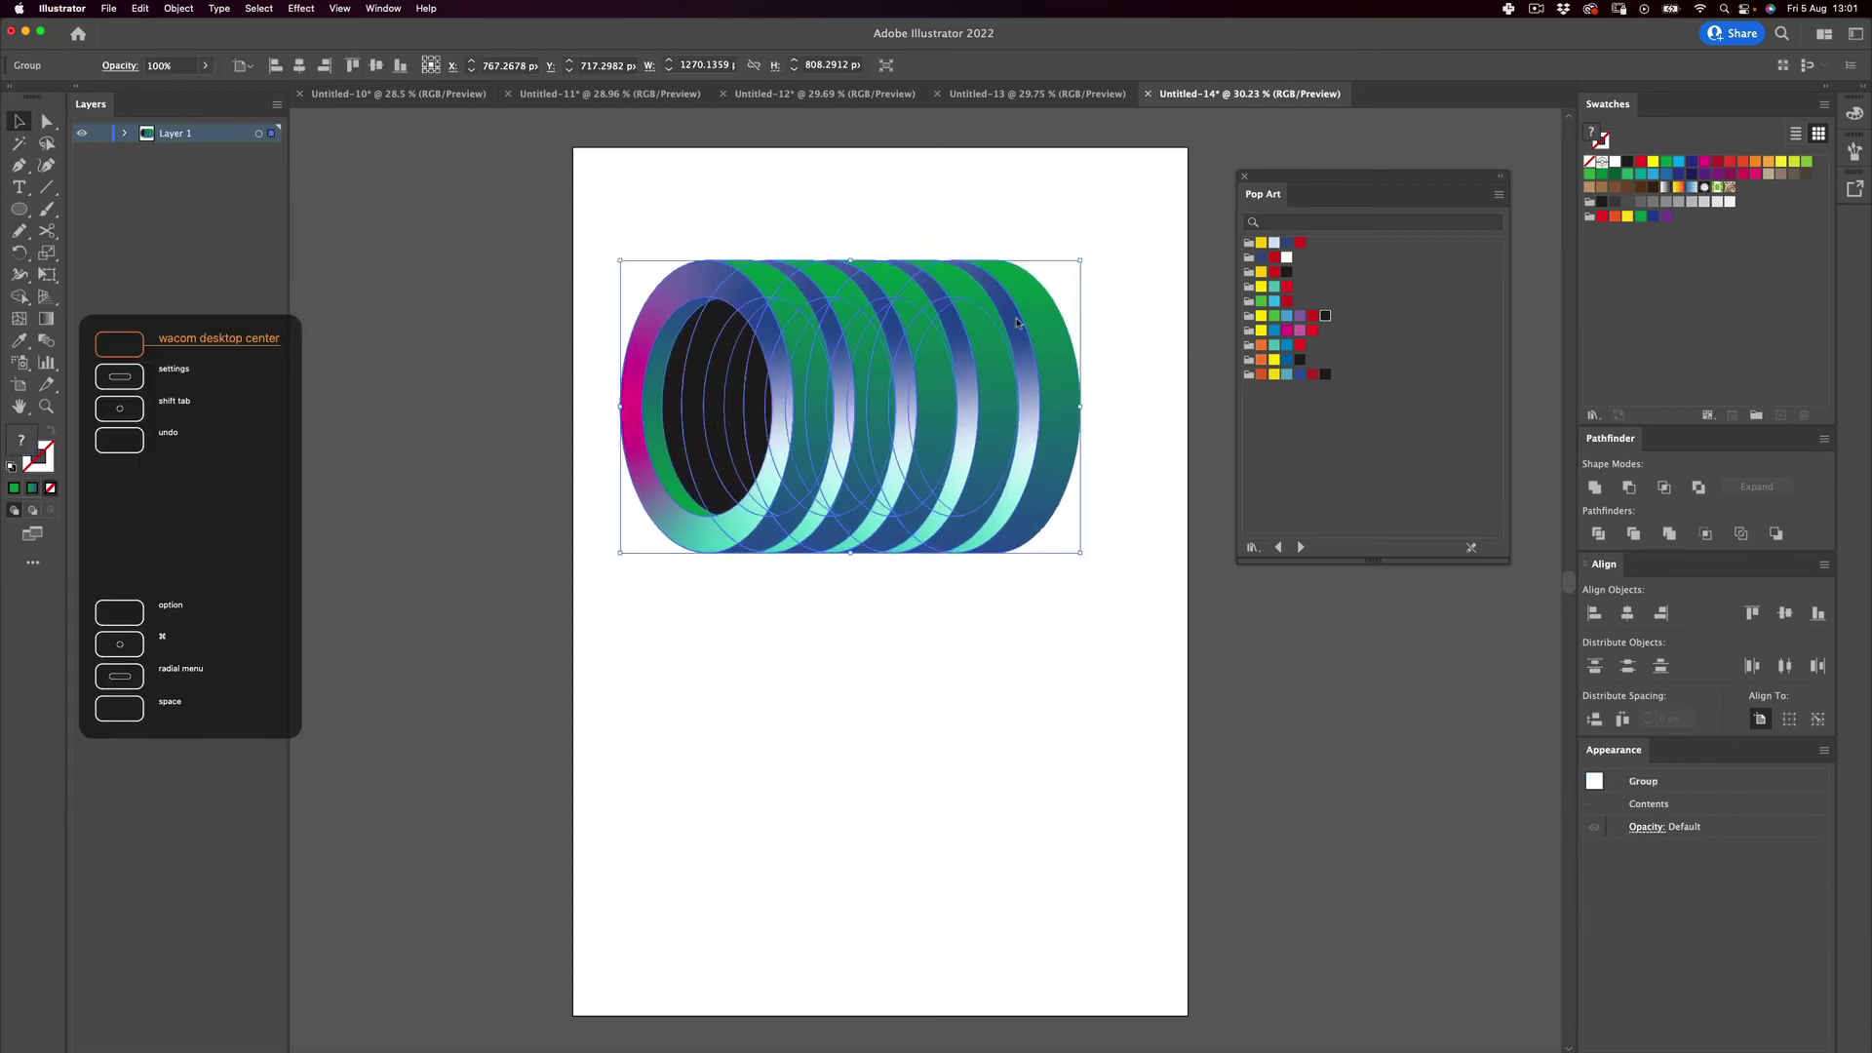
key(e)
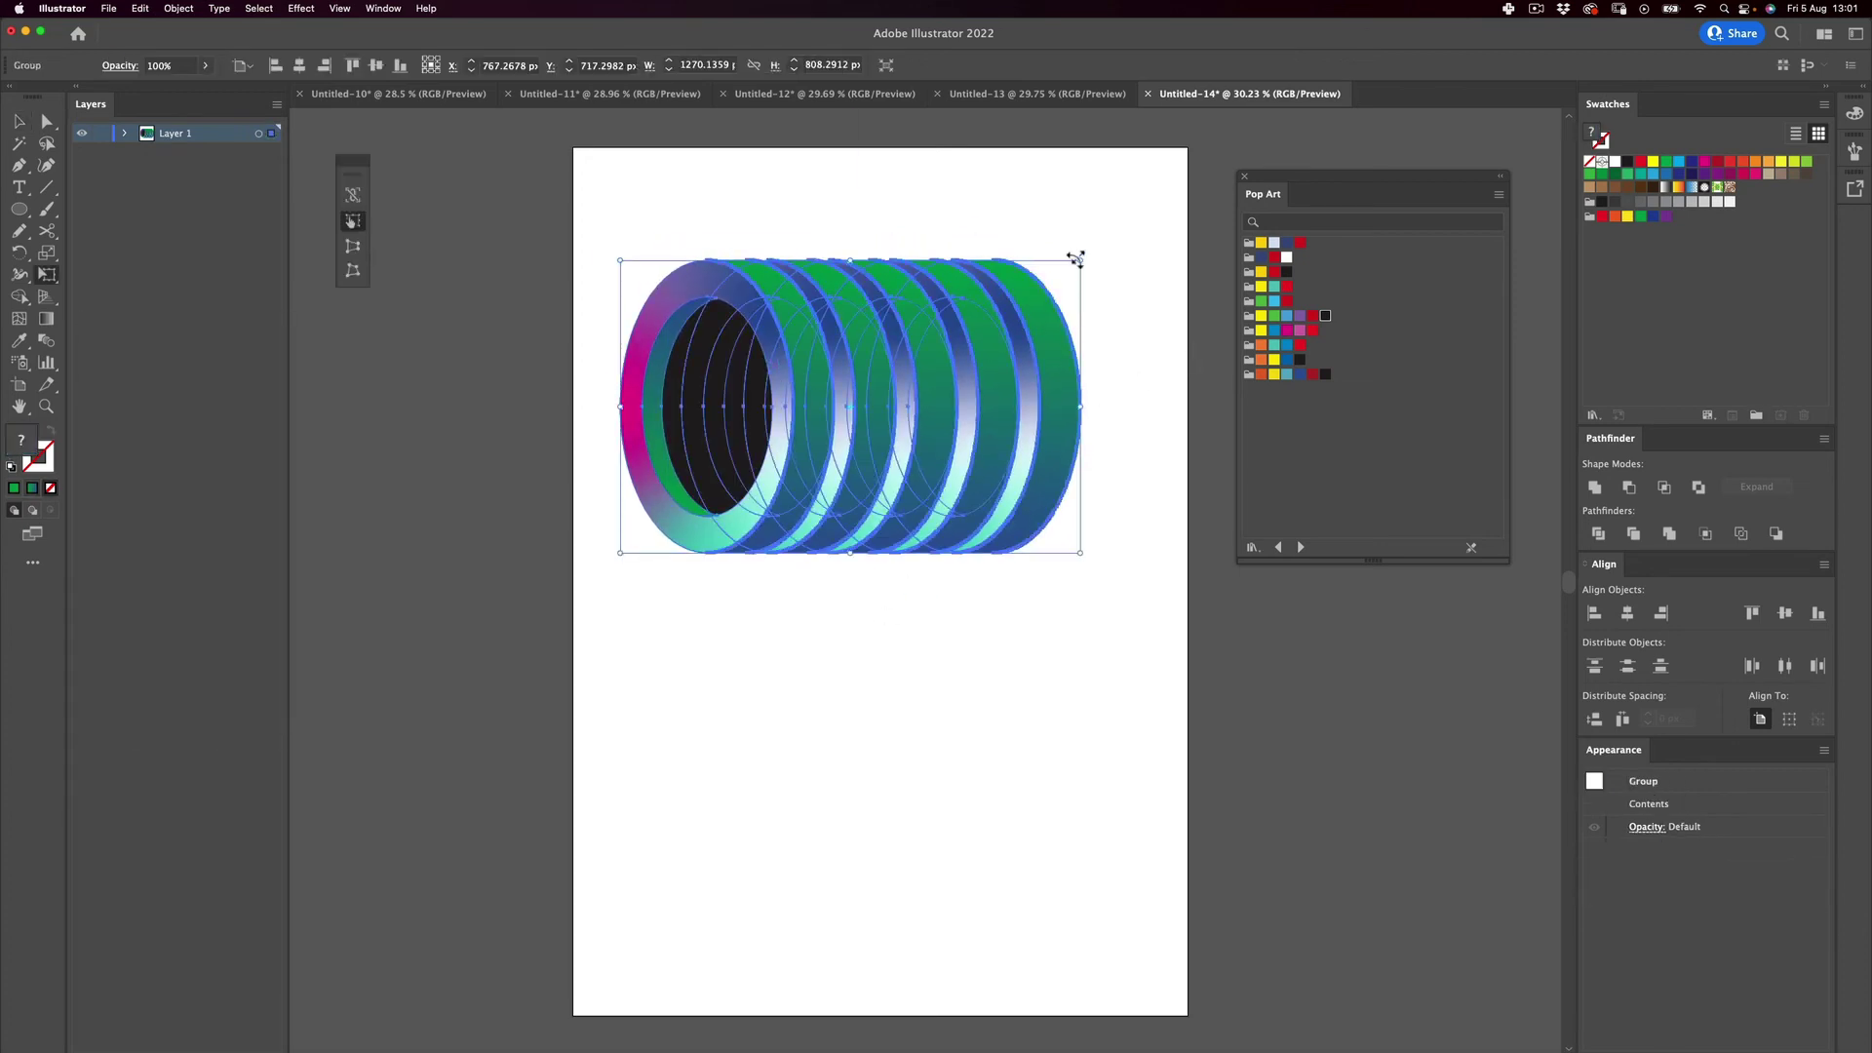
drag(1080, 260, 1044, 301)
key(v)
click(1062, 243)
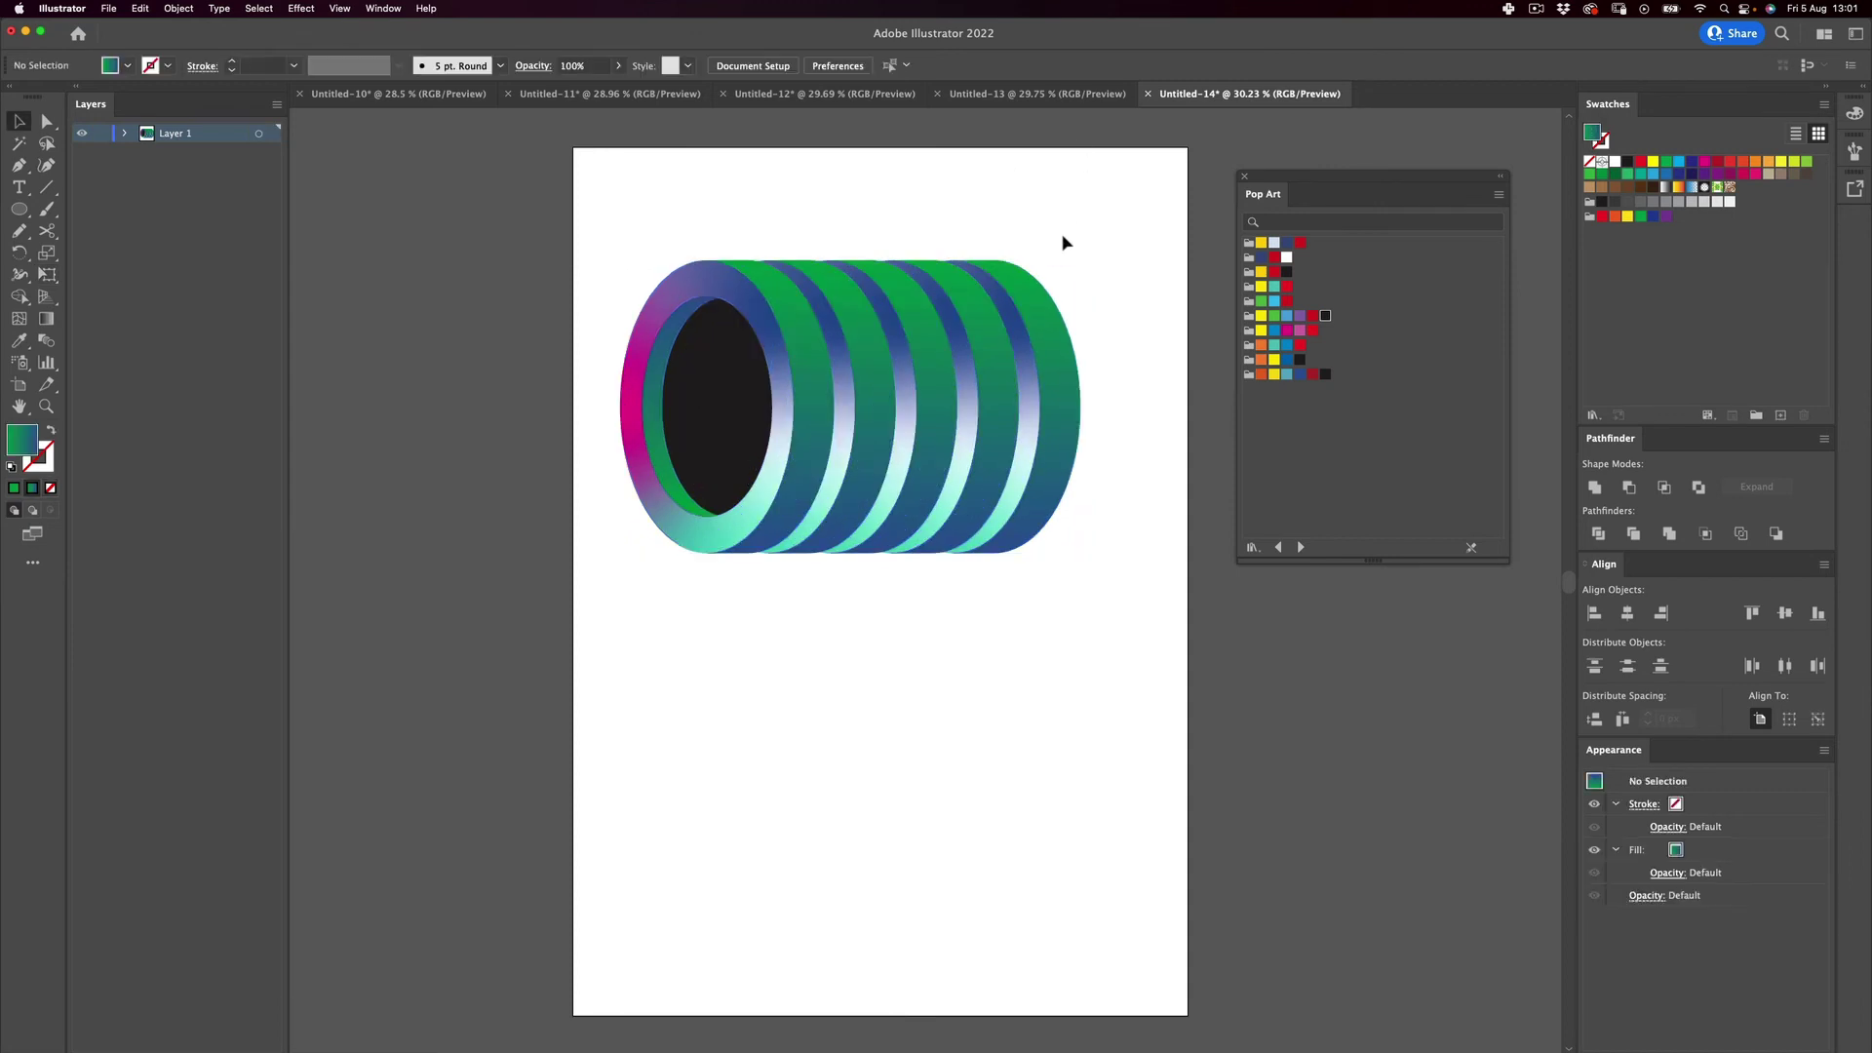
Isolate the rearmost ring inside the expanded stack, try moving it, undo the move, and leave isolation mode.
click(847, 458)
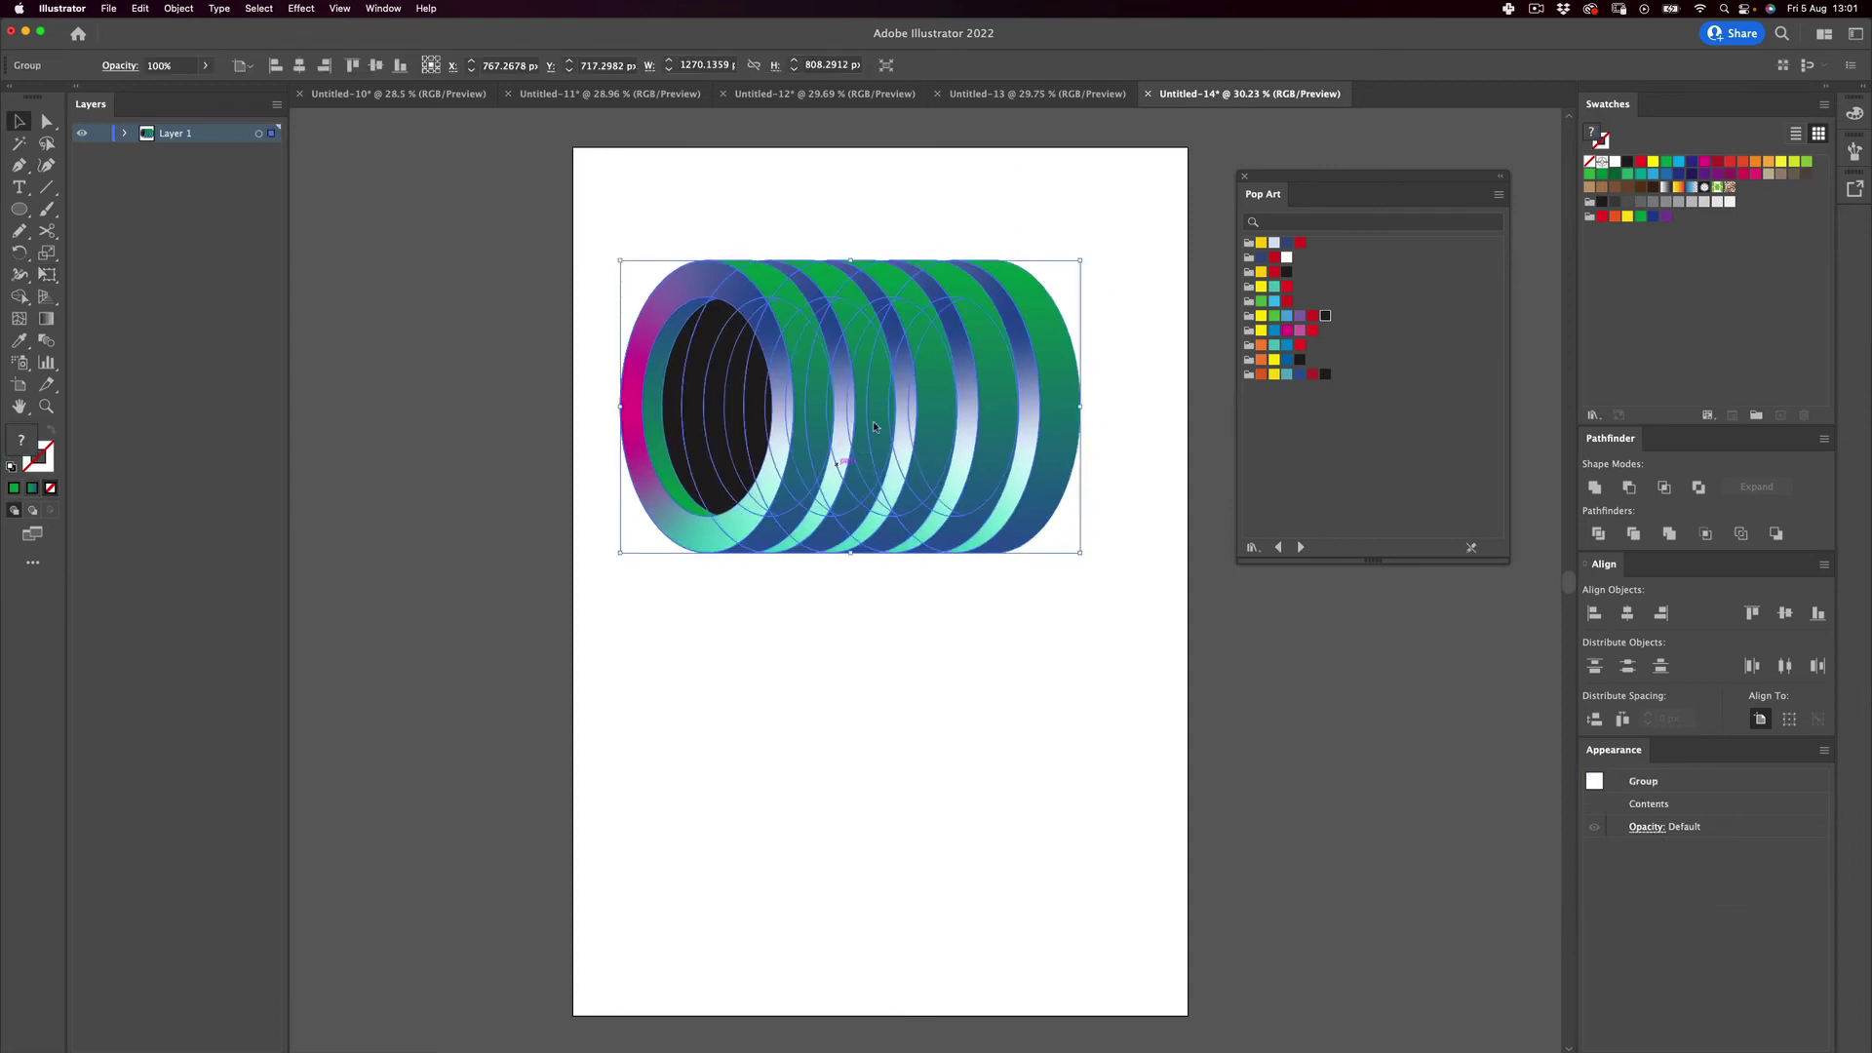
double_click(1061, 378)
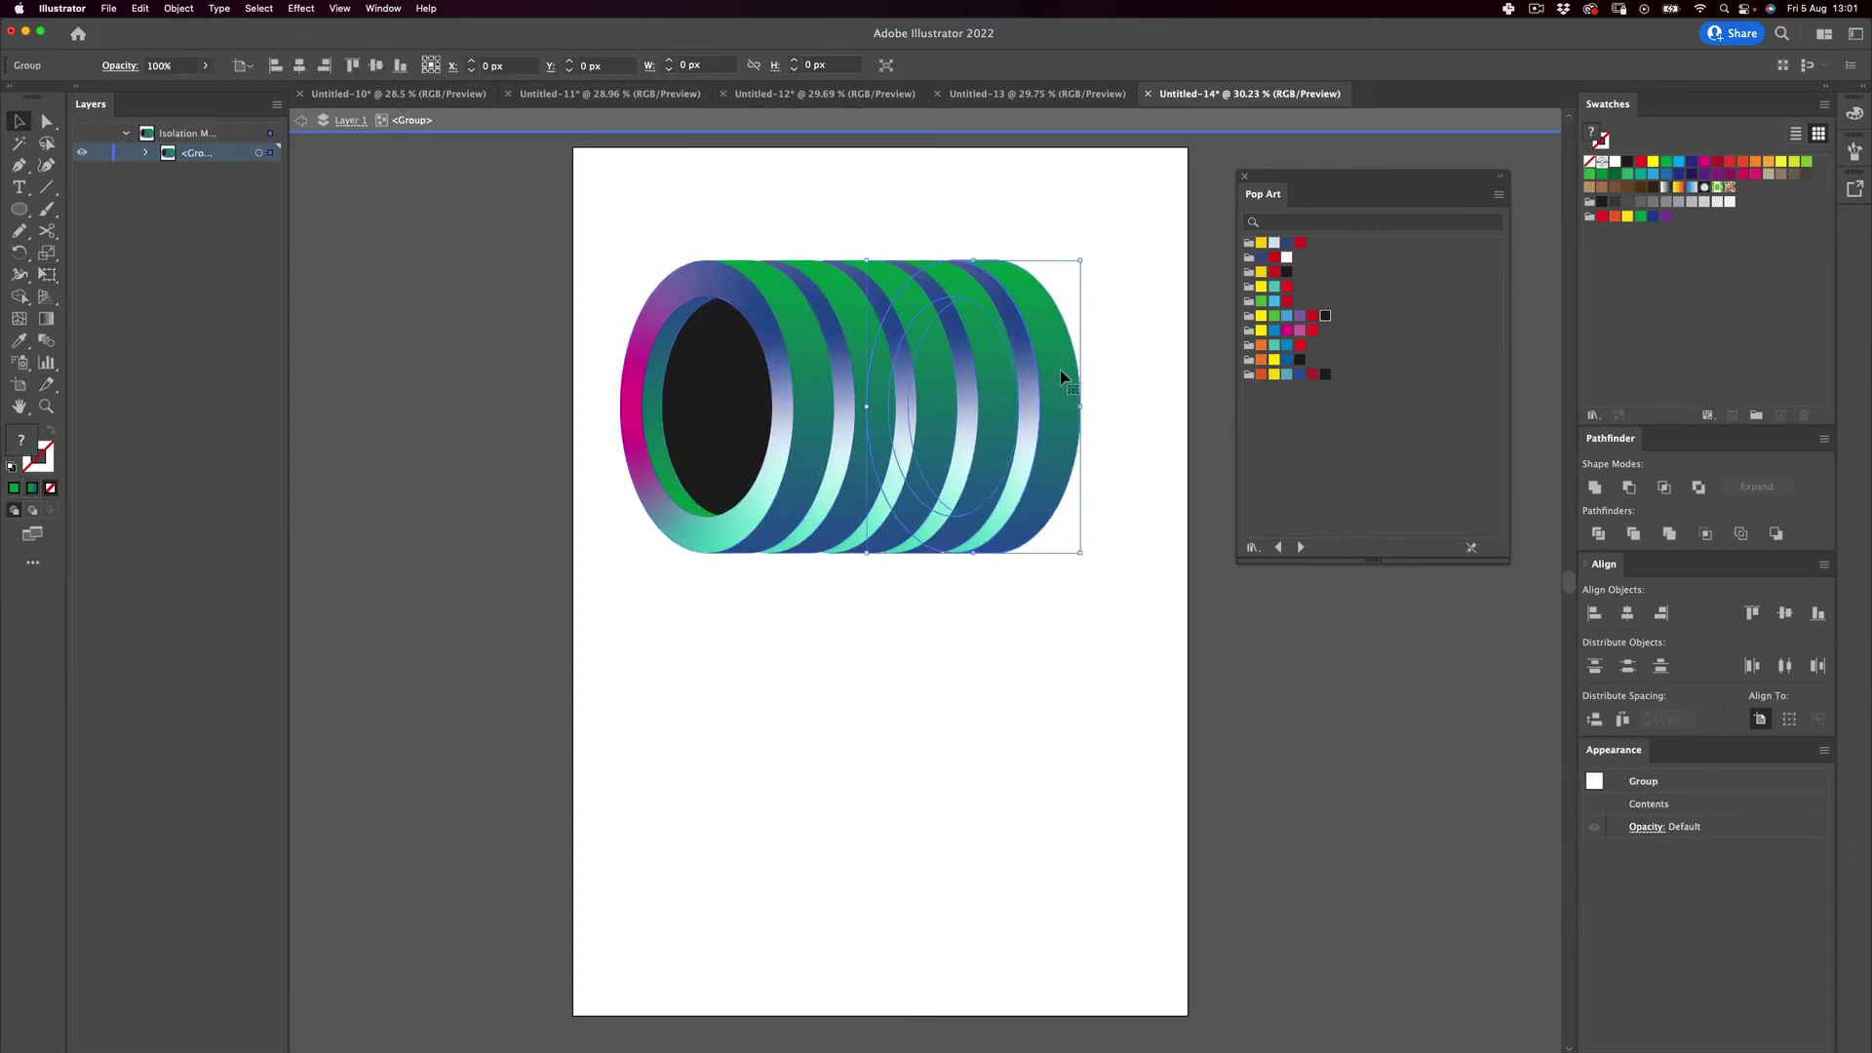
double_click(1063, 378)
drag(1066, 377, 1170, 352)
key(super+z)
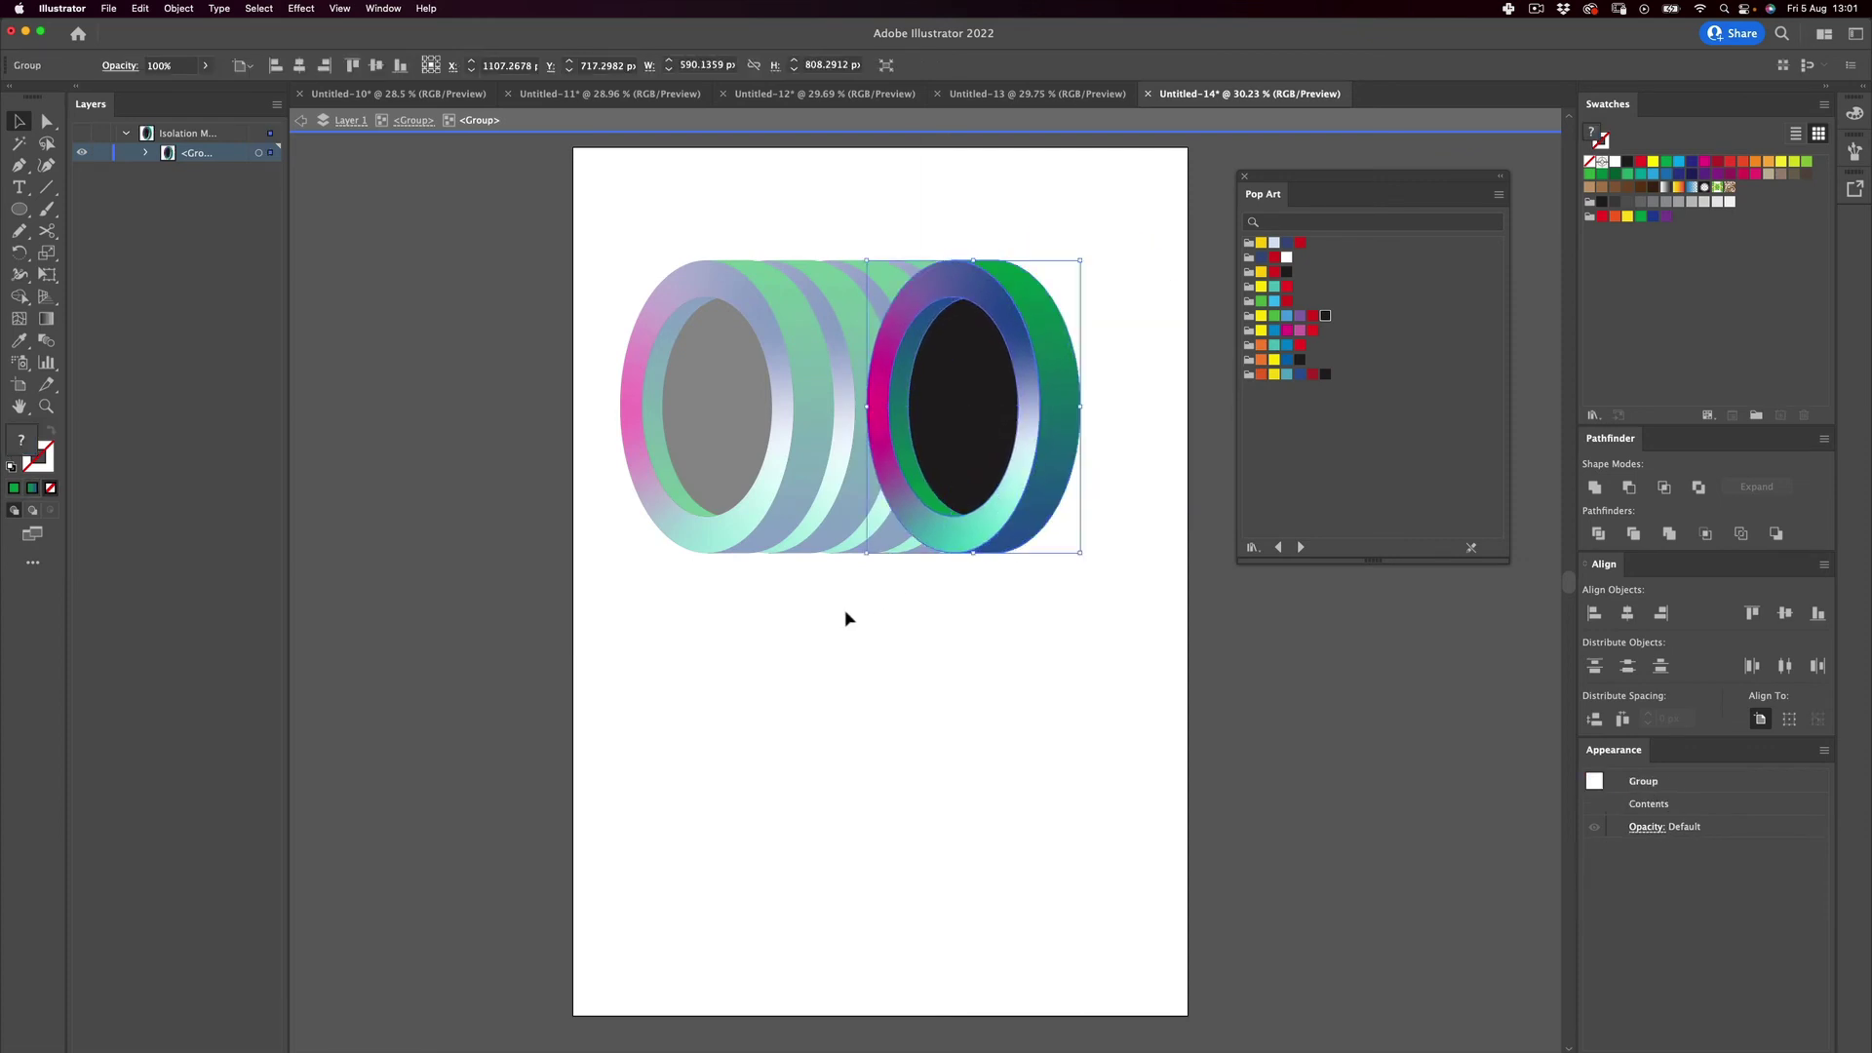
double_click(847, 618)
Move the expanded ring stack up by about 75 px and set its X position to 850 px.
scroll(961, 477, down, 2)
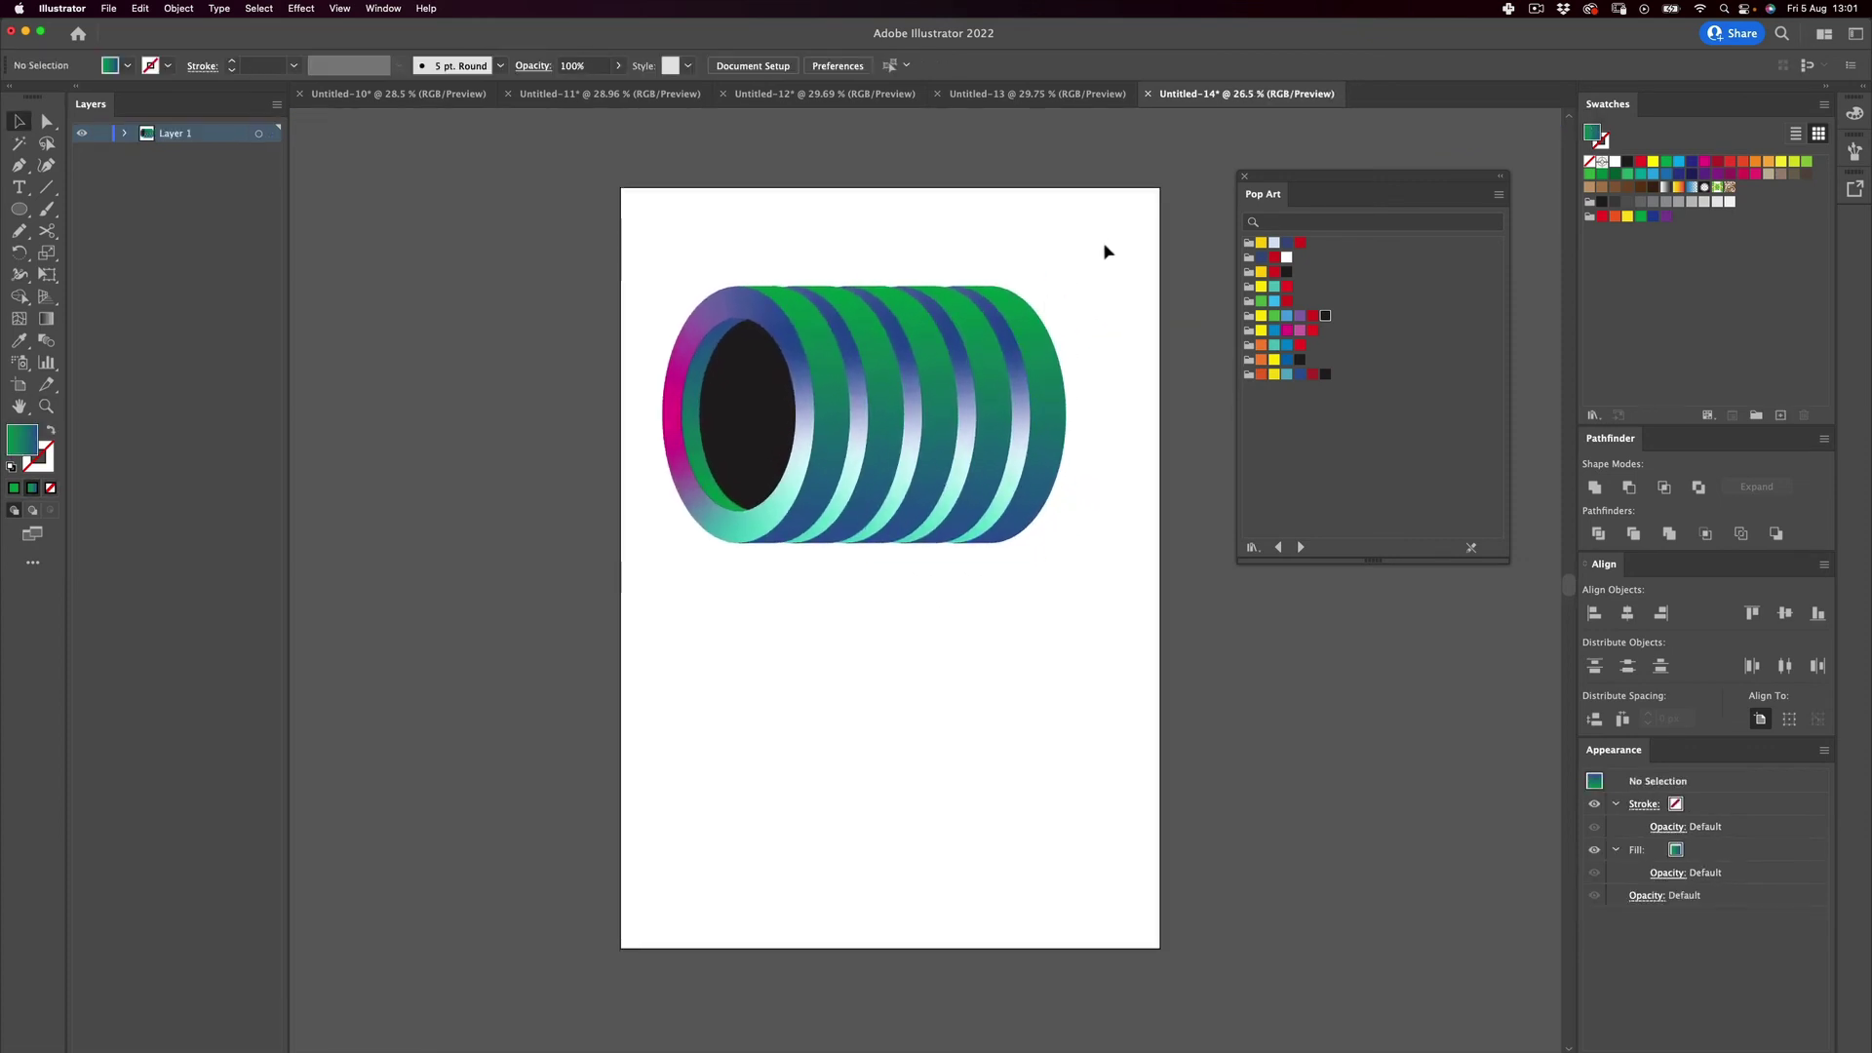
drag(1104, 246, 728, 618)
drag(898, 433, 919, 409)
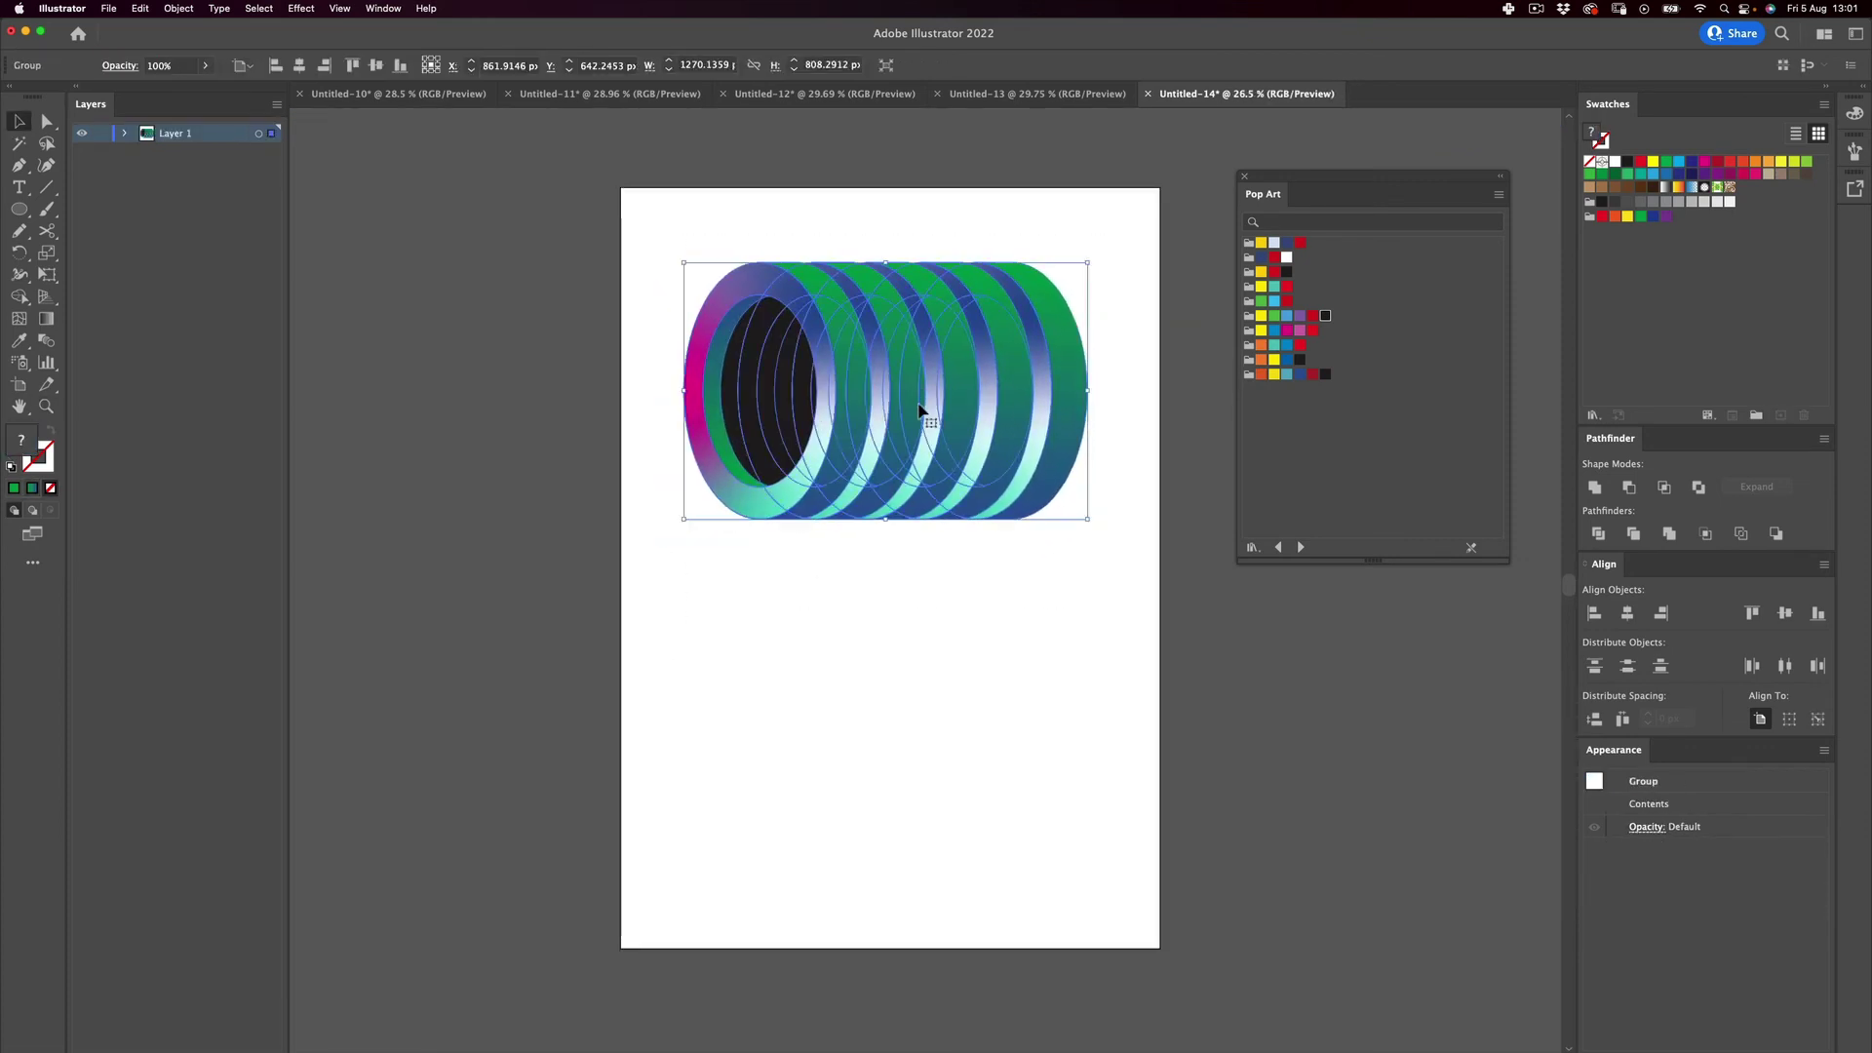
click(508, 65)
text(850)
key(Return)
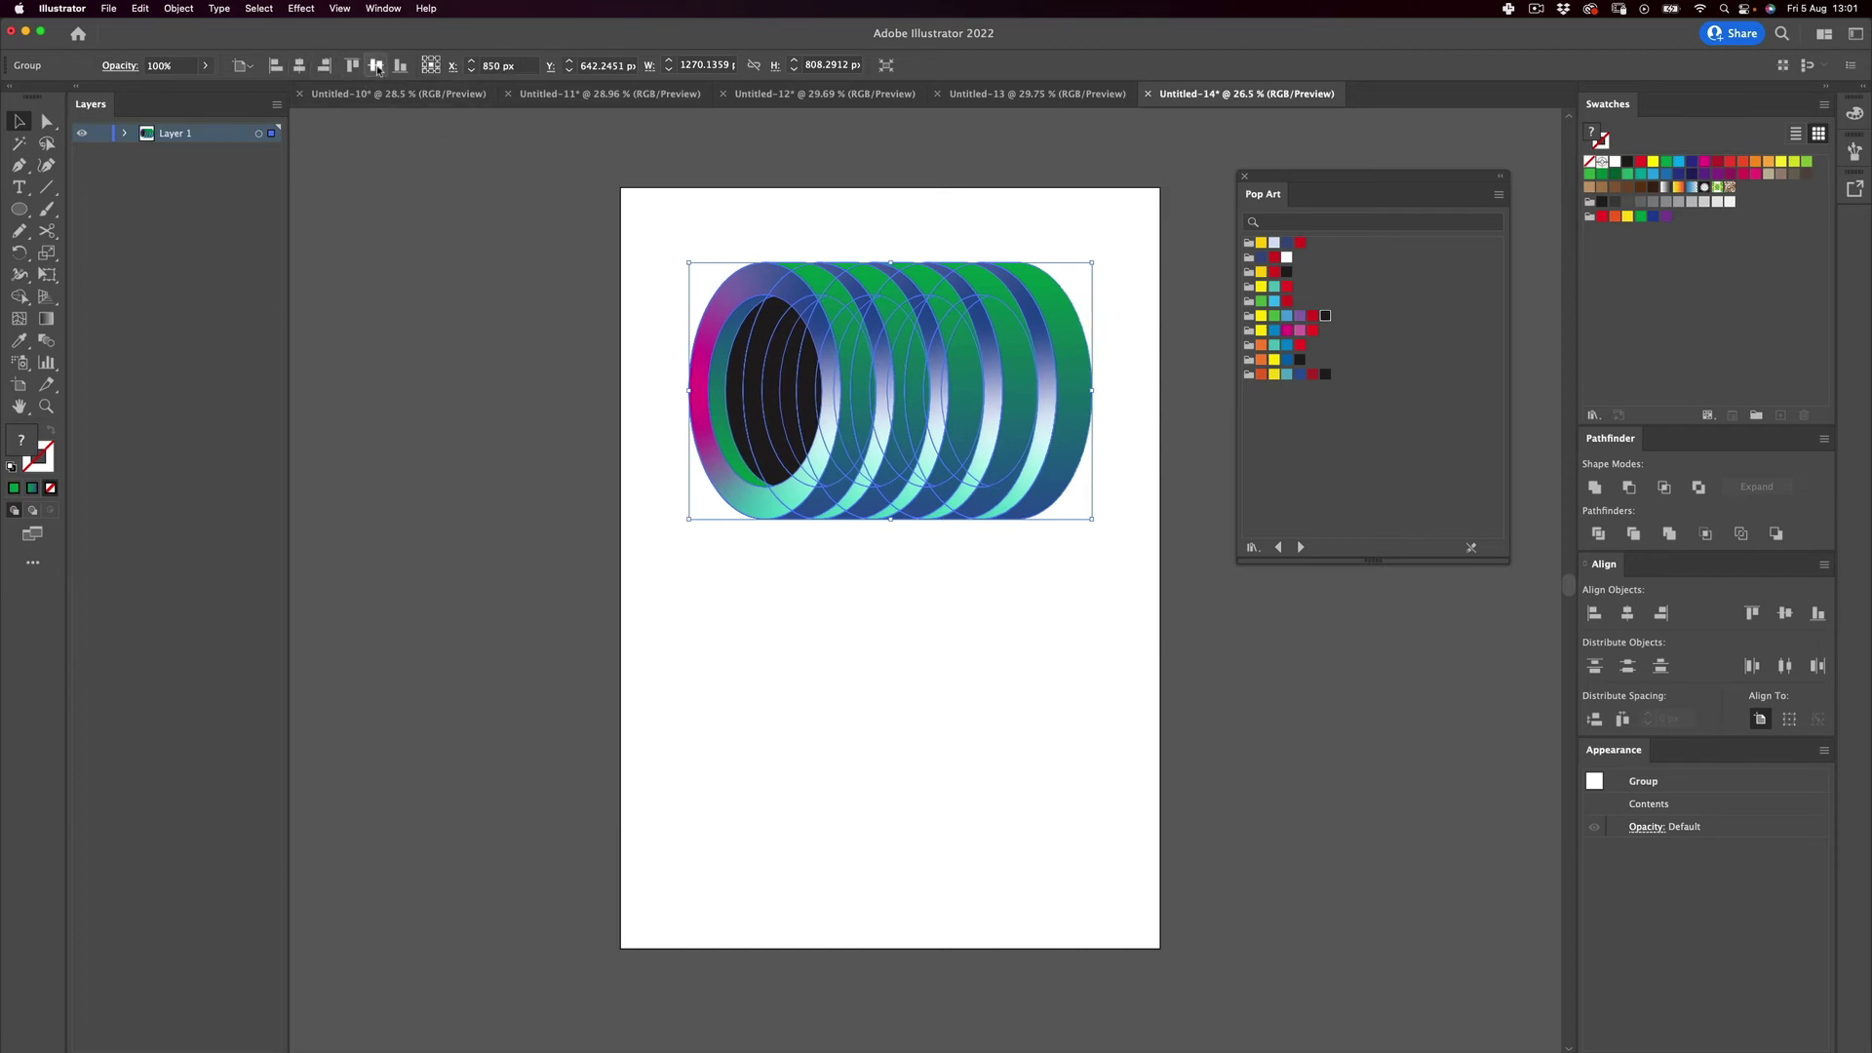
Duplicate the ring stack about 808 px straight down so the copy touches the original's lower edge.
click(432, 384)
drag(913, 362, 944, 607)
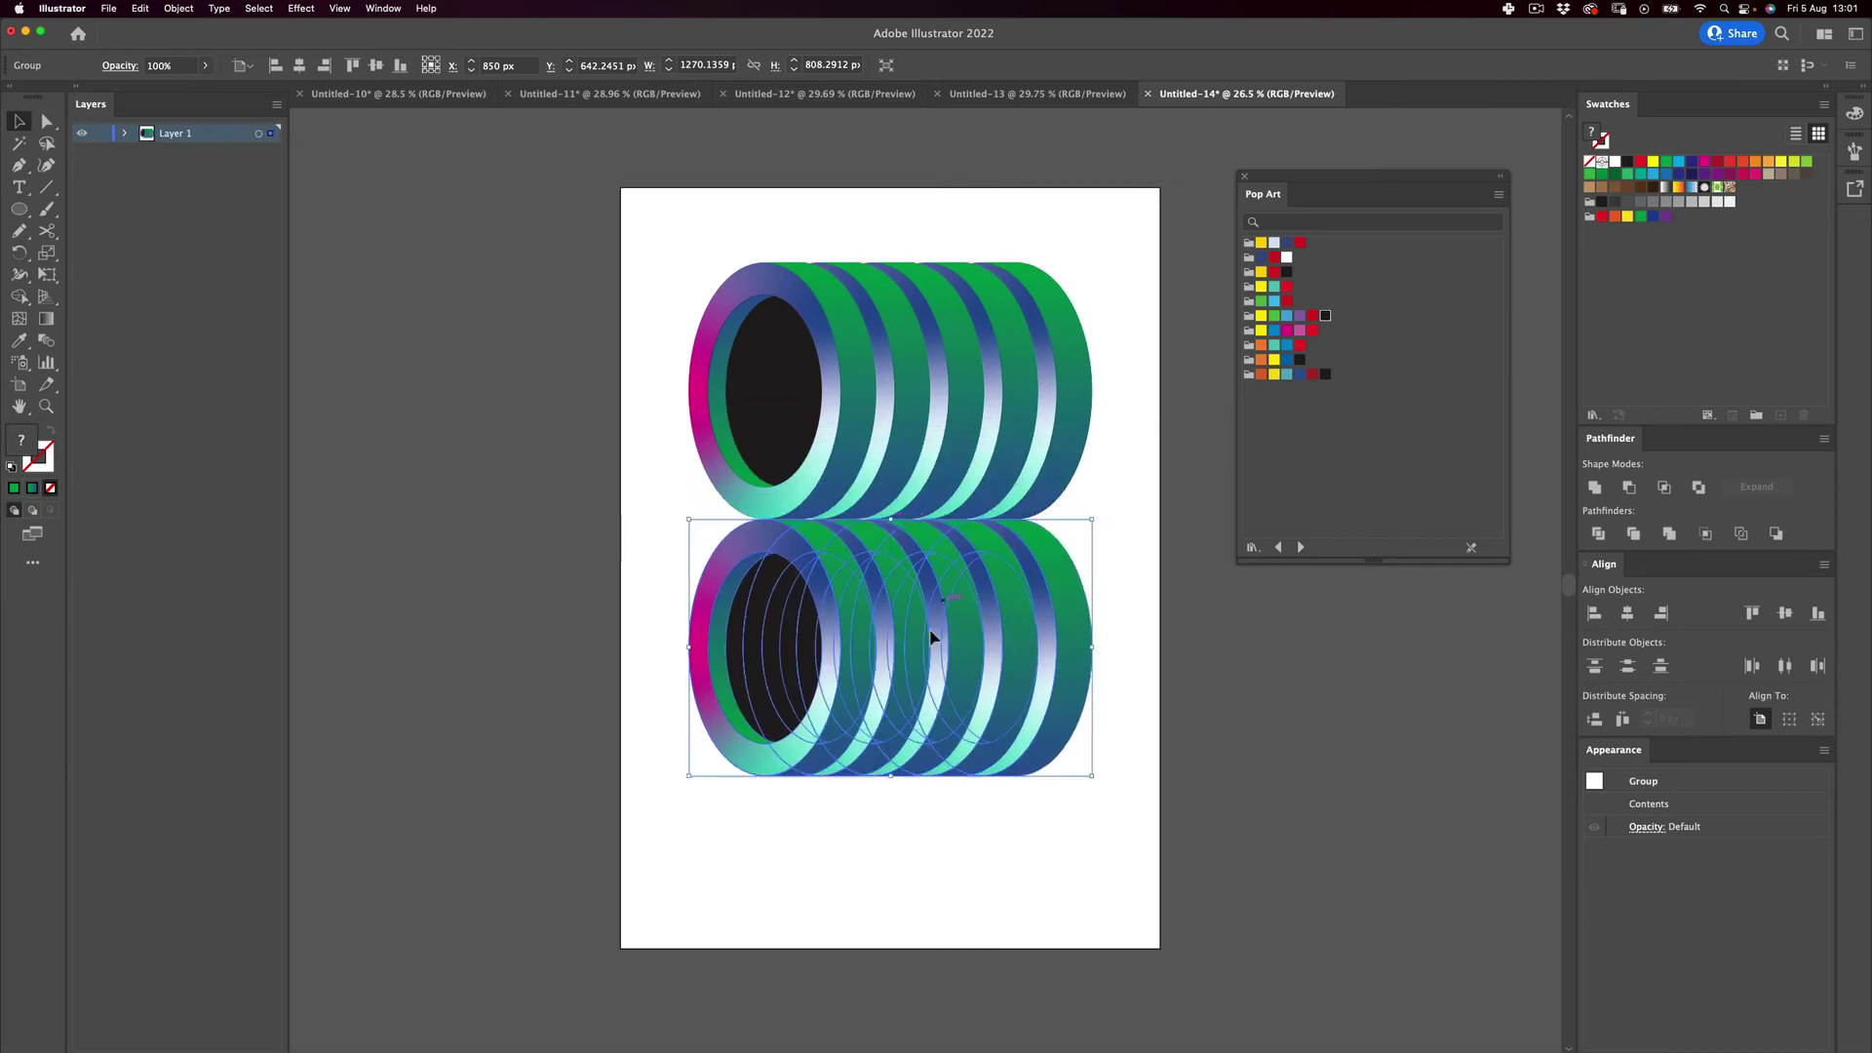
click(852, 991)
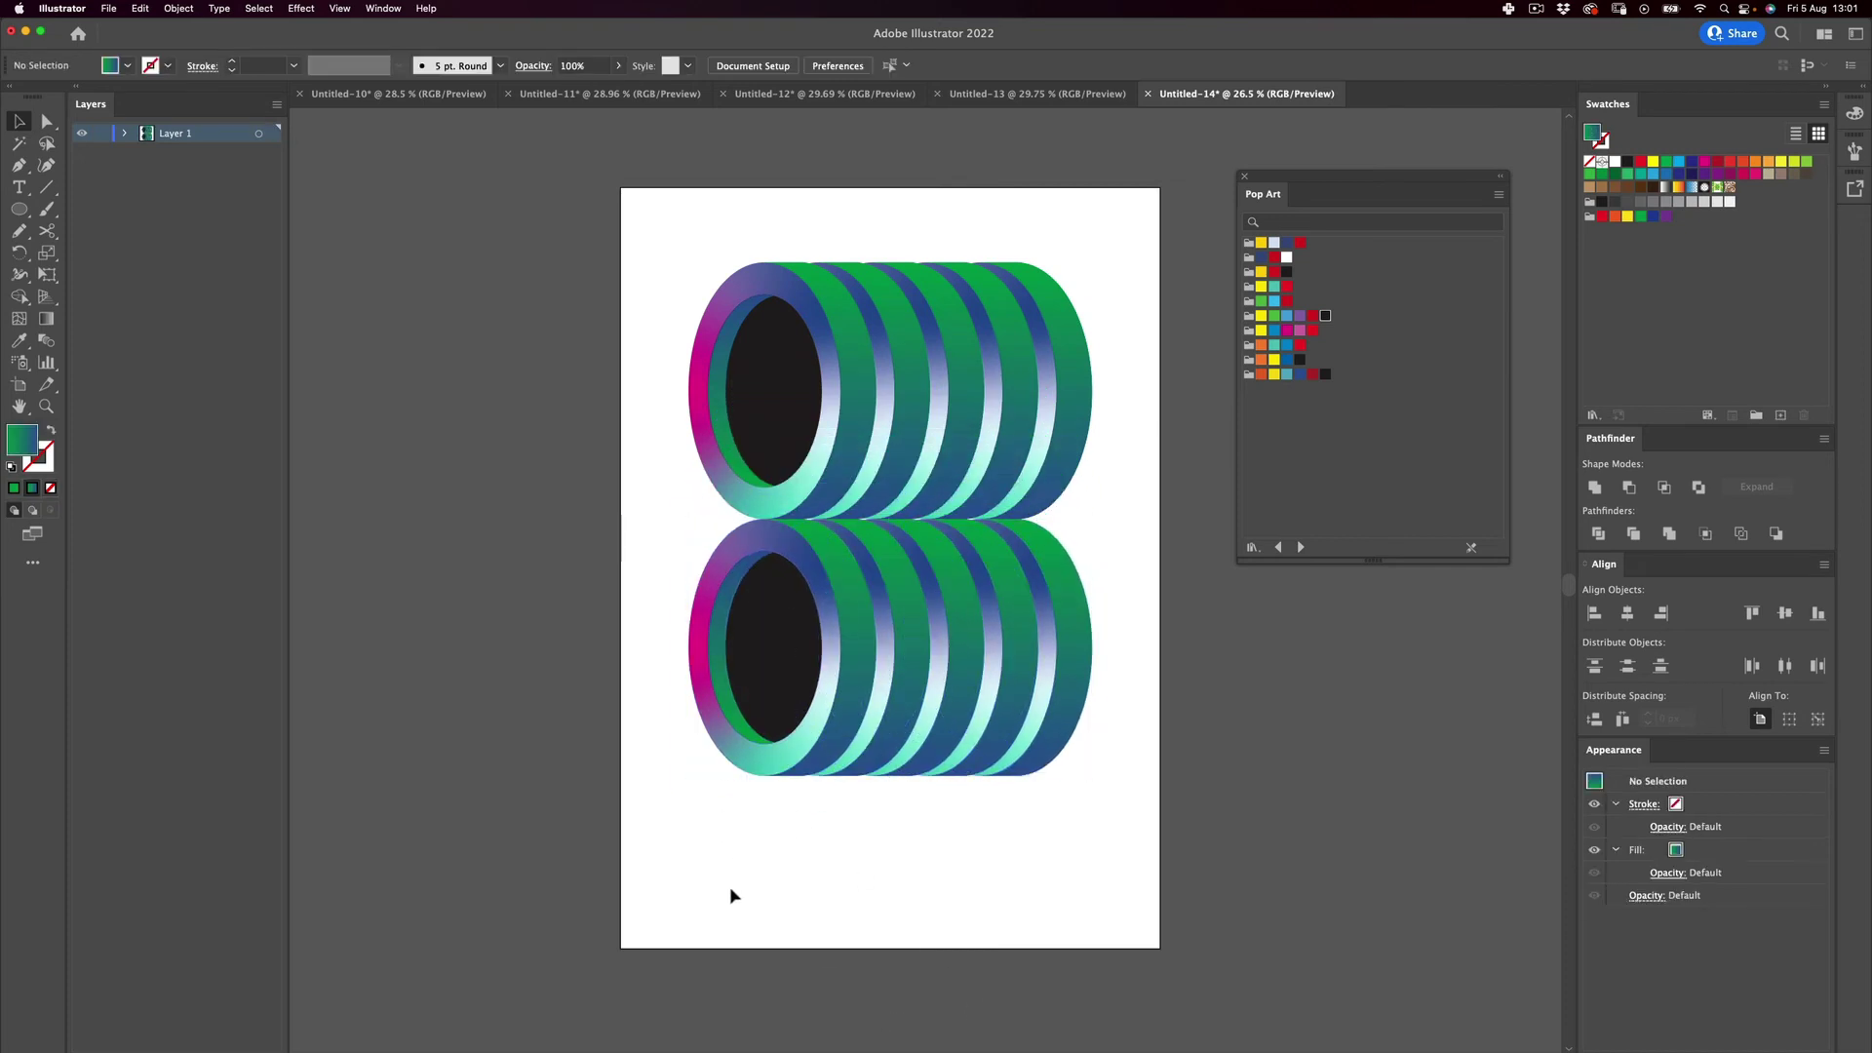
Rotate the lower ring stack 180° so that its hollow opening faces the opposite side.
click(1077, 624)
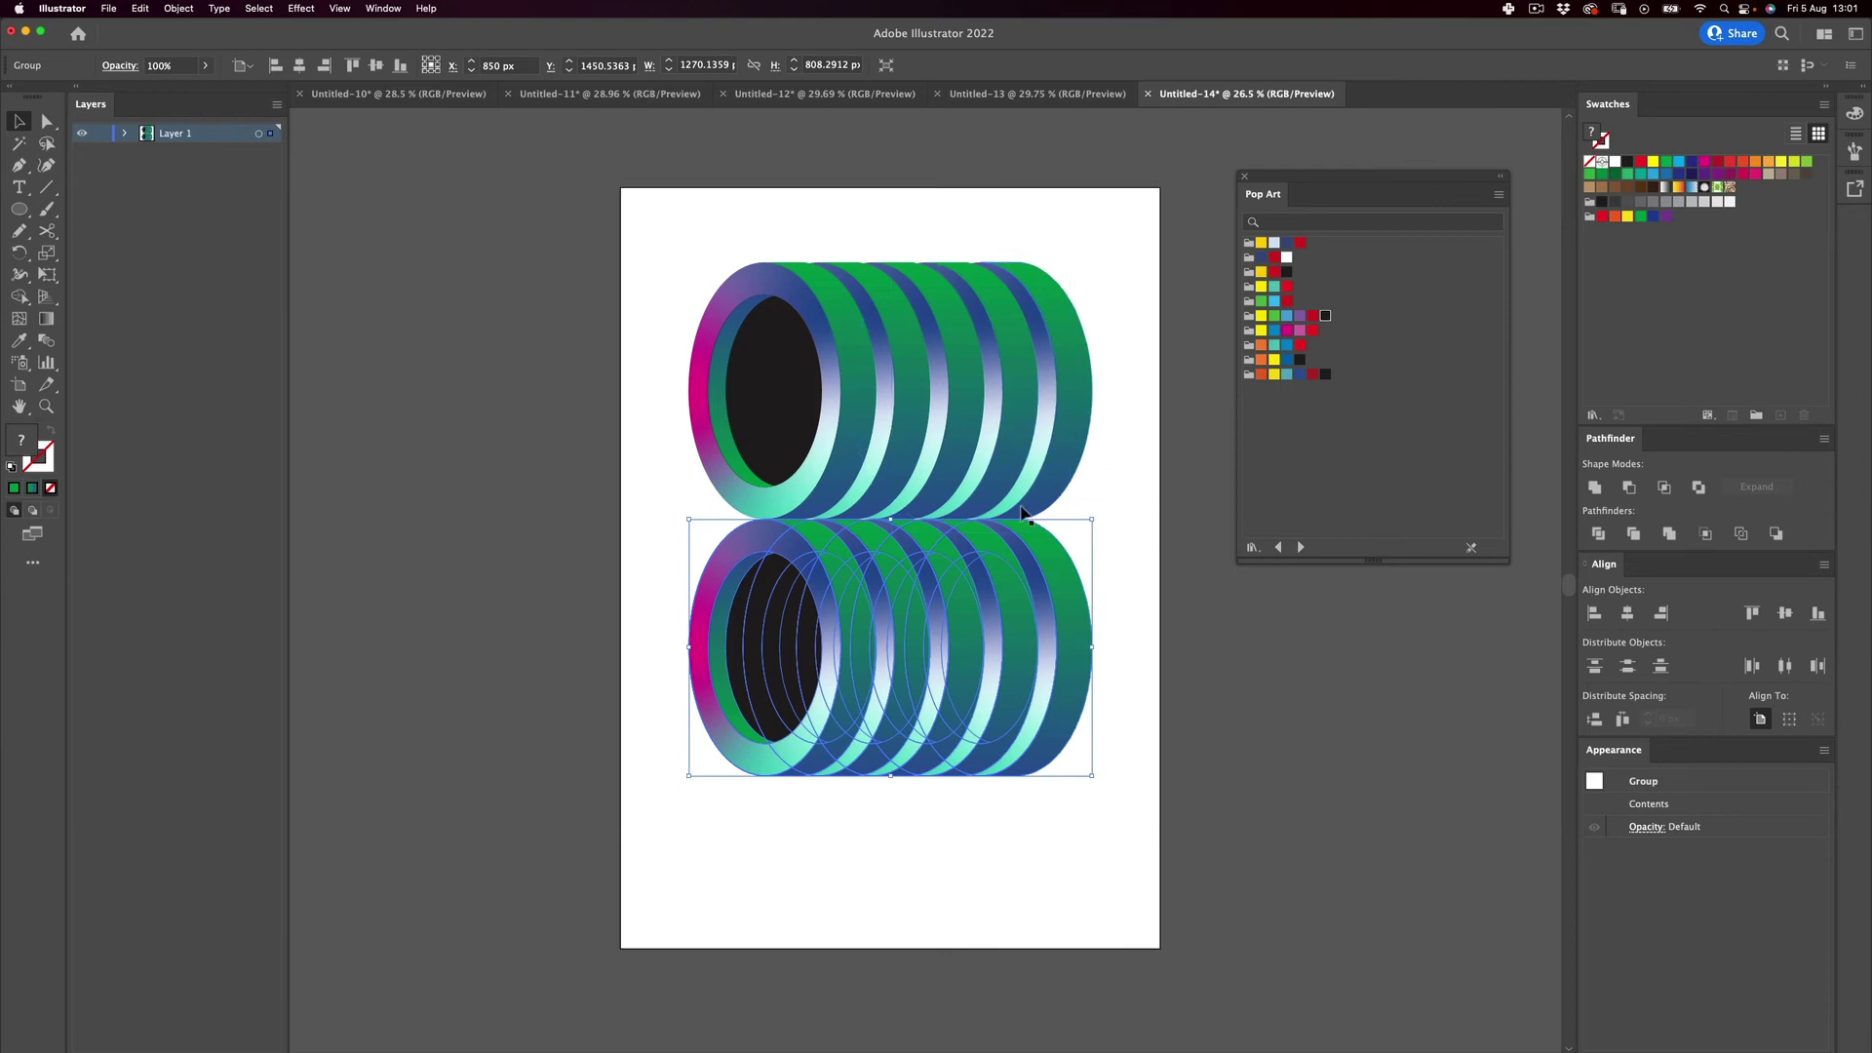
key(r)
drag(1257, 728, 544, 647)
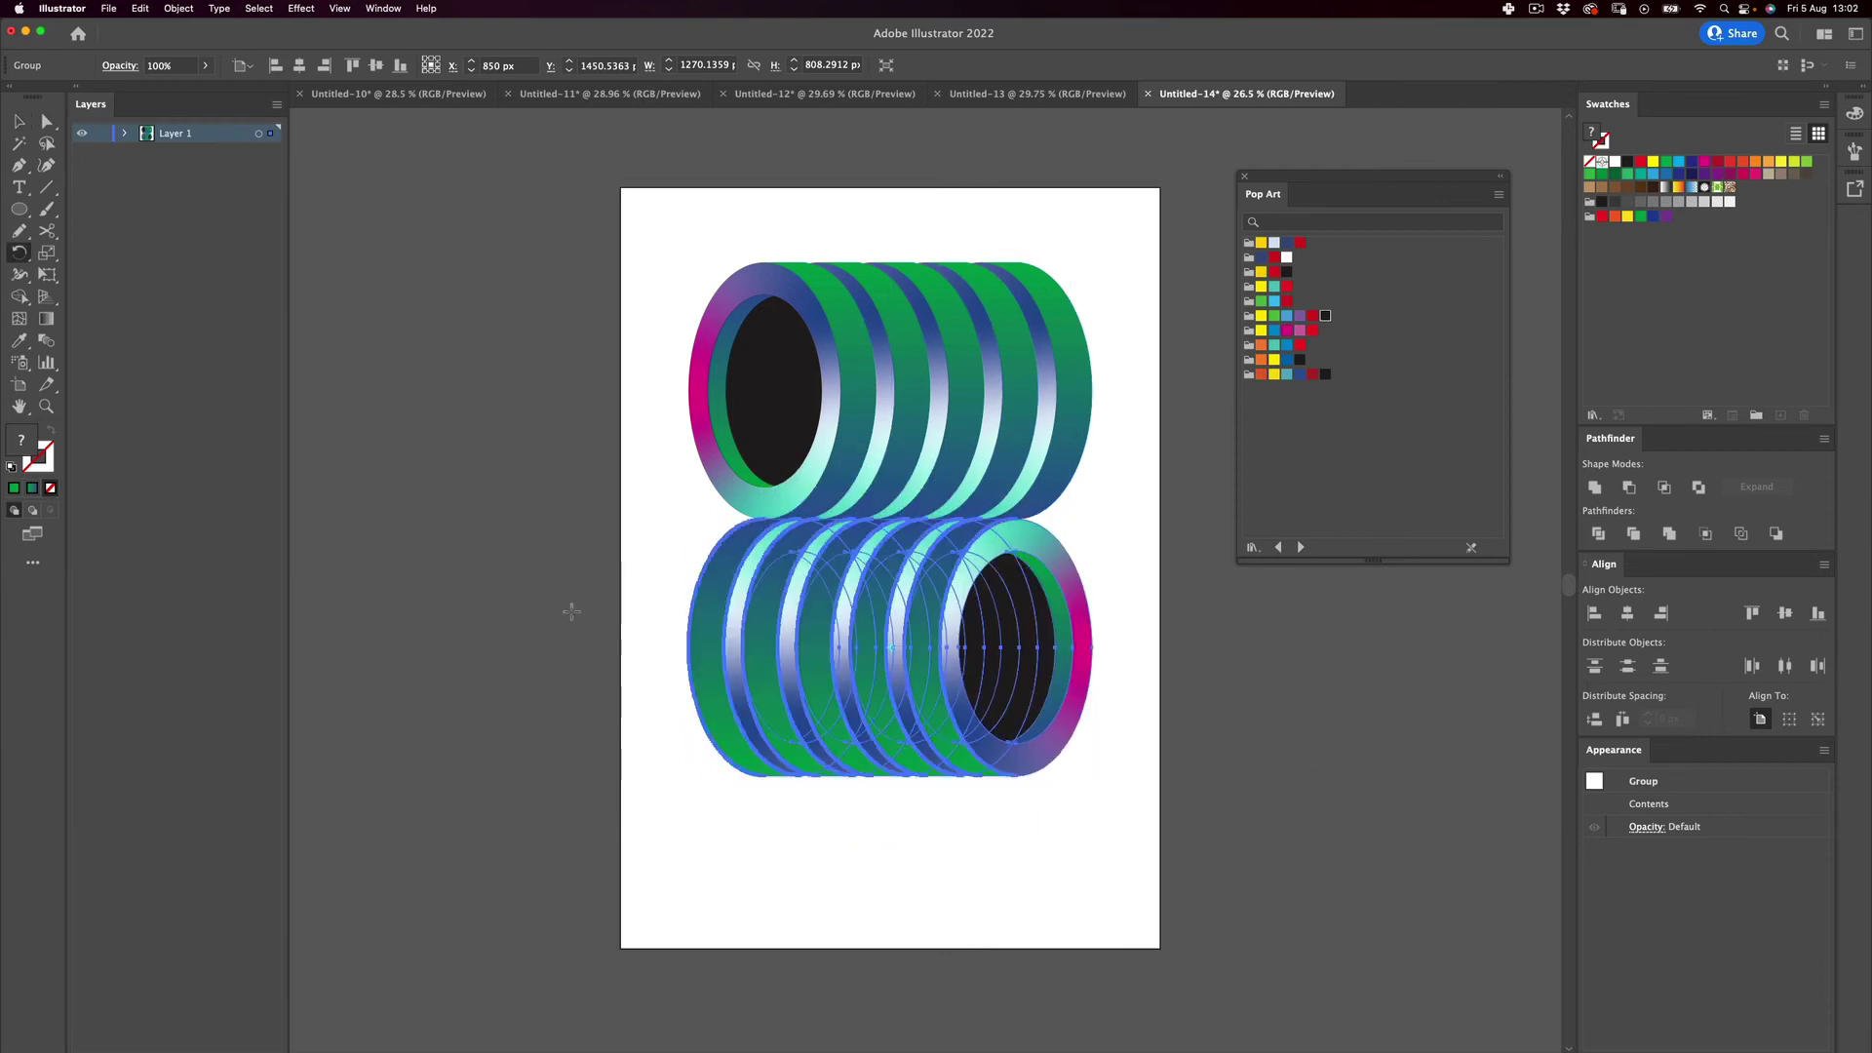
Shift the lower ring stack about 27 px right and 3 px up so its stripes line up with the upper stack.
key(shift+super+a)
key(z)
mouse_move(767, 556)
mouse_down()
mouse_move(978, 494)
mouse_move(1024, 546)
mouse_move(734, 559)
mouse_move(776, 558)
mouse_up()
key(v)
scroll(775, 558, down, 10)
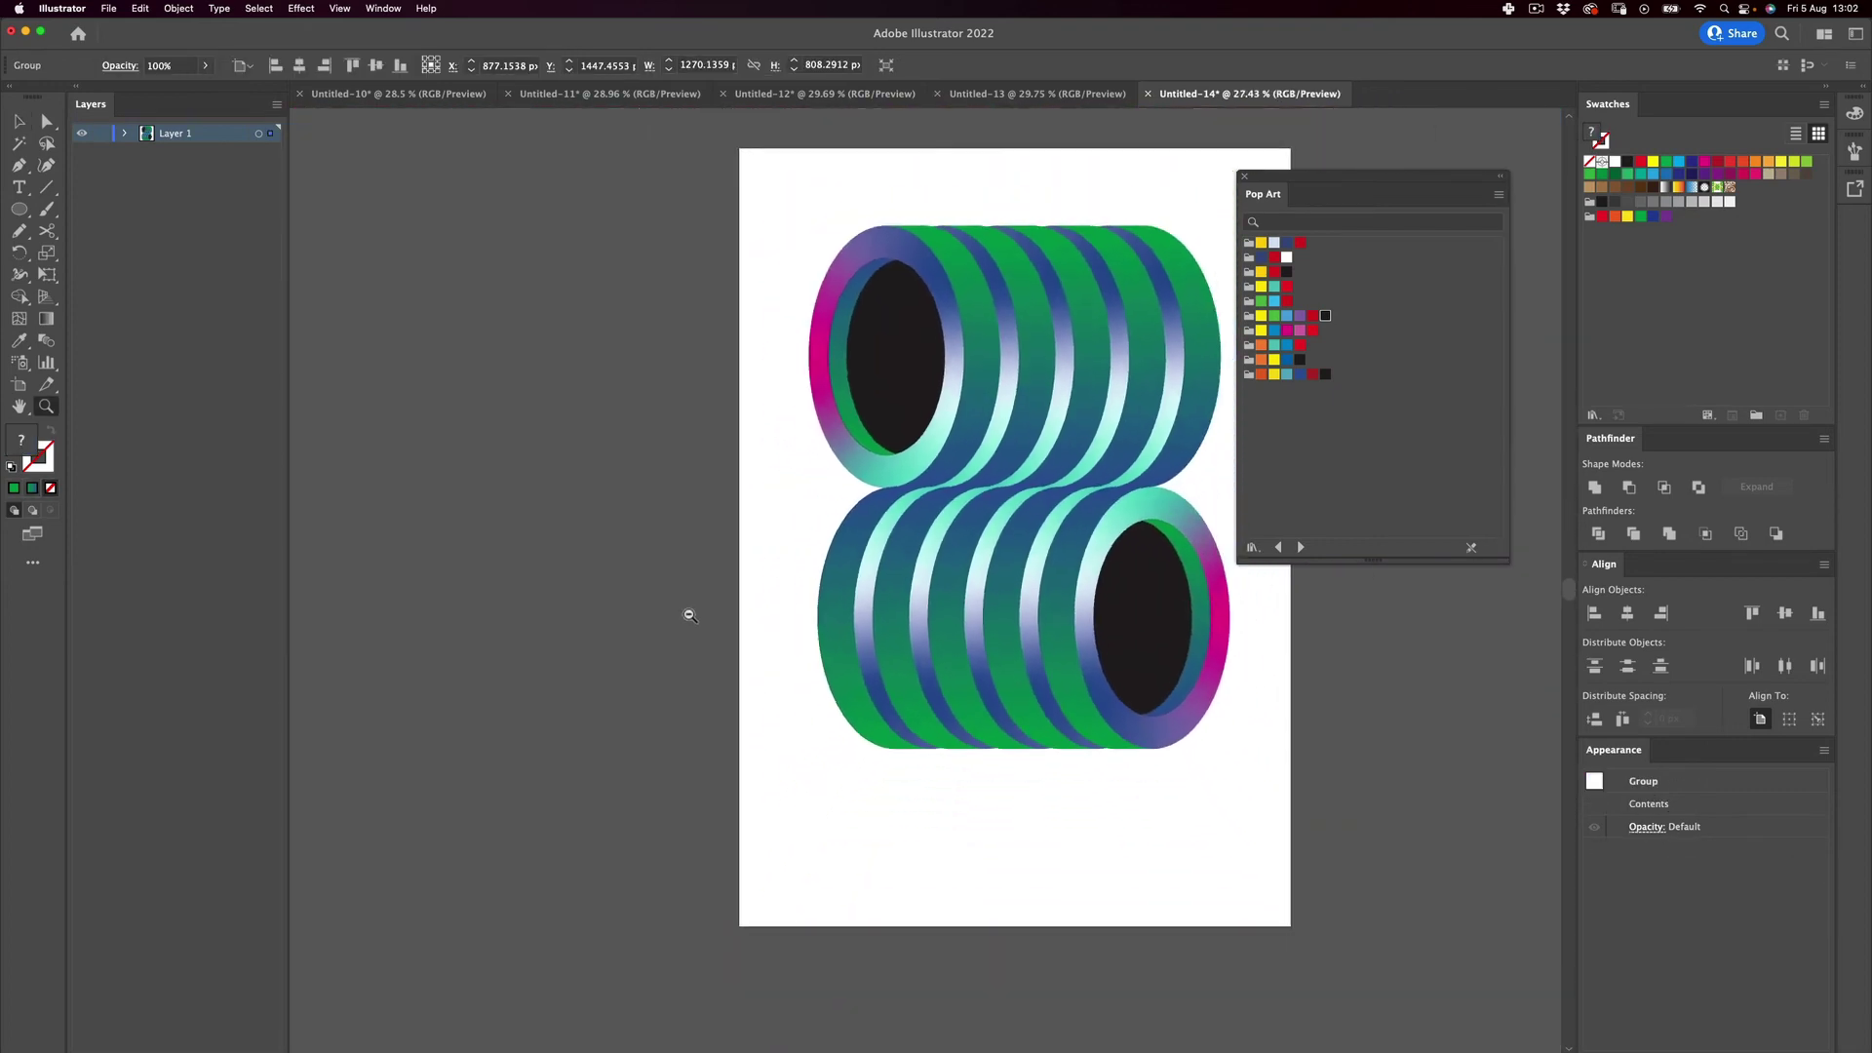
click(651, 688)
scroll(651, 688, right, 3)
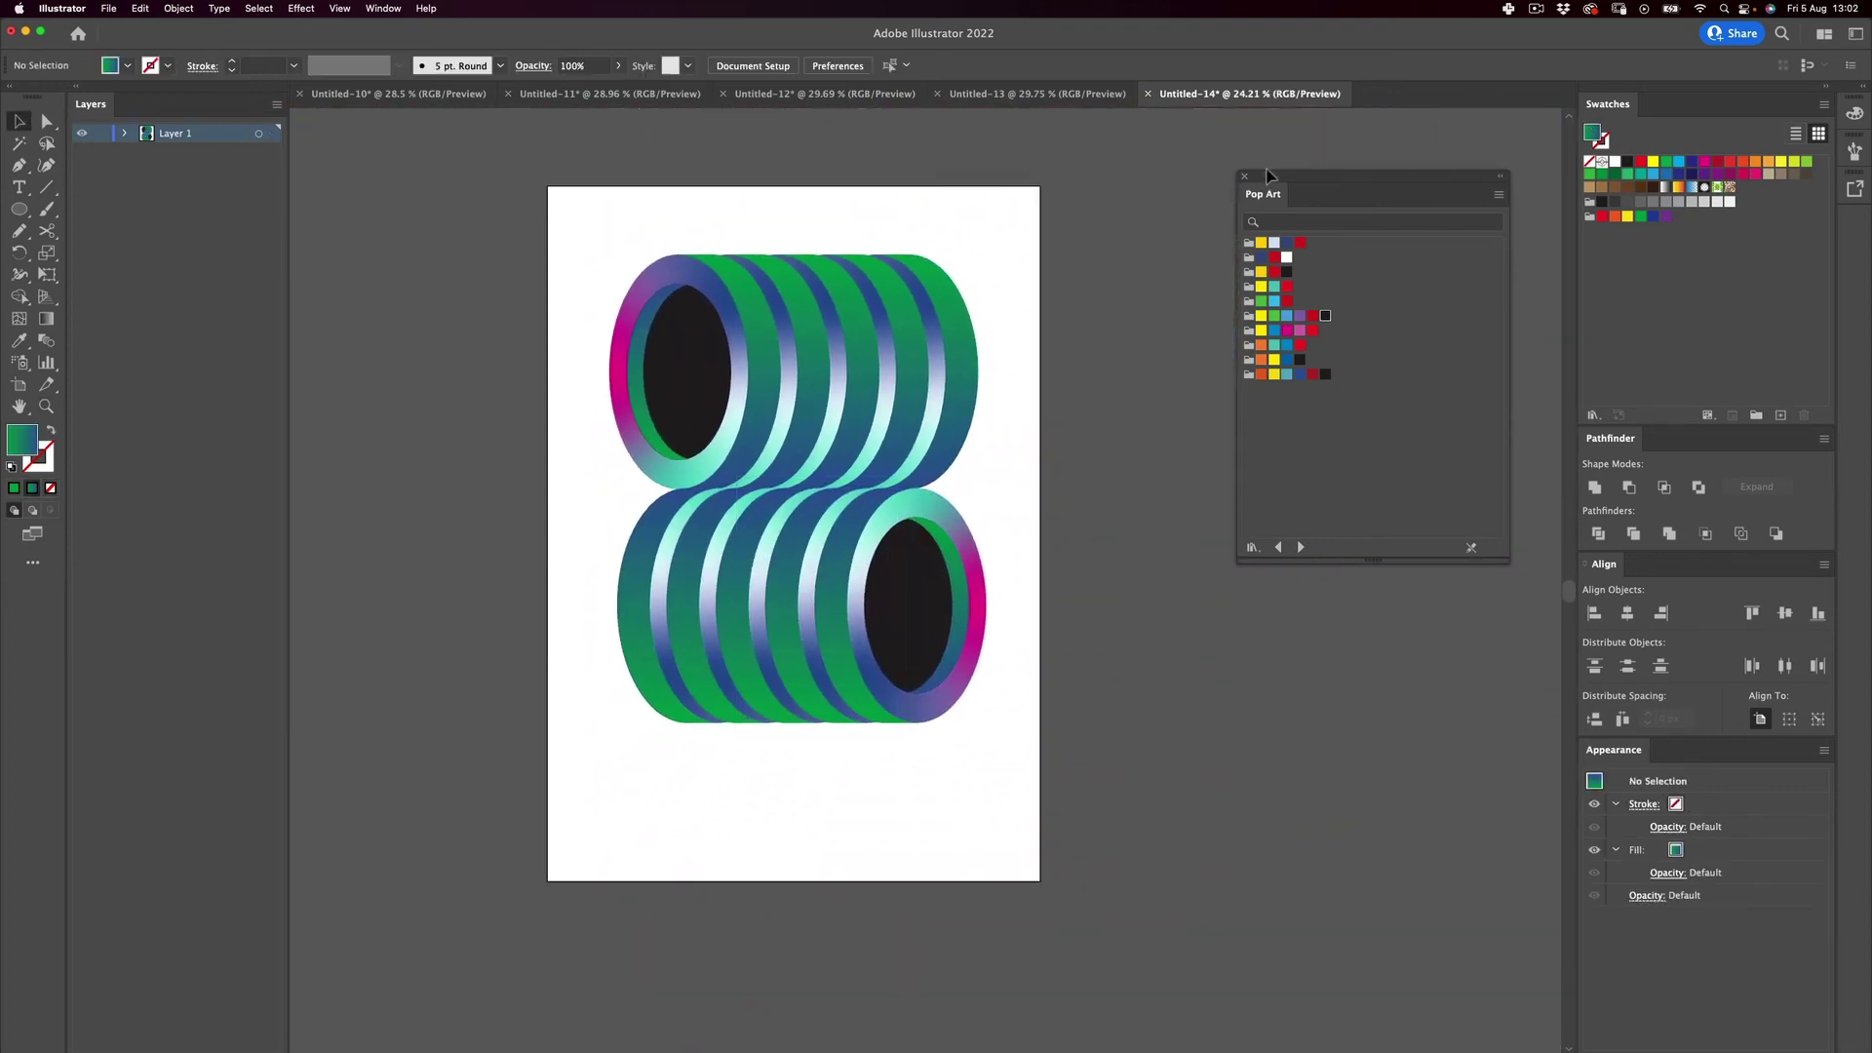
Group the upper and lower ring stacks together.
drag(1011, 214, 539, 795)
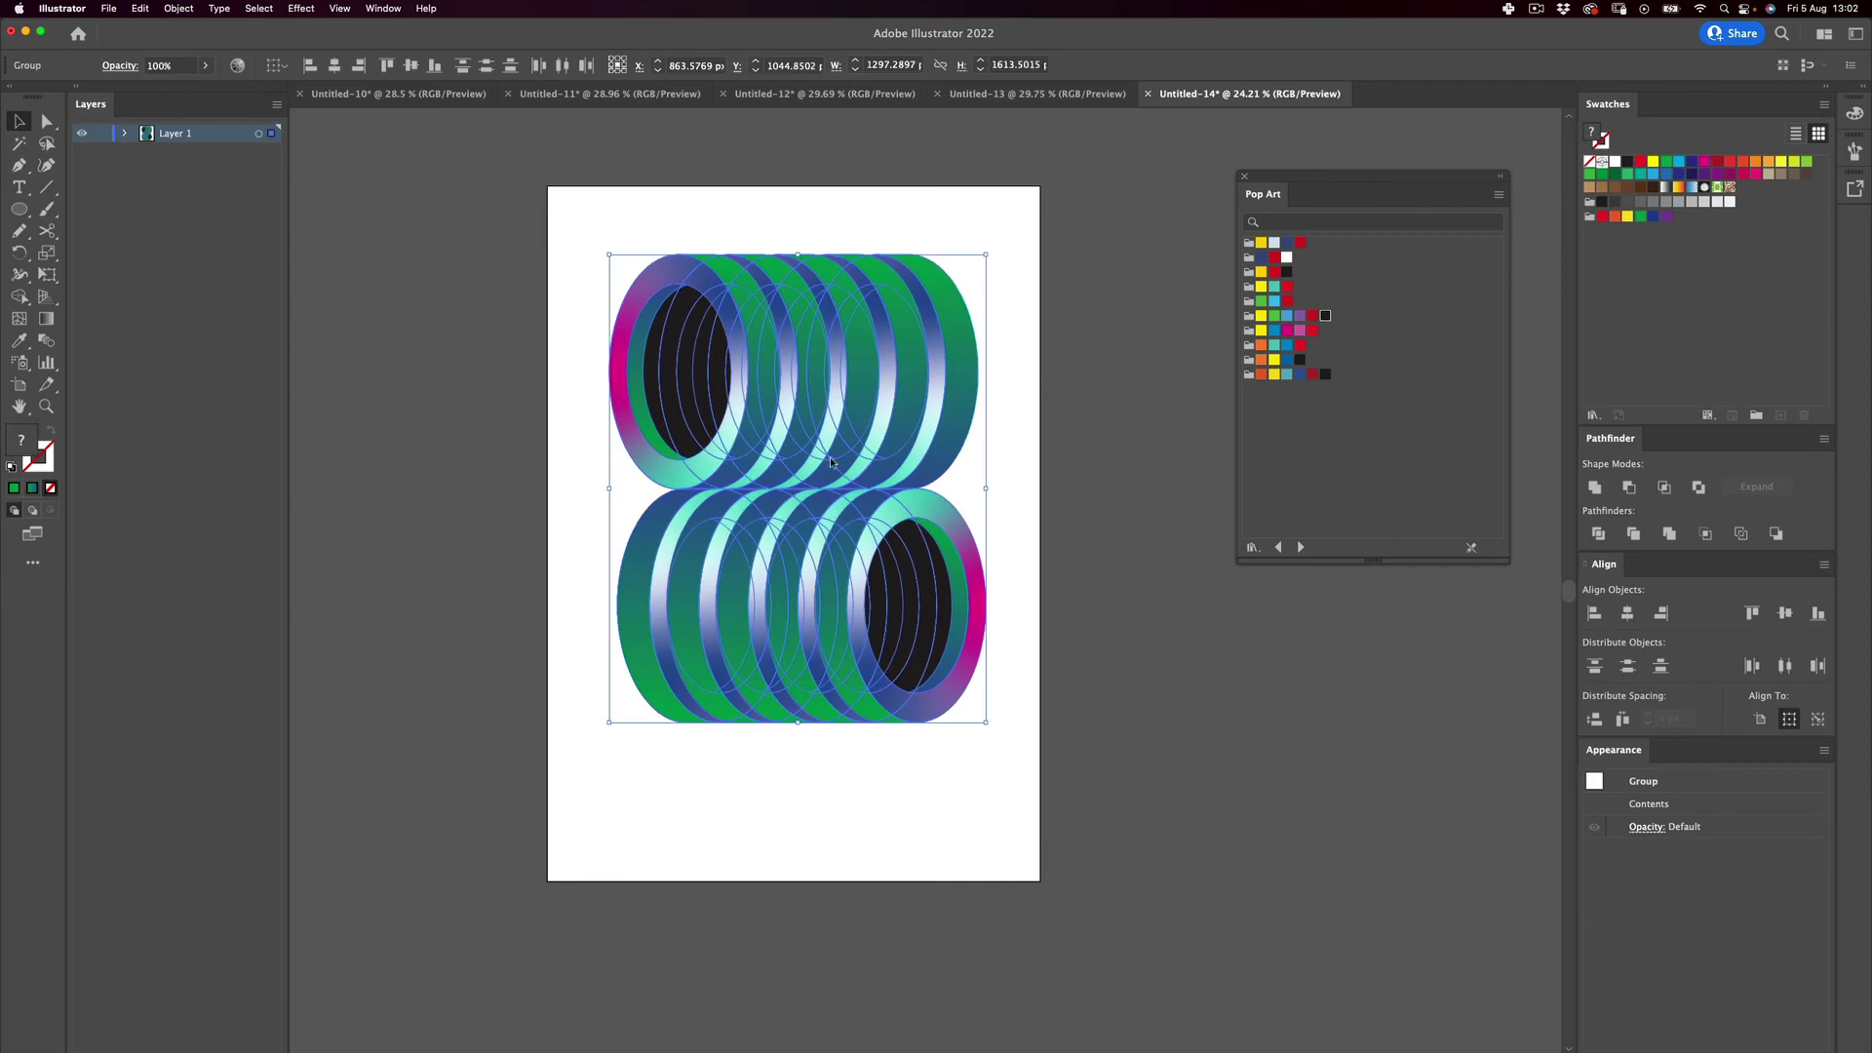
right_click(801, 401)
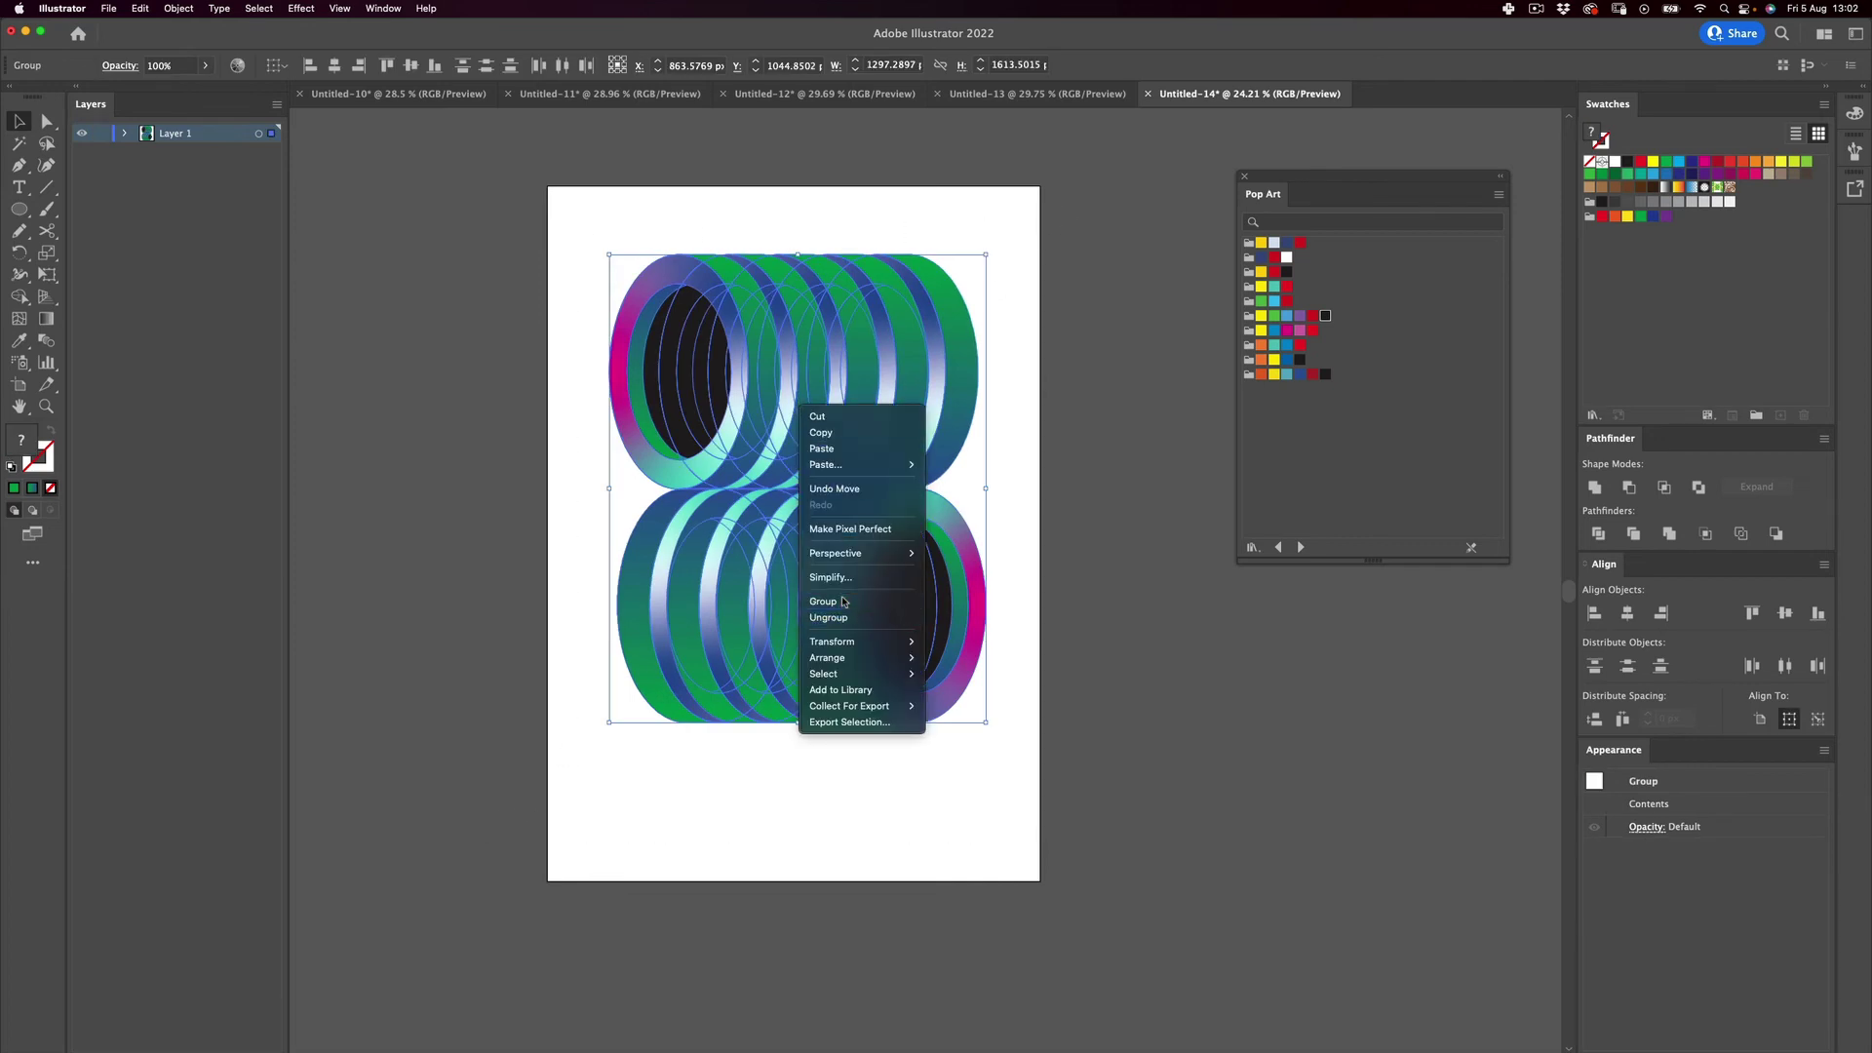
click(1069, 292)
Enlarge the grouped ring stacks proportionally to about 1501 x 1867 px and center them on the artboard.
drag(847, 517, 815, 617)
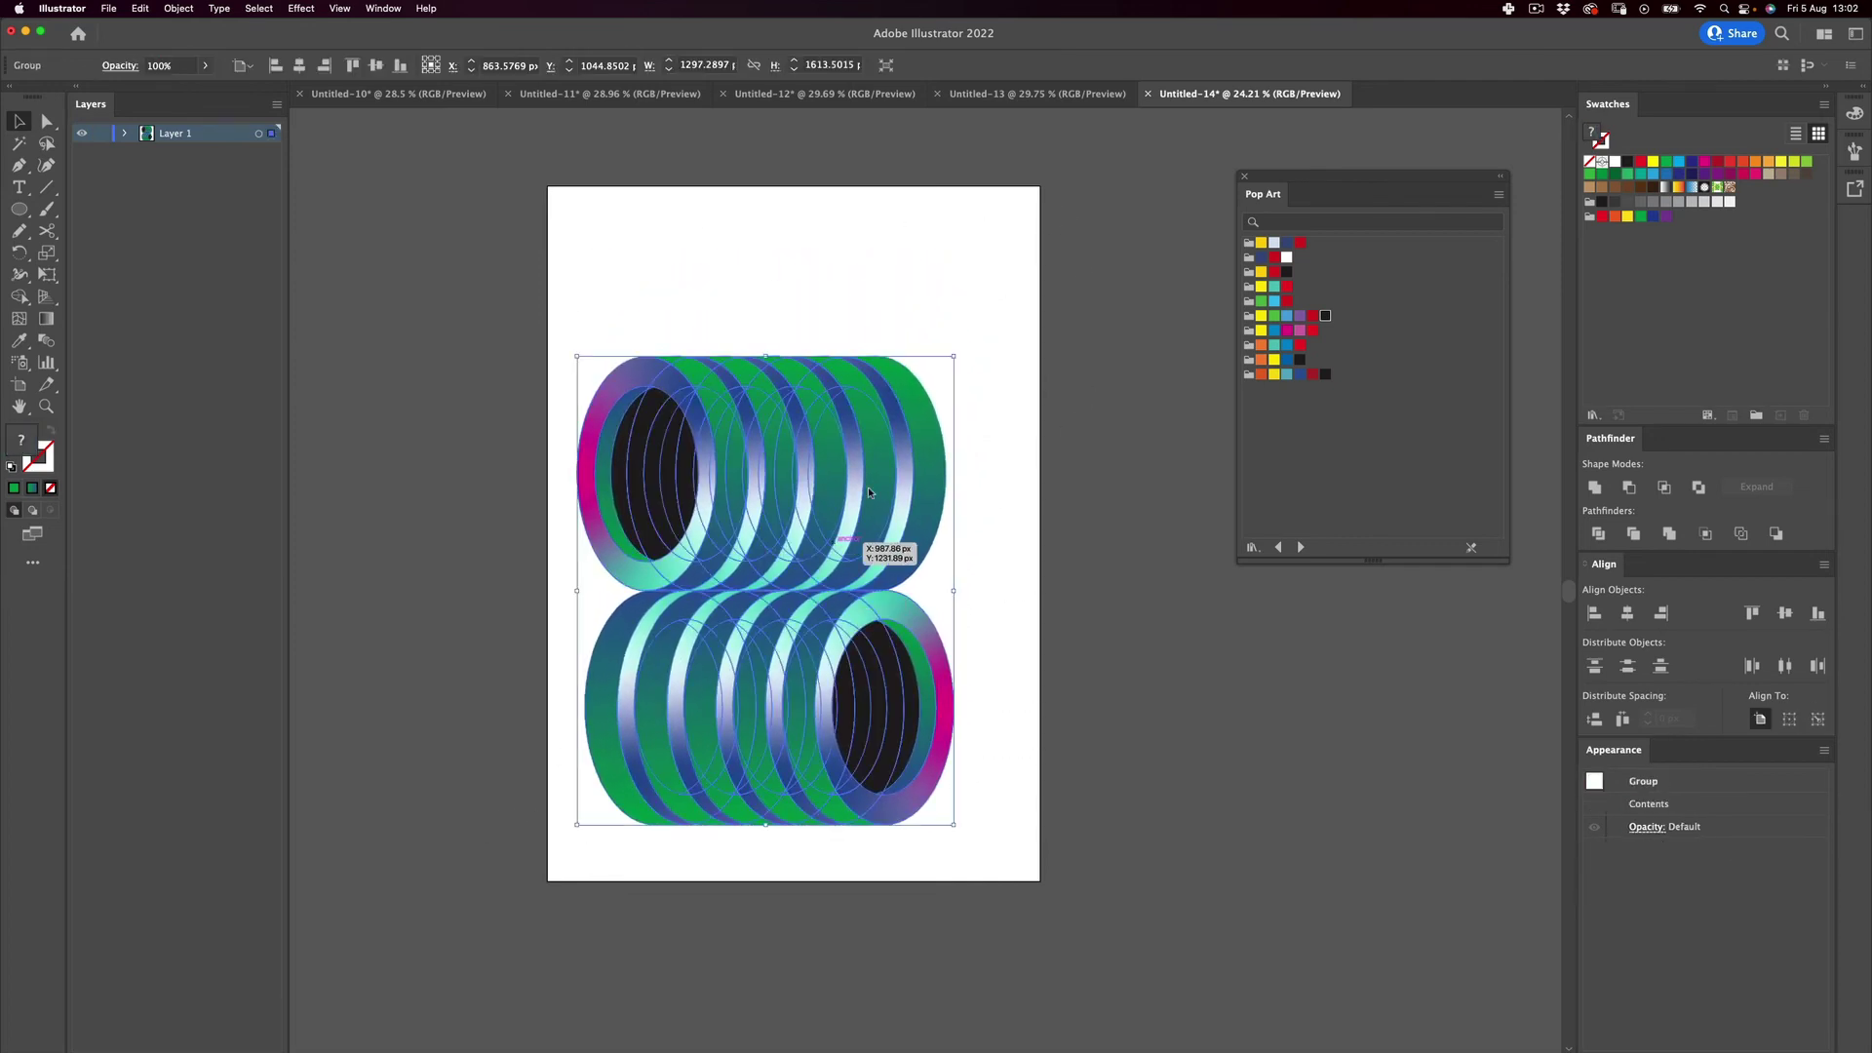
key(e)
drag(956, 356, 1022, 289)
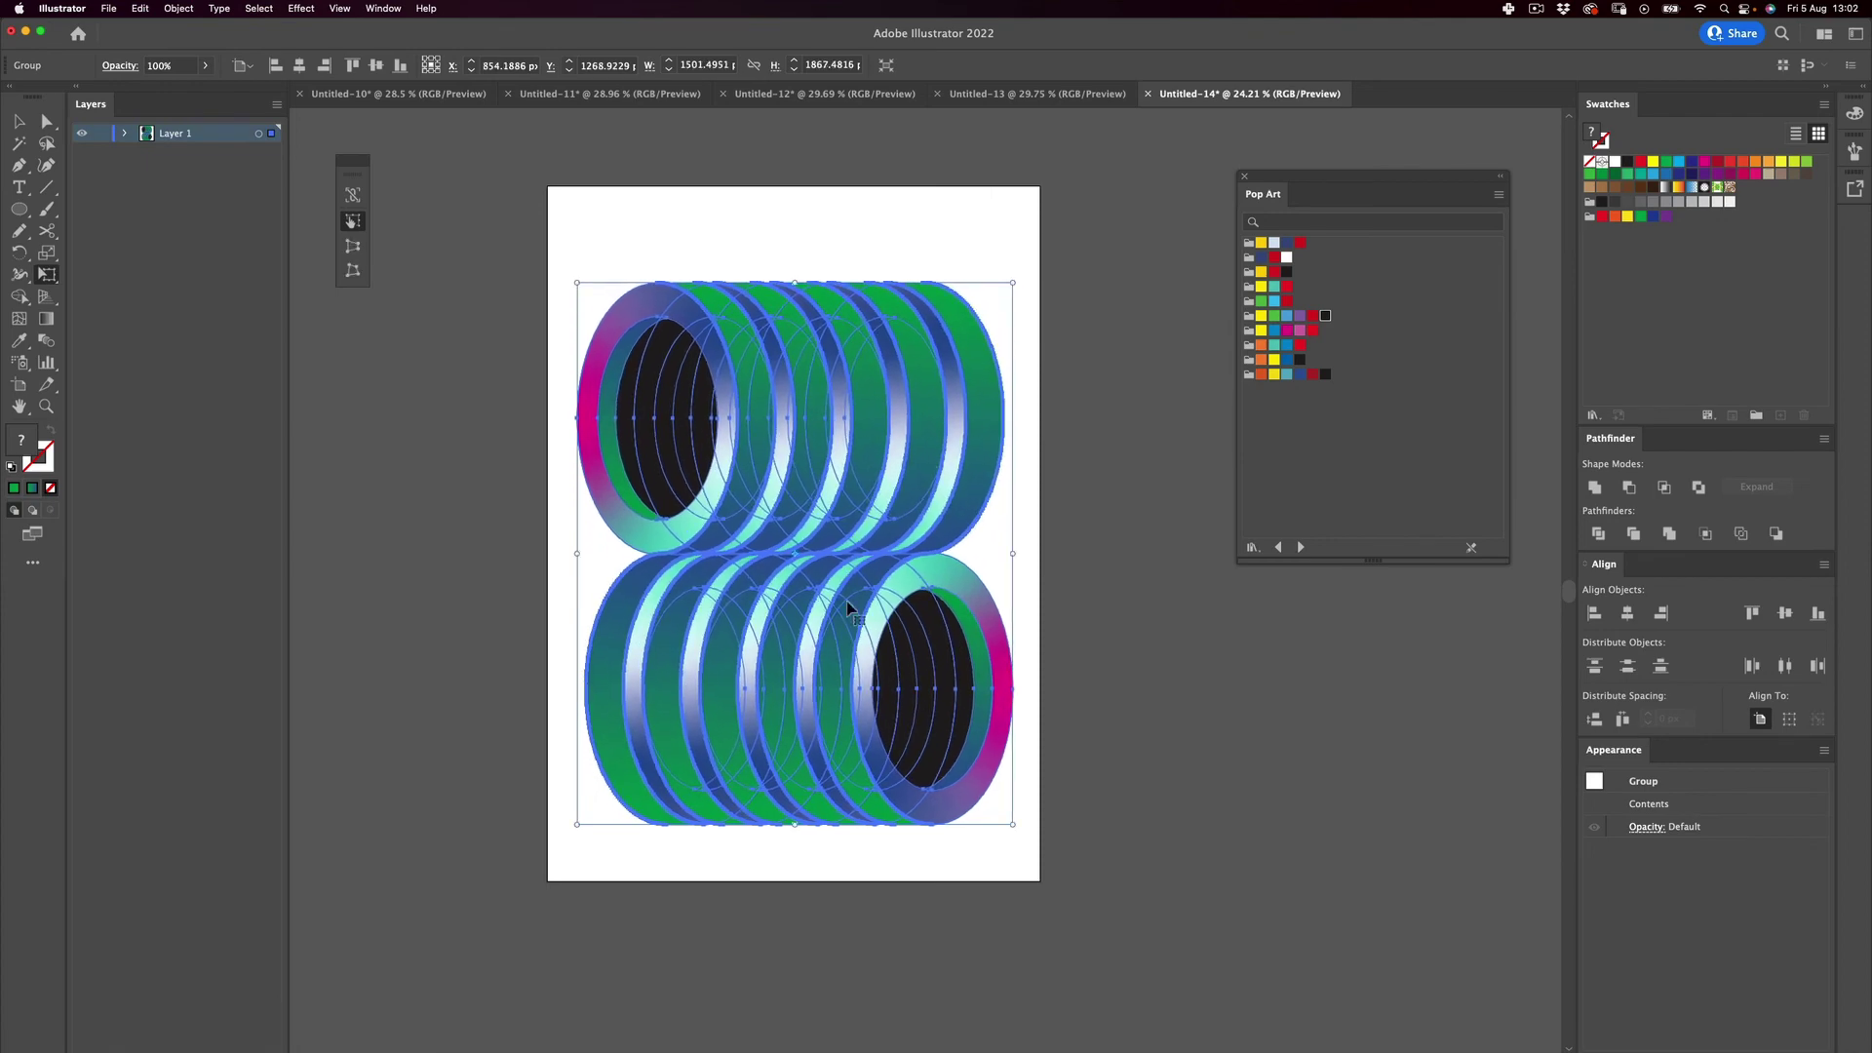
key(v)
drag(849, 610, 848, 589)
click(1129, 585)
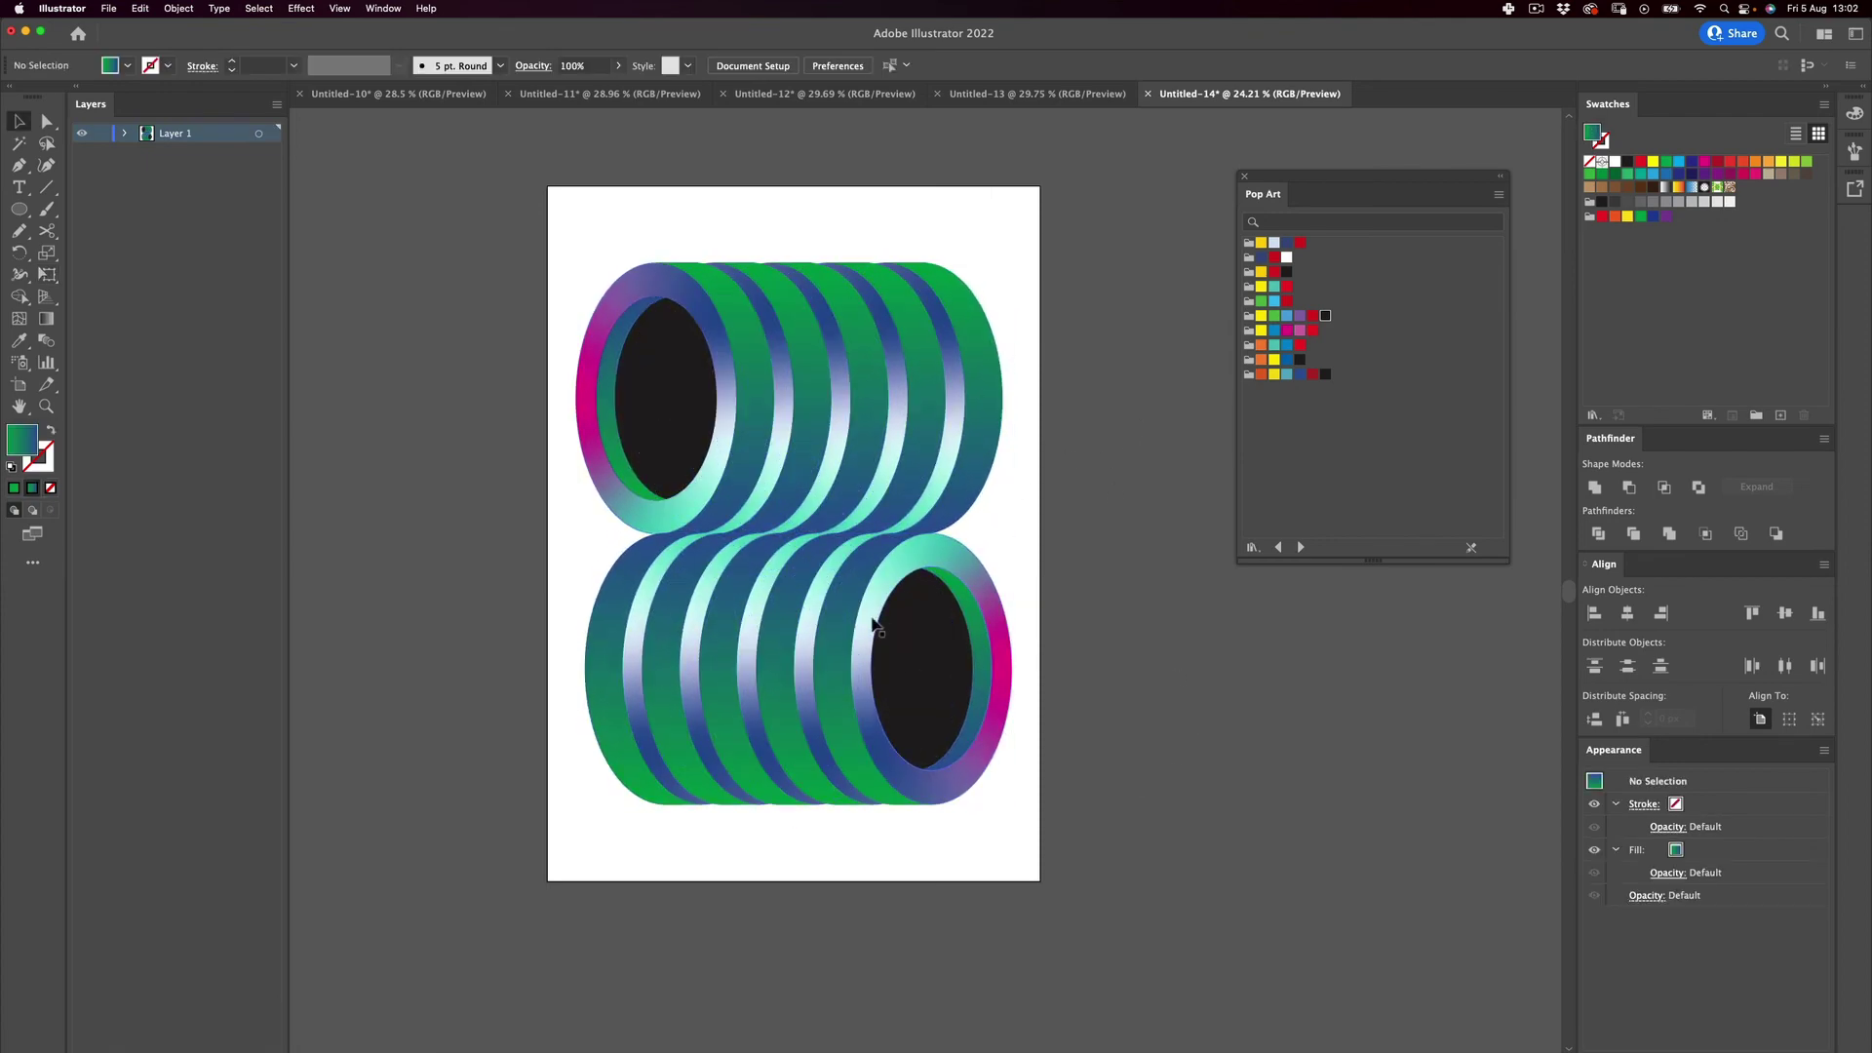
Draw a 1700 x 2400 px rectangle covering the artboard and fill it with the black Pop Art swatch.
drag(19, 209, 51, 208)
drag(548, 186, 1042, 881)
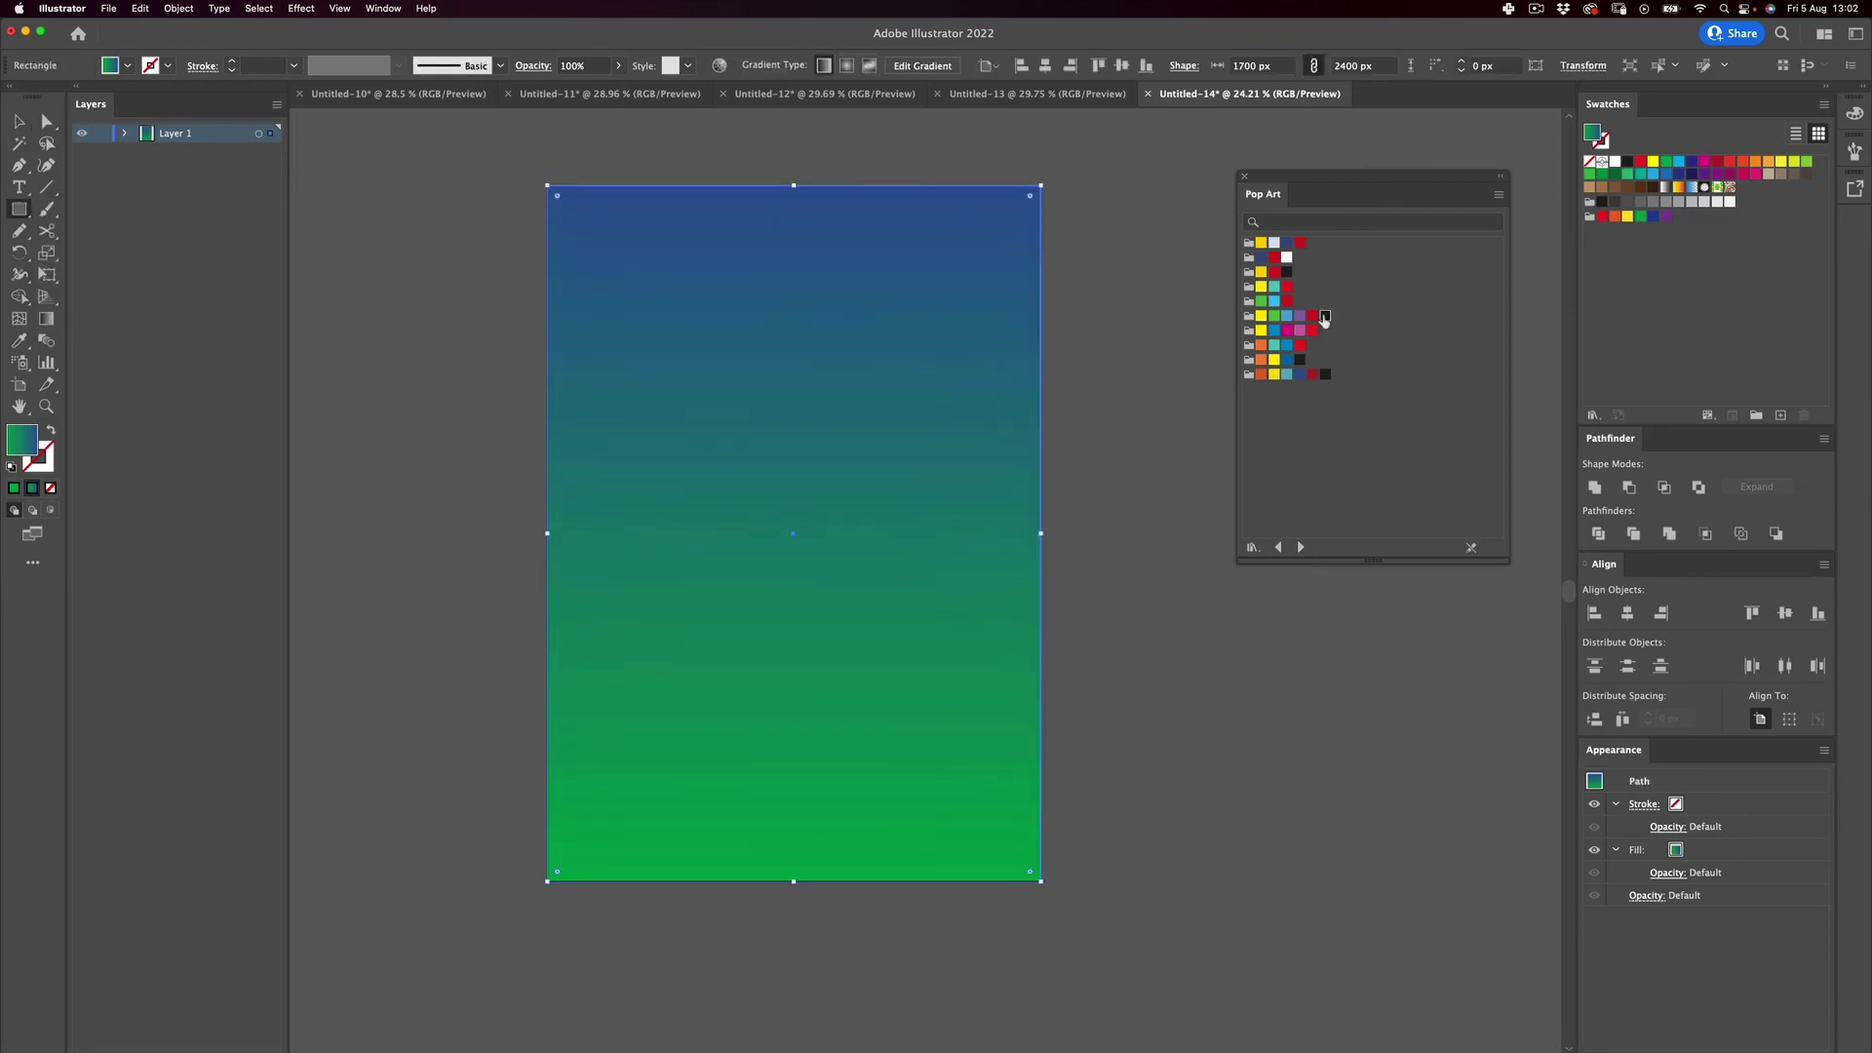
click(1325, 315)
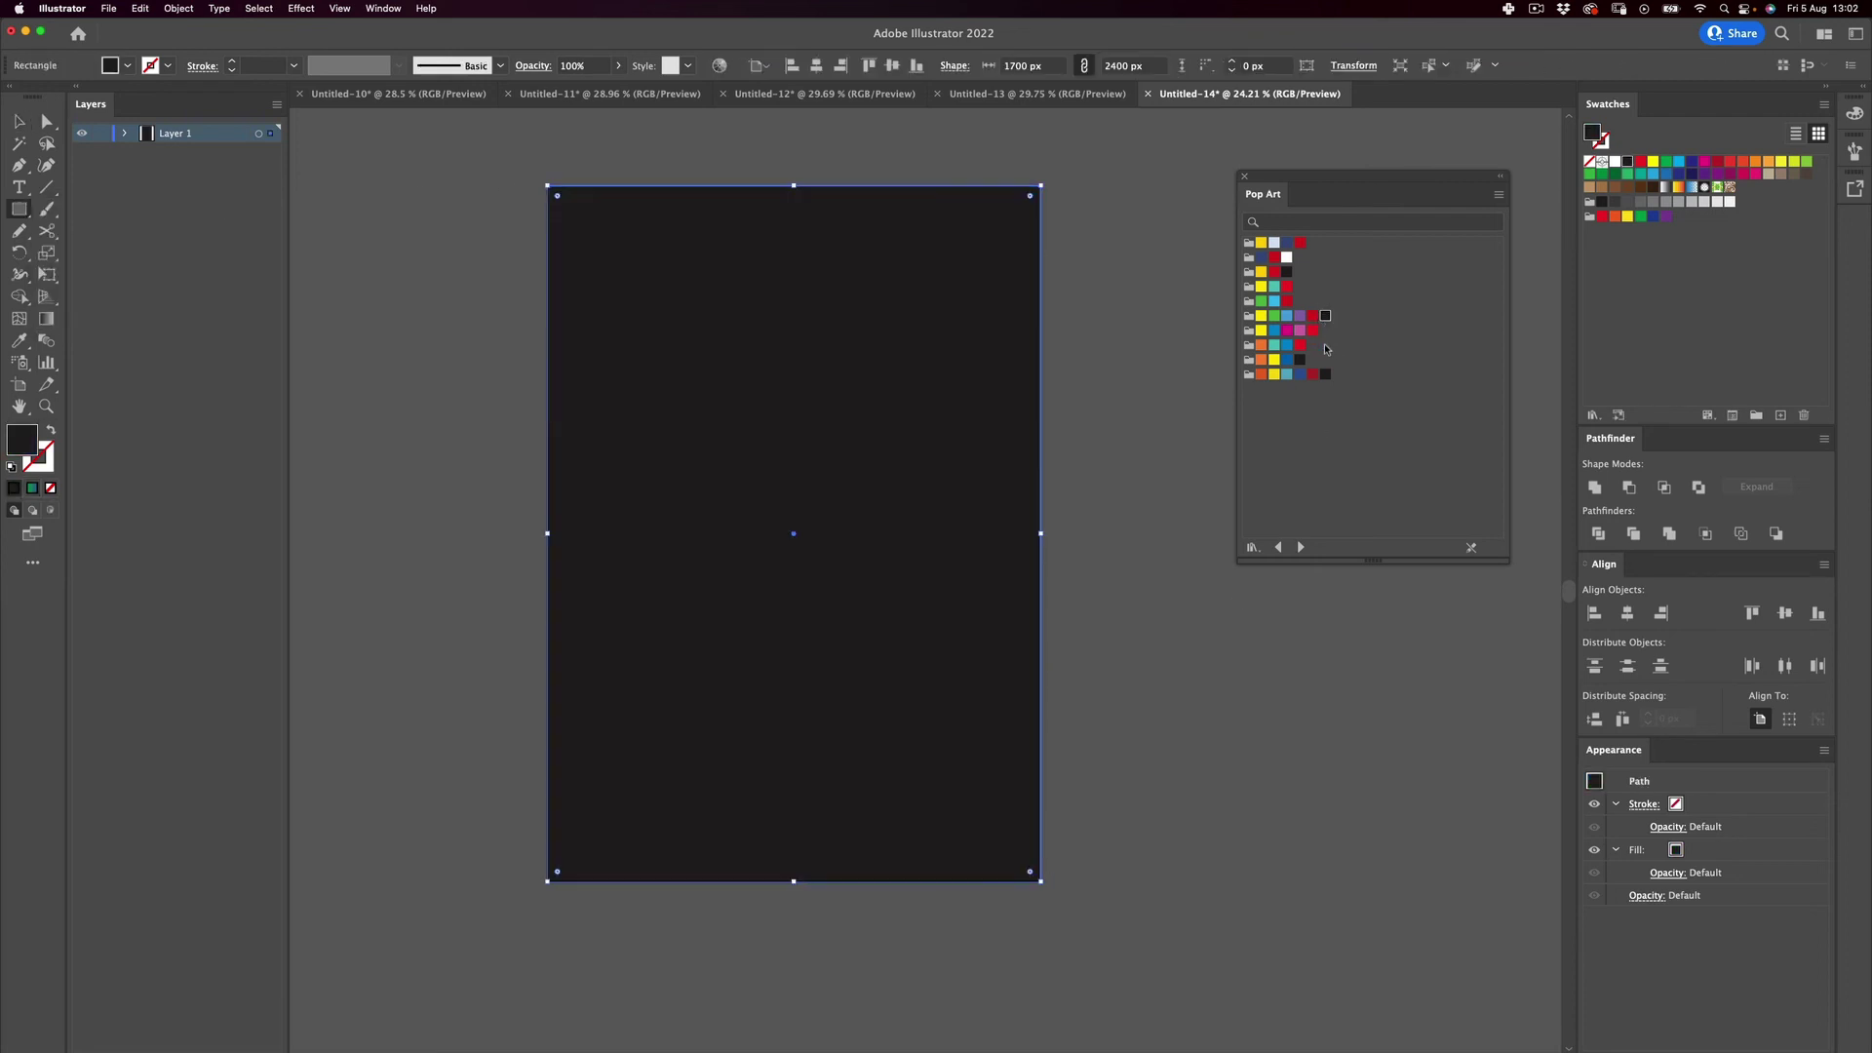
Send the black rectangle to the back, behind the ring stacks, and deselect it.
right_click(729, 333)
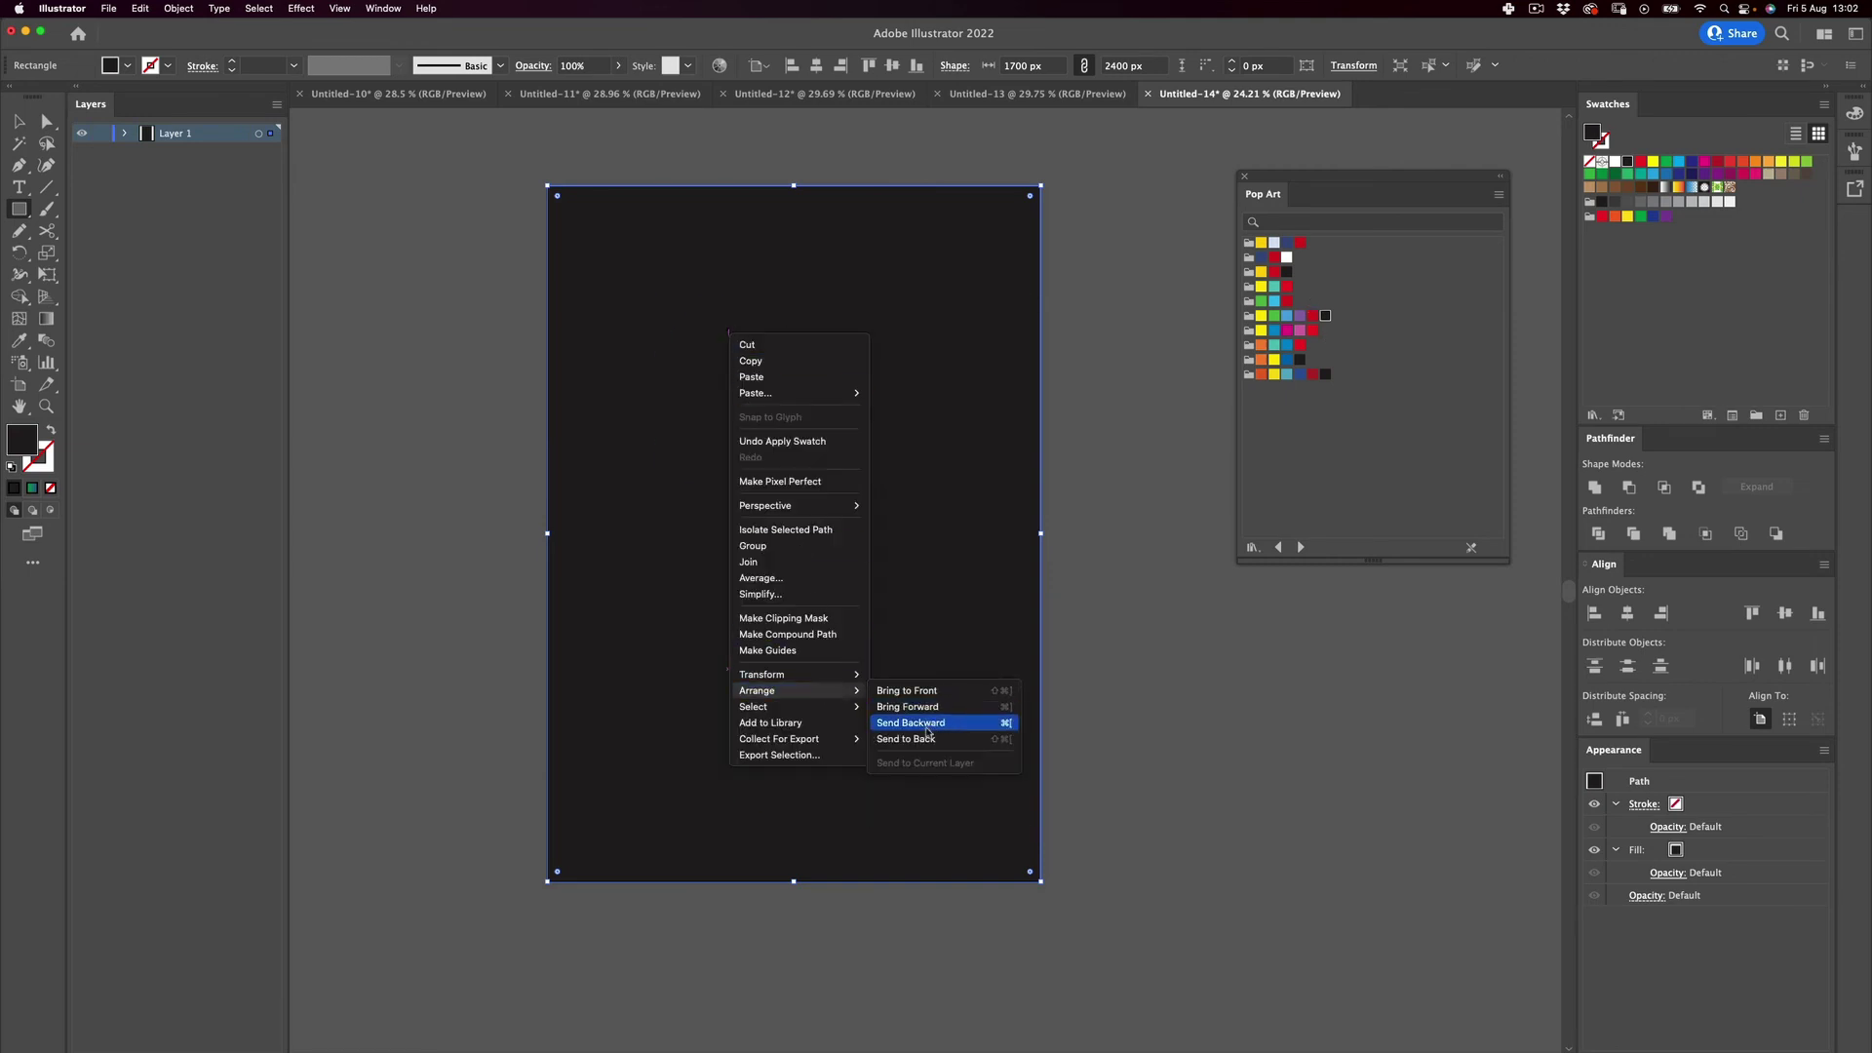
click(926, 738)
key(v)
key(super+shift+a)
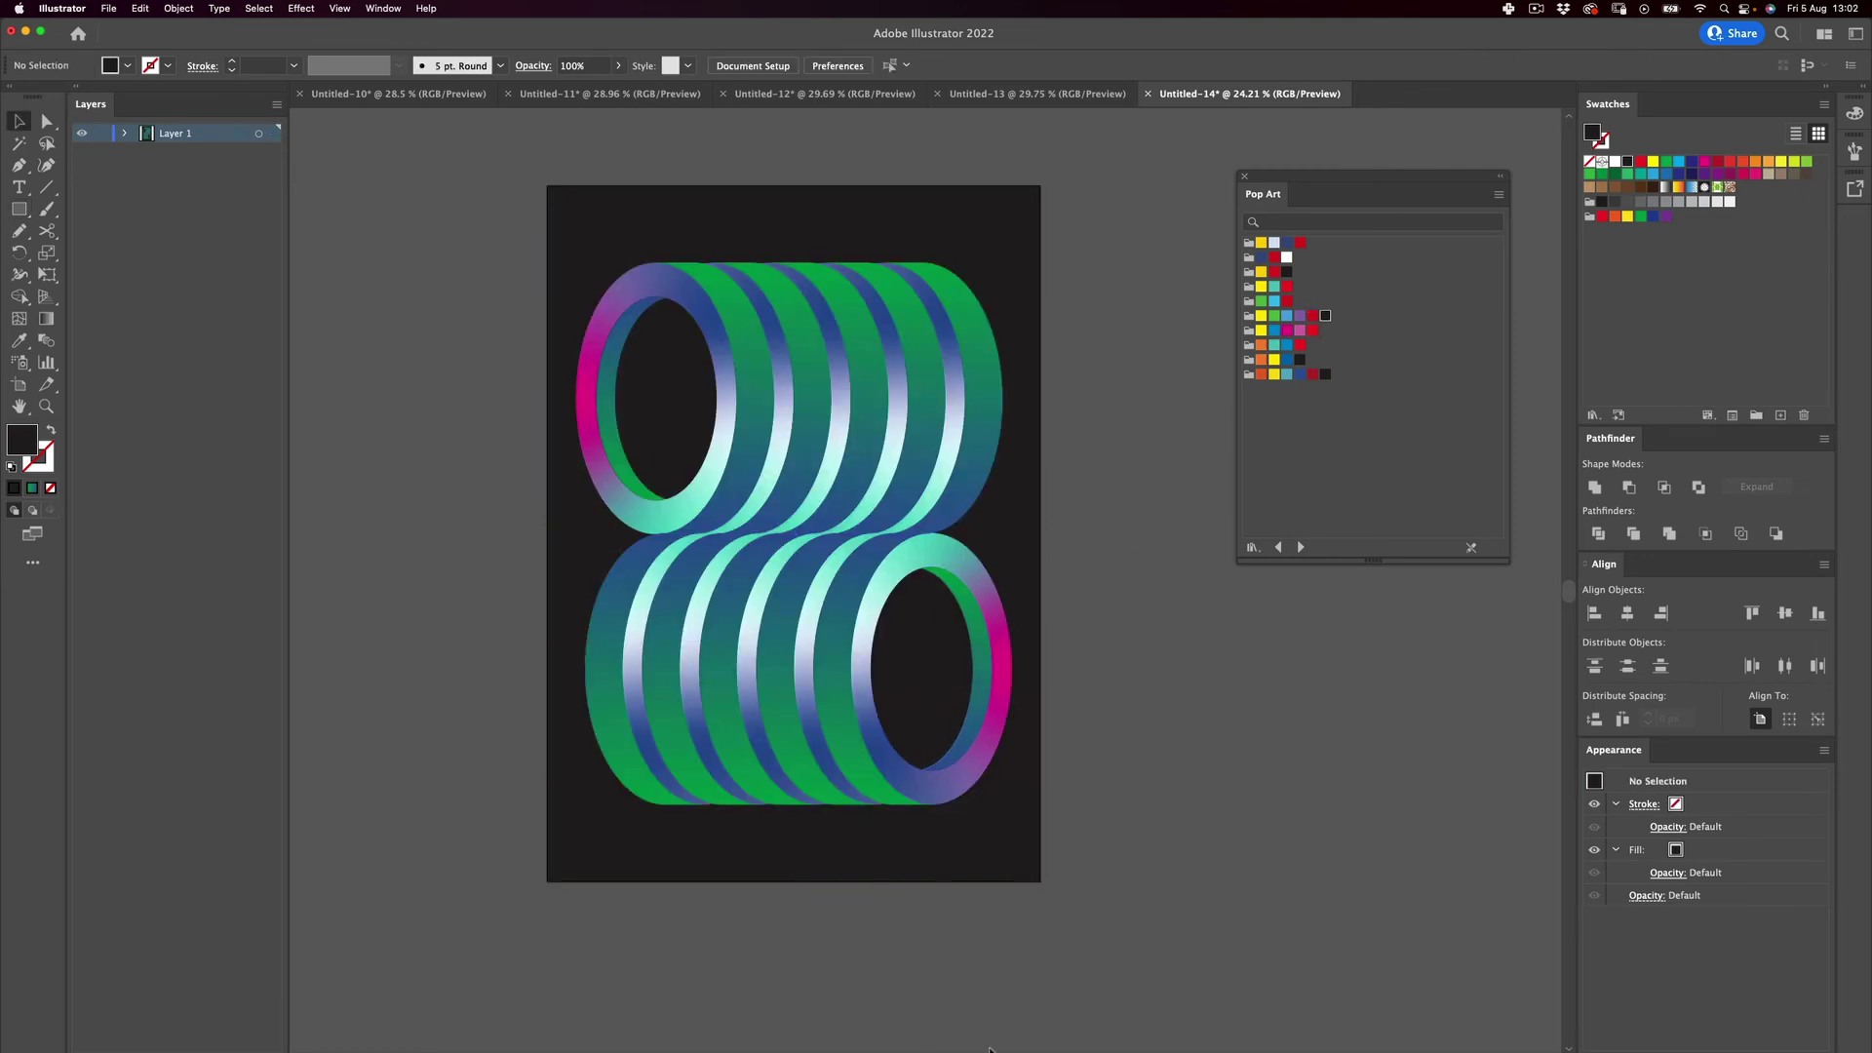
Scale the grouped ring stacks down slightly about their center to leave a wider margin around them.
scroll(1019, 560, down, 3)
scroll(1019, 561, up, 3)
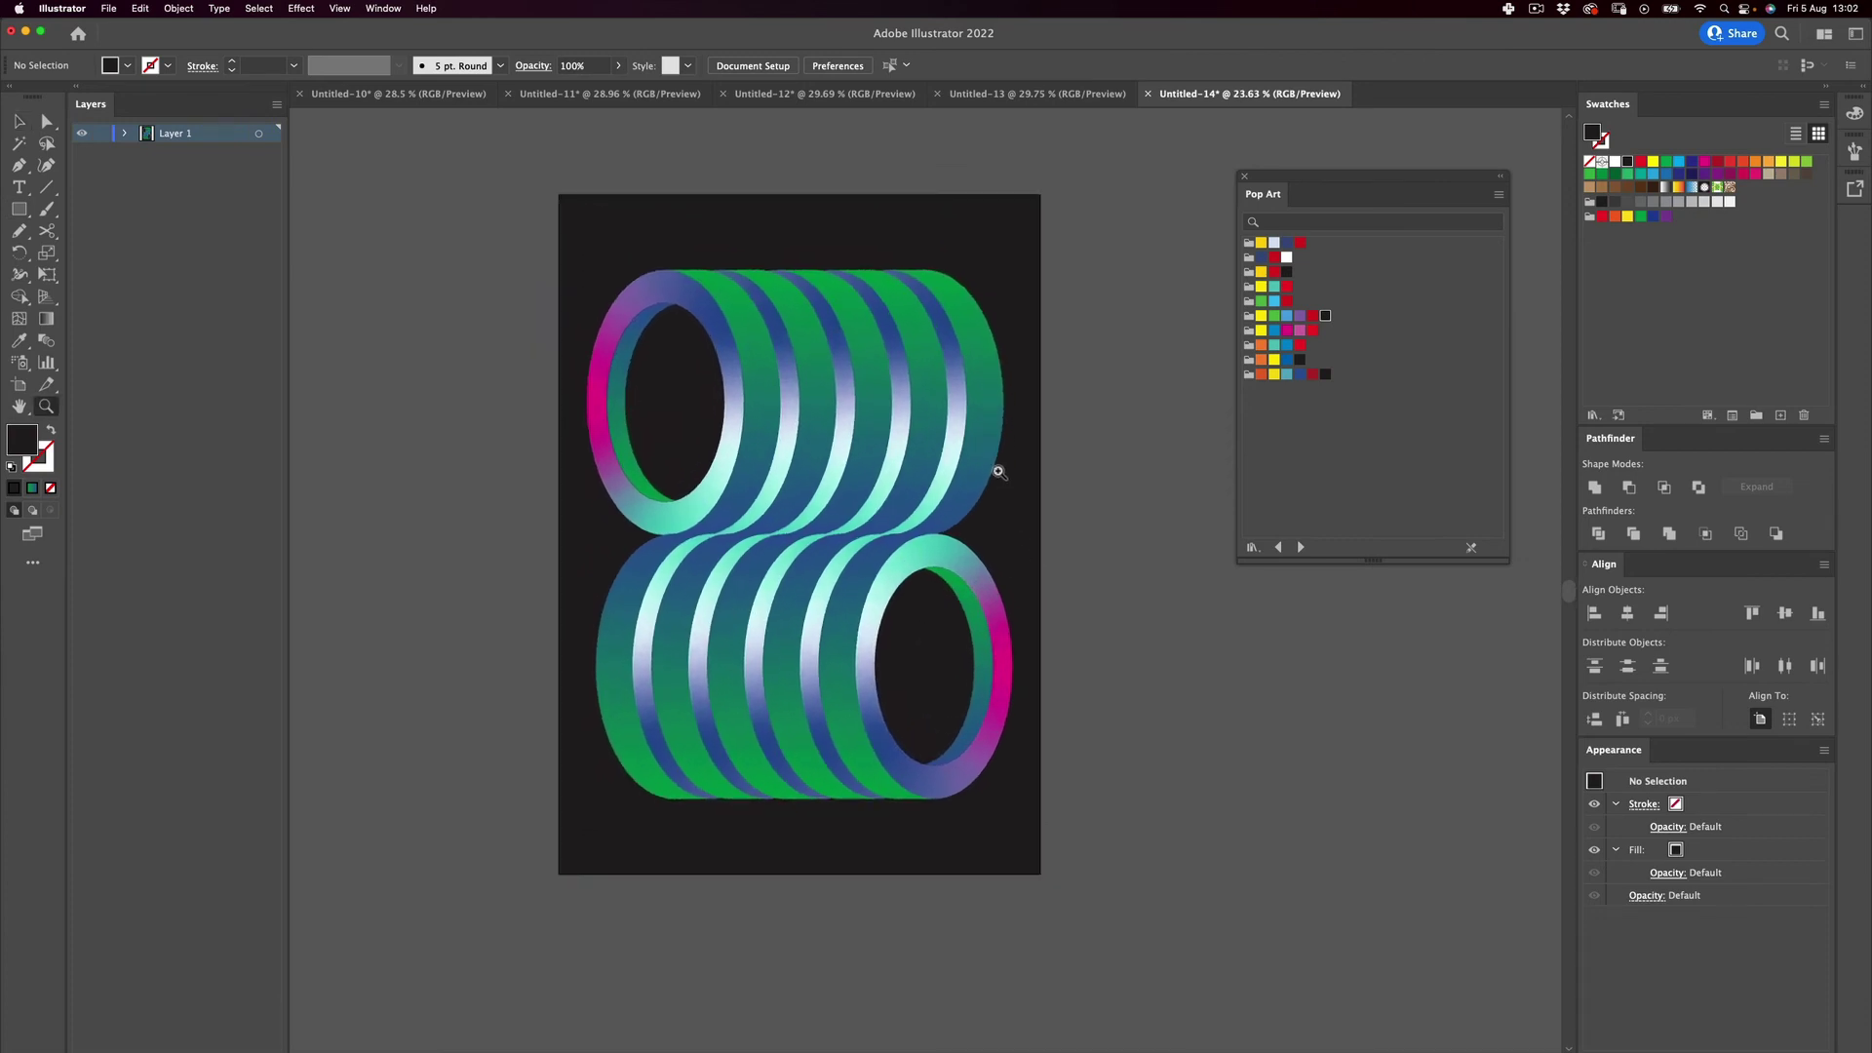
click(724, 786)
click(985, 283)
key(e)
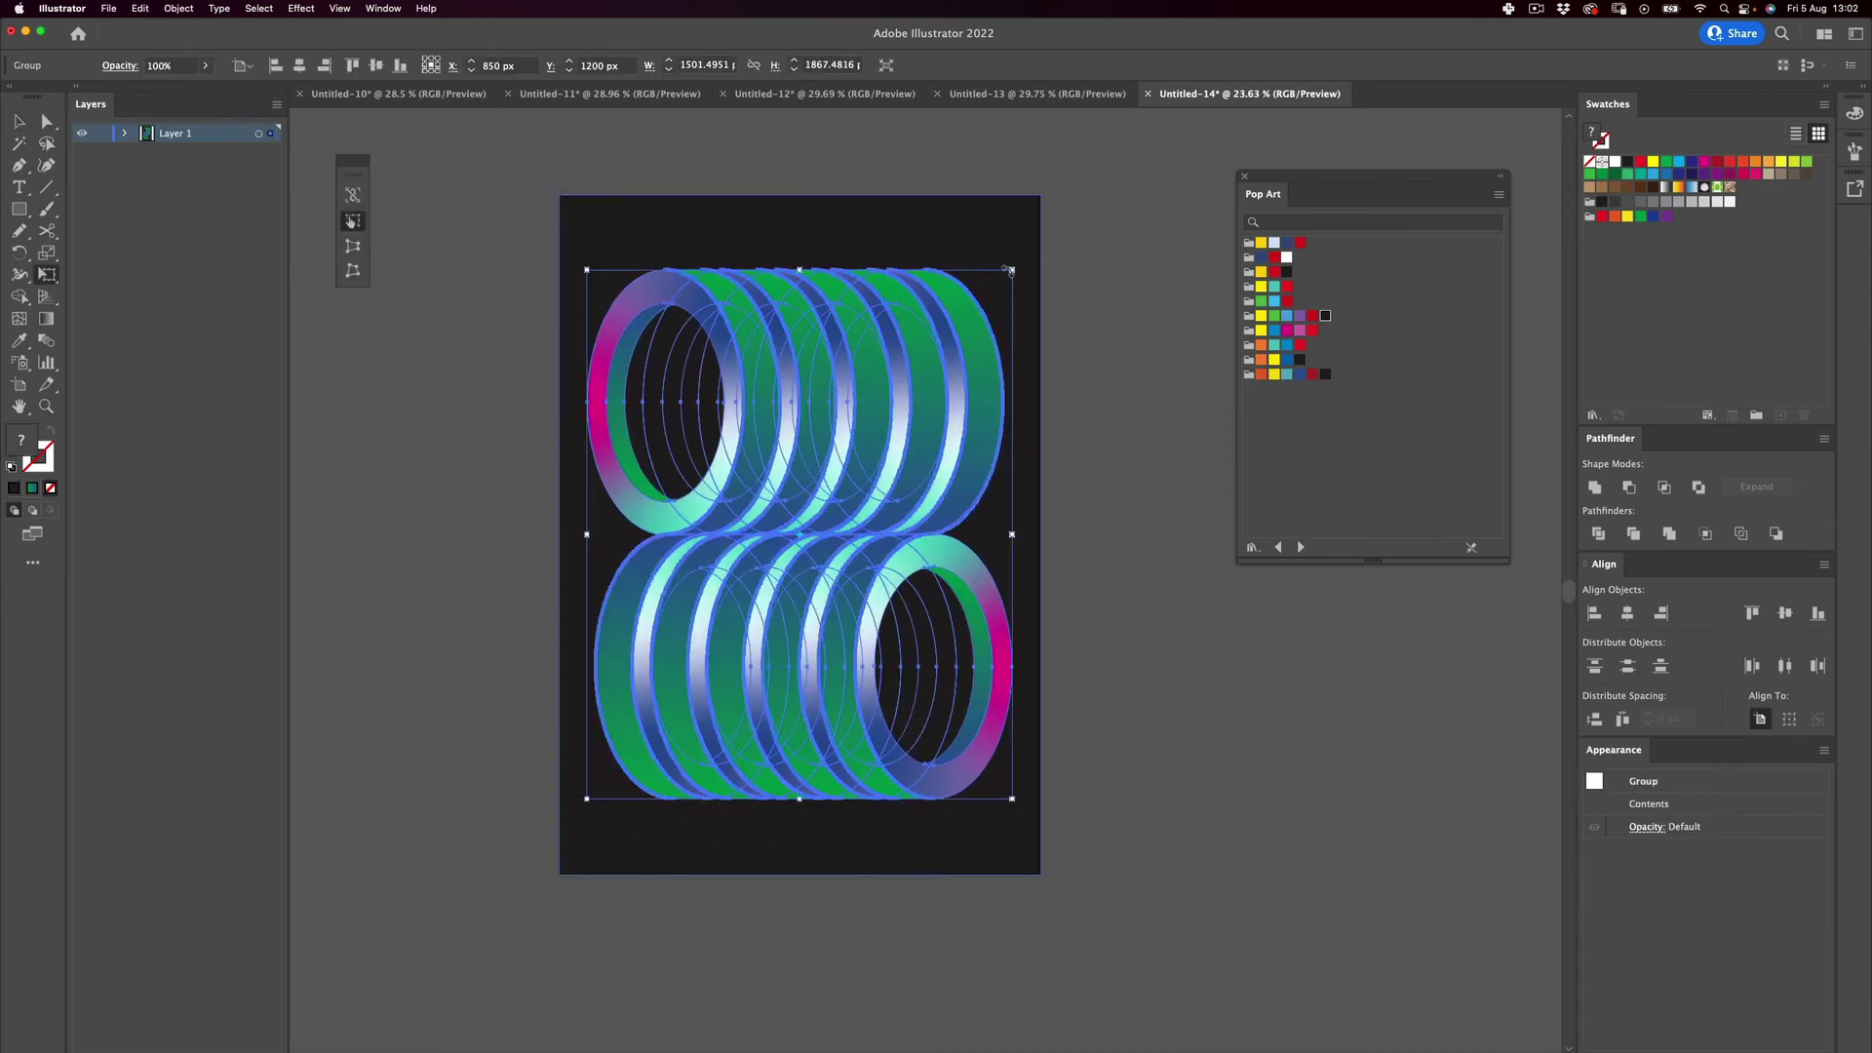
key(v)
click(1115, 185)
Duplicate the black background rectangle in place and bring the copy to the front.
click(965, 243)
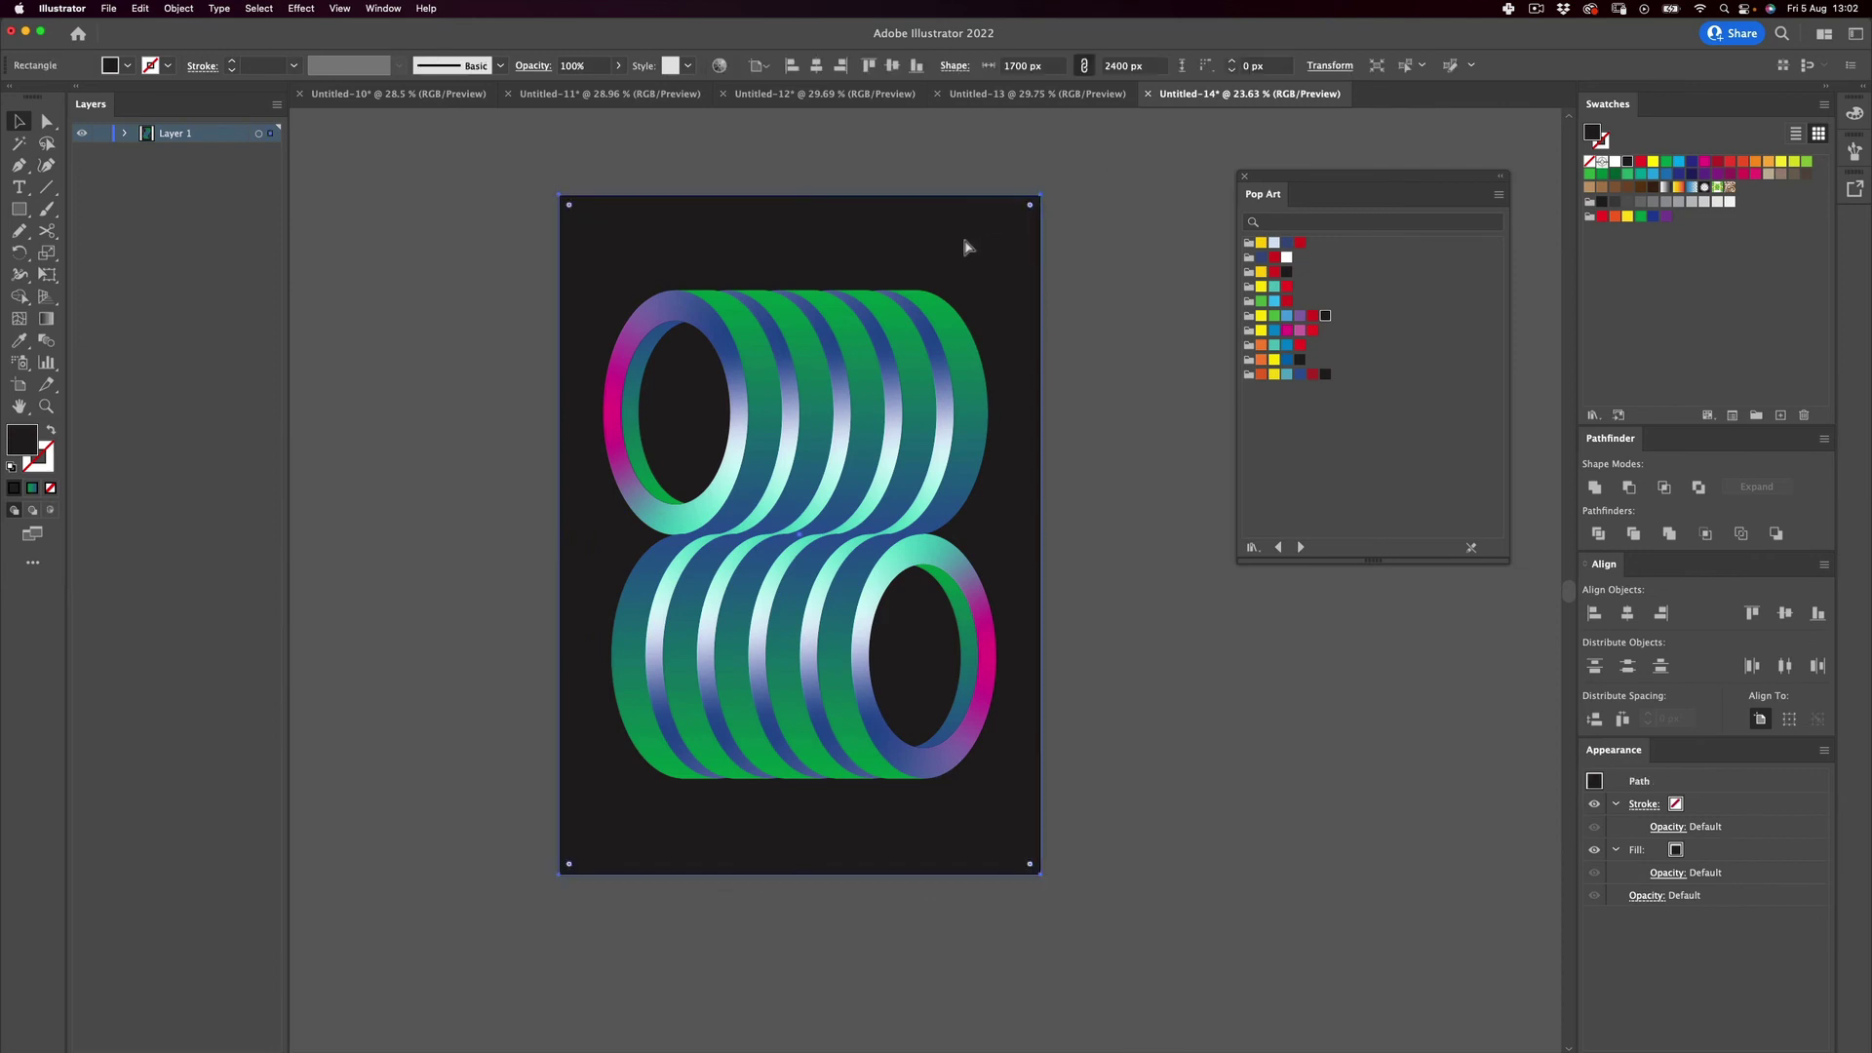
right_click(939, 230)
mouse_move(1014, 597)
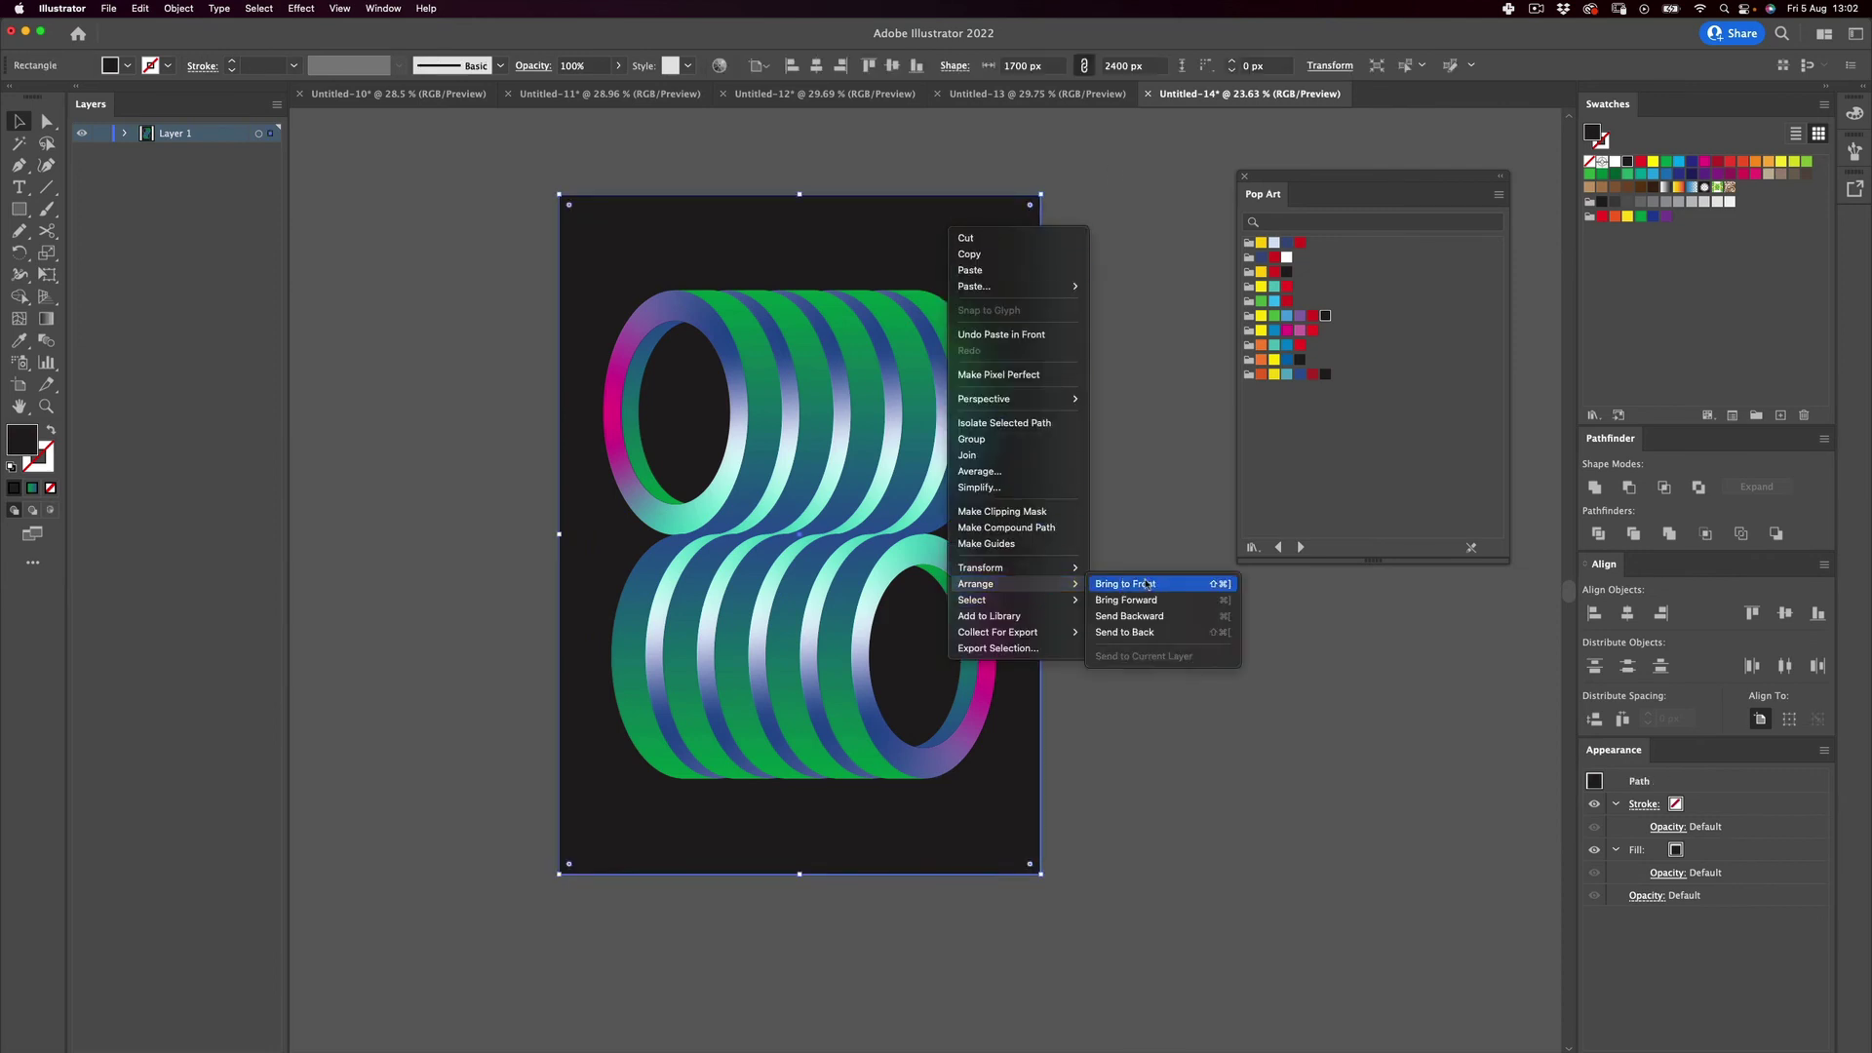
click(1148, 585)
Apply a Grain texture effect to the front rectangle with reduced intensity, contrast 50 and the Stippled grain type.
click(302, 8)
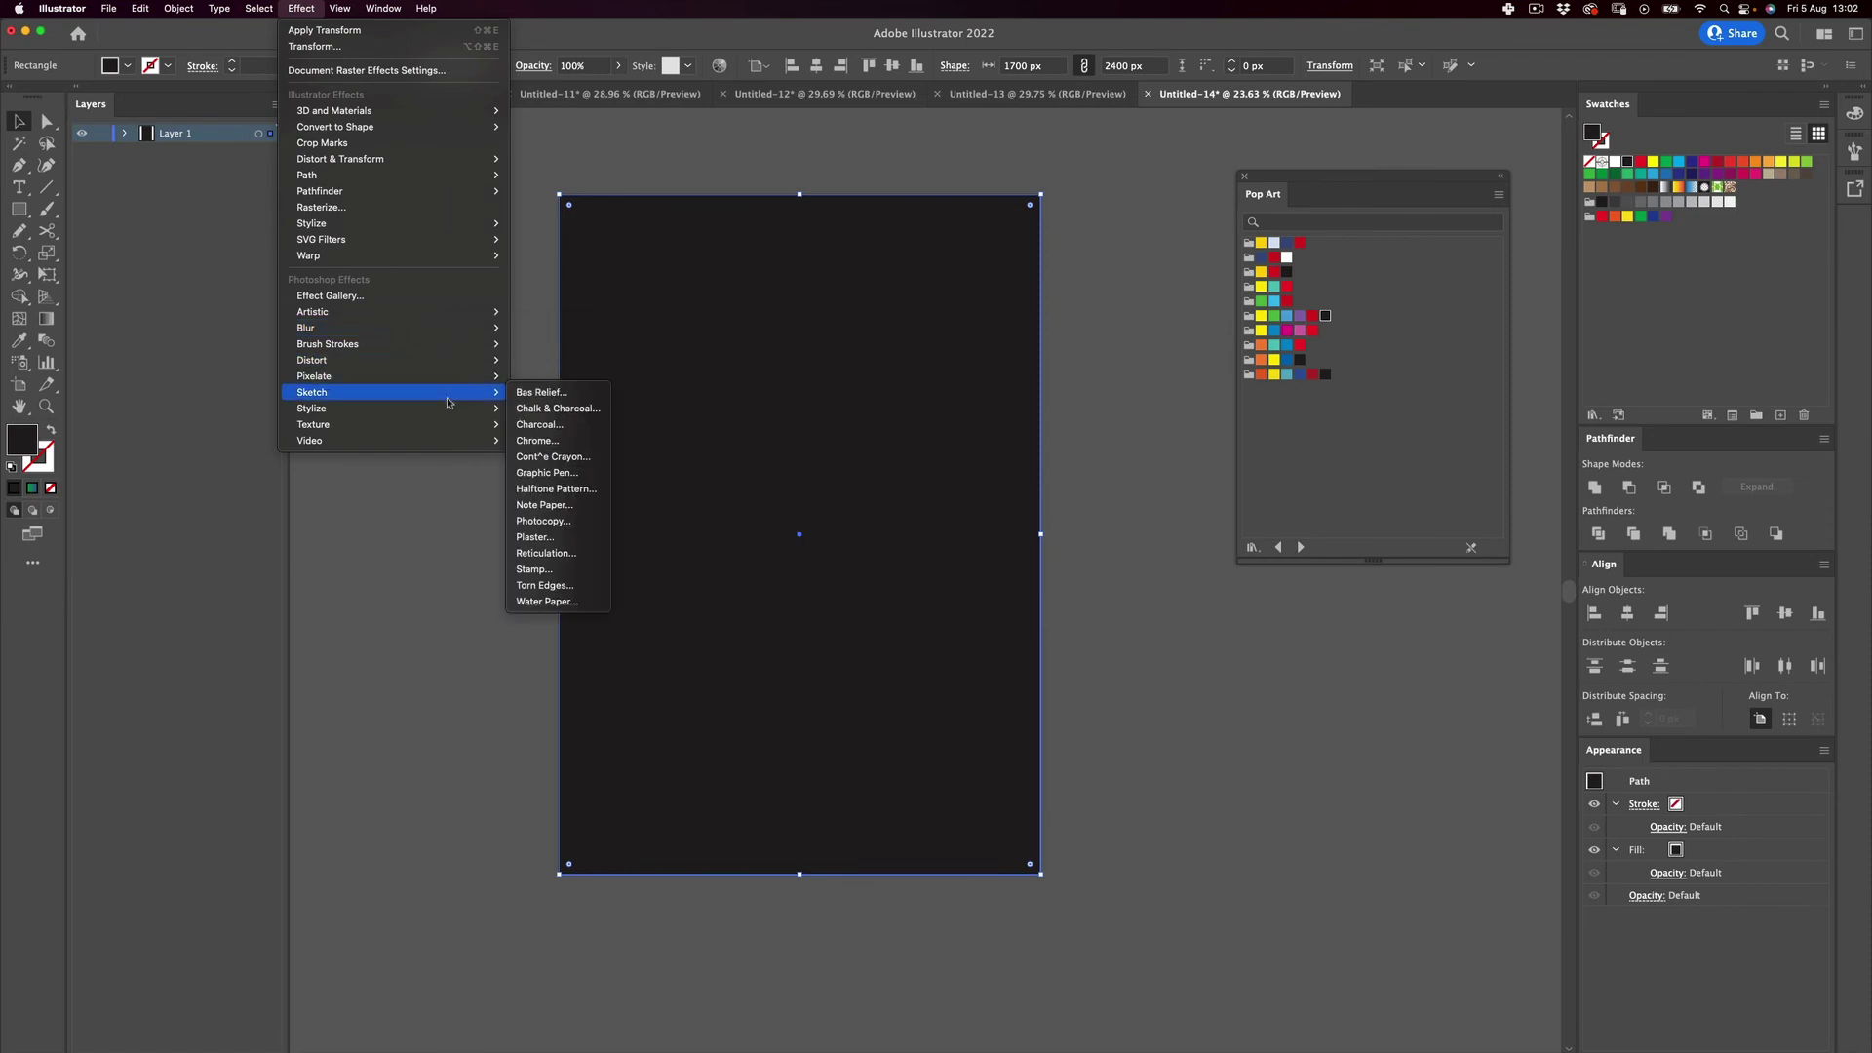
mouse_move(462, 427)
click(532, 440)
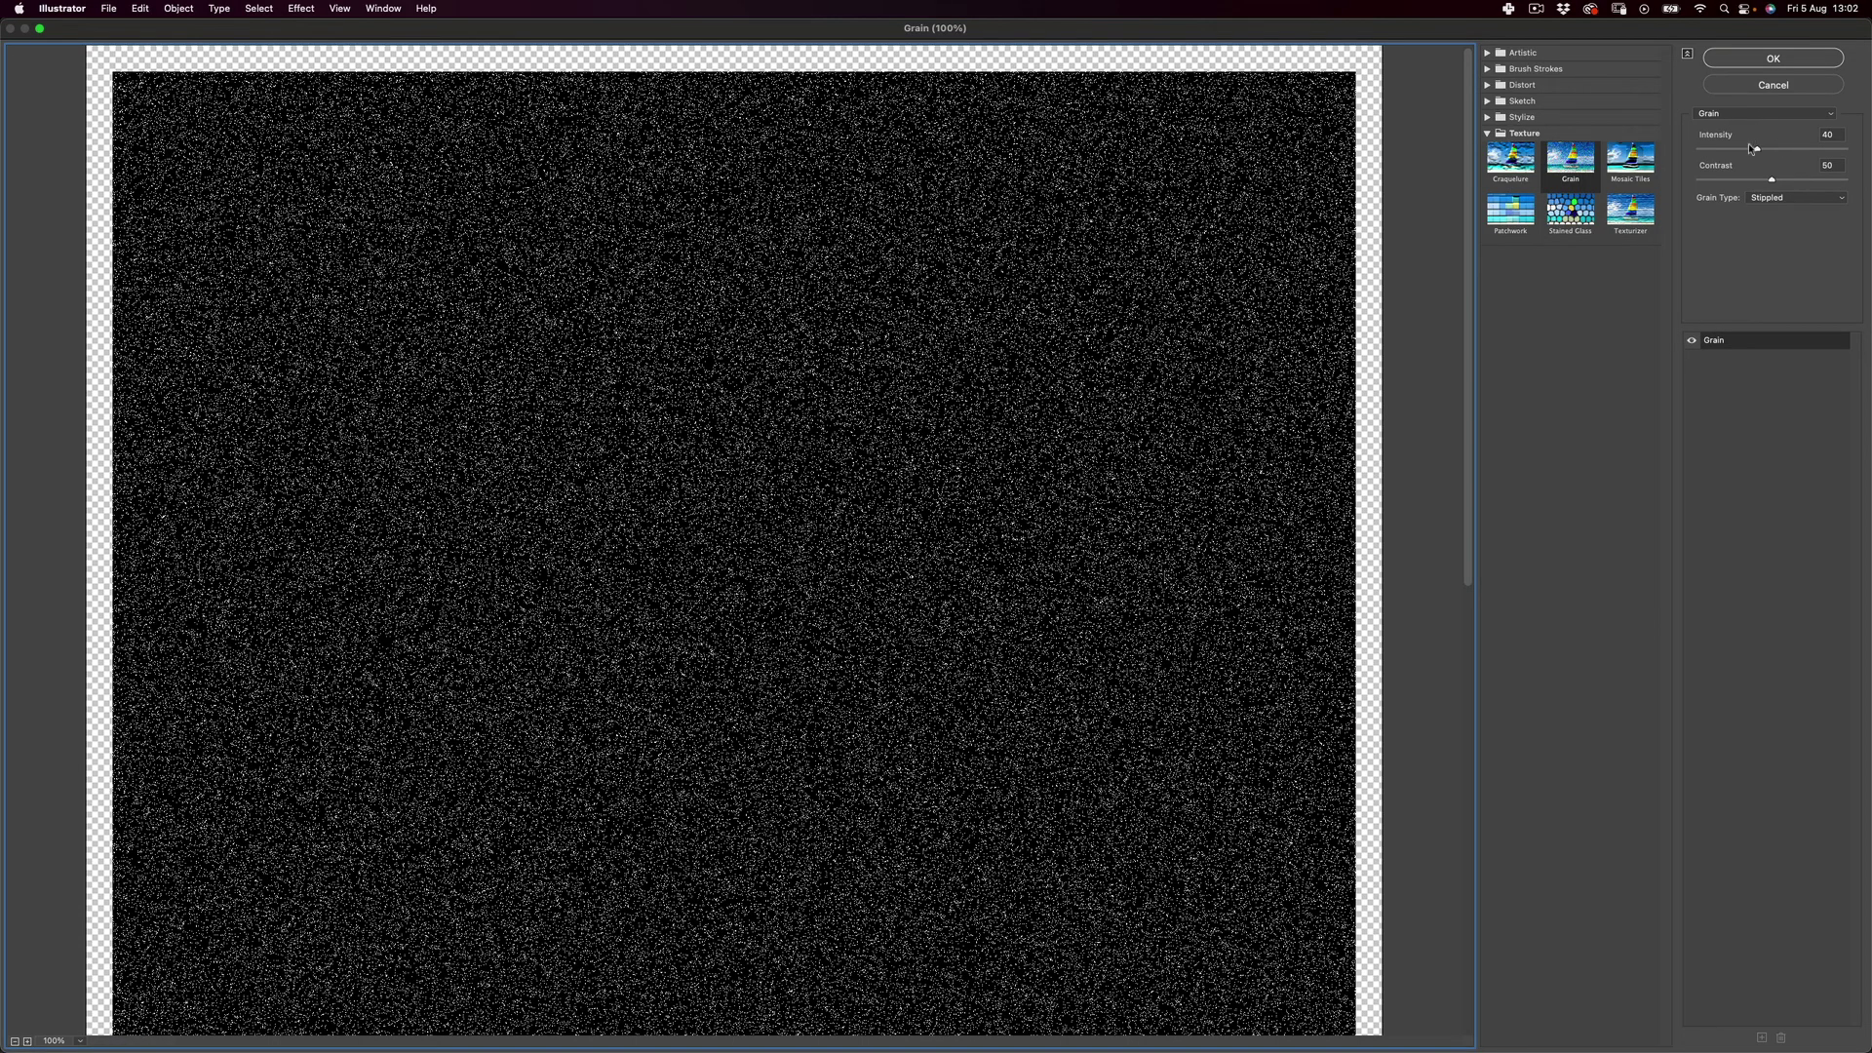
drag(1756, 149, 1714, 159)
click(1773, 58)
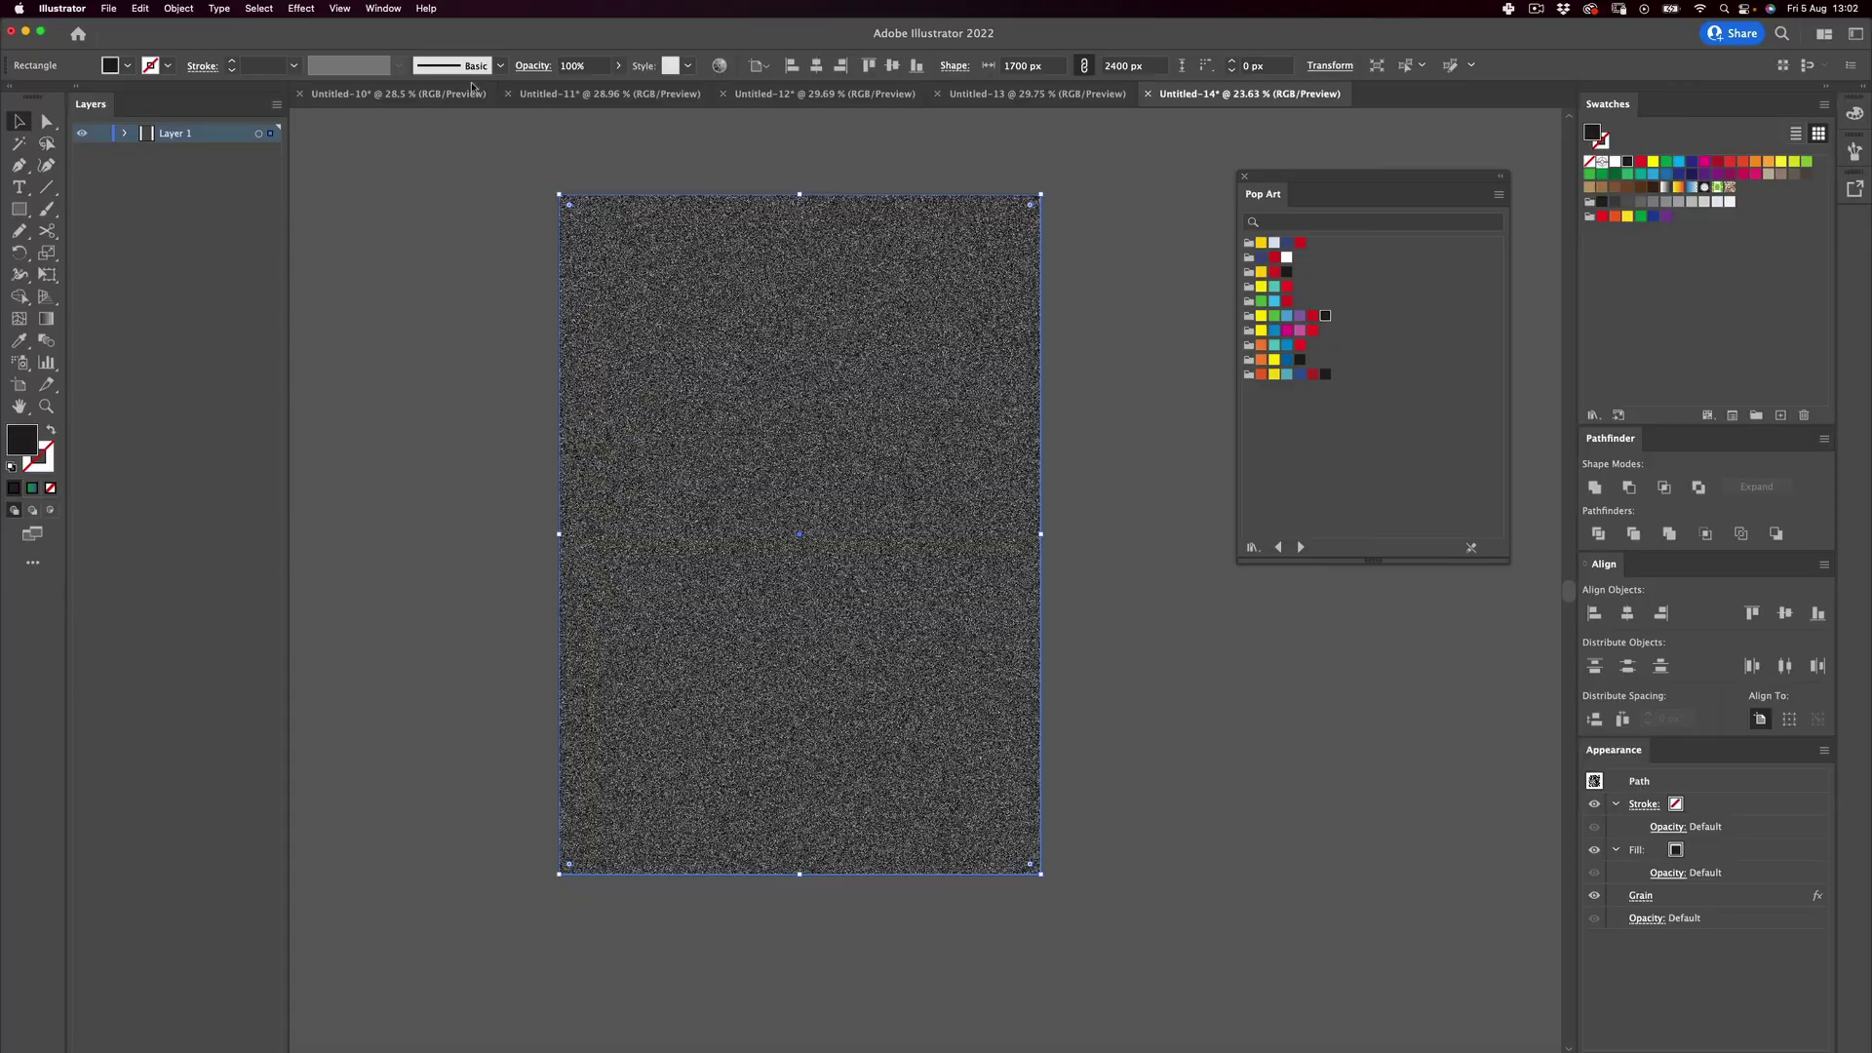
Set the grain rectangle's blending mode to Screen and its opacity to 10%, and deselect it.
click(534, 65)
click(389, 97)
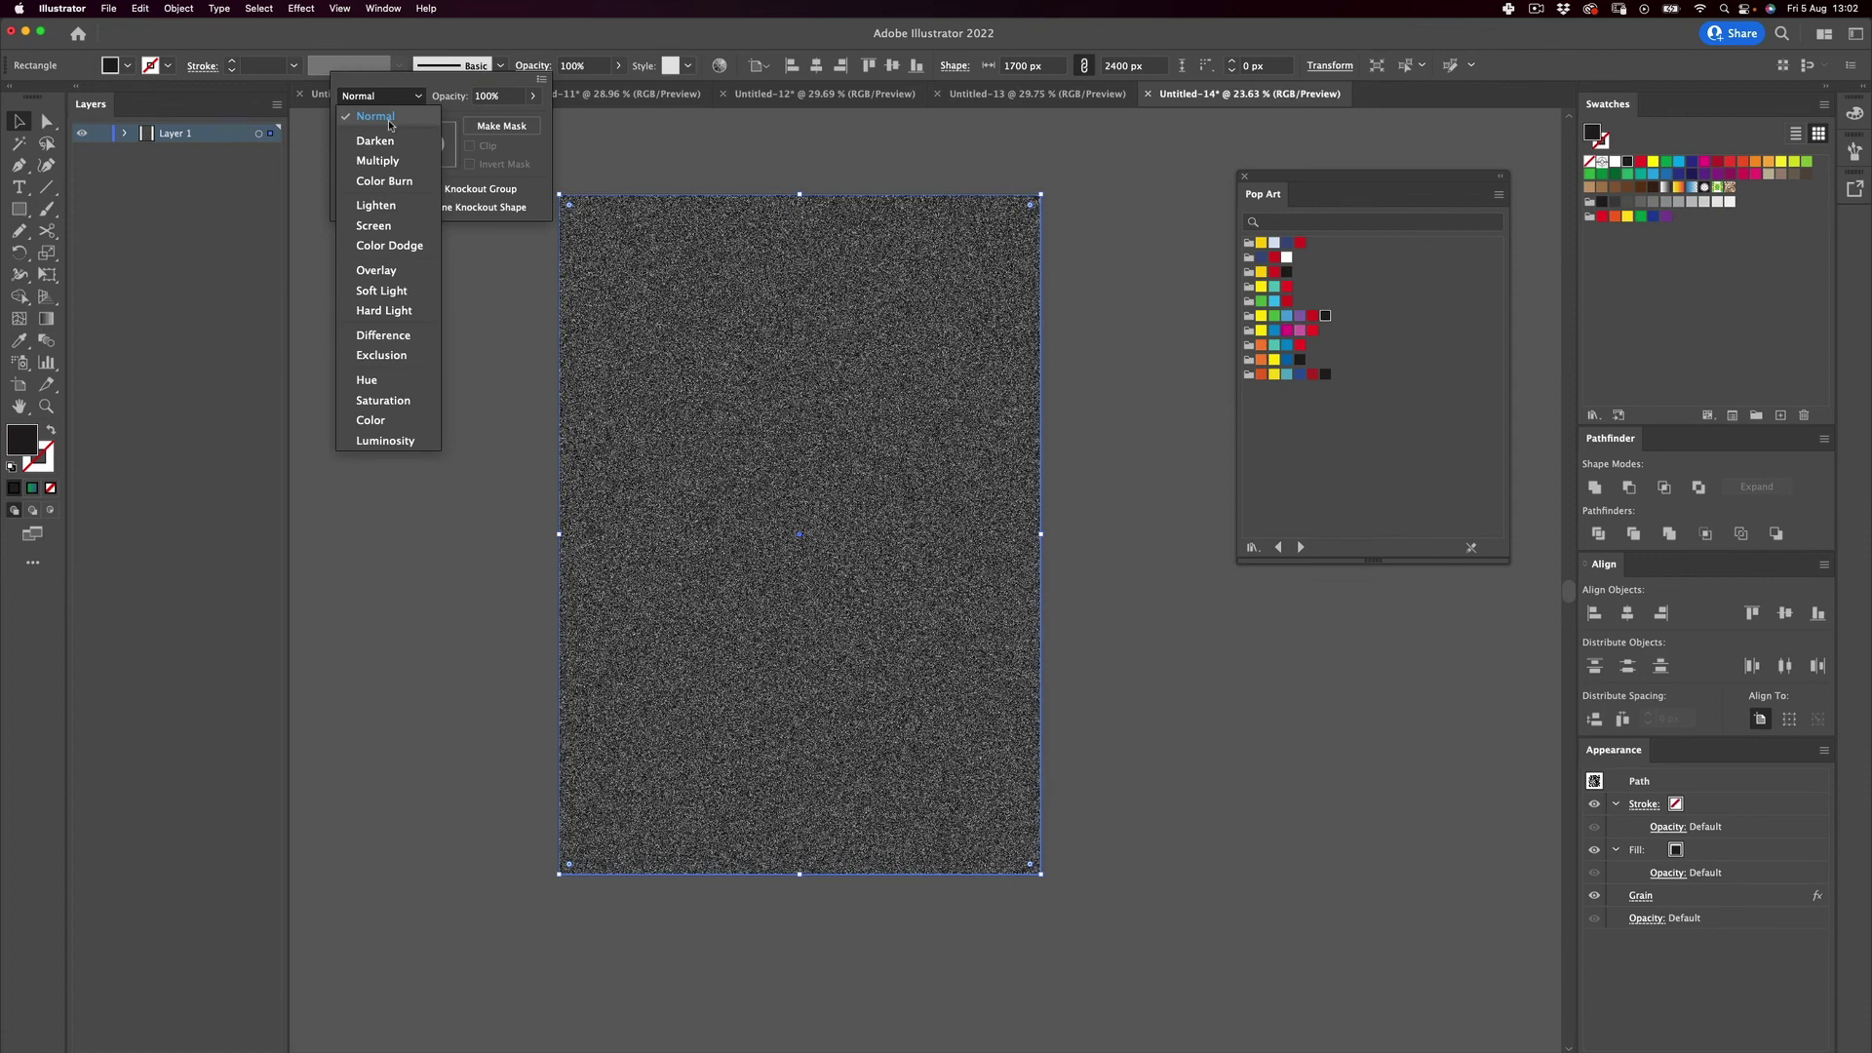
click(418, 230)
click(494, 95)
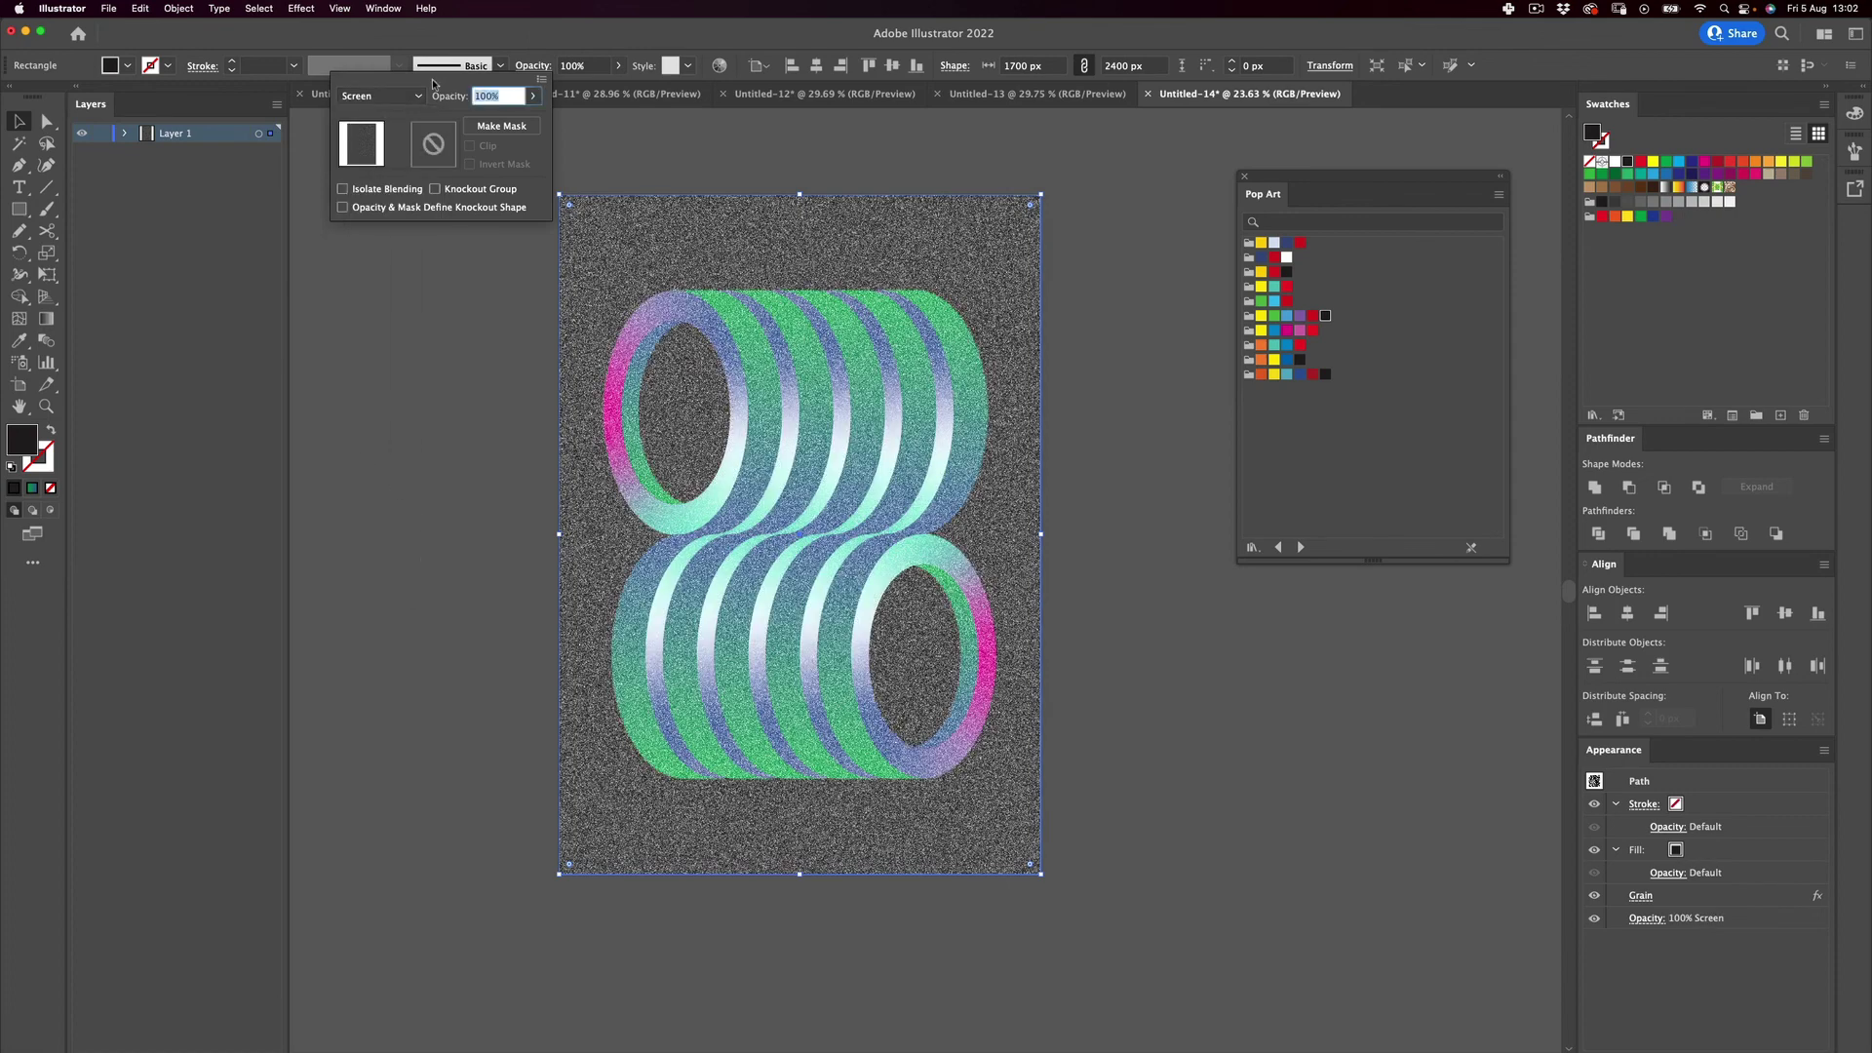
text(1)
key(Tab)
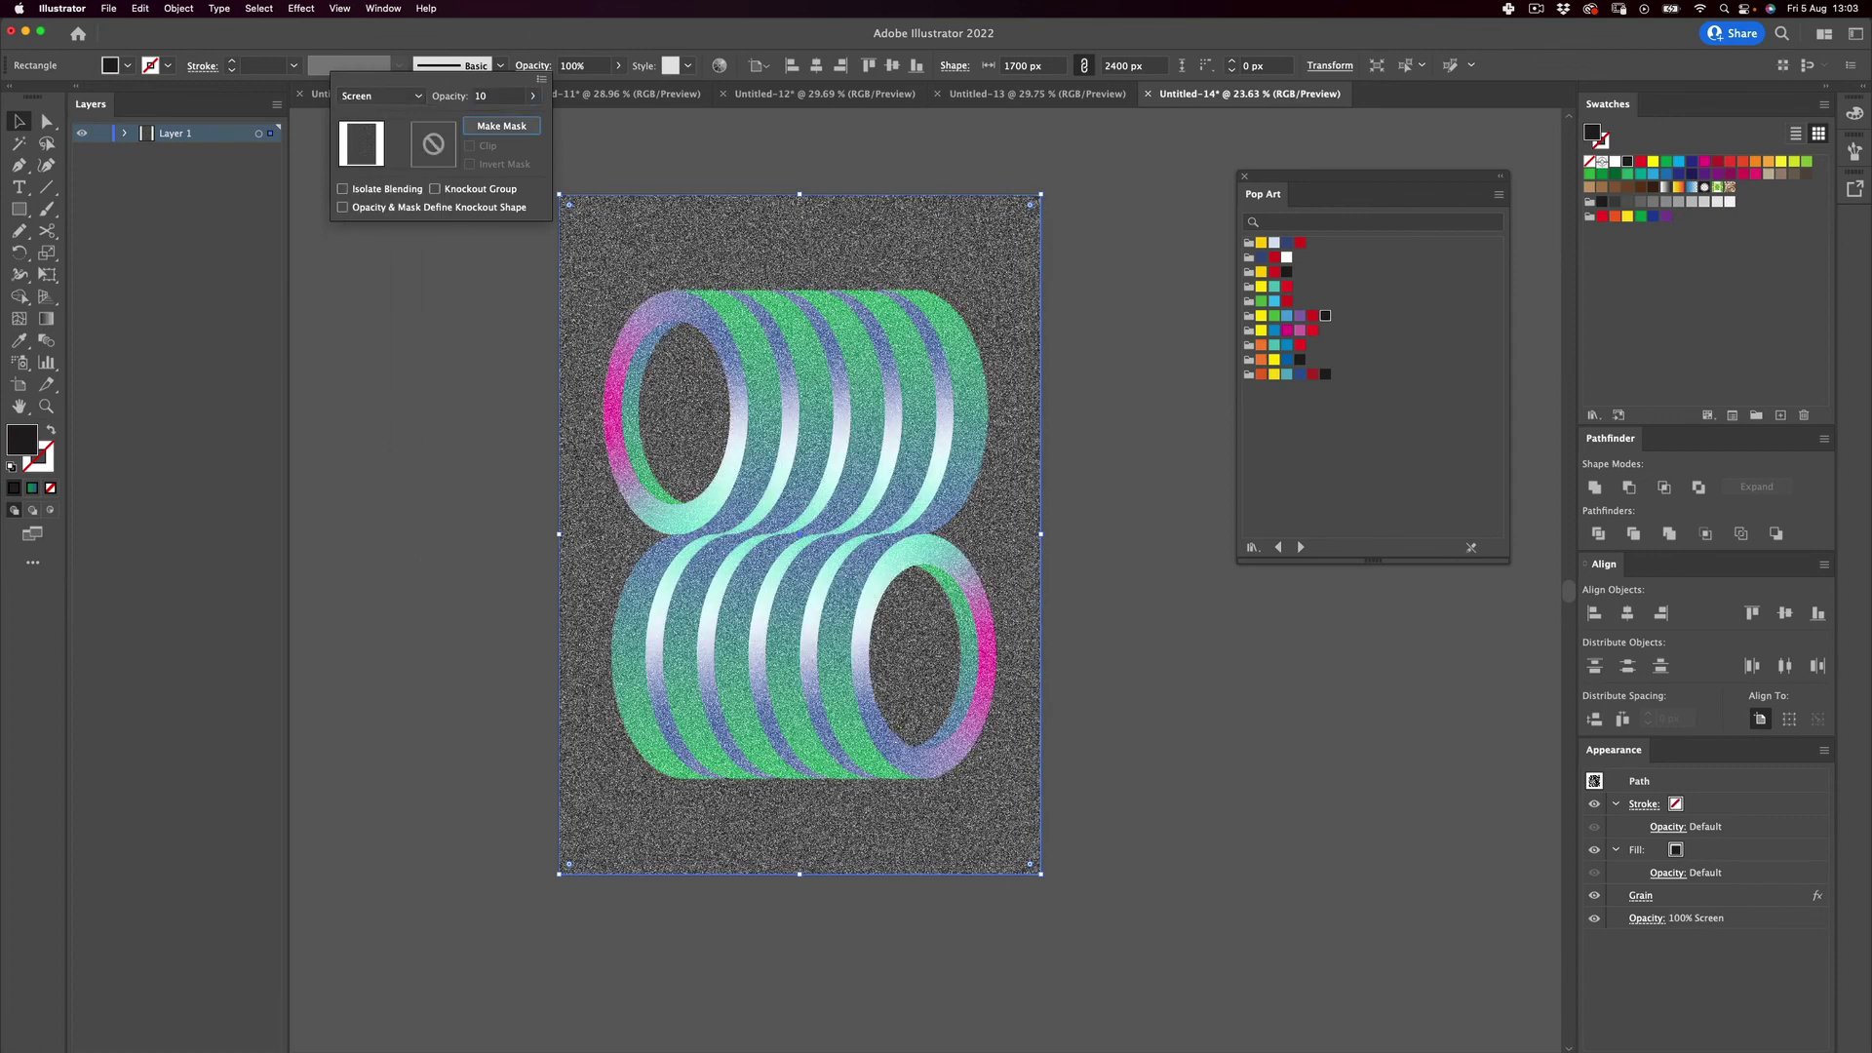
click(371, 572)
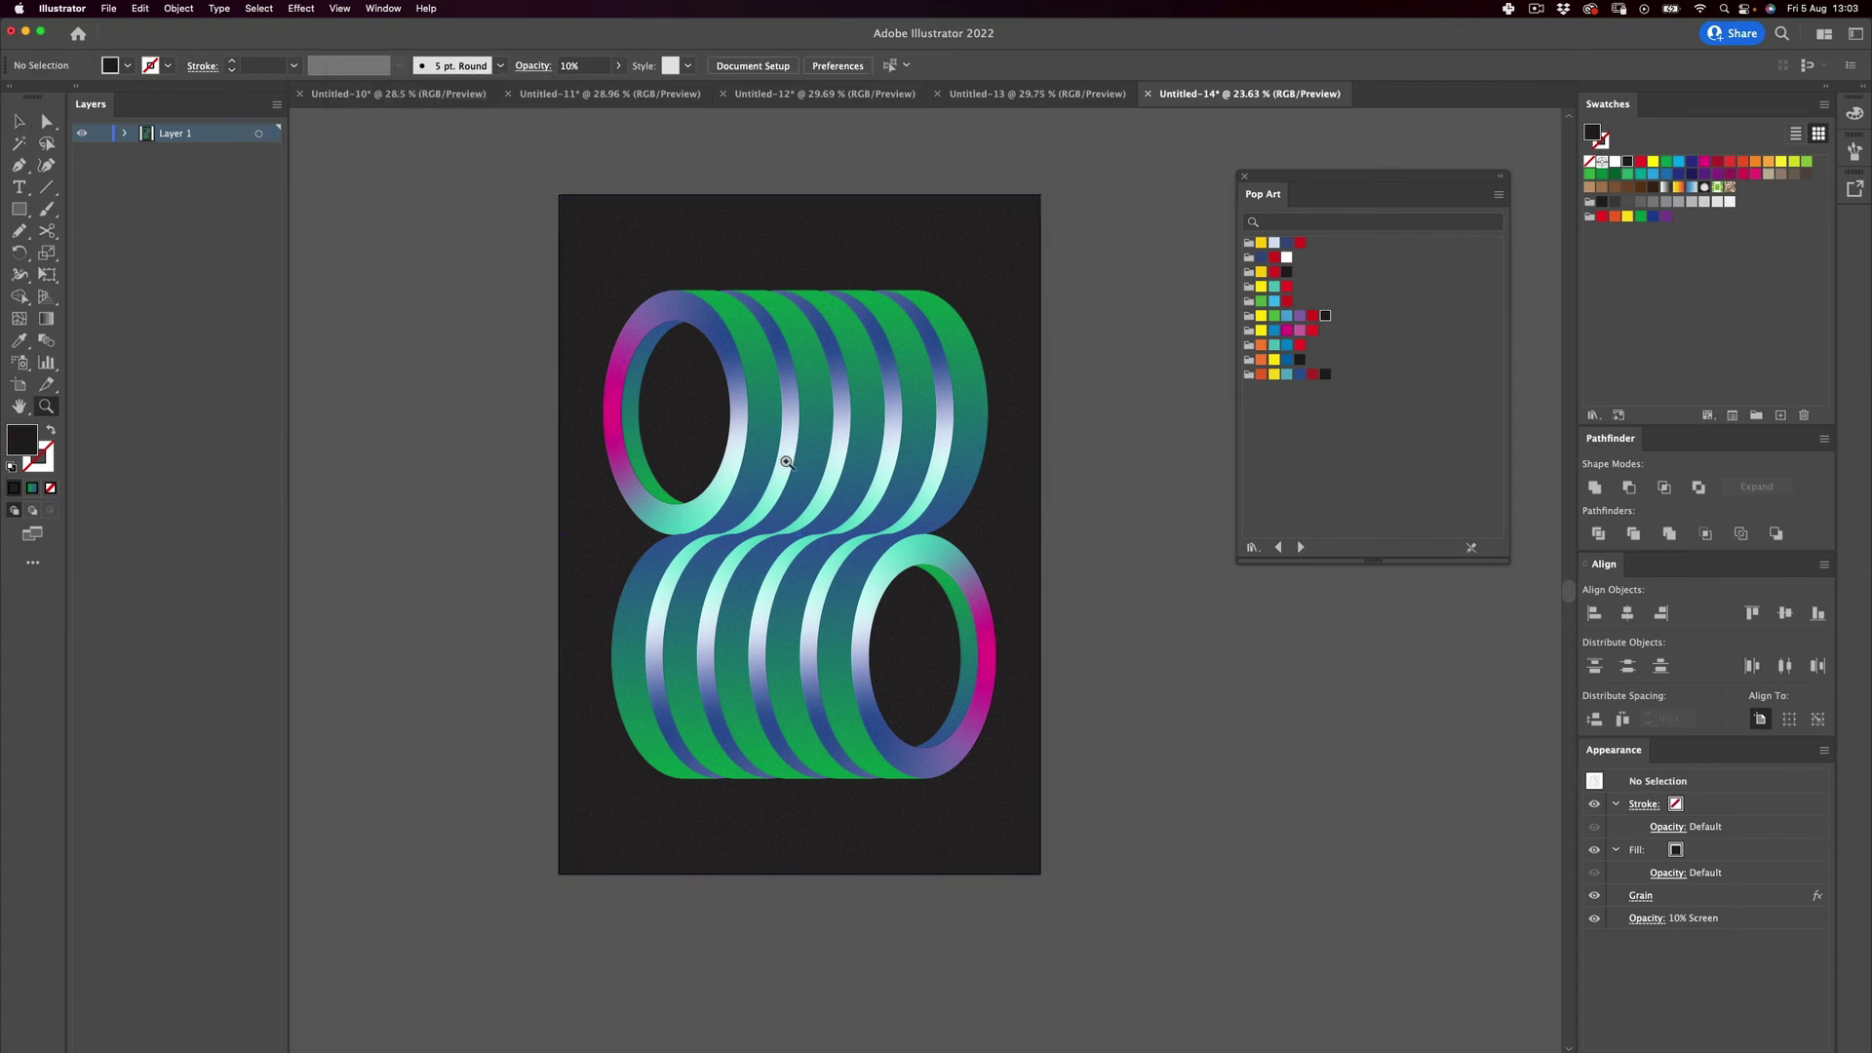
Examine the poster in full-screen mode, fitted to the screen.
key(f)
key(f)
key(ctrl+0)
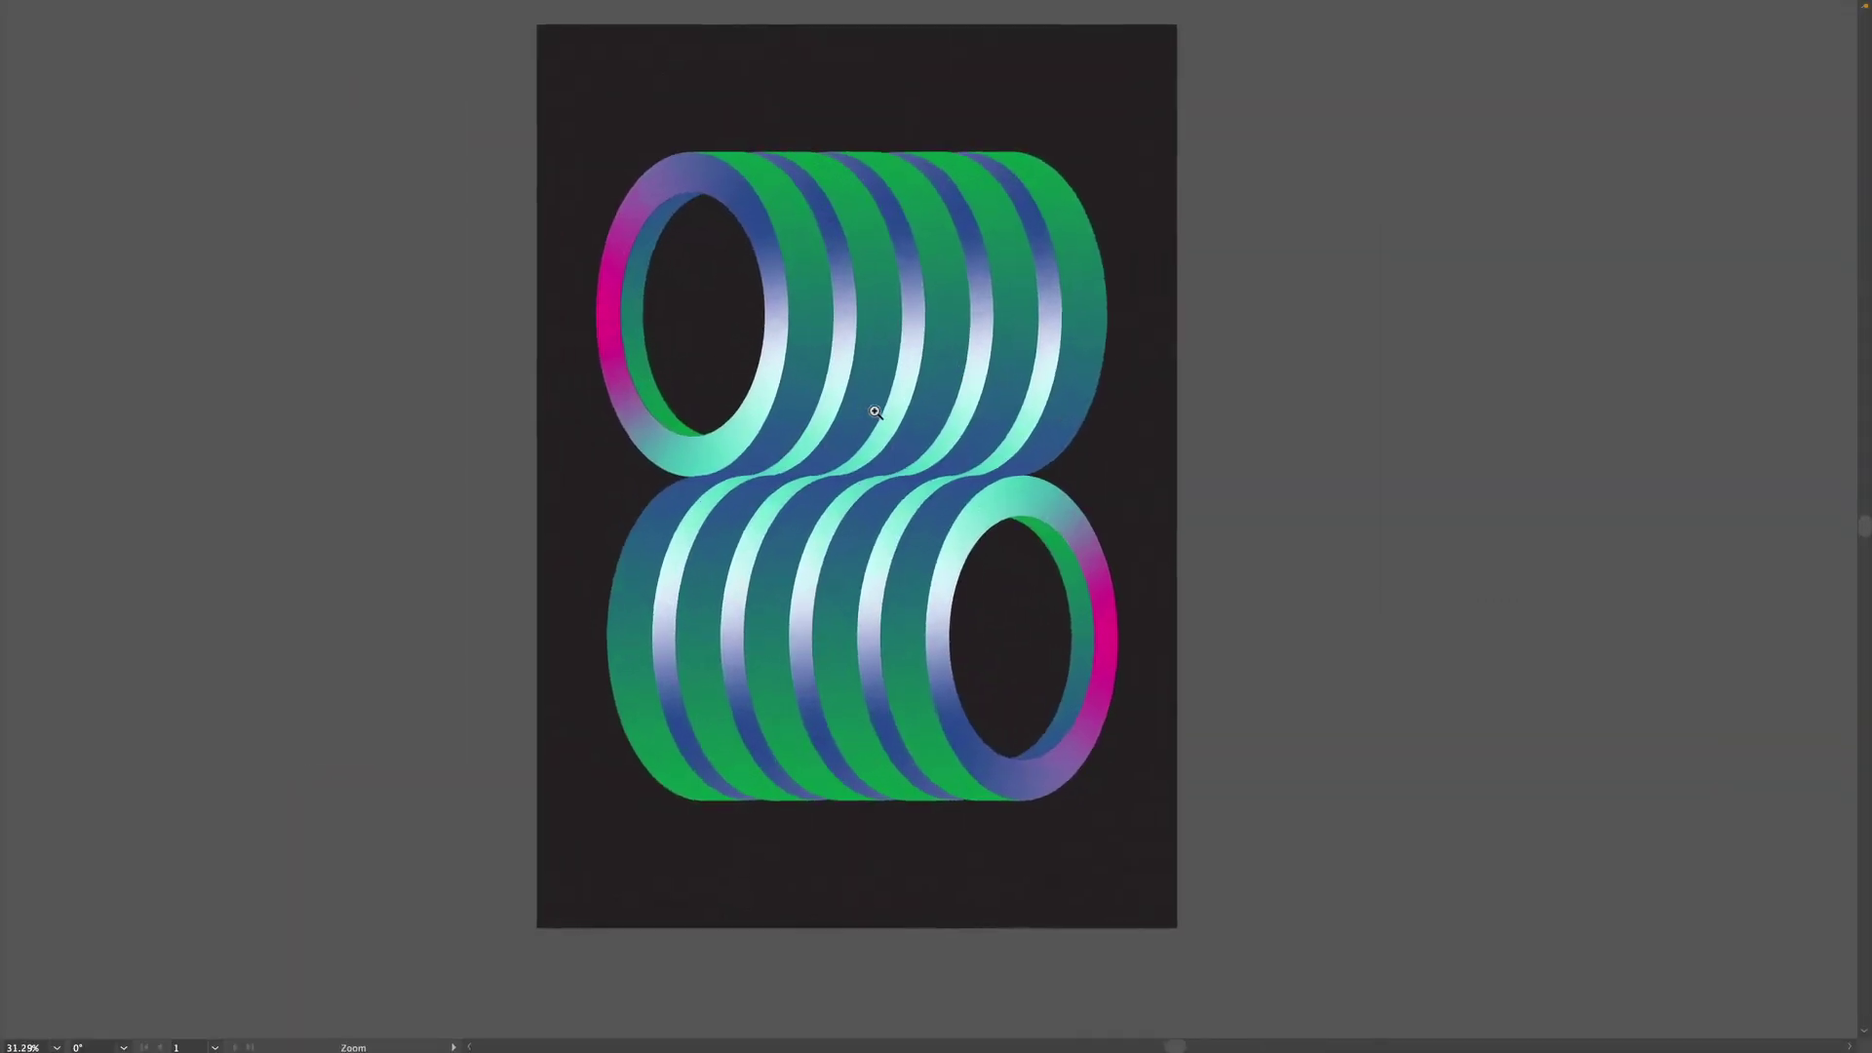
key(ctrl+alt+0)
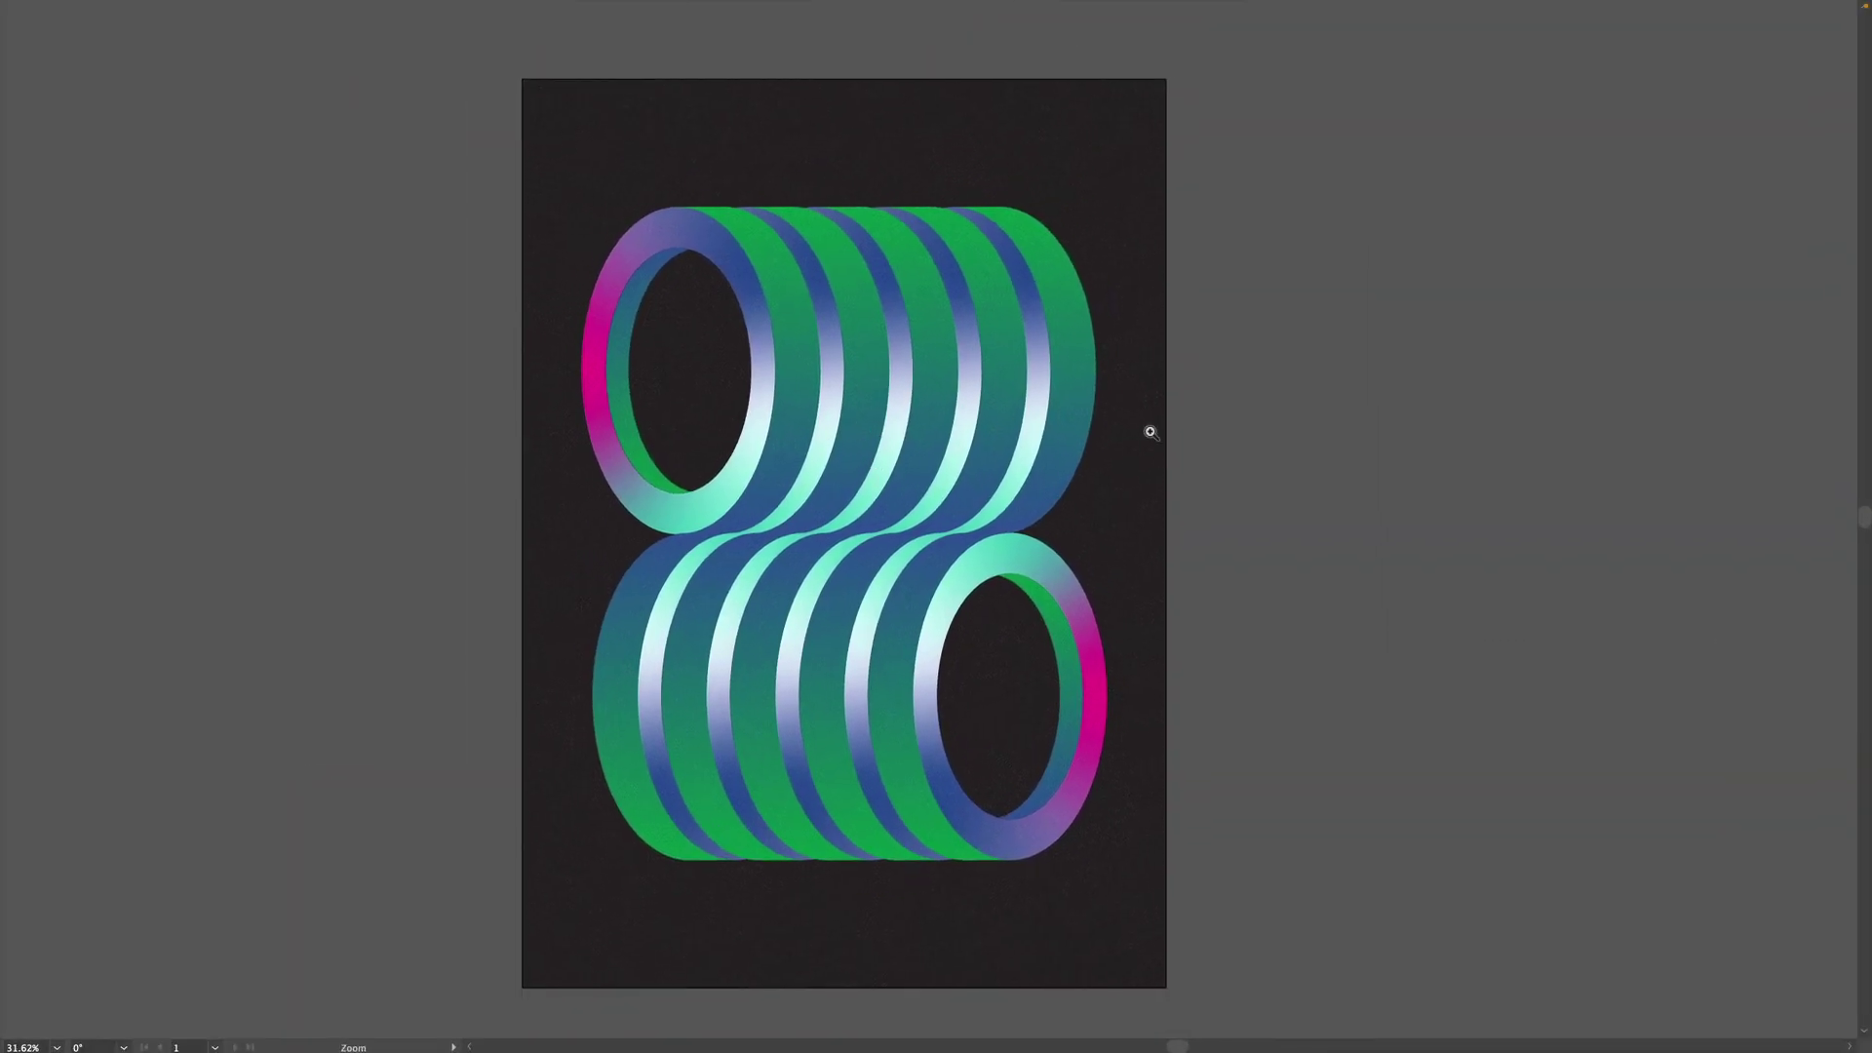
key(v)
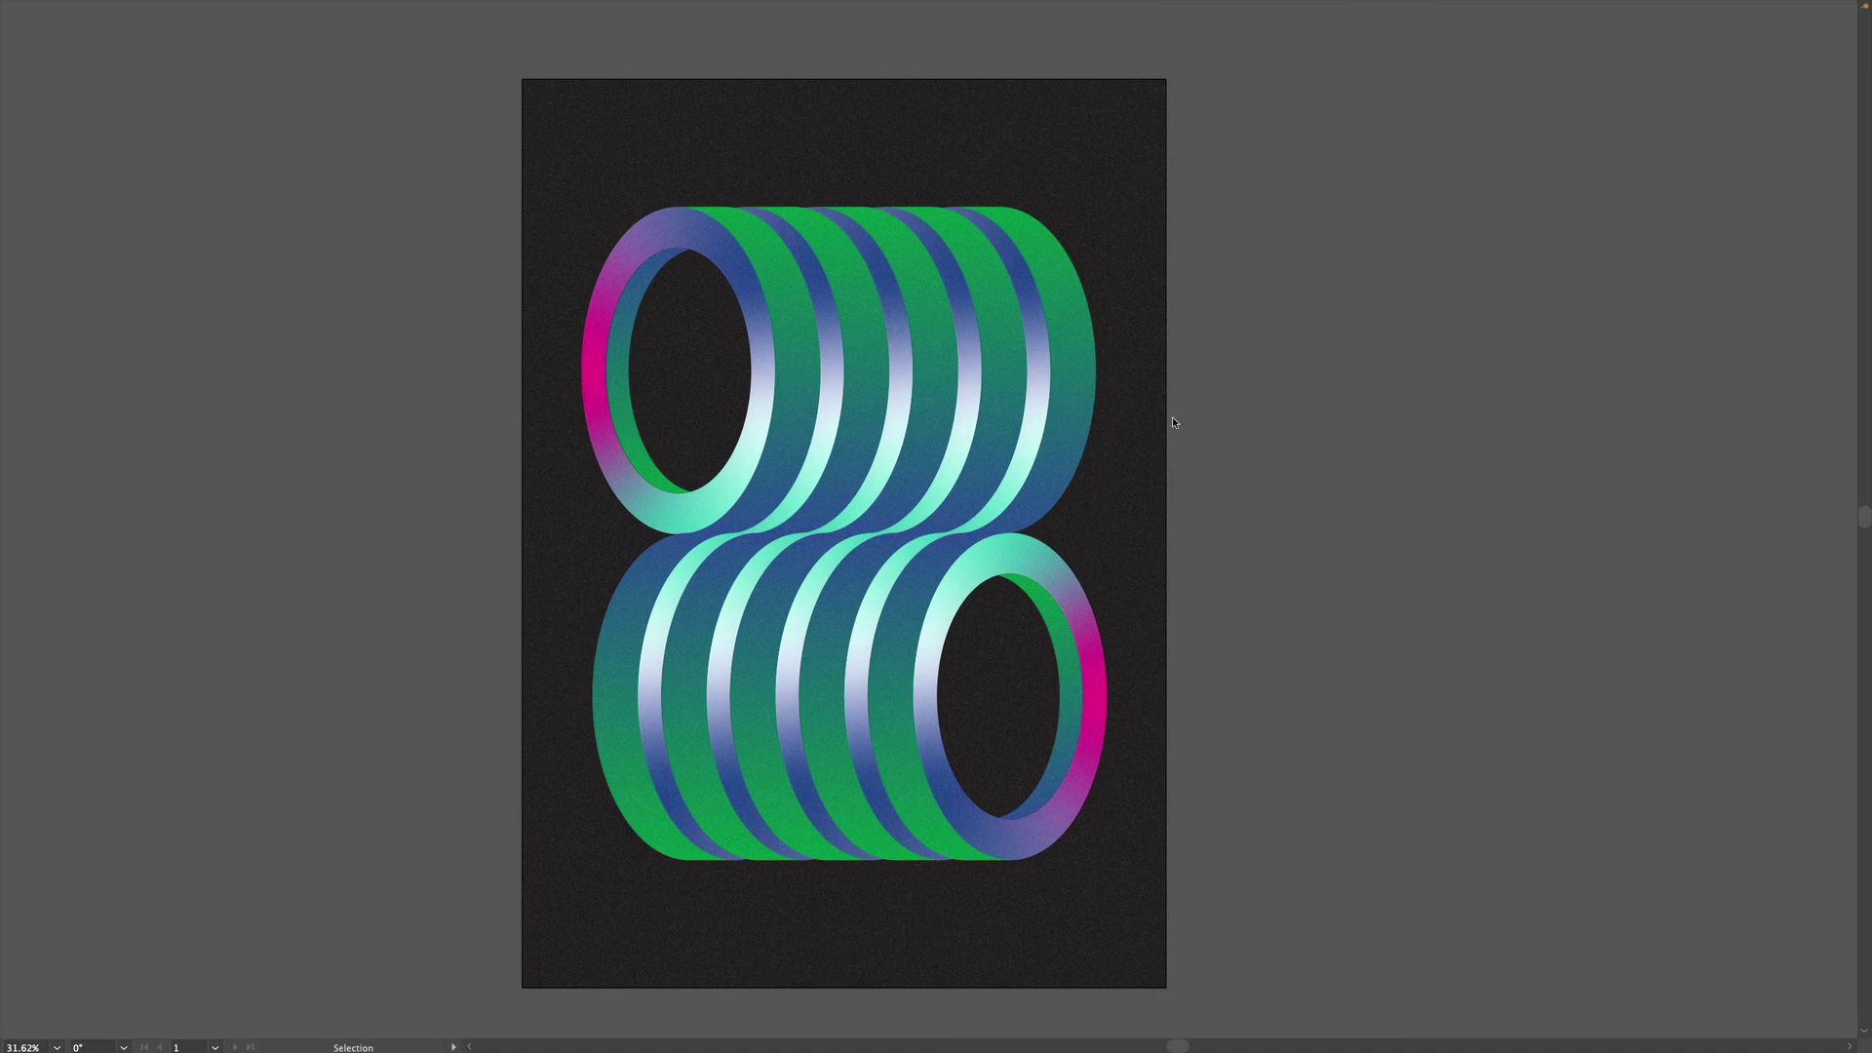